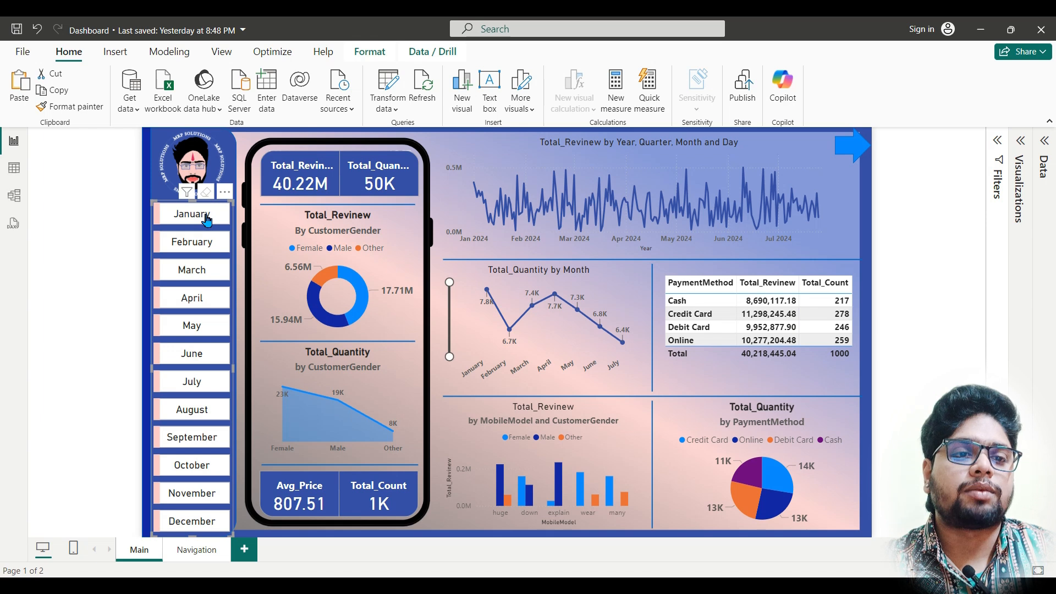
Step: Cross-filter the dashboard by the Male bar for the explain model and by the Credit Card slice, clearing each filter
{"action": "left_click", "coordinate": [561, 482]}
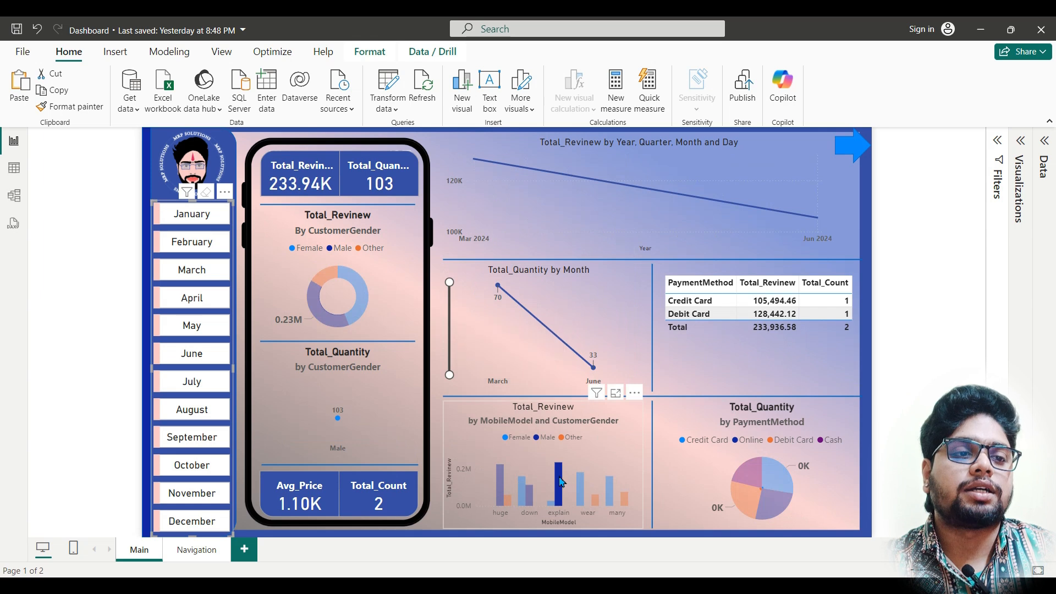
{"action": "left_click", "coordinate": [592, 466]}
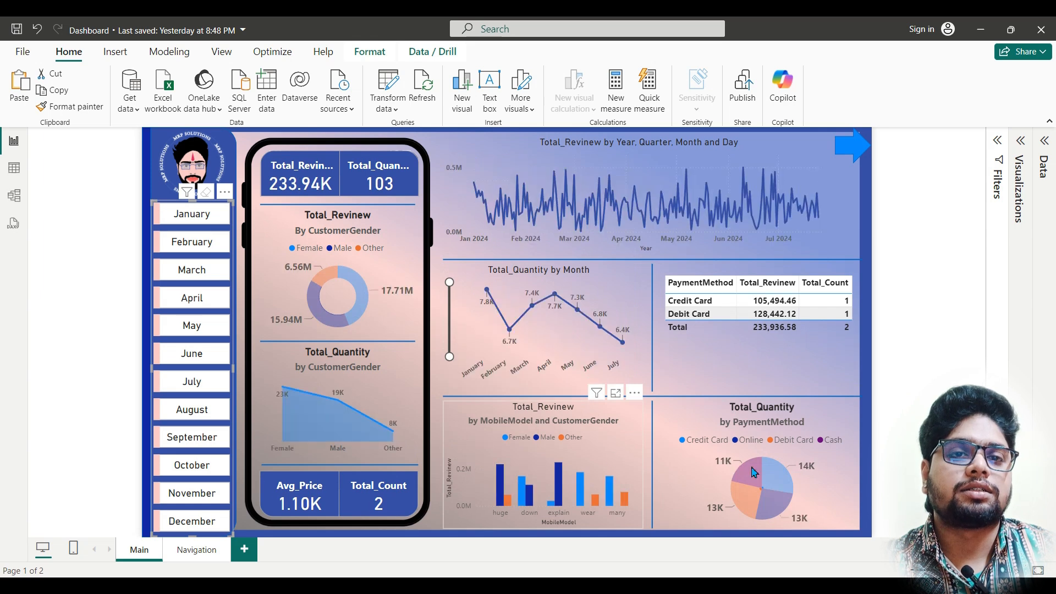
{"action": "left_click", "coordinate": [784, 487]}
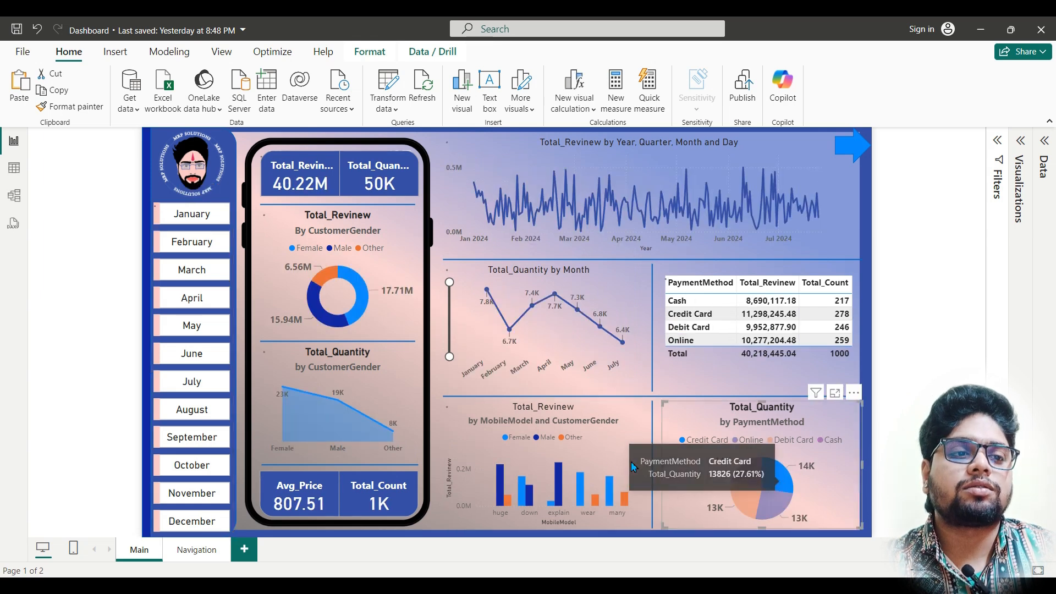
{"action": "left_click", "coordinate": [773, 486]}
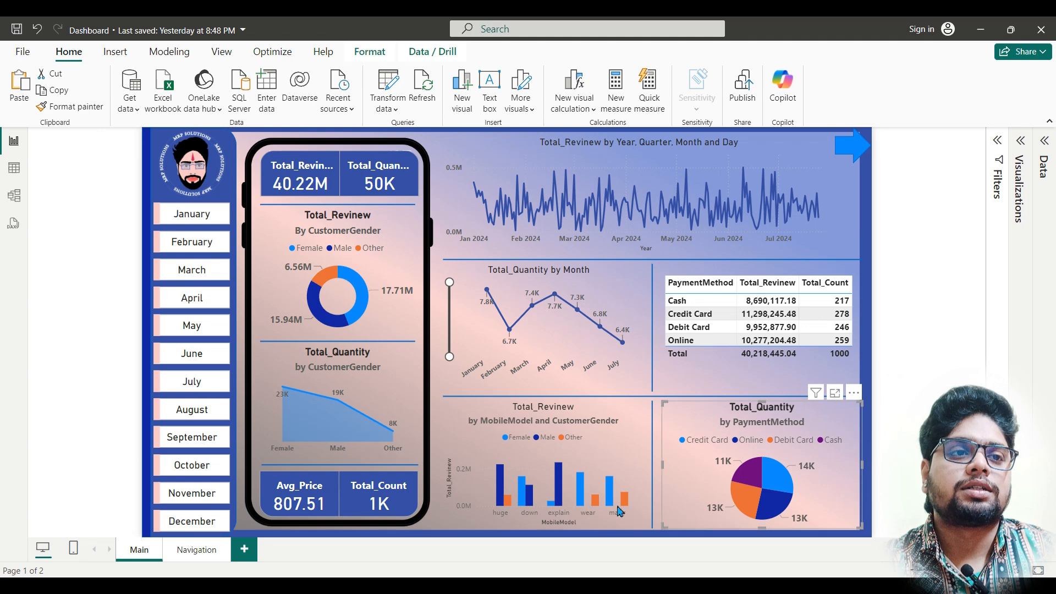
Step: Switch to the PowerBi folder in File Explorer and view the raw text of Mobile_Sales.csv in Notepad, closing it after inspection
{"action": "left_click", "coordinate": [429, 589]}
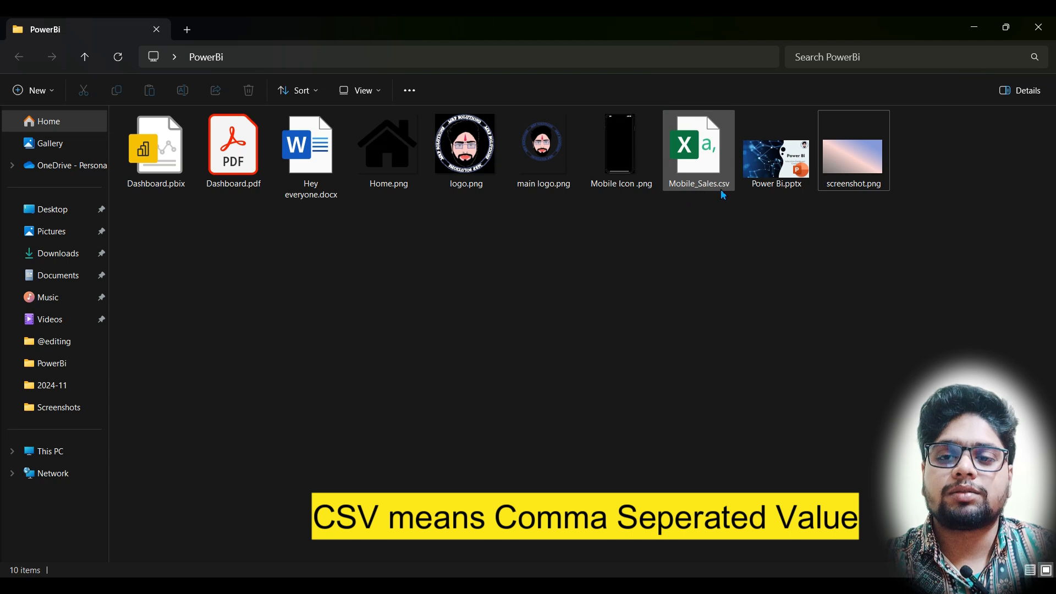
{"action": "mouse_move", "coordinate": [726, 197]}
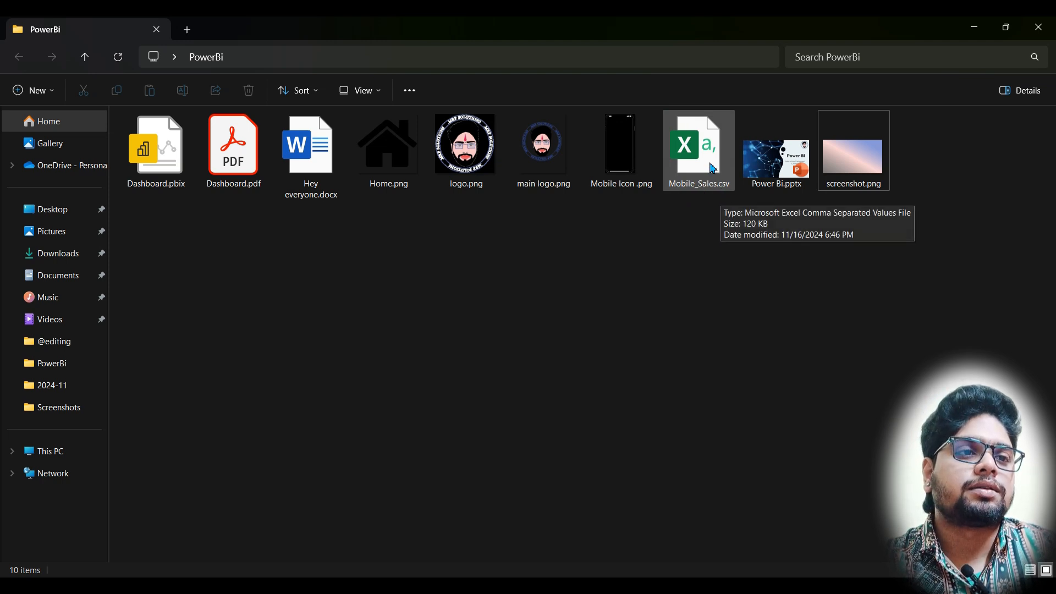
{"action": "left_click", "coordinate": [713, 169]}
{"action": "right_click", "coordinate": [714, 168]}
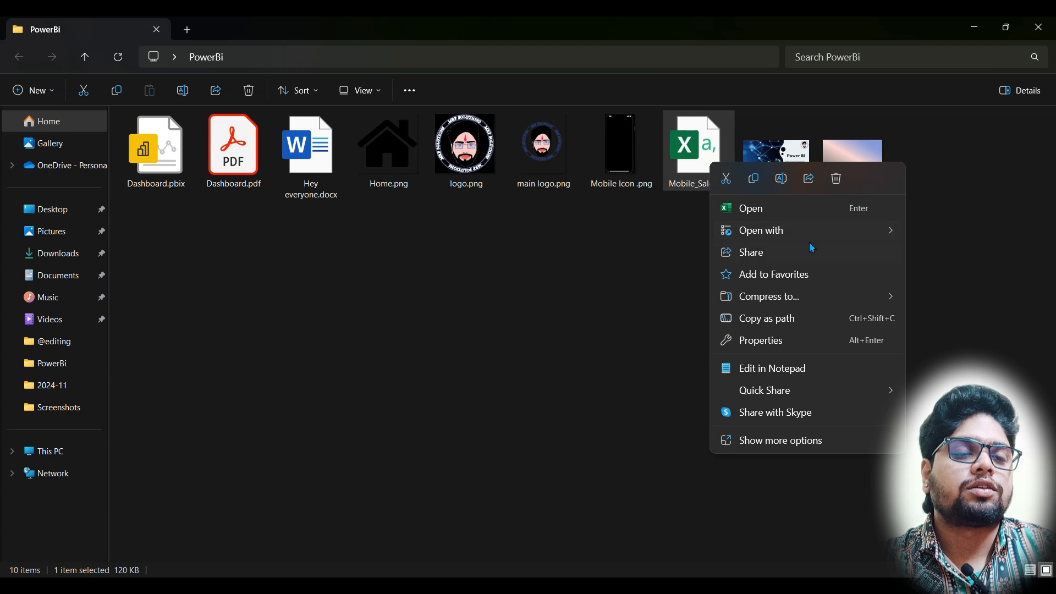
{"action": "mouse_move", "coordinate": [850, 240]}
{"action": "left_click", "coordinate": [969, 255]}
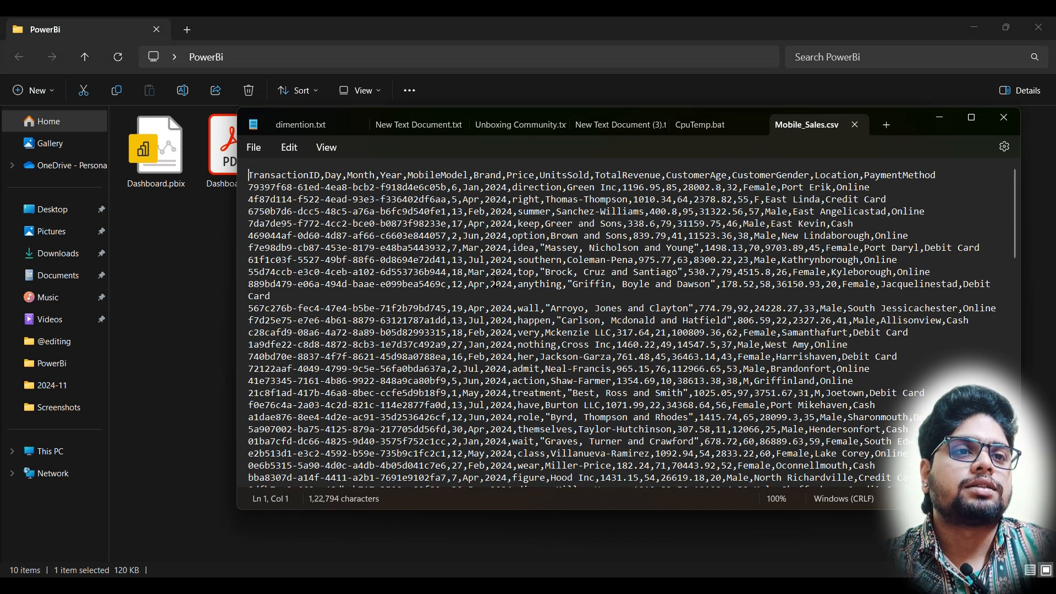
{"action": "left_click", "coordinate": [1004, 118]}
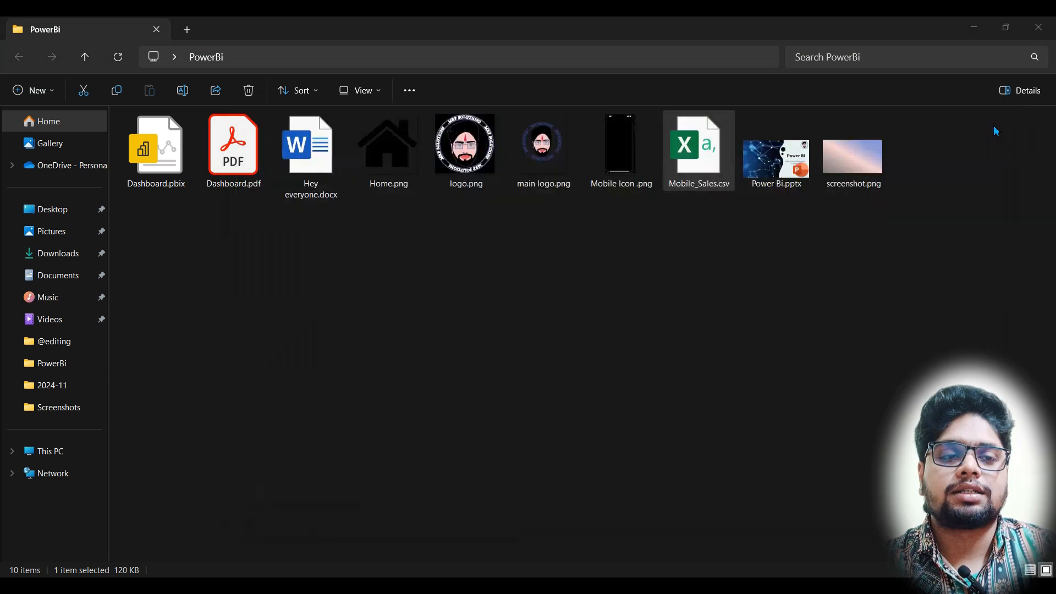
Step: Open Mobile_Sales.csv in Excel and autofit the column widths of the whole data range
{"action": "double_click", "coordinate": [719, 172]}
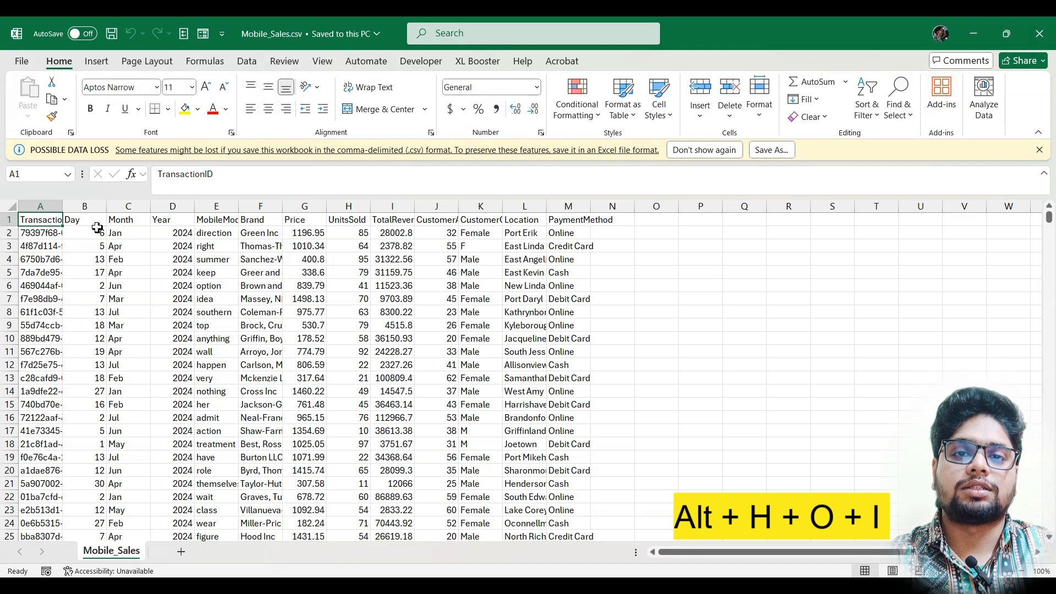
{"action": "key", "text": "ctrl+shift+End"}
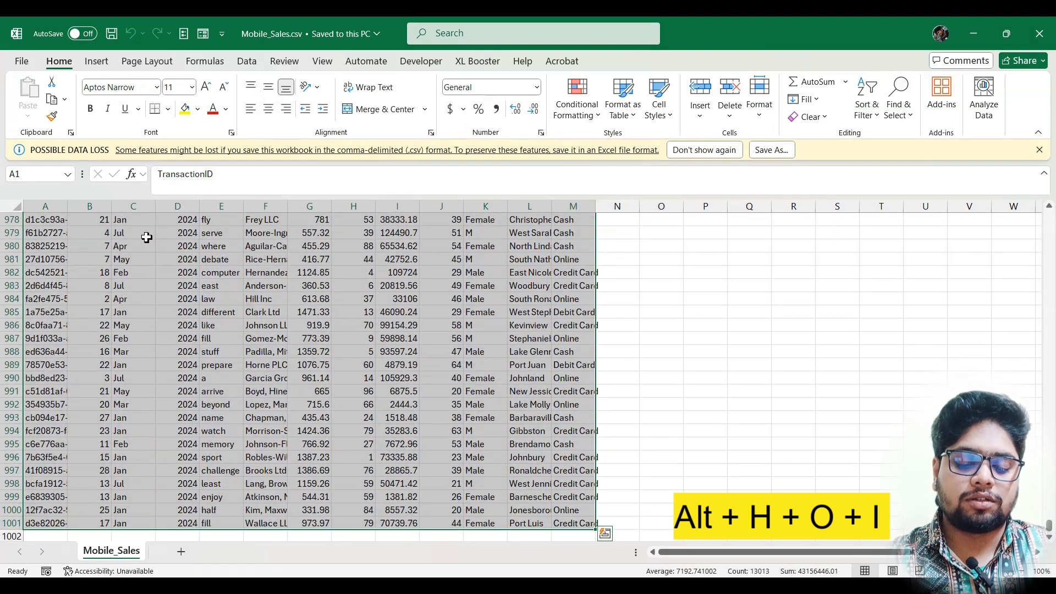
{"action": "key", "text": "alt"}
{"action": "key", "text": "h"}
{"action": "key", "text": "o"}
{"action": "key", "text": "i"}
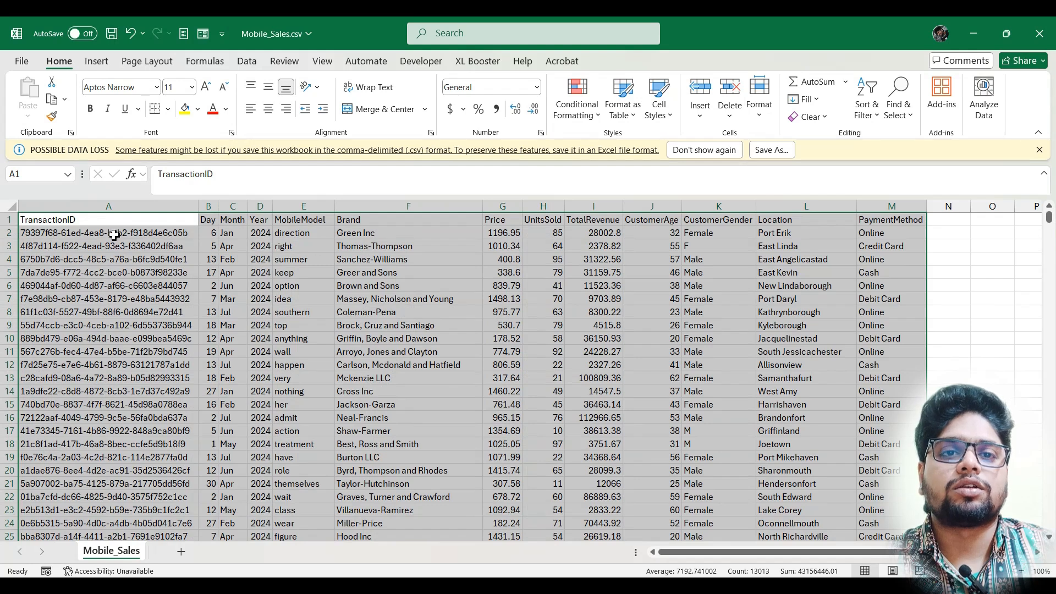
Step: Fill the header row cells from TransactionID to PaymentMethod with yellow
{"action": "left_click_drag", "start_coordinate": [112, 222], "coordinate": [888, 224]}
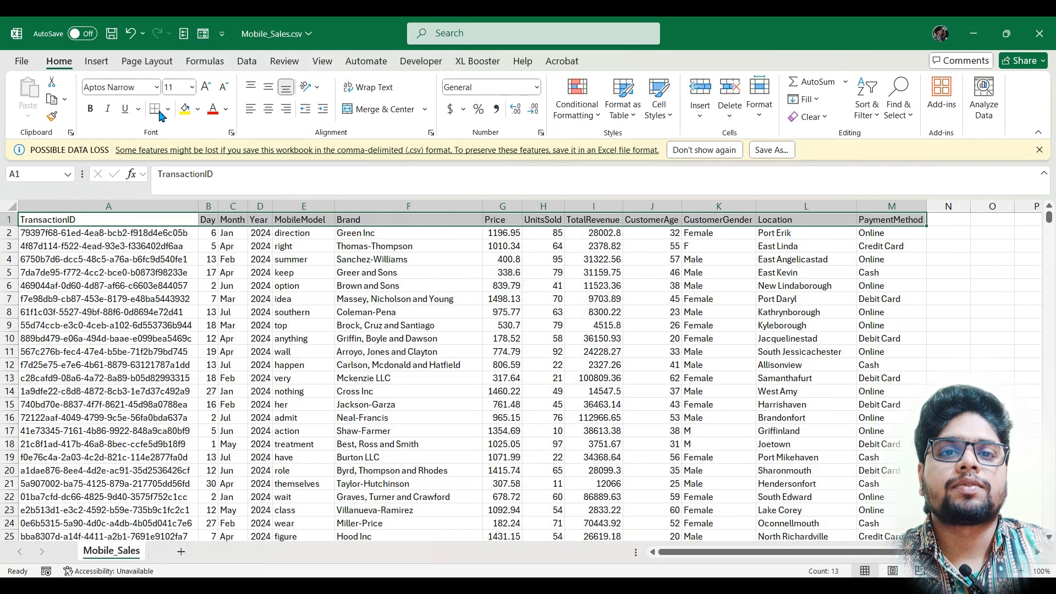
{"action": "left_click", "coordinate": [186, 109]}
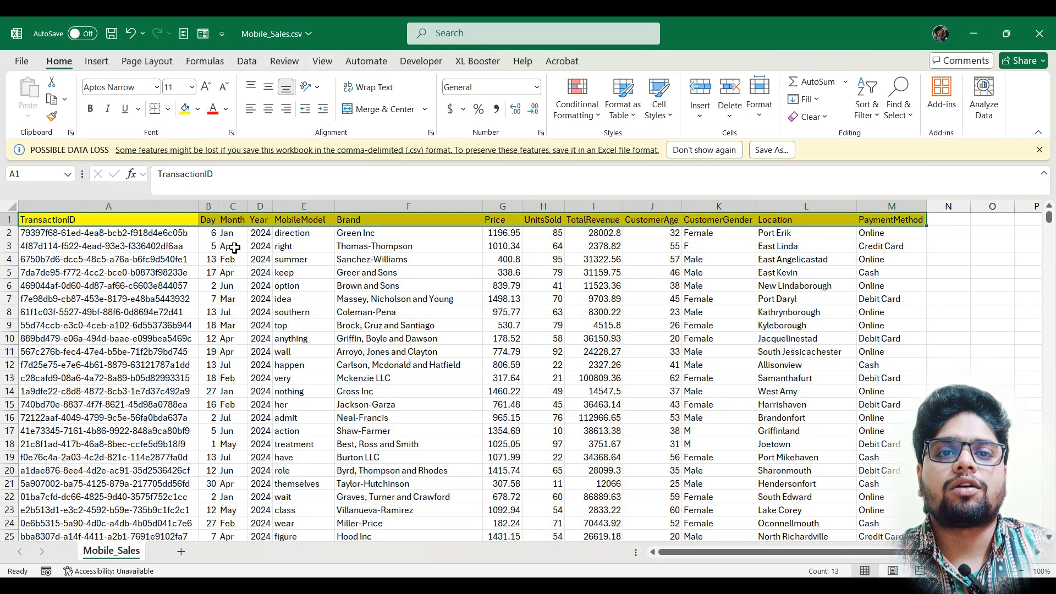
{"action": "left_click", "coordinate": [141, 221]}
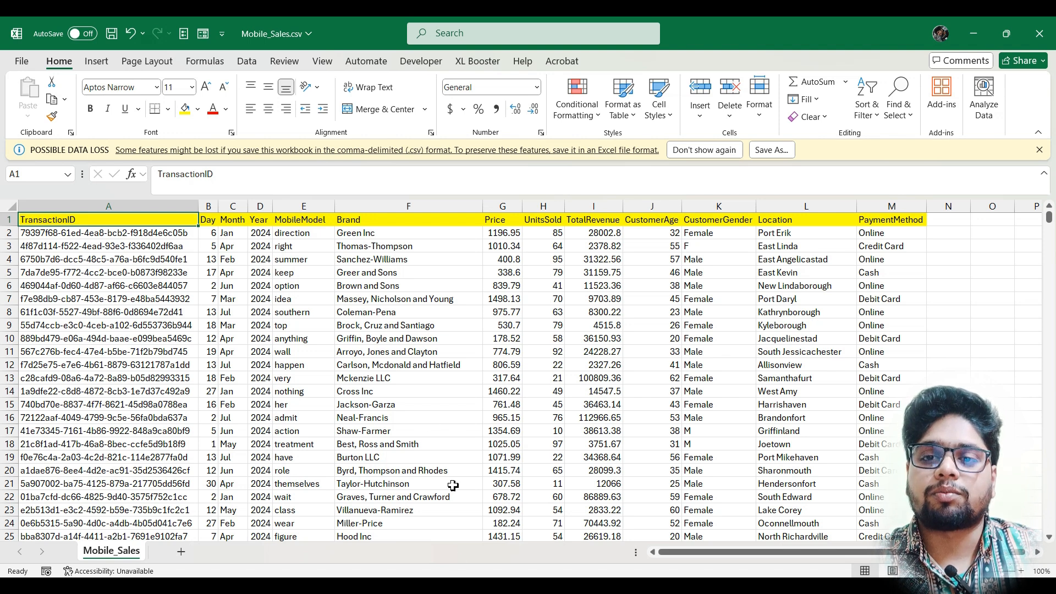
Step: Switch to Power BI Desktop and create a blank report
{"action": "left_click", "coordinate": [448, 584]}
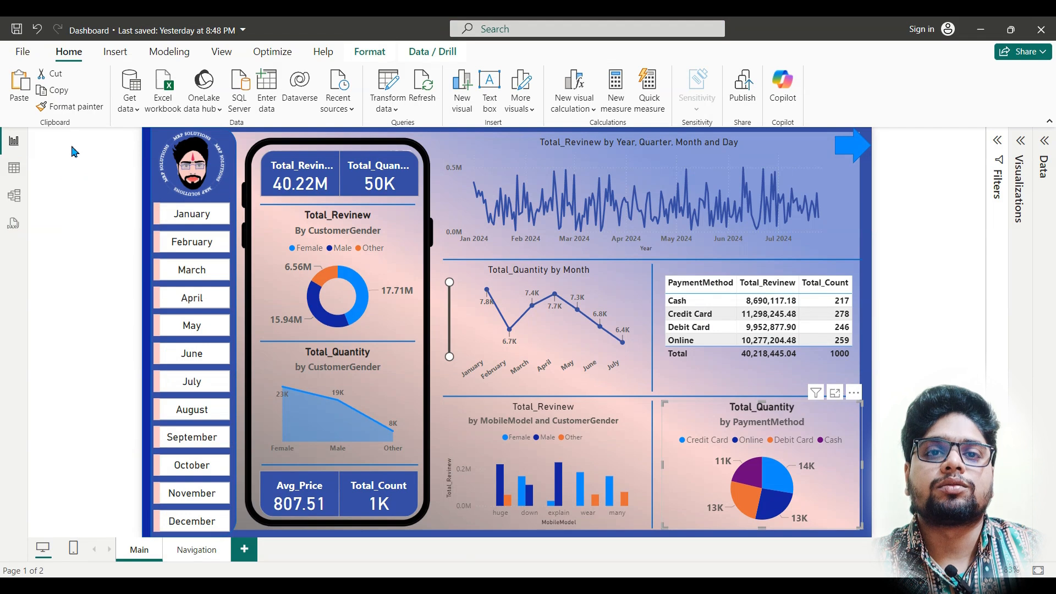
{"action": "left_click", "coordinate": [23, 53]}
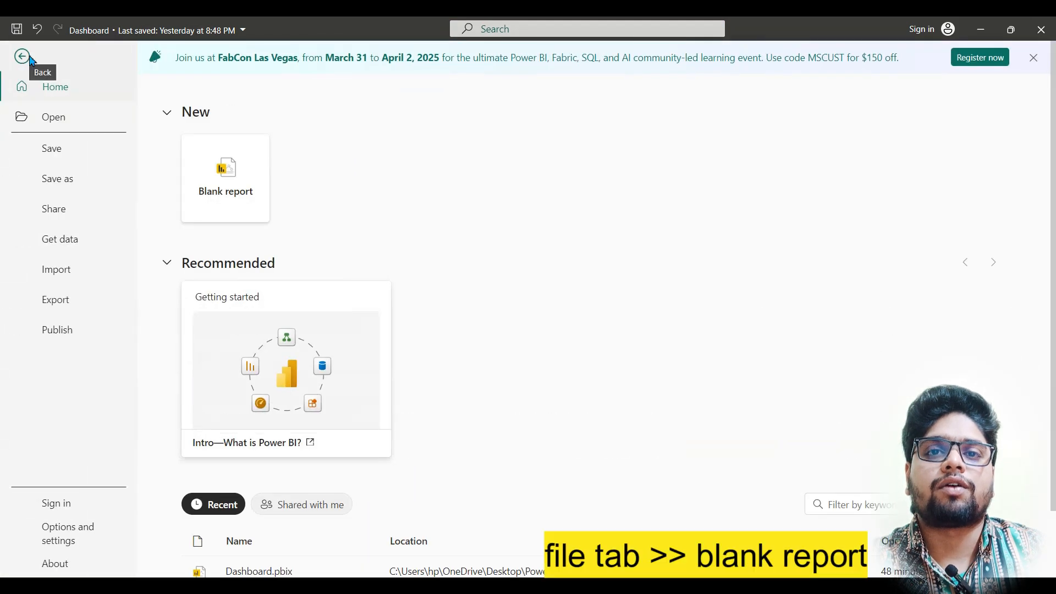
{"action": "left_click", "coordinate": [222, 196]}
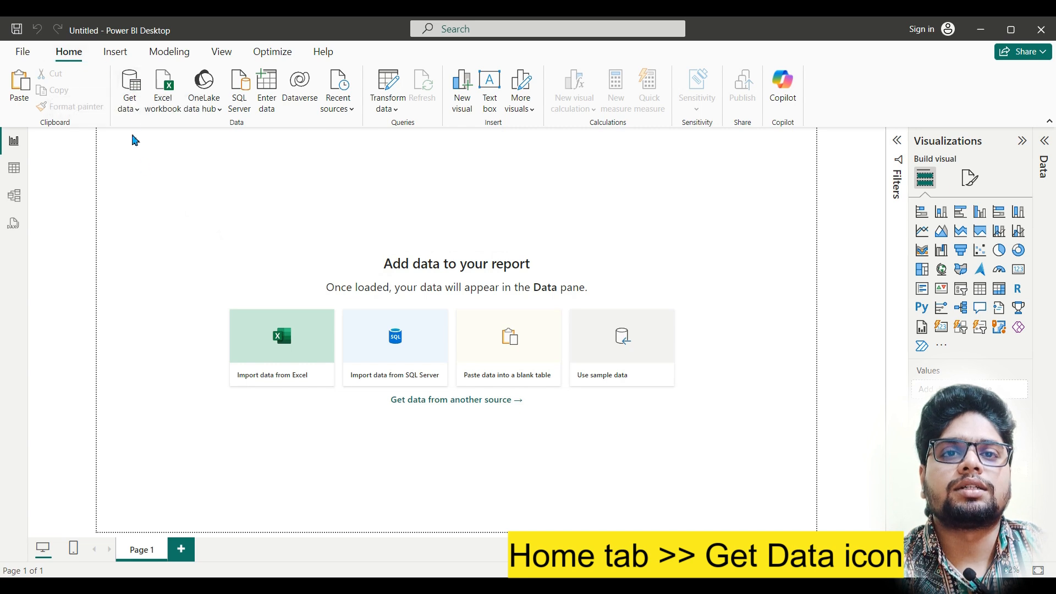
Step: Connect to Mobile_Sales.csv as a Text/CSV data source and open it in Power Query Editor for transformation
{"action": "left_click", "coordinate": [135, 92]}
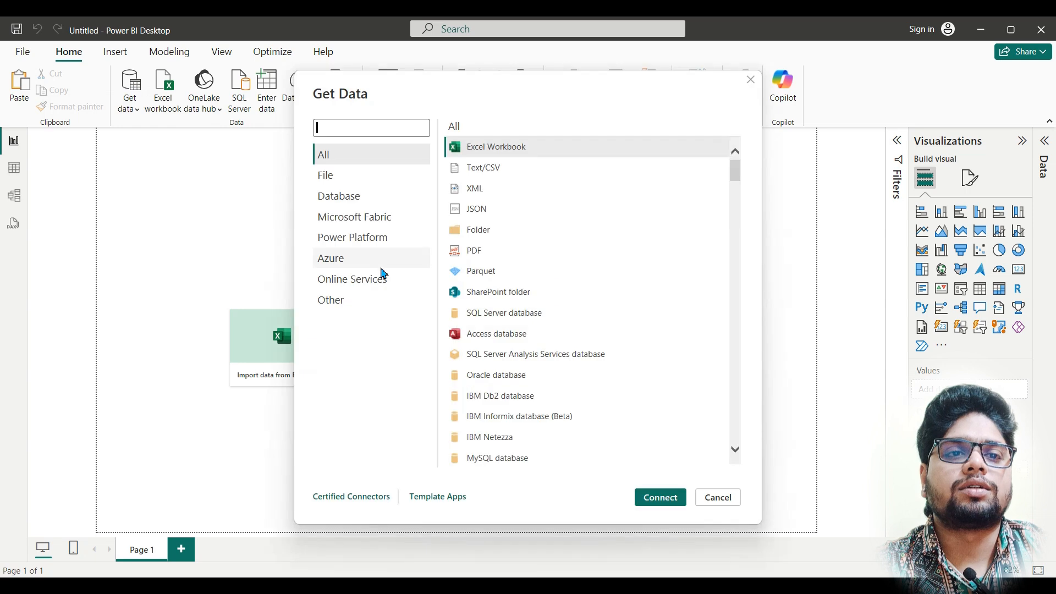
{"action": "left_click", "coordinate": [508, 173]}
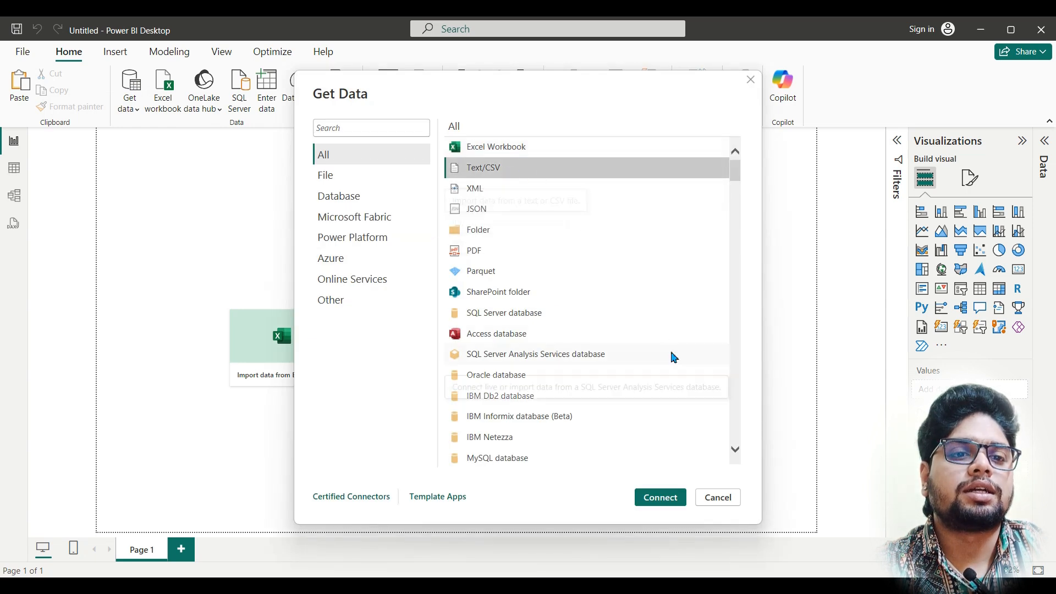
{"action": "left_click", "coordinate": [661, 497]}
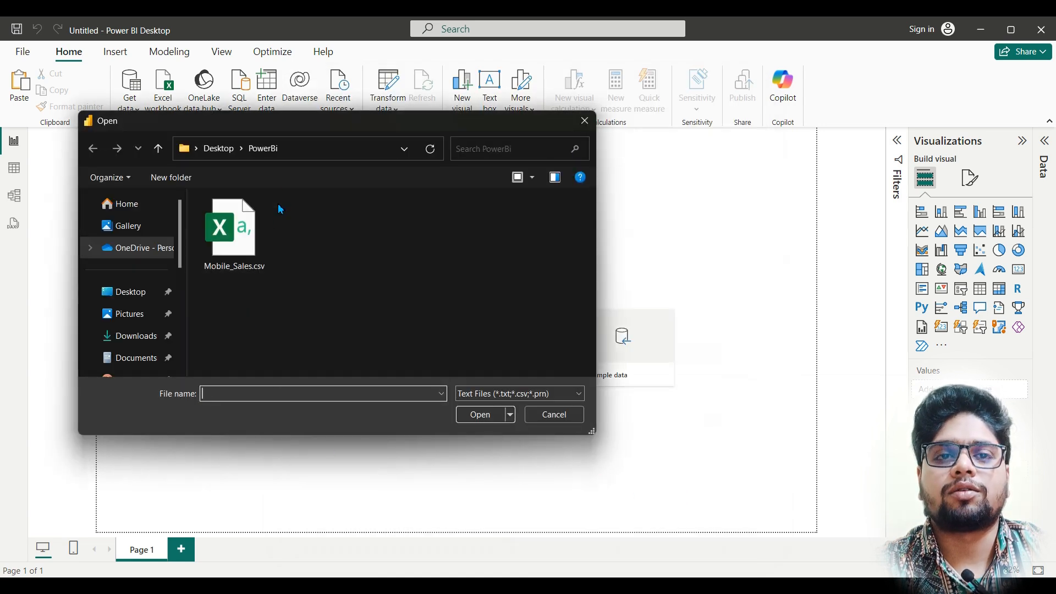
{"action": "left_click", "coordinate": [254, 239]}
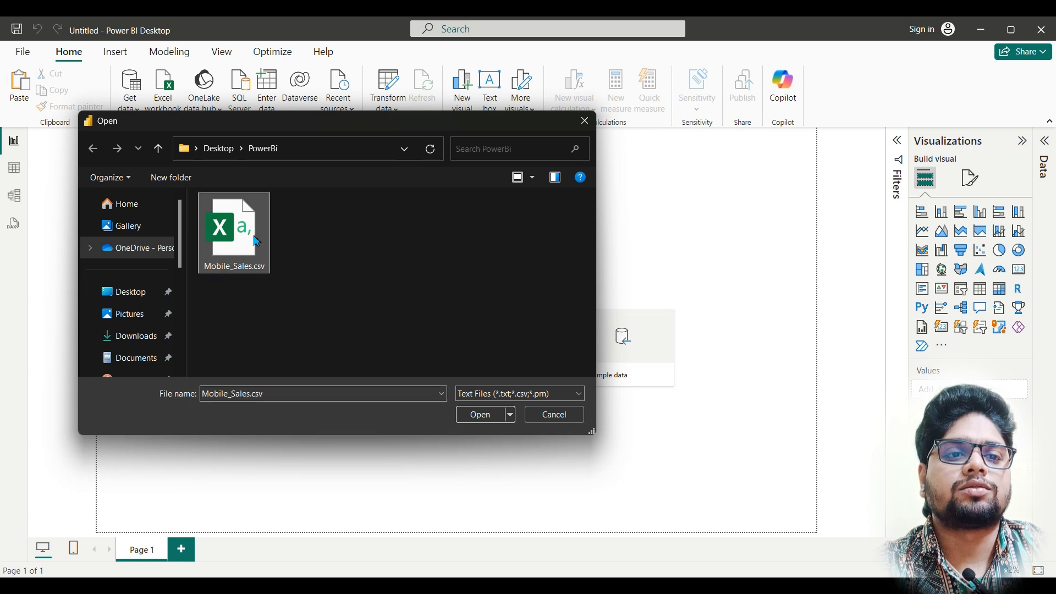
{"action": "left_click", "coordinate": [490, 414]}
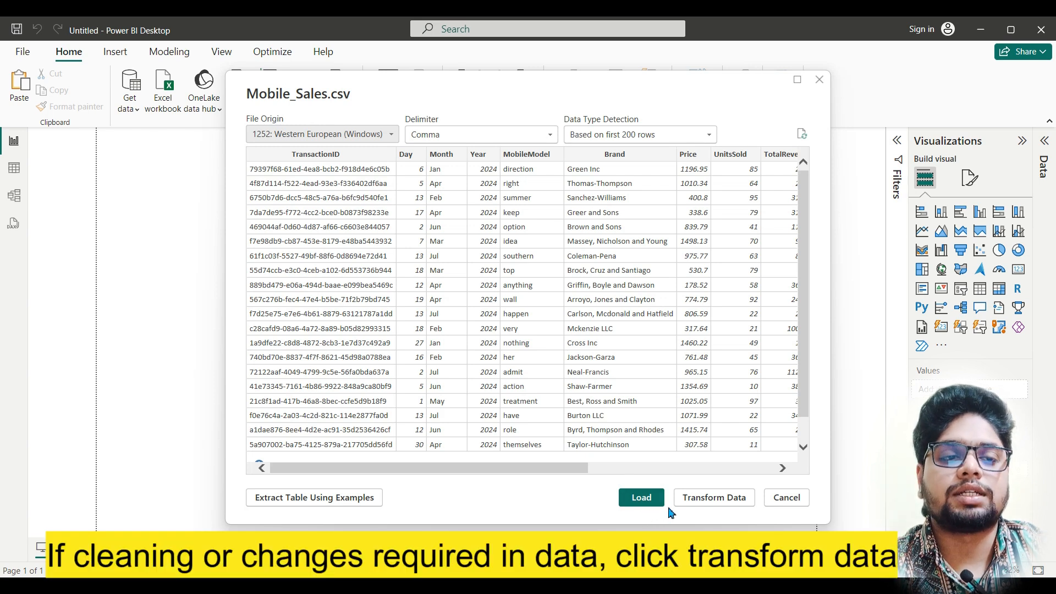
{"action": "left_click", "coordinate": [718, 502]}
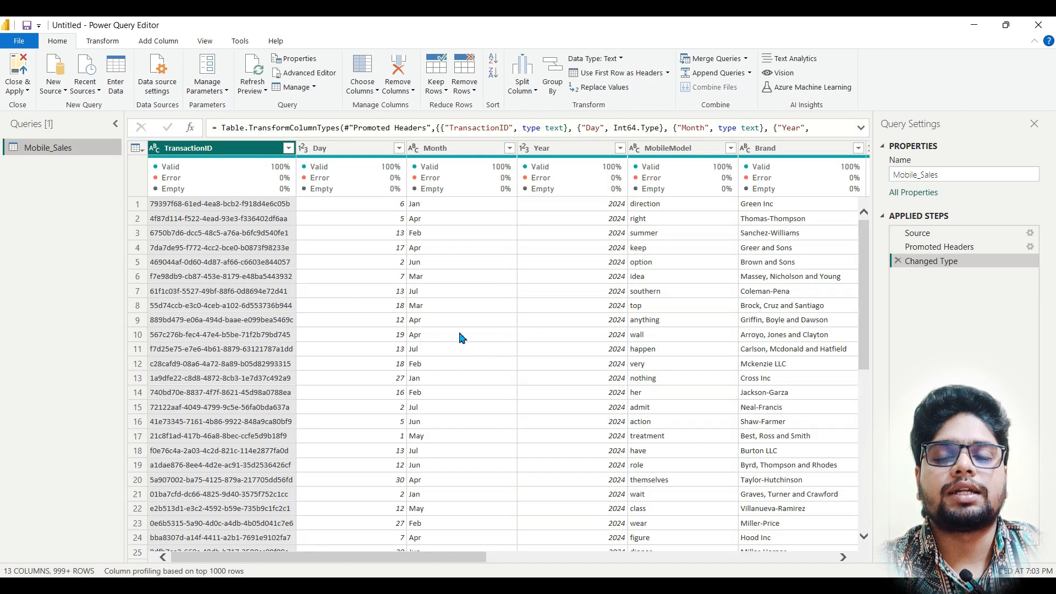
Step: Try to replace F with Female in the CustomerGender column without extra matching options, and remove that replacement from the applied steps
{"action": "left_click_drag", "start_coordinate": [394, 559], "coordinate": [778, 553]}
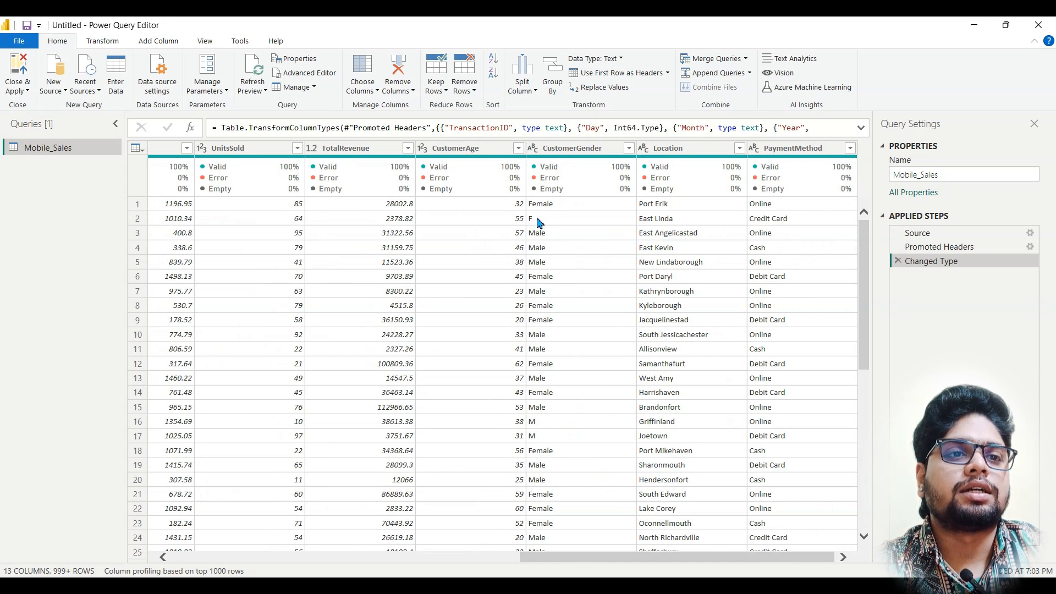
{"action": "right_click", "coordinate": [577, 153]}
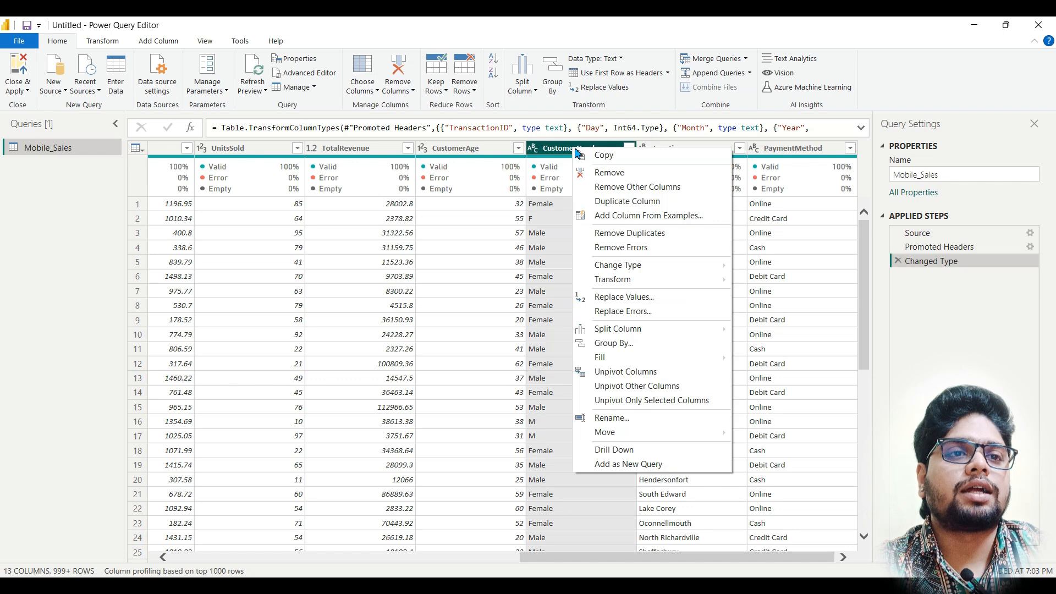
{"action": "left_click", "coordinate": [638, 301]}
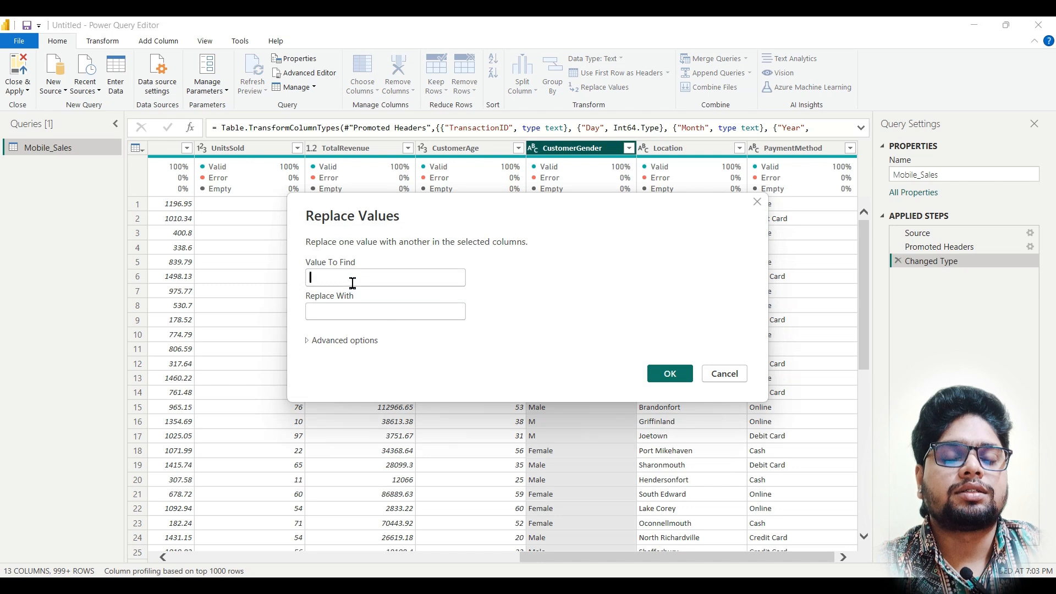
{"action": "left_click", "coordinate": [352, 283]}
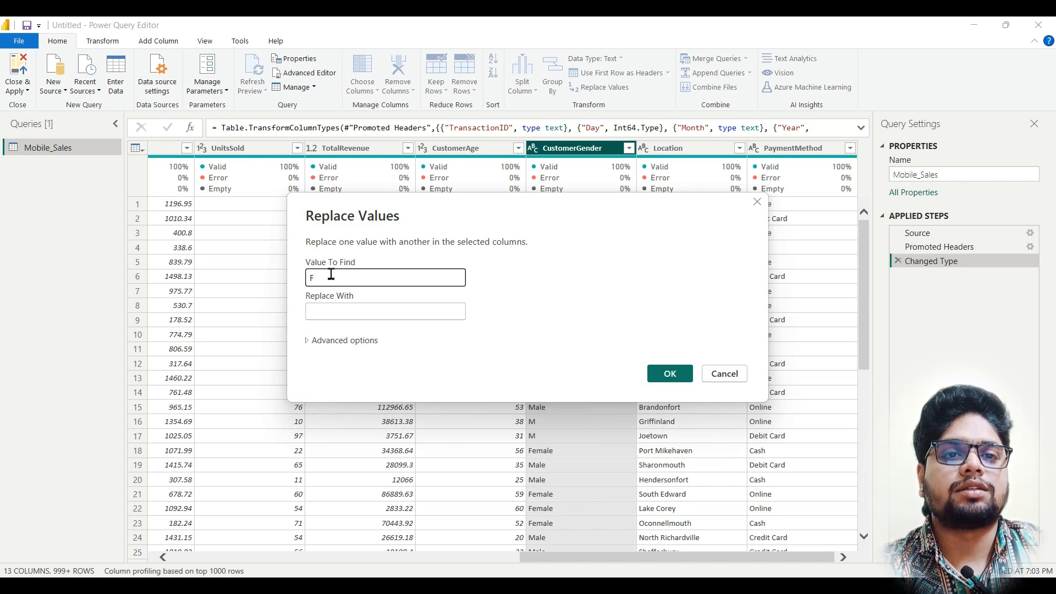
{"action": "left_click", "coordinate": [367, 313]}
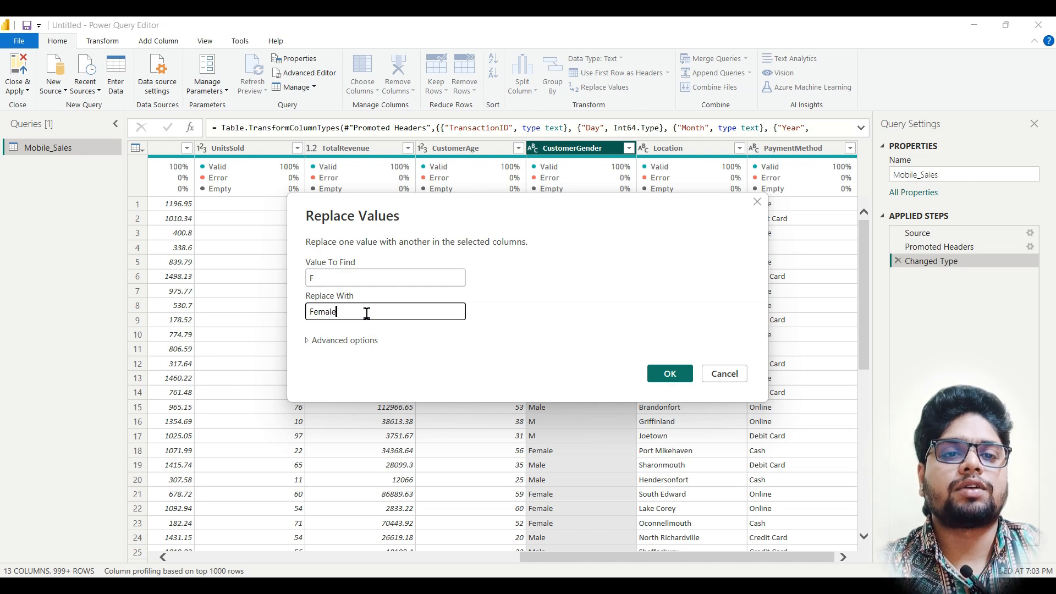
{"action": "left_click", "coordinate": [671, 374]}
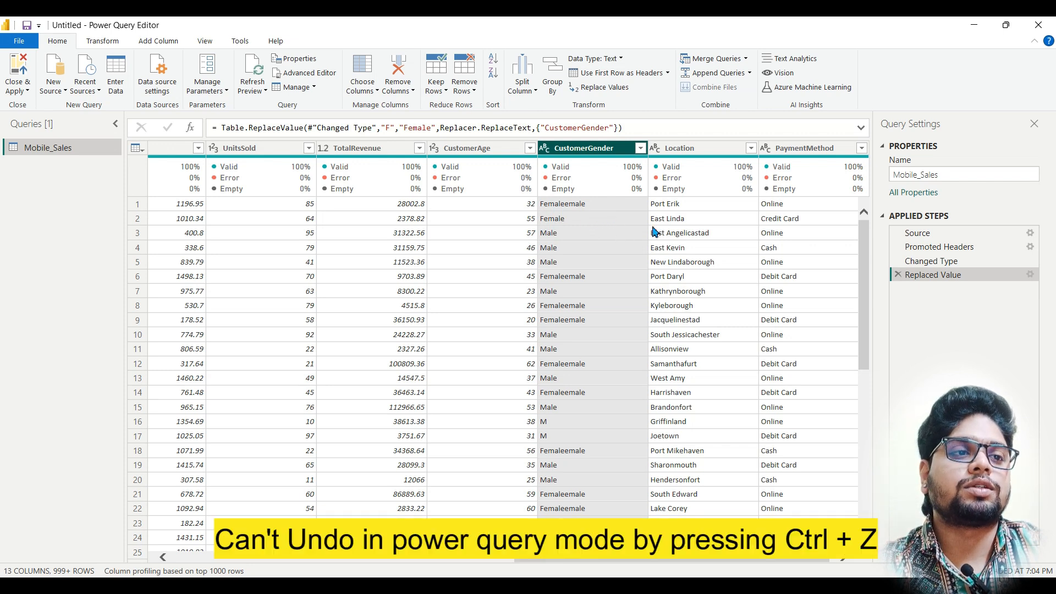
{"action": "left_click", "coordinate": [898, 275]}
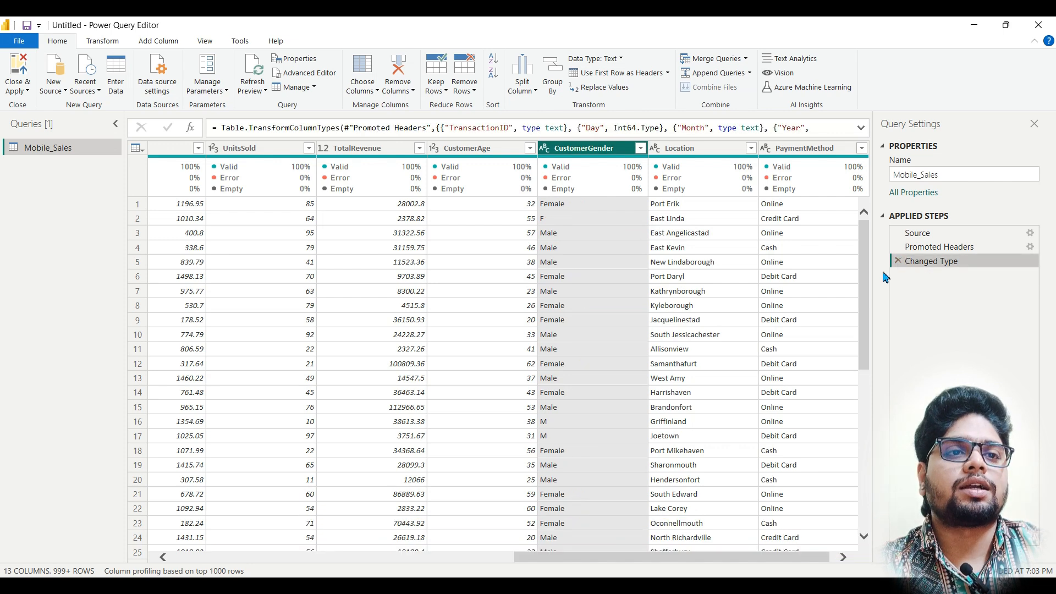
Step: Replace F with Female in the CustomerGender column, matching entire cell contents
{"action": "right_click", "coordinate": [607, 151]}
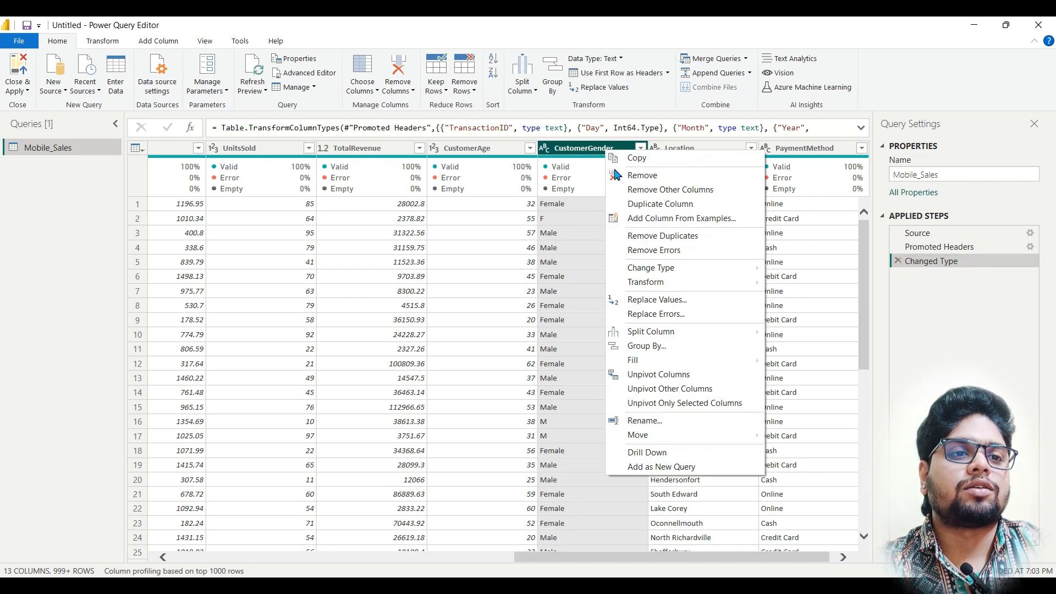
{"action": "left_click", "coordinate": [682, 301]}
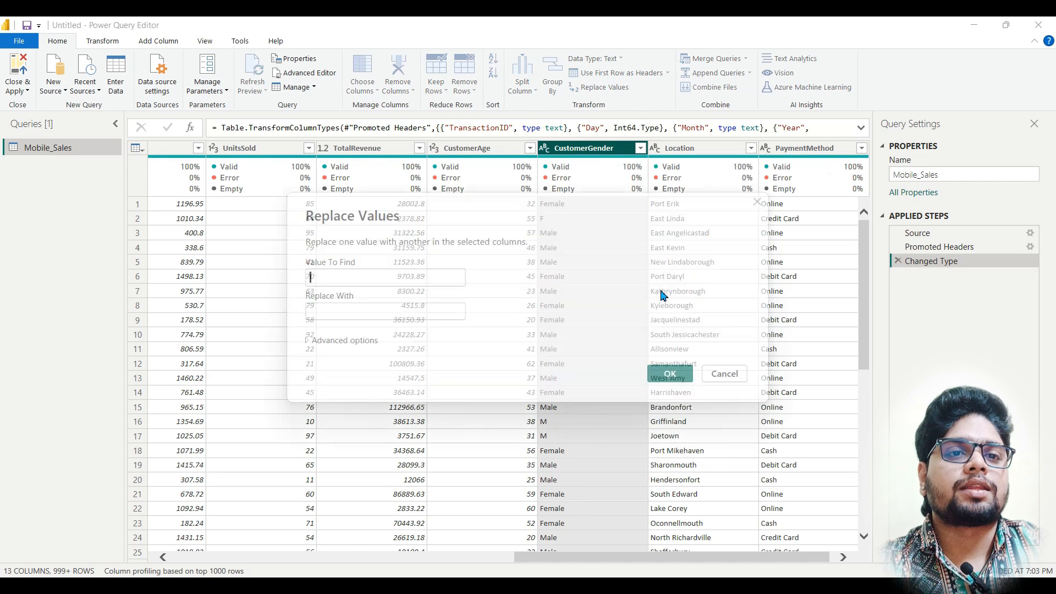
{"action": "left_click", "coordinate": [377, 312]}
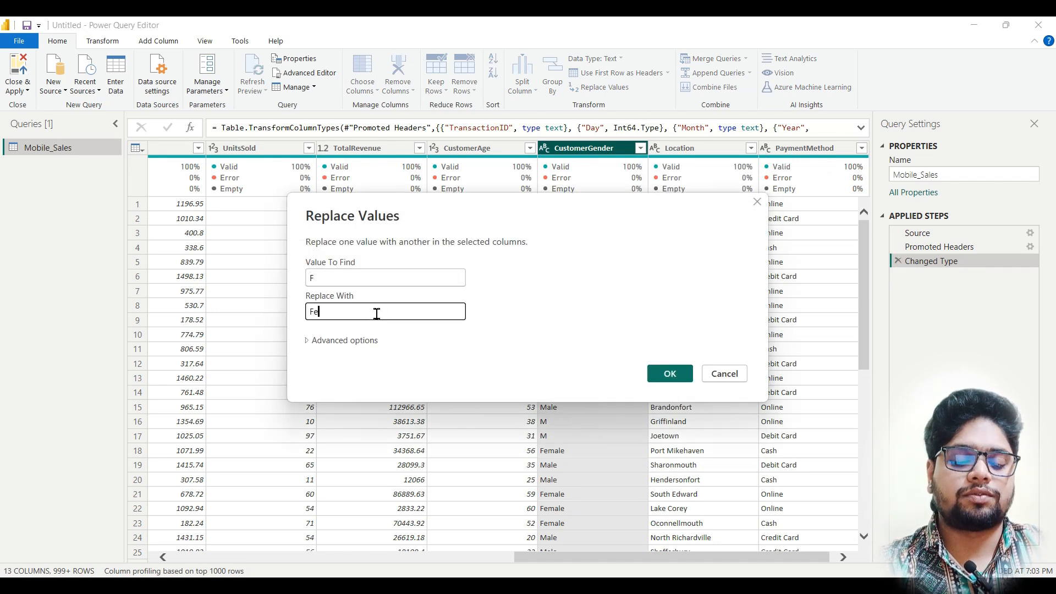
{"action": "left_click", "coordinate": [339, 341]}
{"action": "left_click", "coordinate": [310, 358]}
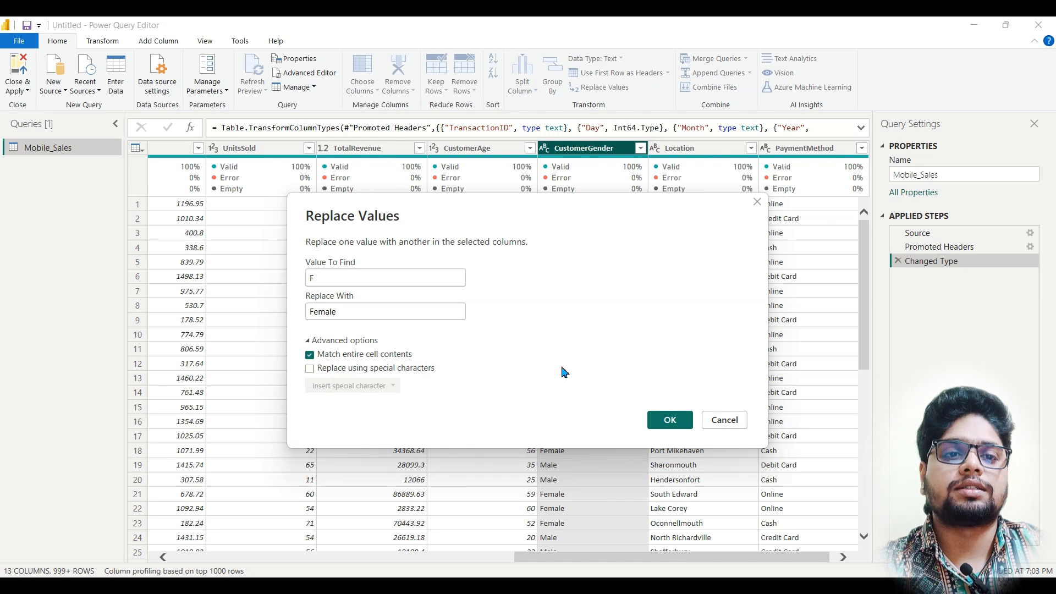
{"action": "left_click", "coordinate": [680, 428]}
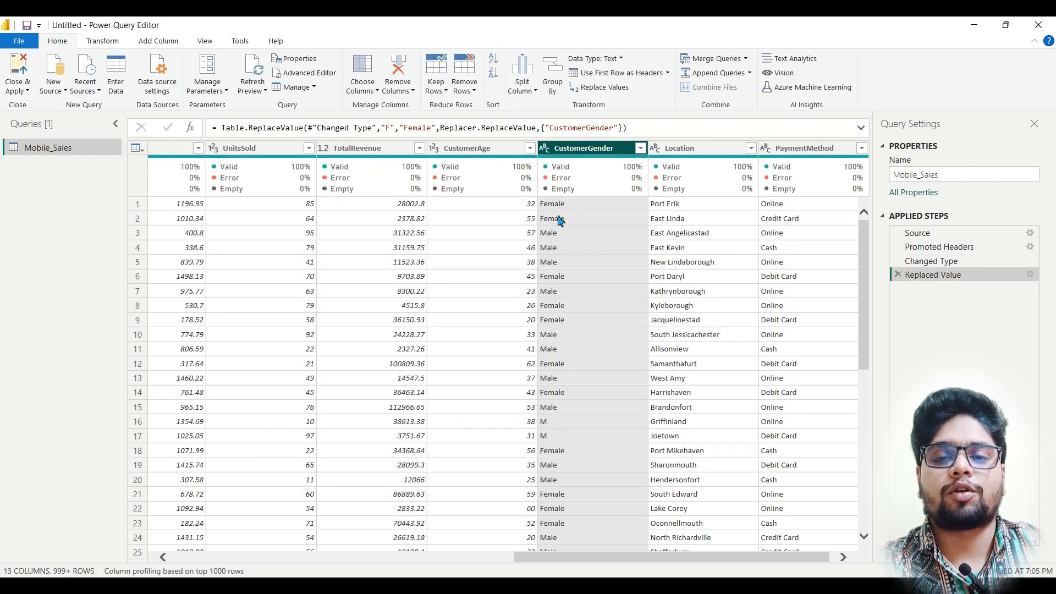
Step: Replace M with Male in the CustomerGender column, matching entire cell contents
{"action": "right_click", "coordinate": [591, 152]}
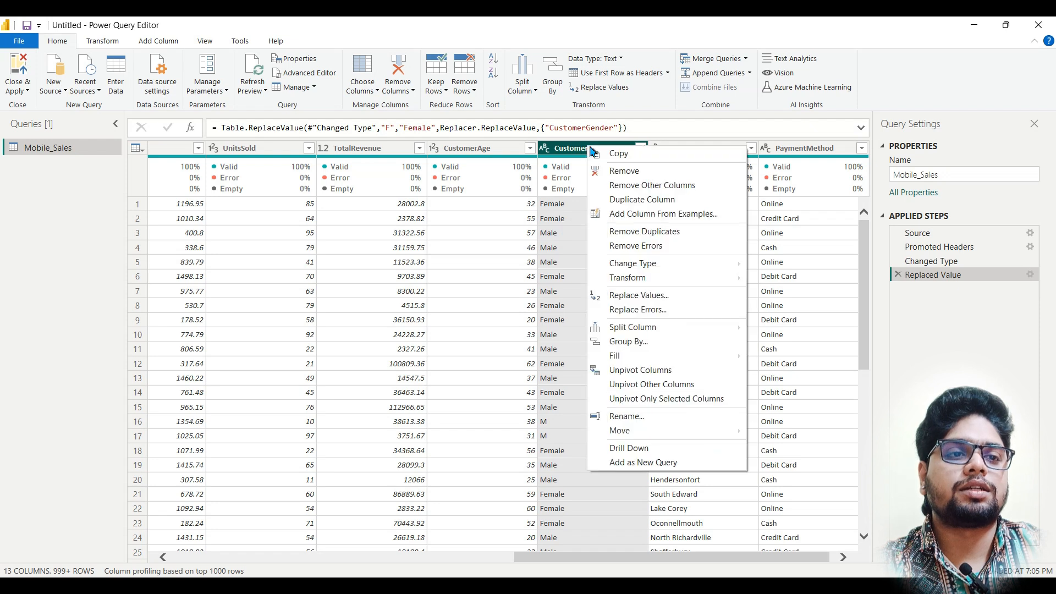
{"action": "left_click", "coordinate": [640, 295]}
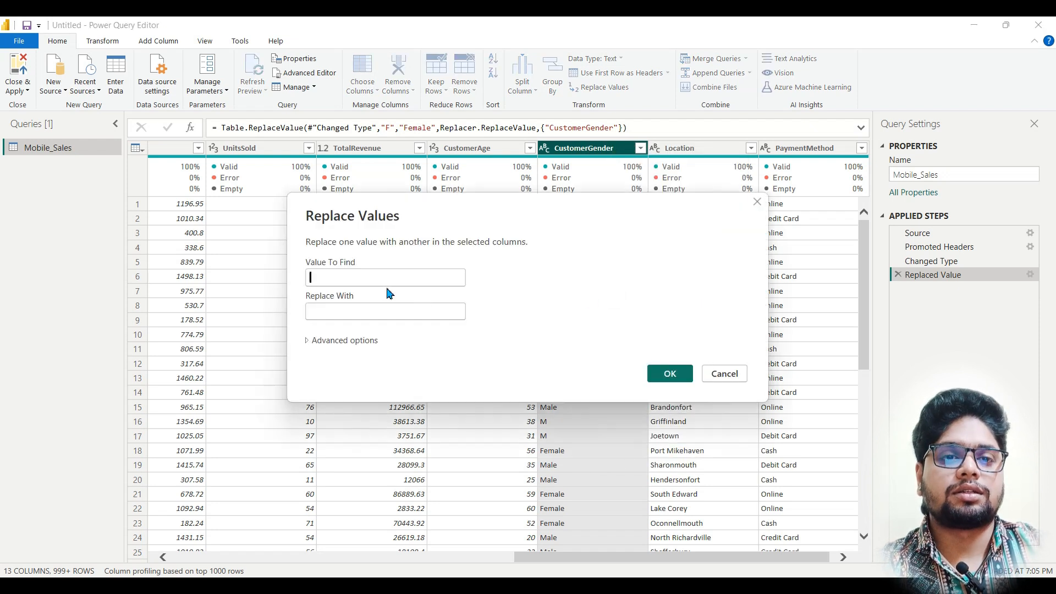
{"action": "type", "text": "M"}
{"action": "left_click", "coordinate": [390, 311]}
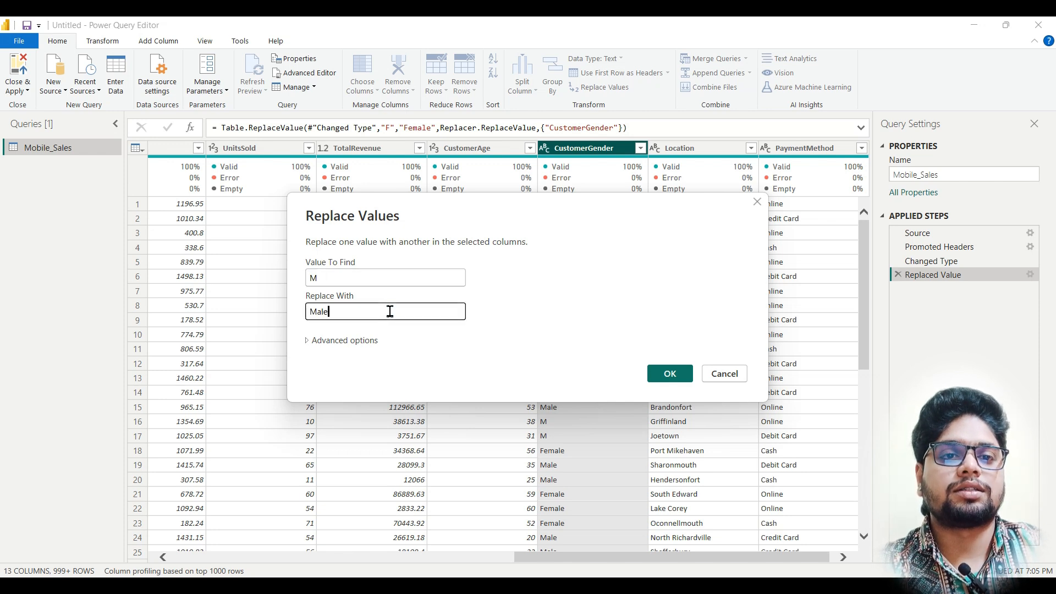
{"action": "type", "text": "Male"}
{"action": "left_click", "coordinate": [337, 341]}
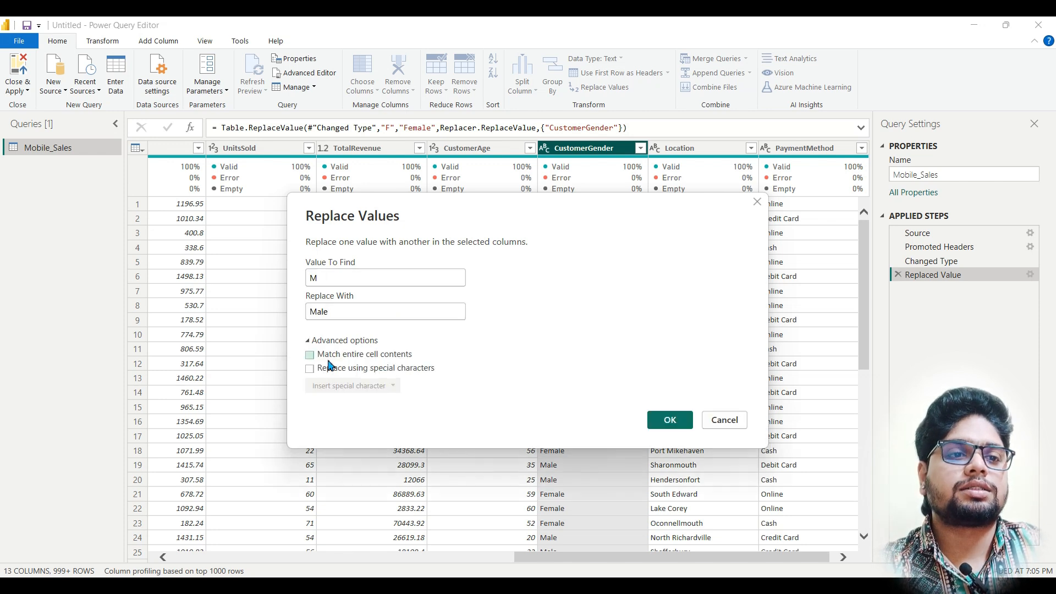
{"action": "left_click", "coordinate": [310, 356]}
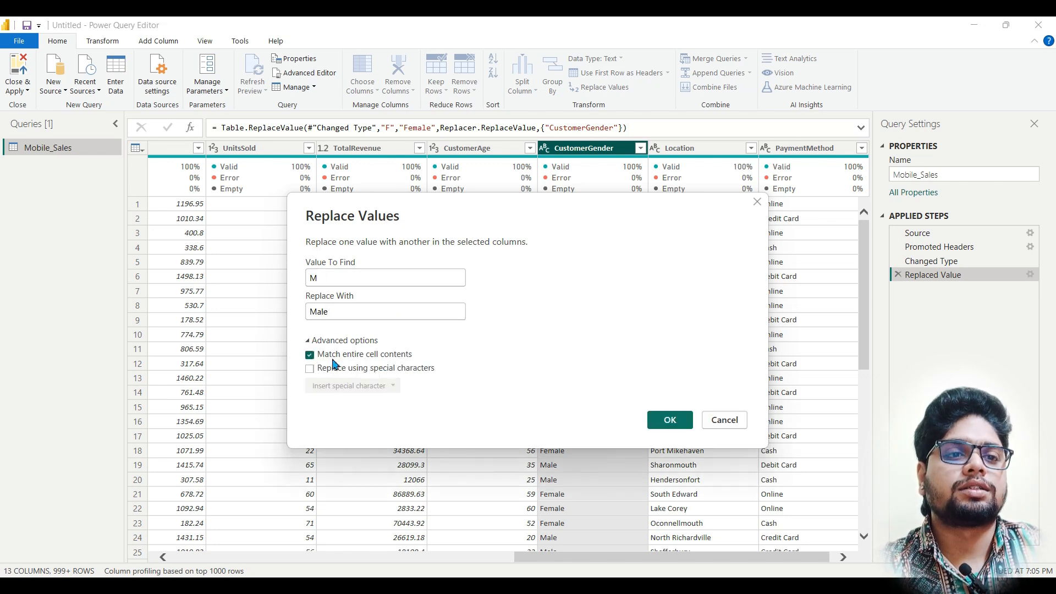
{"action": "left_click", "coordinate": [668, 421]}
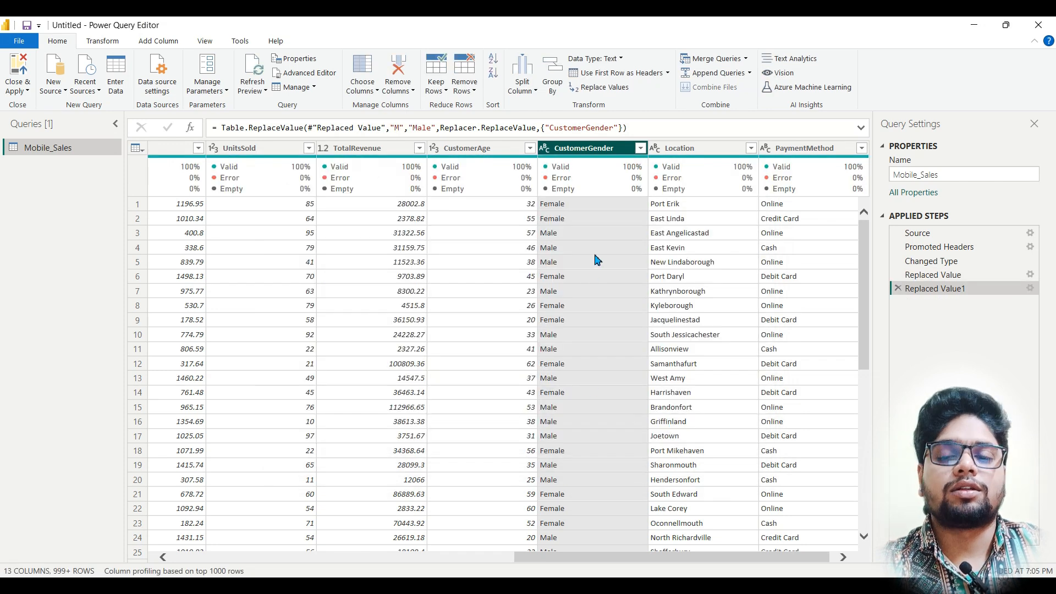
Step: Start a new custom column and name it Date
{"action": "left_click_drag", "start_coordinate": [617, 558], "coordinate": [291, 548]}
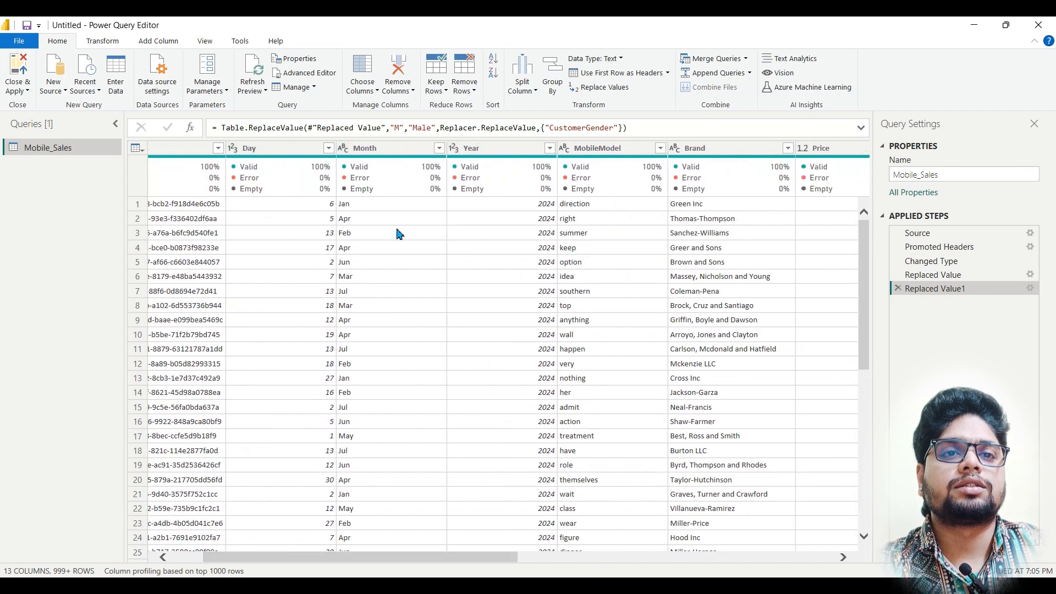
{"action": "left_click", "coordinate": [171, 43]}
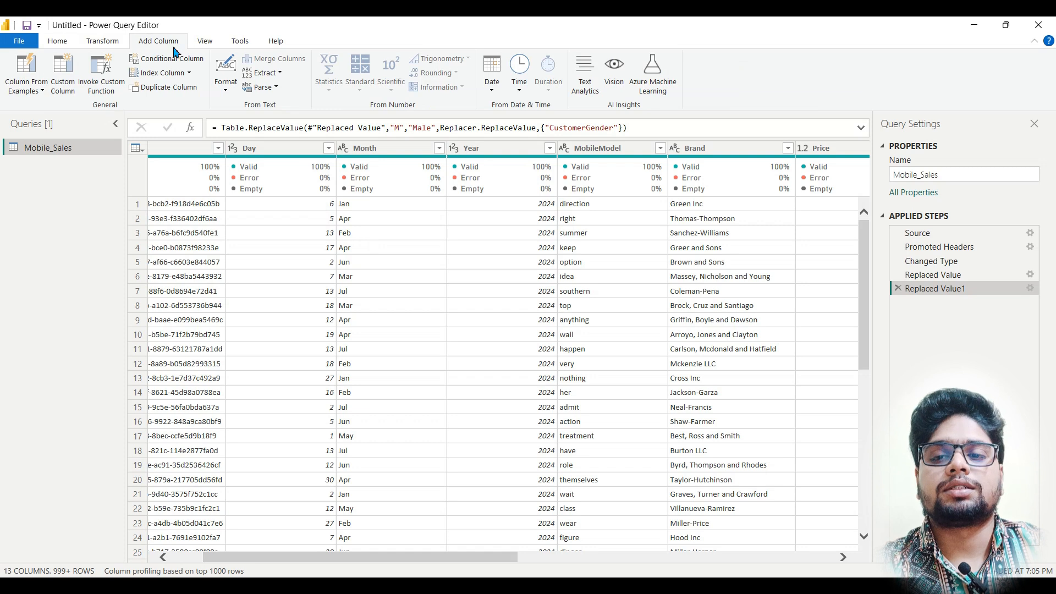
{"action": "left_click", "coordinate": [63, 77]}
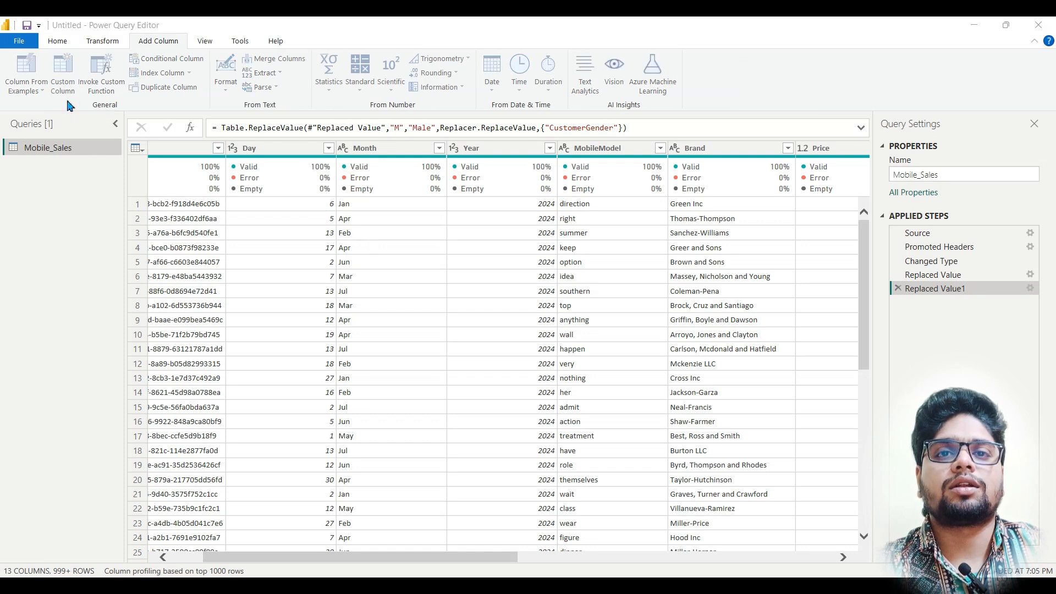
{"action": "left_click_drag", "start_coordinate": [370, 234], "coordinate": [299, 233]}
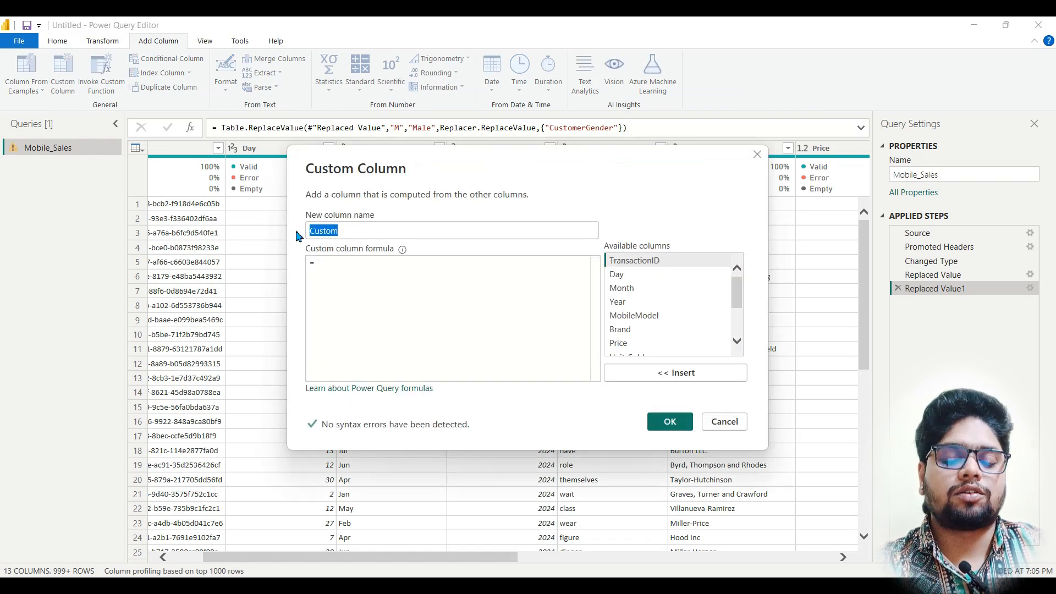
{"action": "type", "text": "Date"}
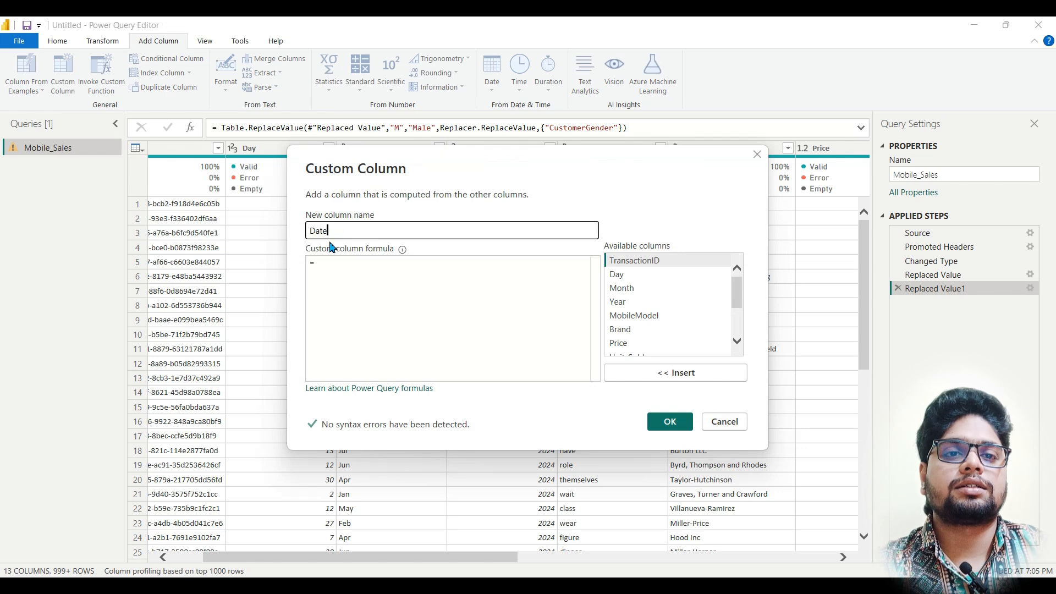
Step: Try to add the Date column with the formula [Day]&"-"&[Month]&"-"&[Year]
{"action": "left_click", "coordinate": [405, 281]}
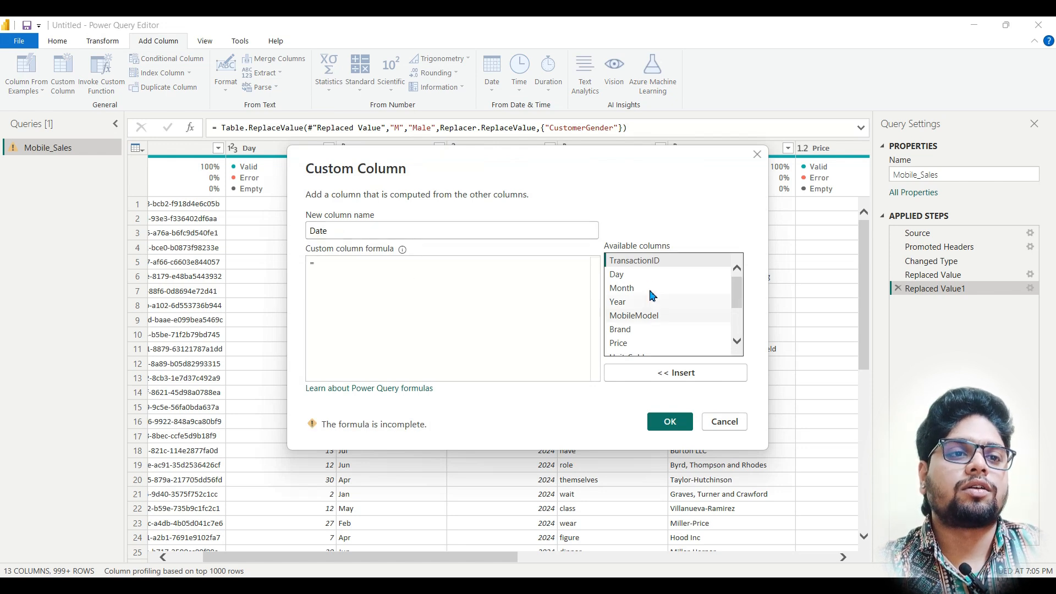
{"action": "left_click", "coordinate": [635, 279]}
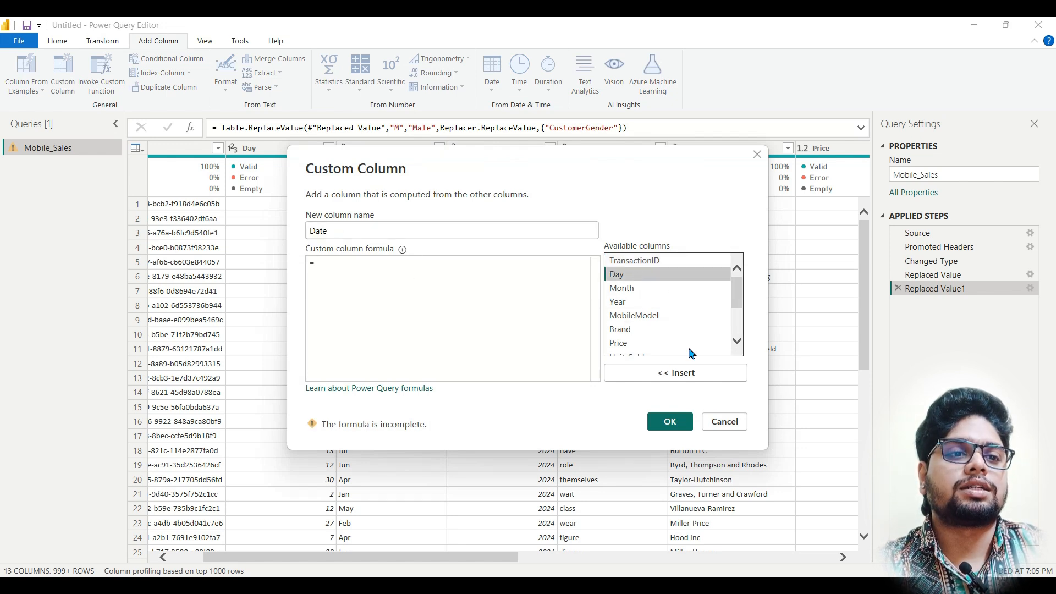
{"action": "left_click", "coordinate": [678, 375]}
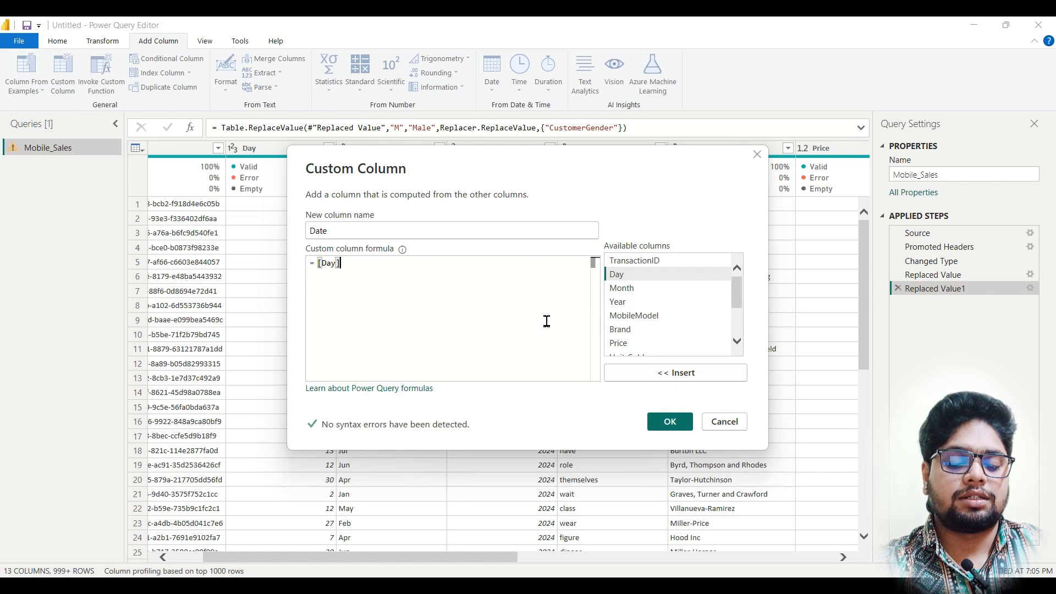
{"action": "type", "text": "&\"-\""}
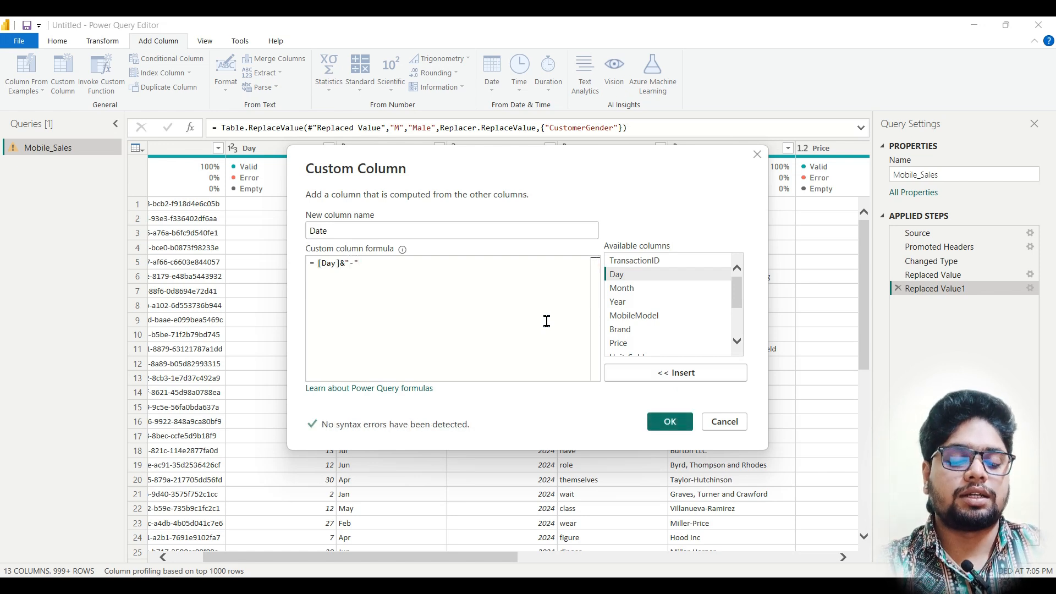
{"action": "type", "text": "&"}
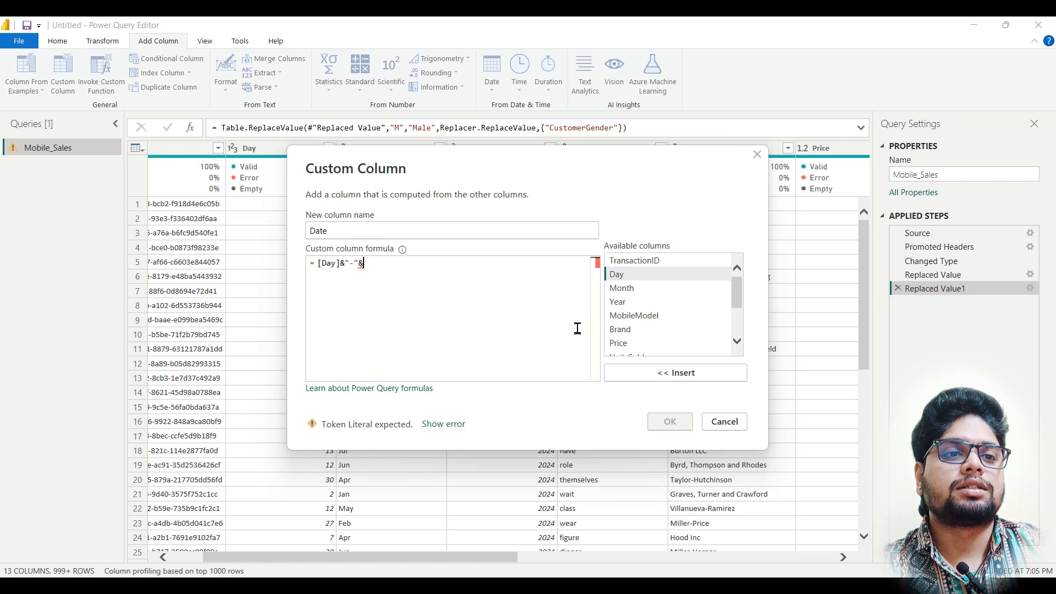
{"action": "left_click", "coordinate": [634, 289]}
{"action": "left_click", "coordinate": [660, 374]}
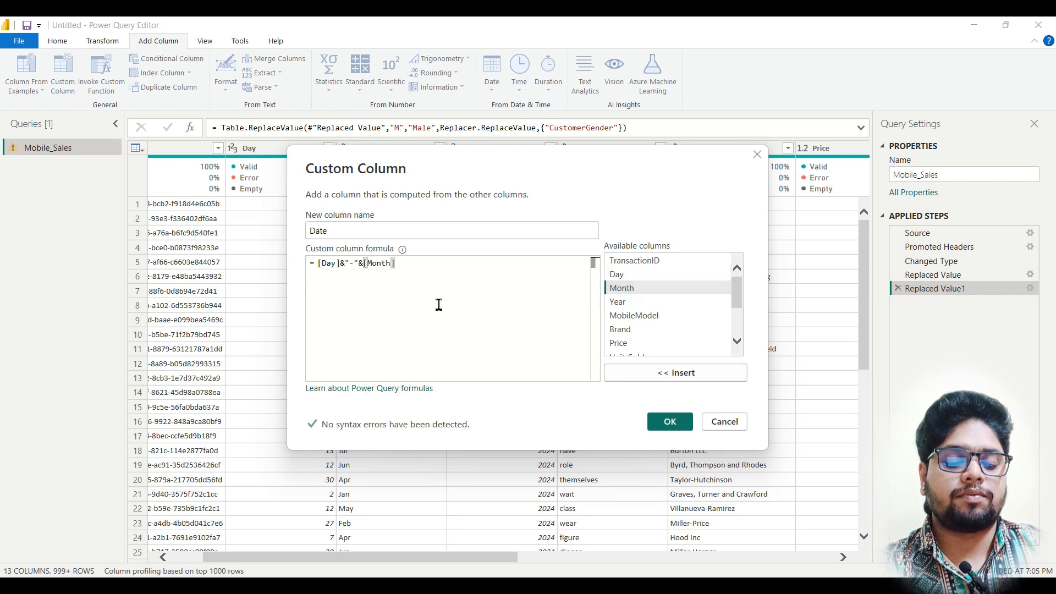
{"action": "type", "text": "&"}
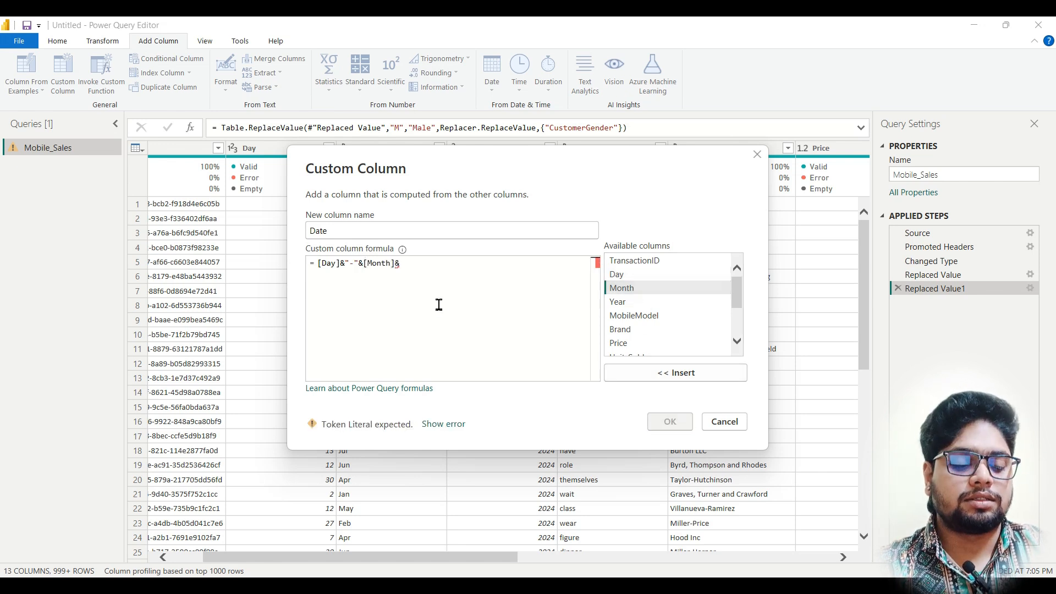
{"action": "type", "text": "\"-\""}
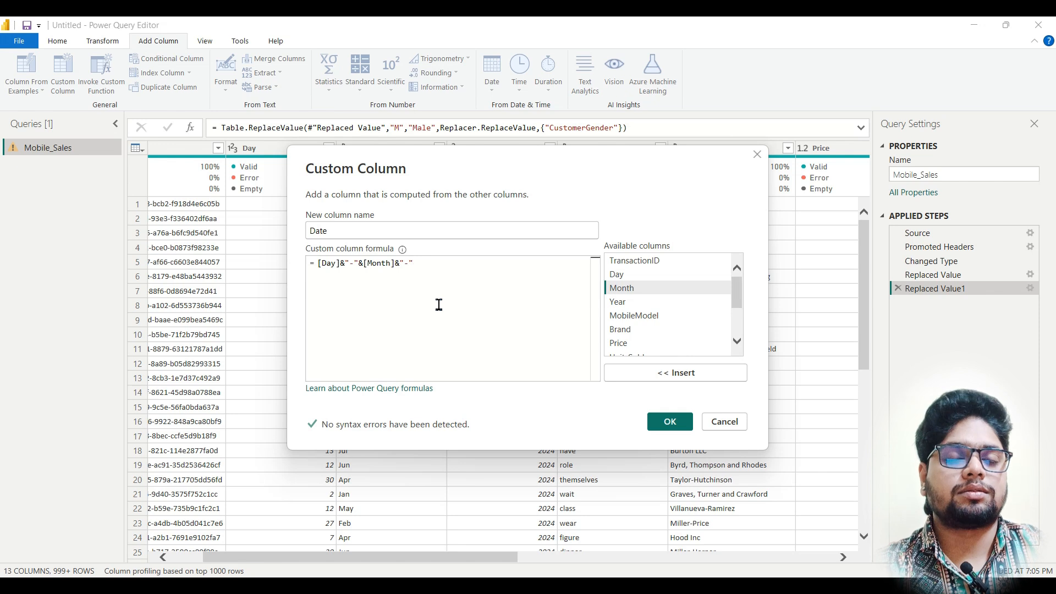
{"action": "type", "text": "-\""}
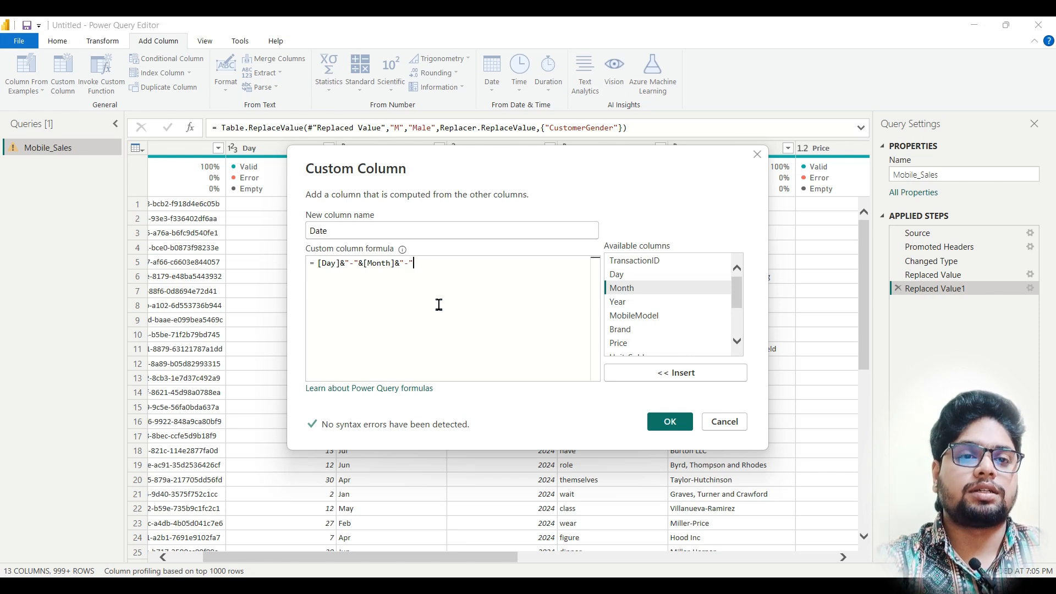
{"action": "type", "text": "&"}
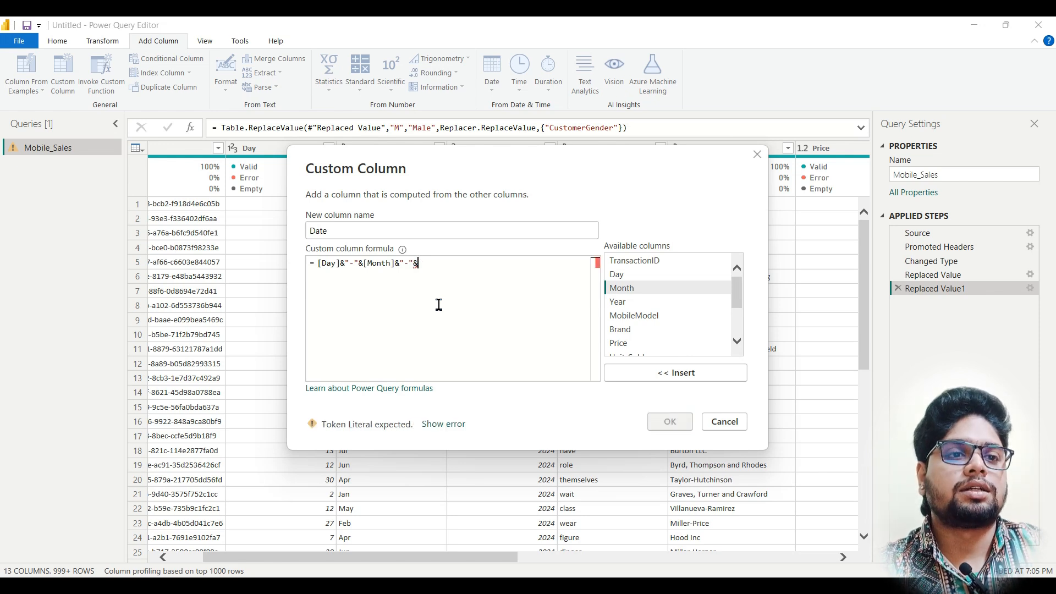
{"action": "left_click", "coordinate": [628, 303]}
{"action": "left_click", "coordinate": [676, 373]}
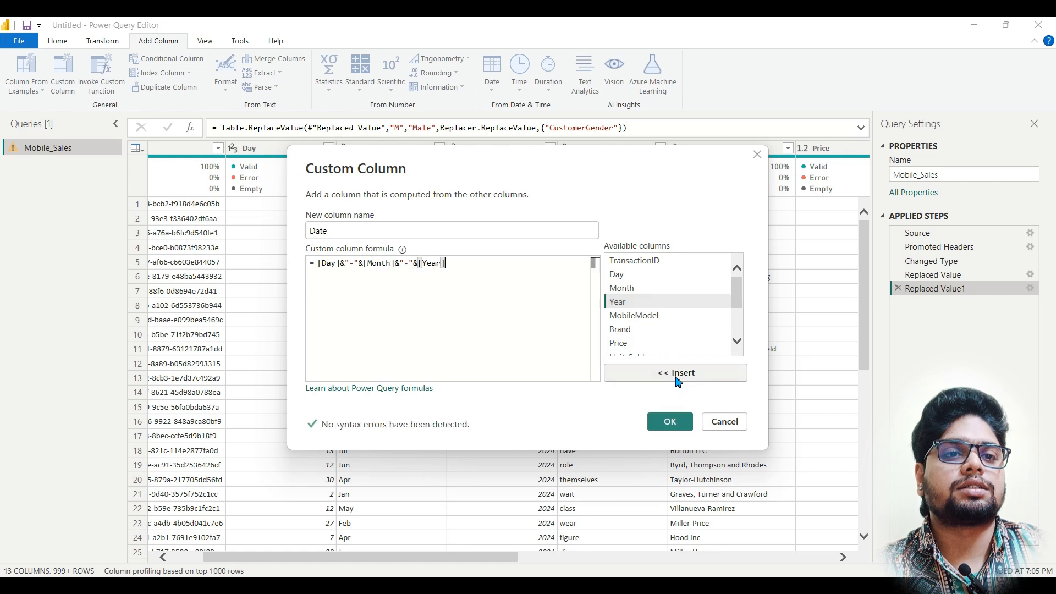
{"action": "left_click", "coordinate": [670, 422]}
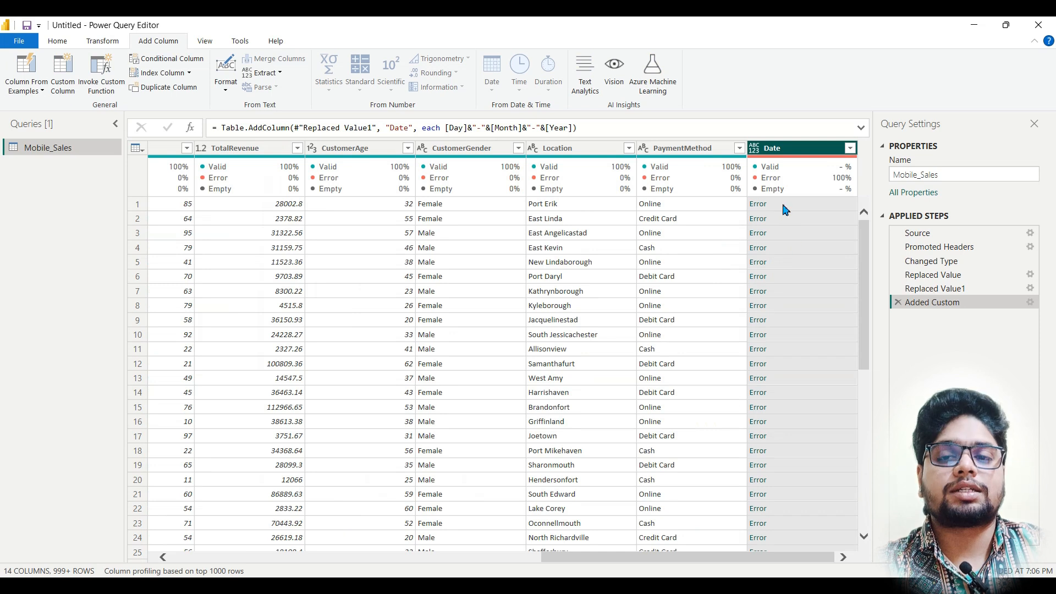
Step: Check the data types of the Day, Month and Year columns, and remove the added Date column from the applied steps
{"action": "left_click_drag", "start_coordinate": [678, 558], "coordinate": [266, 569]}
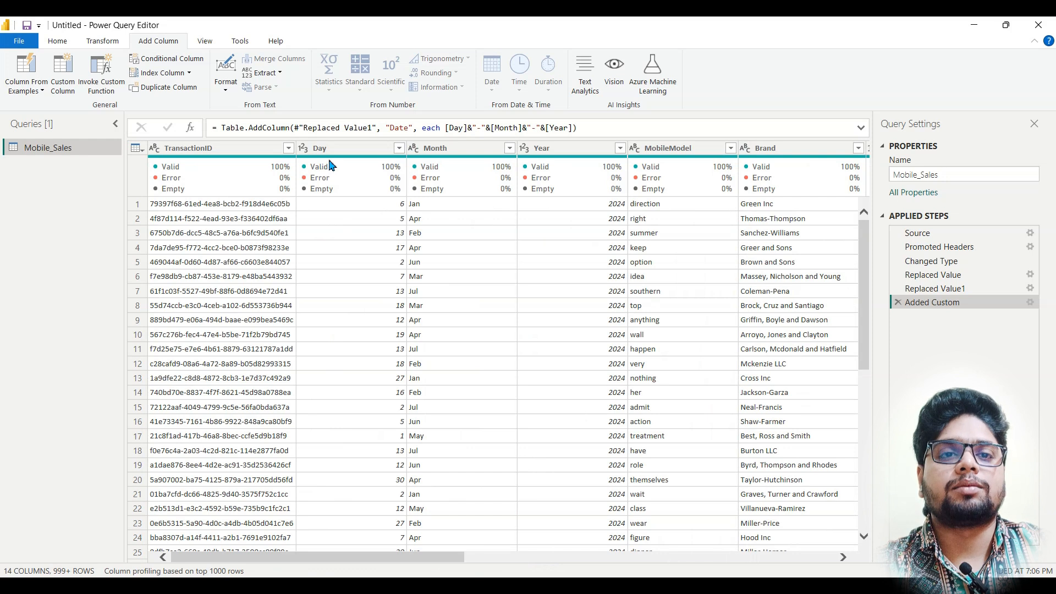
{"action": "left_click", "coordinate": [314, 154]}
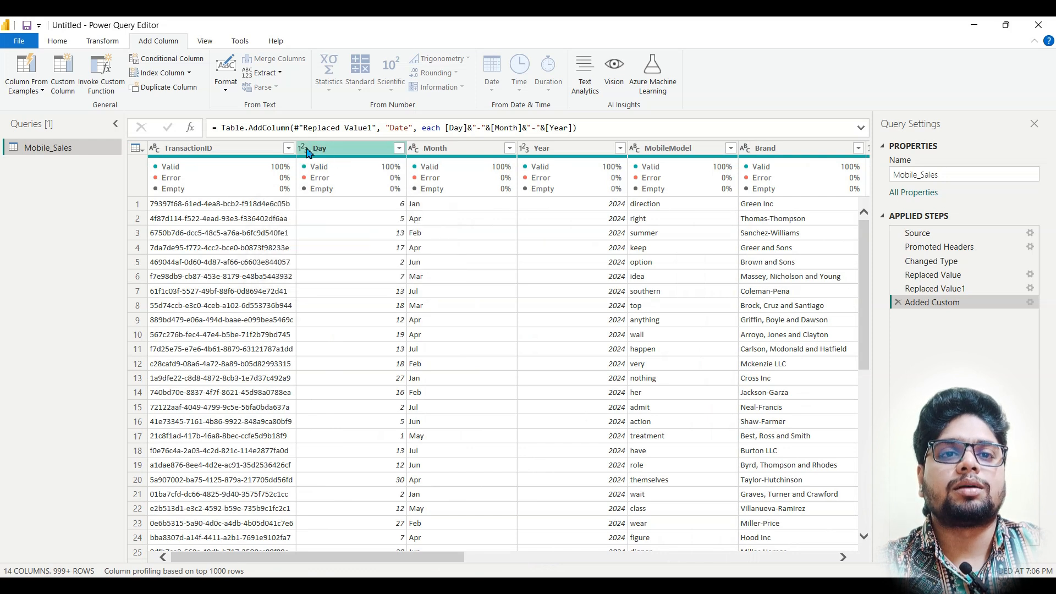
{"action": "left_click", "coordinate": [421, 154]}
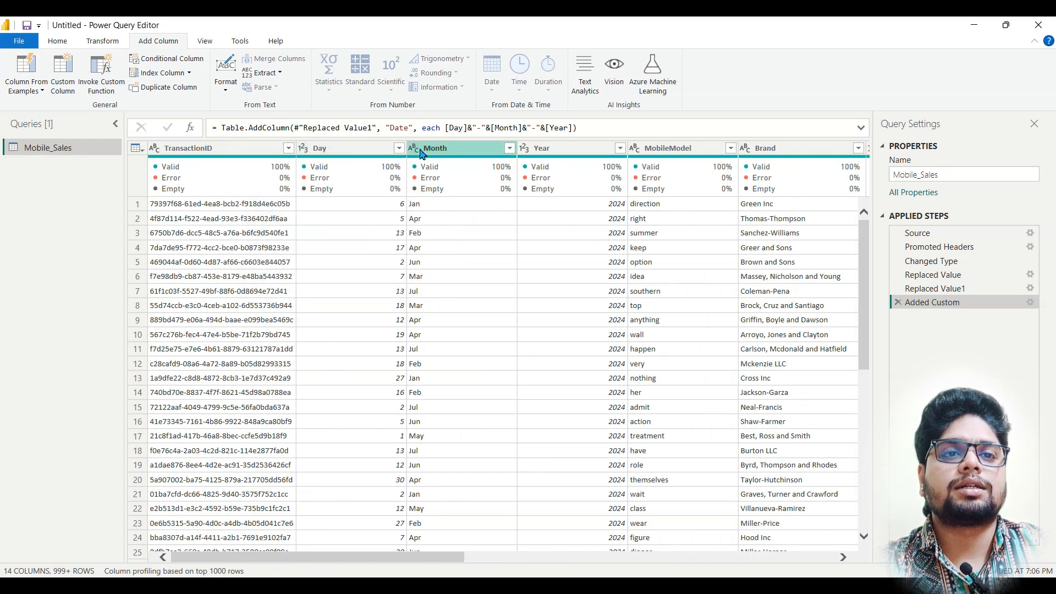
{"action": "left_click", "coordinate": [532, 150]}
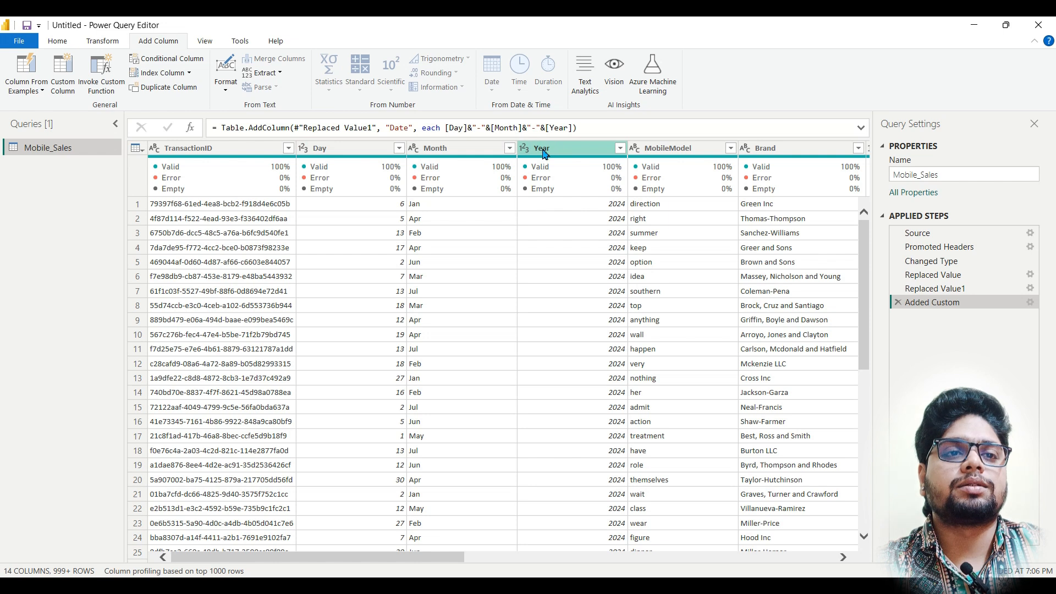
{"action": "left_click", "coordinate": [440, 152]}
{"action": "left_click", "coordinate": [352, 154]}
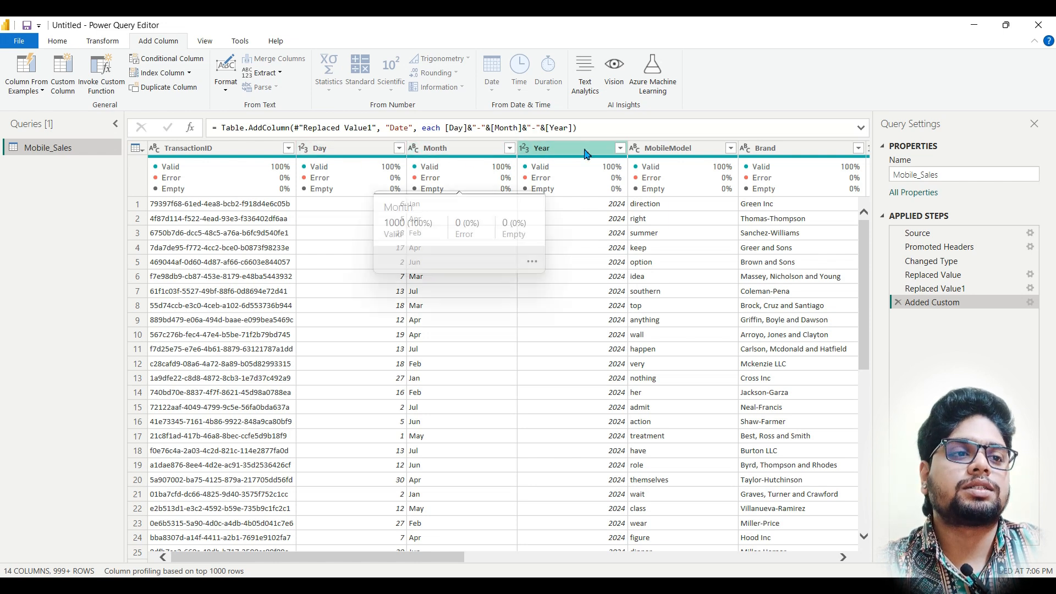
{"action": "left_click", "coordinate": [898, 304]}
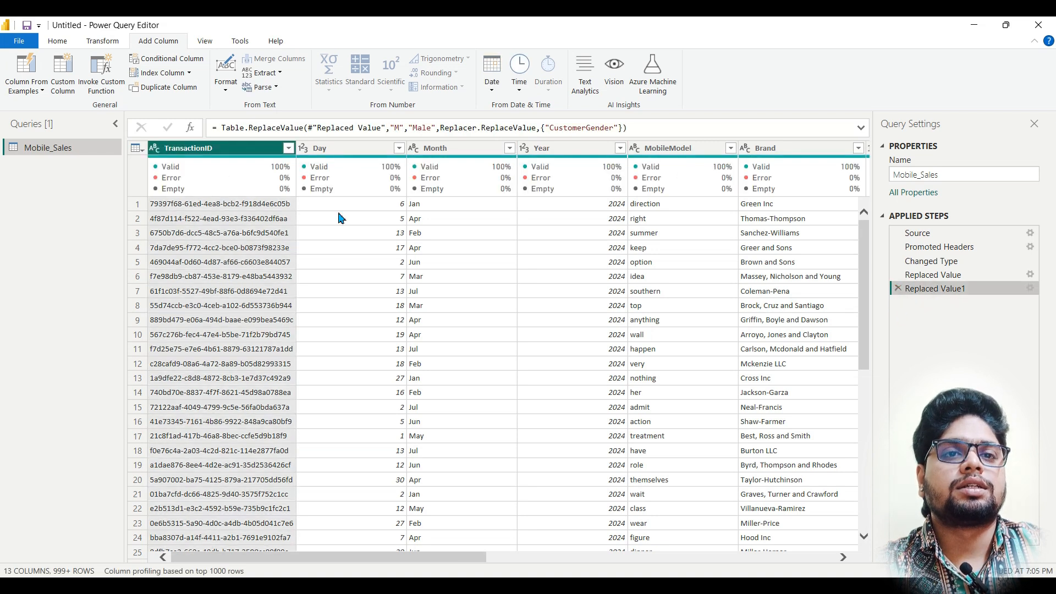
Step: Change the data types of the Day and Year columns to Text
{"action": "left_click", "coordinate": [302, 150]}
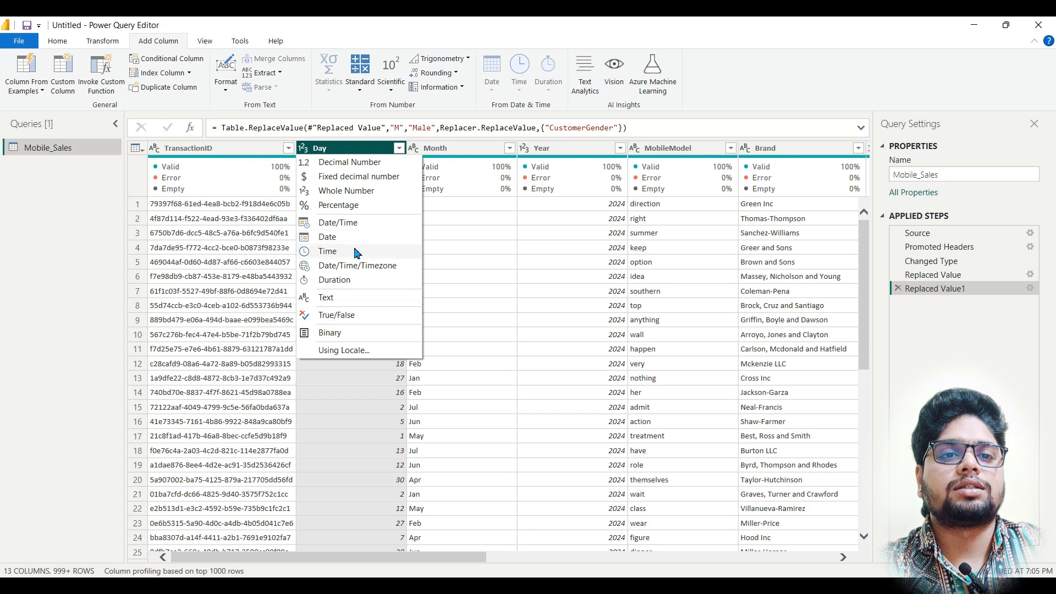
{"action": "left_click", "coordinate": [350, 297]}
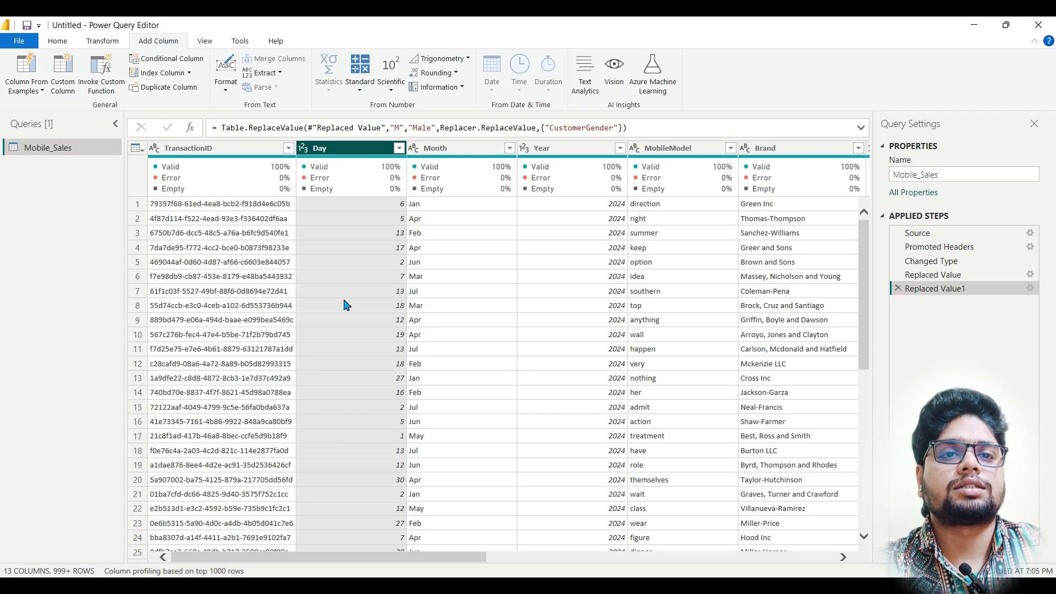
{"action": "left_click", "coordinate": [524, 149]}
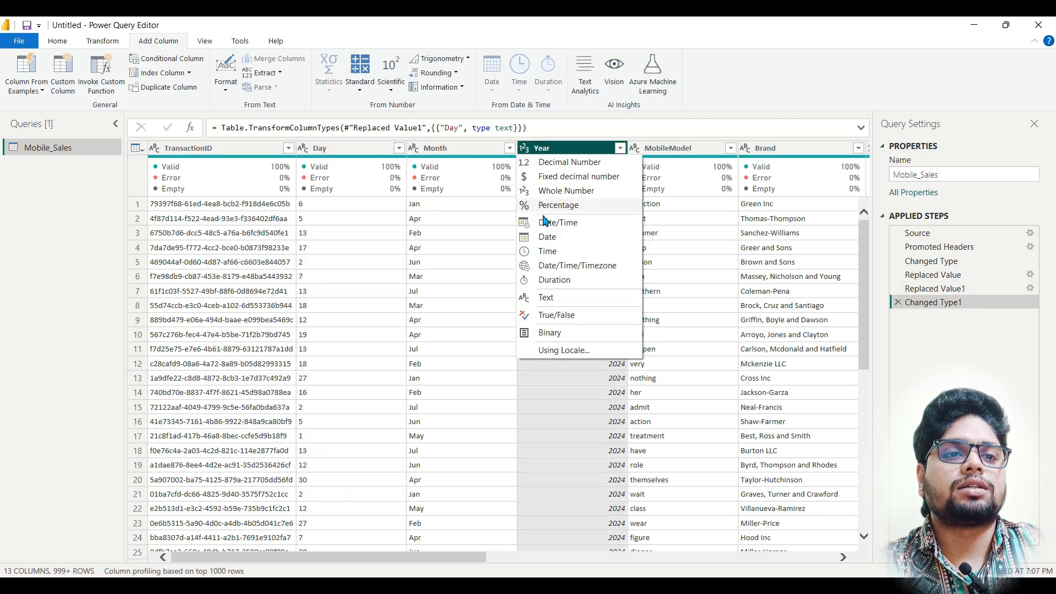
{"action": "left_click", "coordinate": [559, 303]}
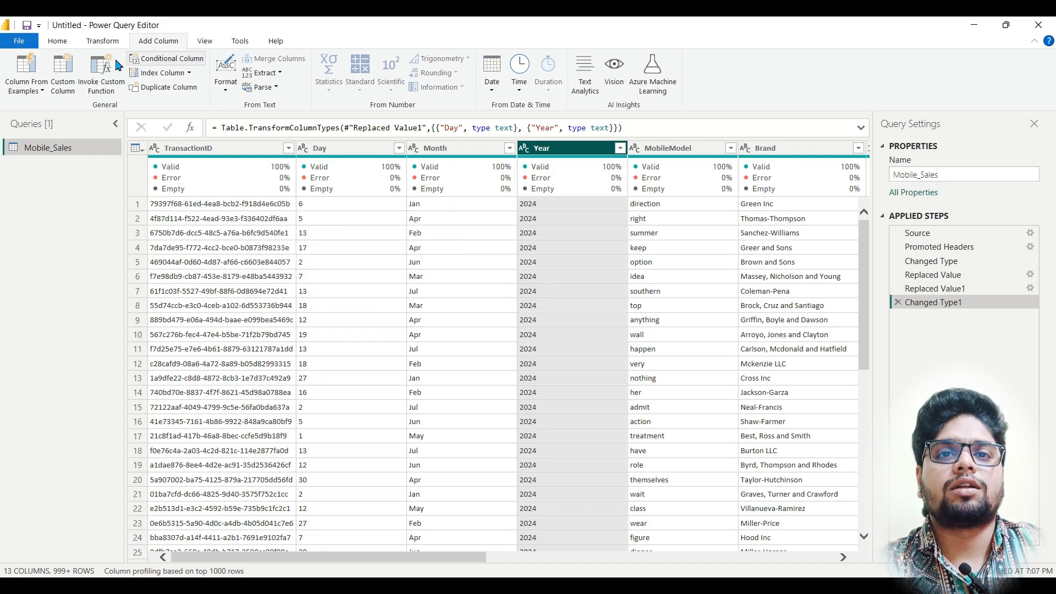
Step: Start a new custom column and name it Date
{"action": "left_click", "coordinate": [63, 75]}
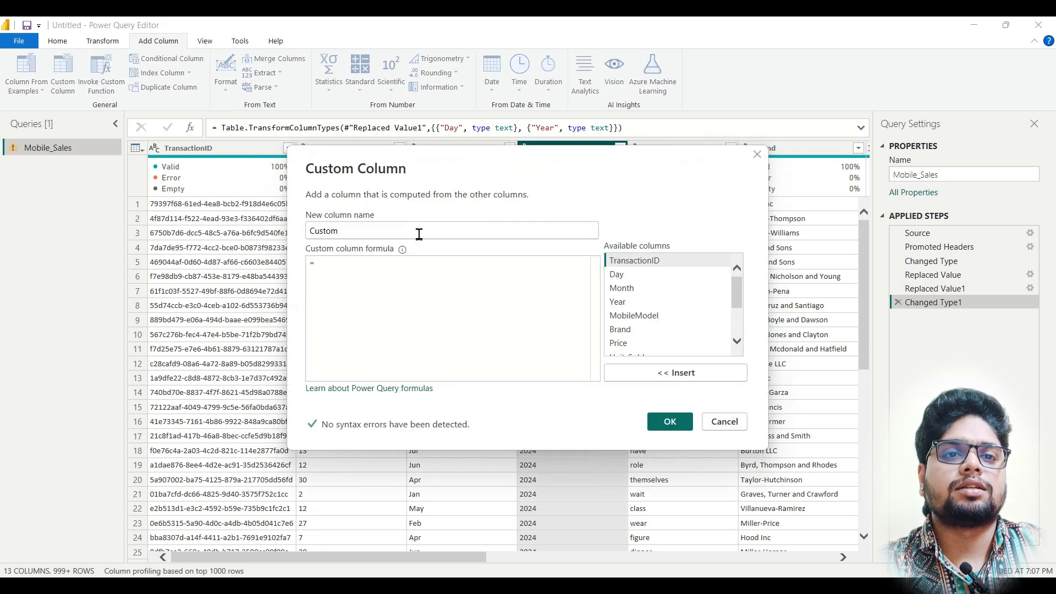
{"action": "type", "text": "DAte"}
{"action": "left_click", "coordinate": [376, 259]}
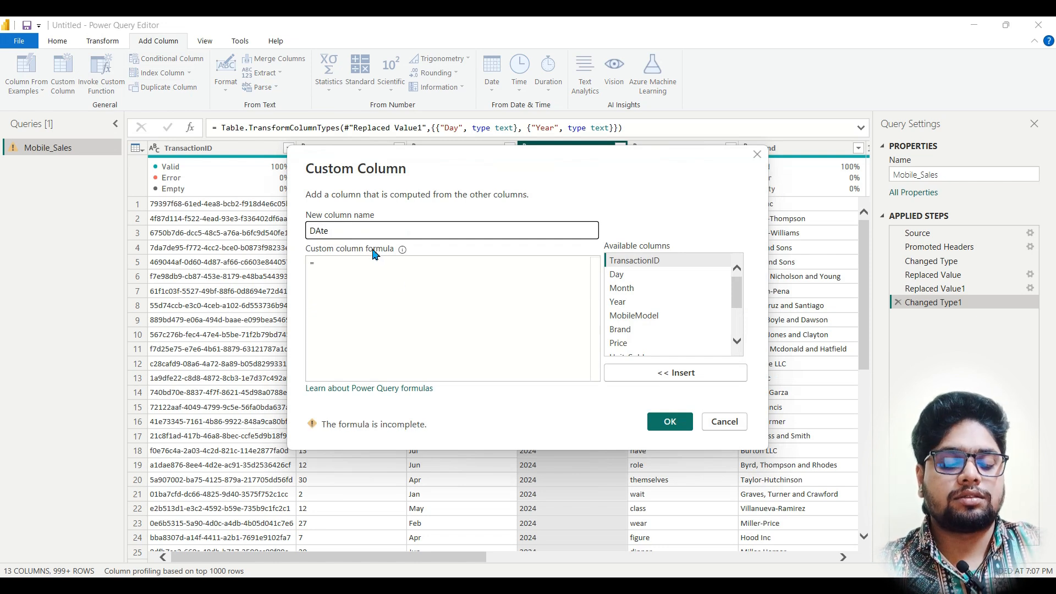
{"action": "left_click", "coordinate": [385, 291]}
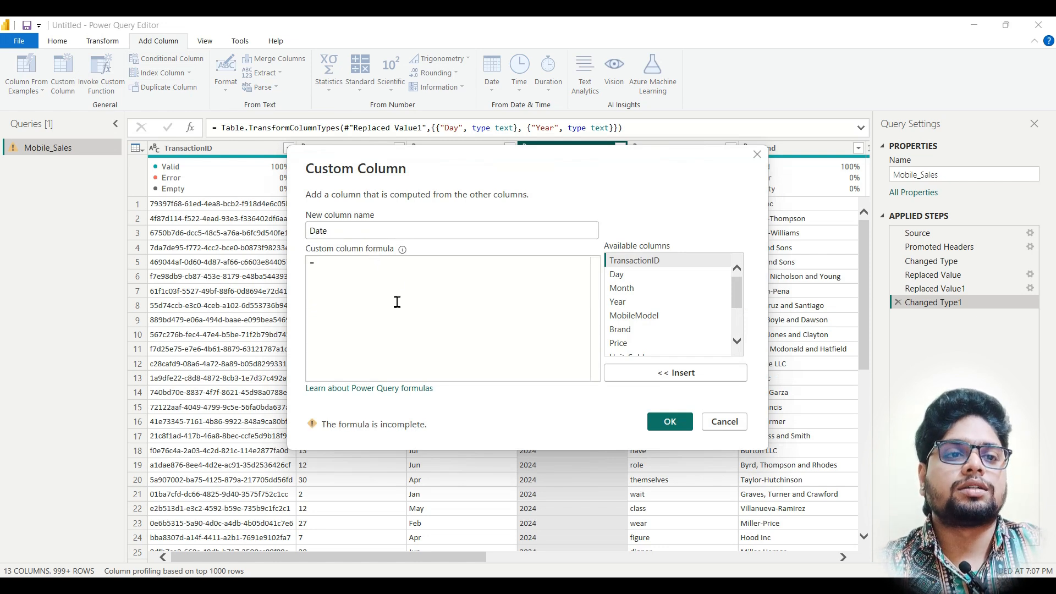
Step: Add the Date column with the formula [Day]&"-"&[Month]&"-"&[Year] and set its data type to Date
{"action": "left_click", "coordinate": [641, 275]}
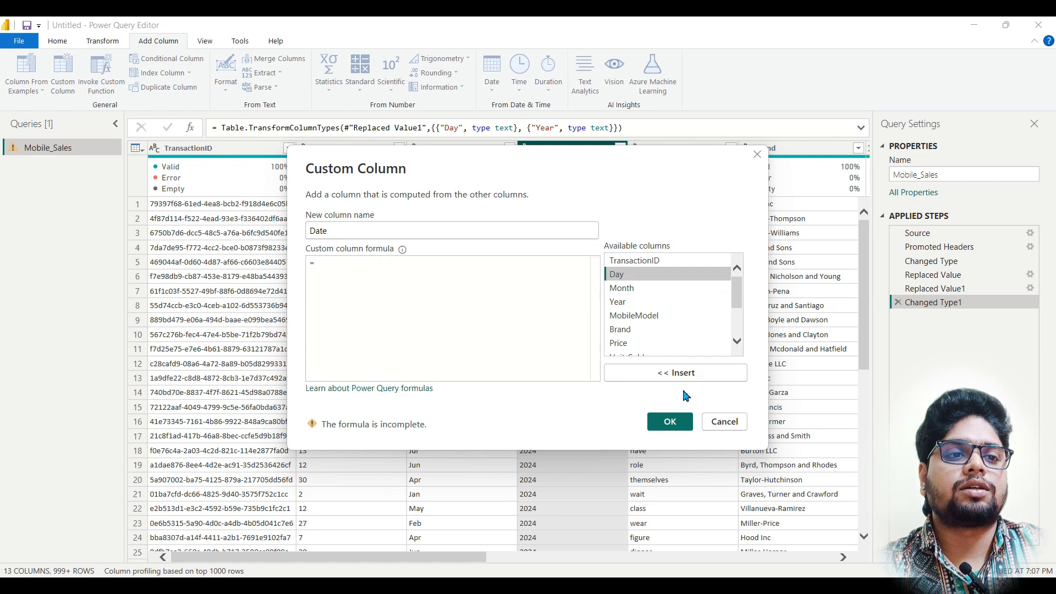
{"action": "left_click", "coordinate": [684, 373]}
{"action": "type", "text": "&"}
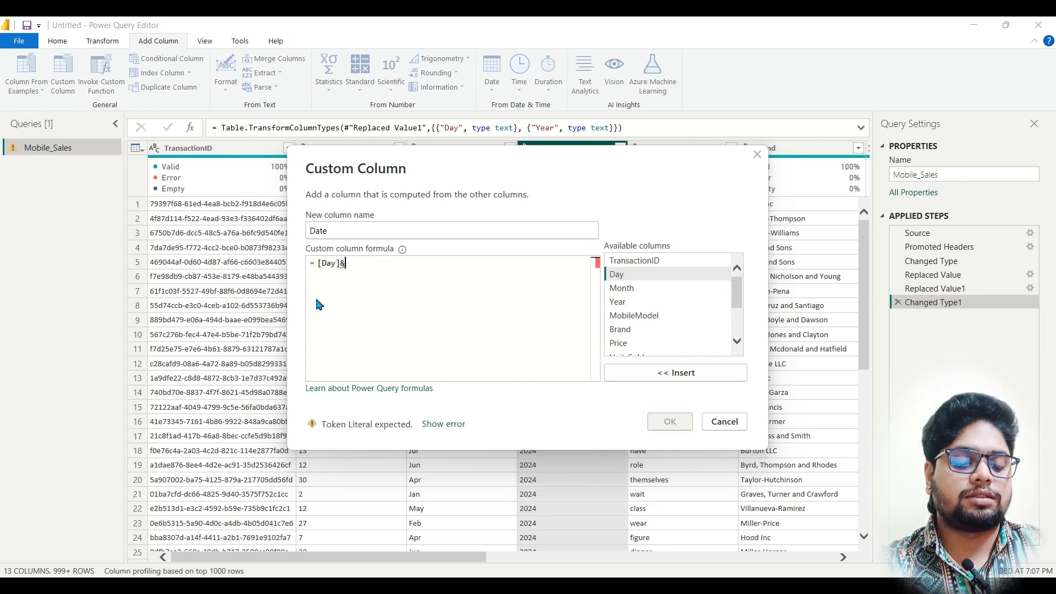
{"action": "type", "text": "\"-\"&"}
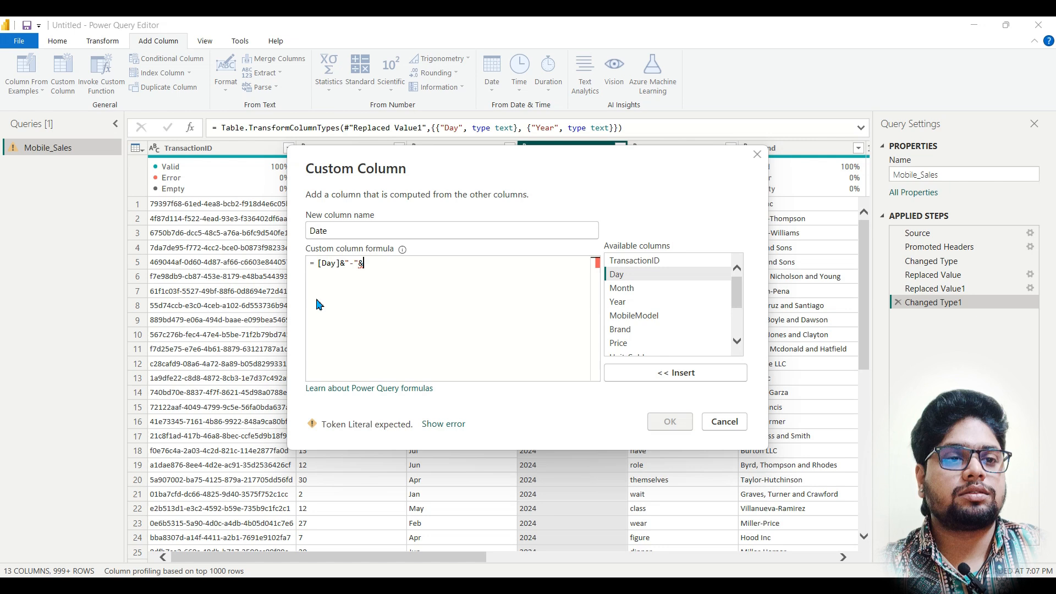
{"action": "left_click", "coordinate": [641, 291]}
{"action": "left_click", "coordinate": [658, 377]}
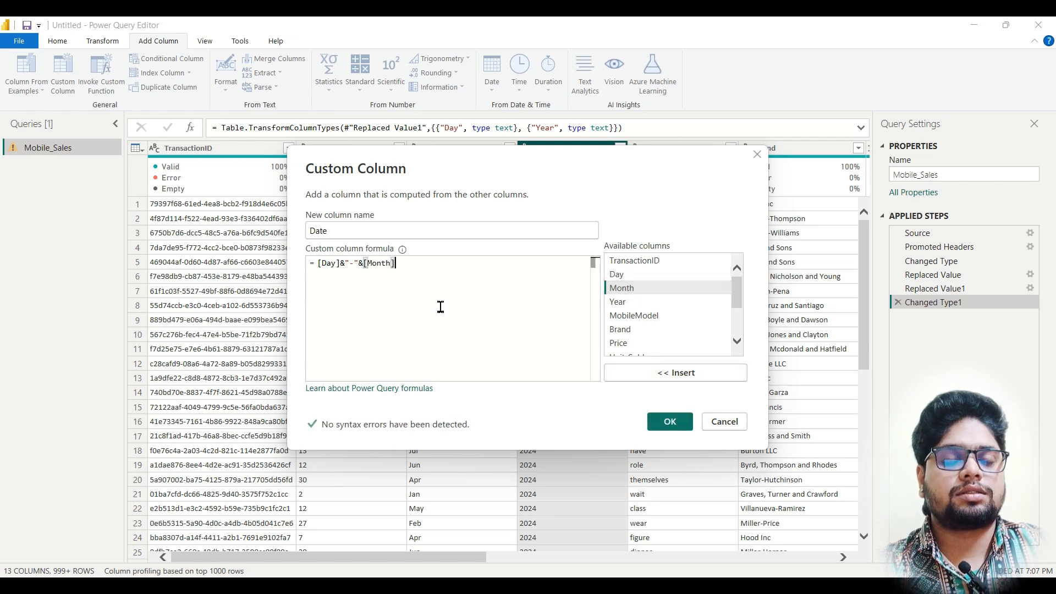
{"action": "type", "text": "&\"-\""}
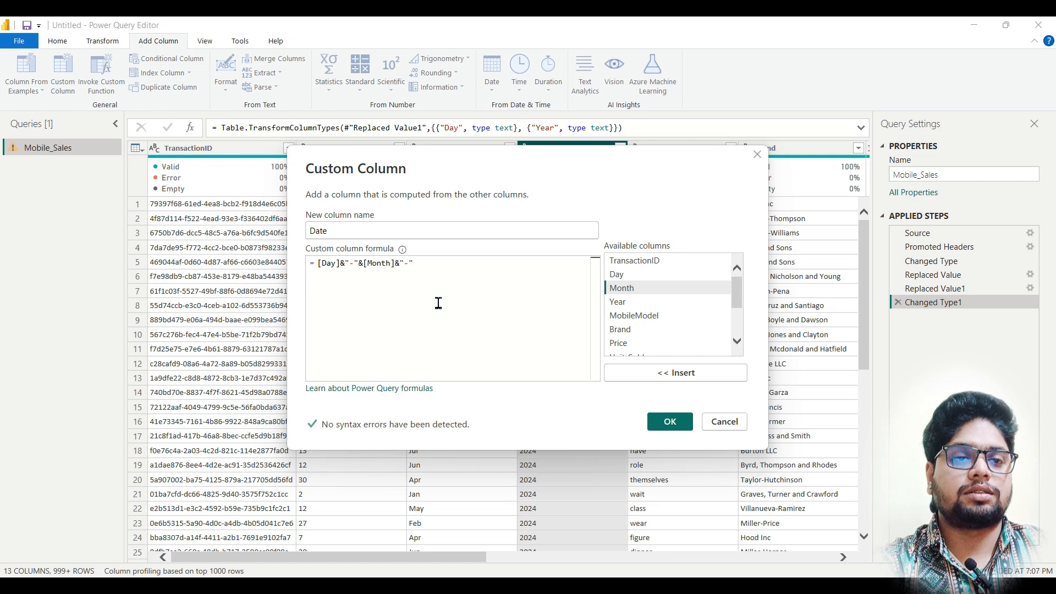
{"action": "type", "text": "&"}
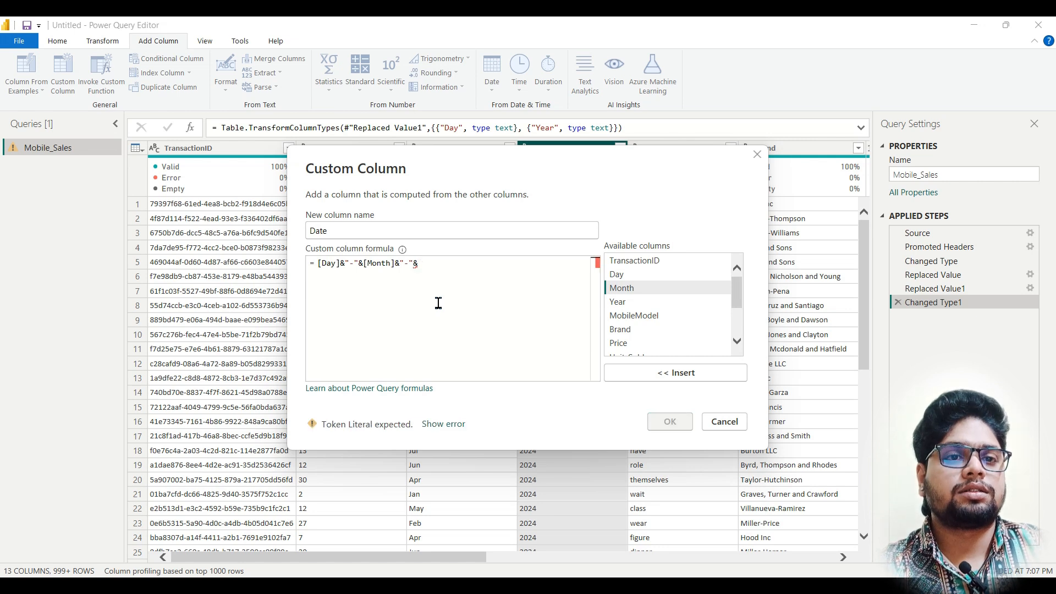
{"action": "left_click", "coordinate": [624, 302]}
{"action": "left_click", "coordinate": [676, 378]}
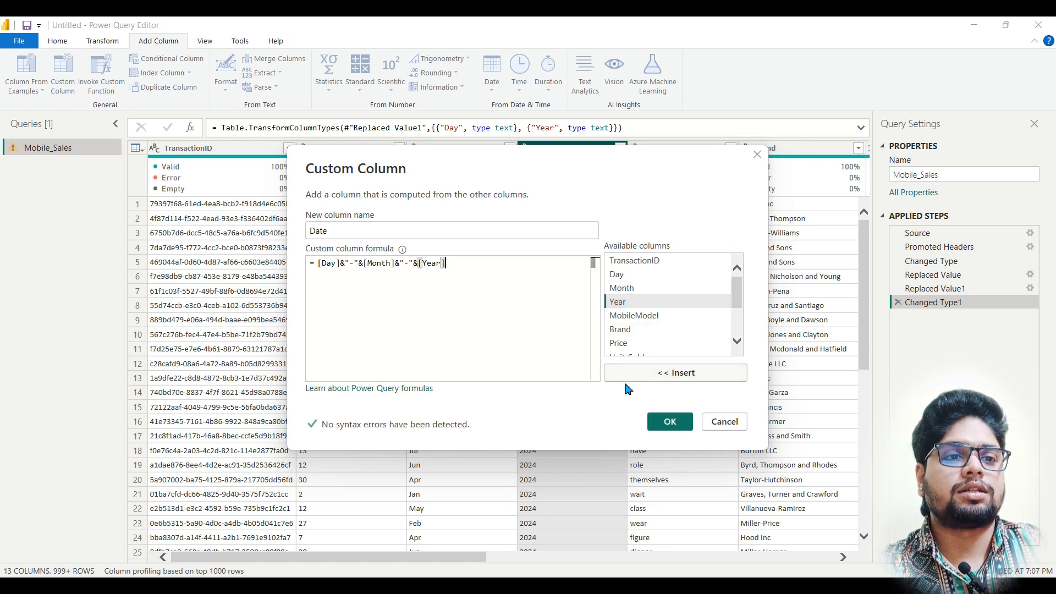
{"action": "left_click", "coordinate": [669, 424]}
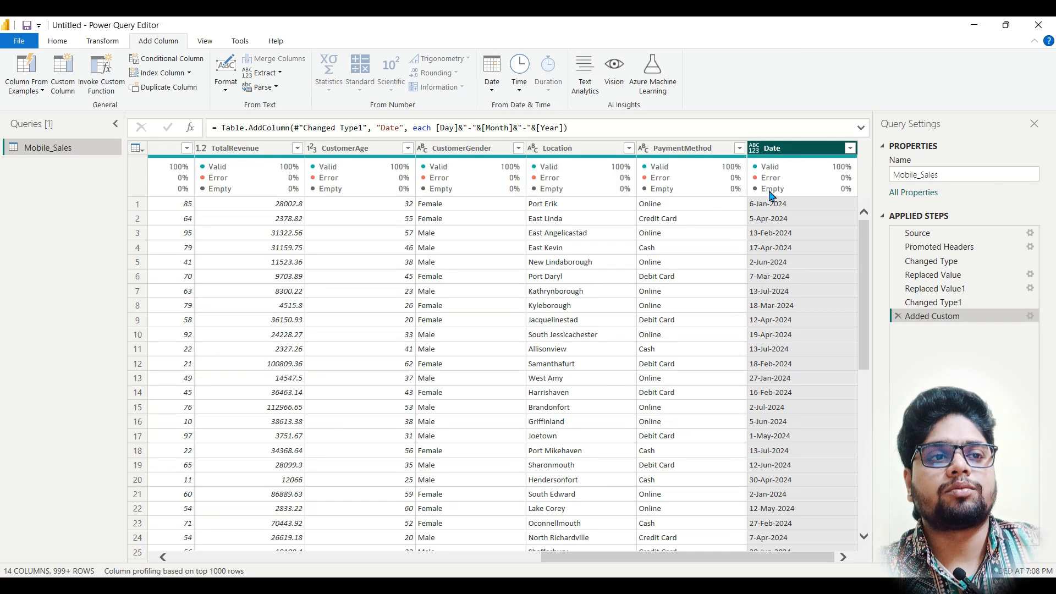
{"action": "left_click", "coordinate": [756, 150]}
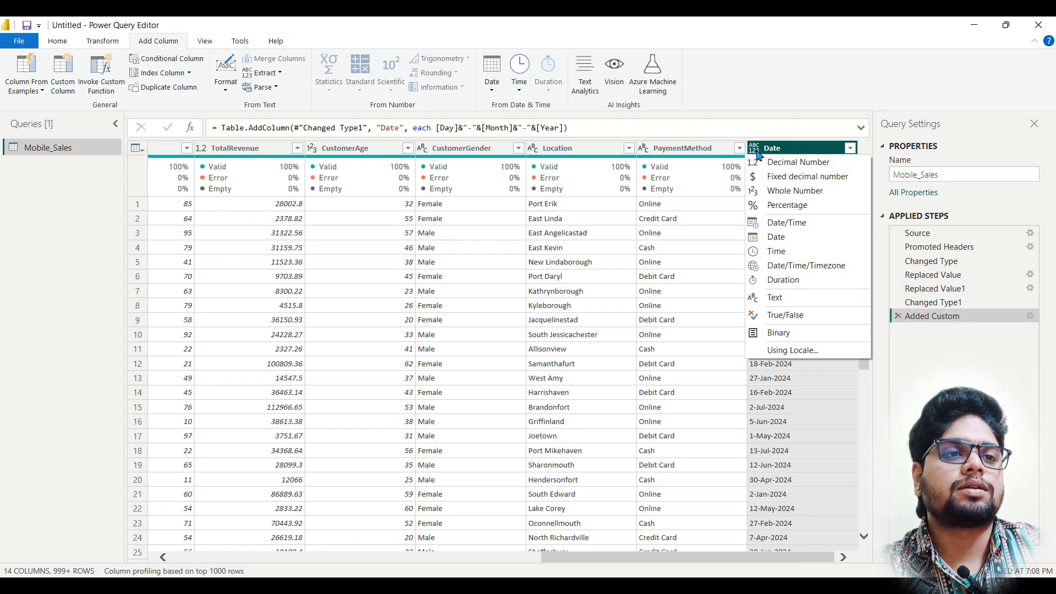
{"action": "left_click", "coordinate": [780, 241]}
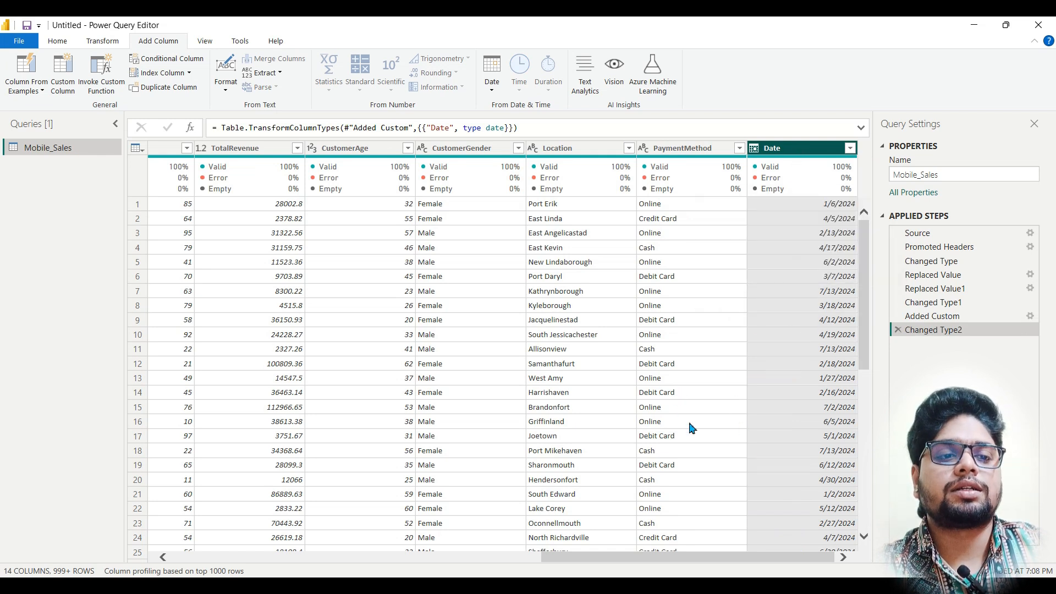
Step: Remove the Day, Month and Year columns from the Mobile_Sales query
{"action": "left_click_drag", "start_coordinate": [672, 562], "coordinate": [302, 563]}
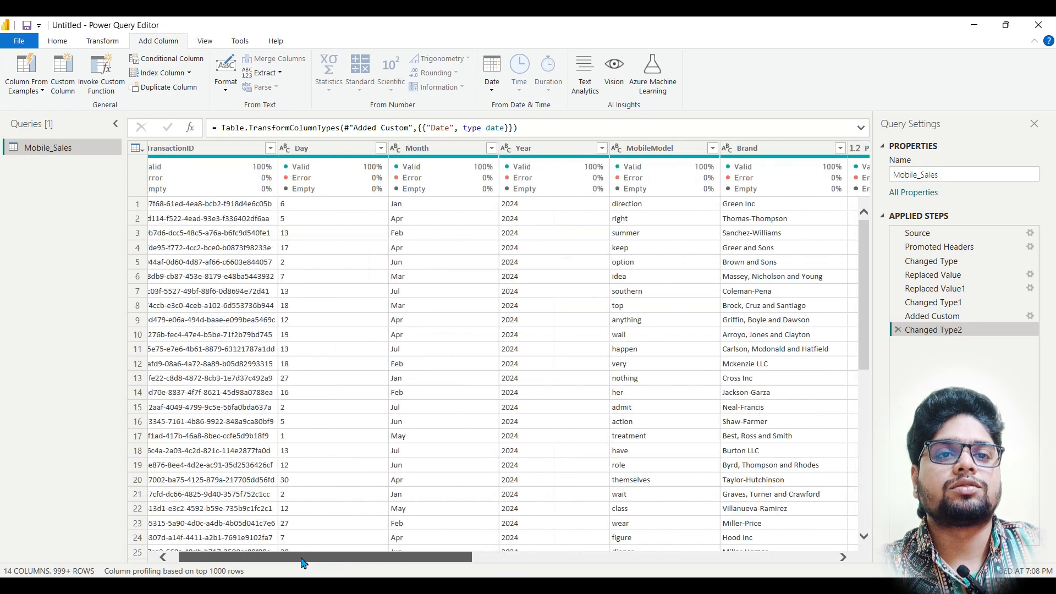
{"action": "left_click", "coordinate": [351, 153]}
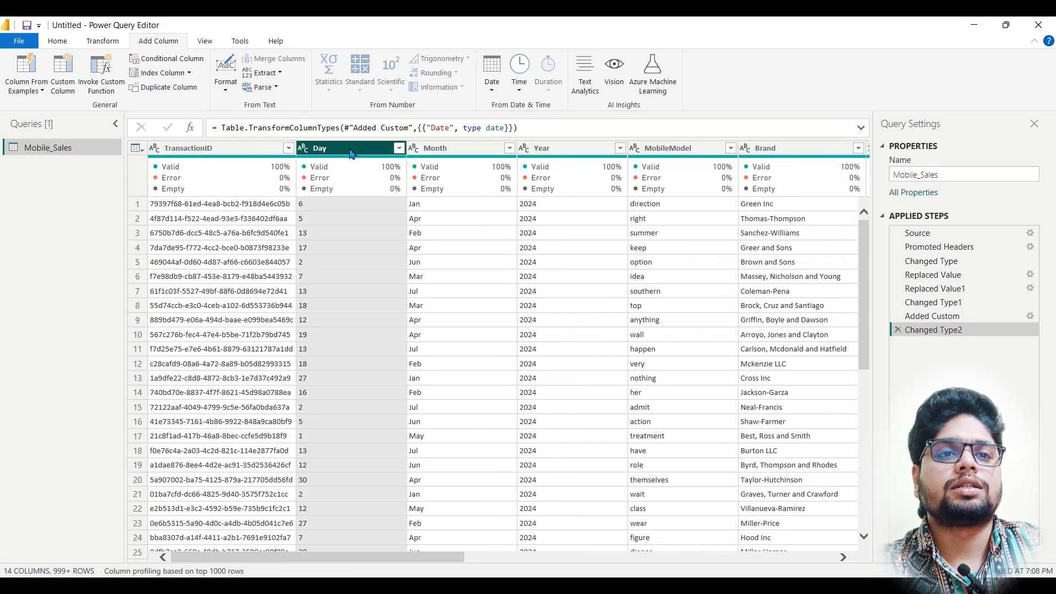
{"action": "left_click", "coordinate": [432, 151], "text": "ctrl"}
{"action": "left_click", "coordinate": [565, 154], "text": "ctrl"}
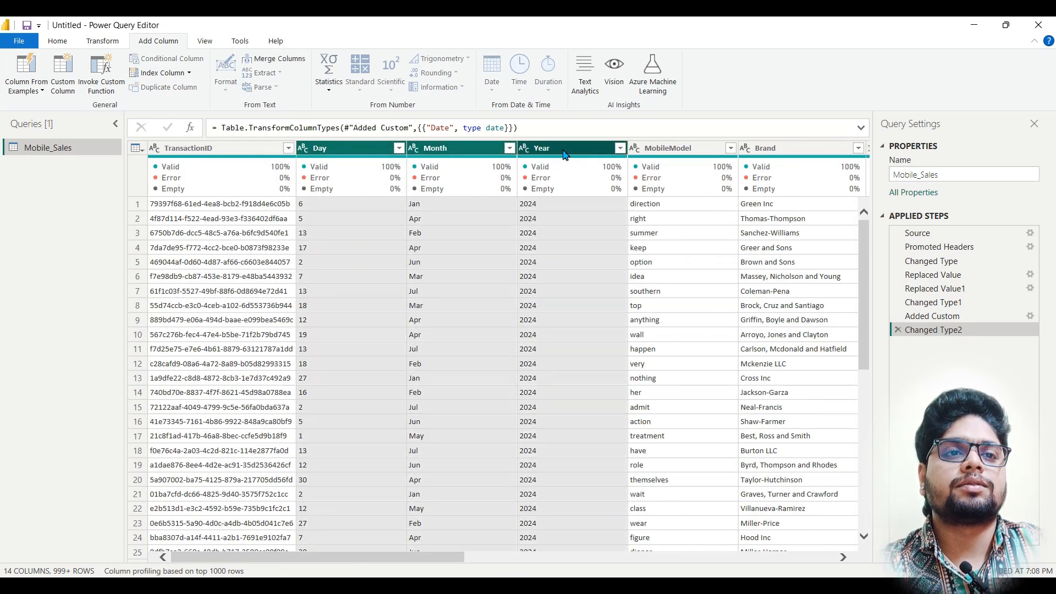
{"action": "right_click", "coordinate": [552, 155]}
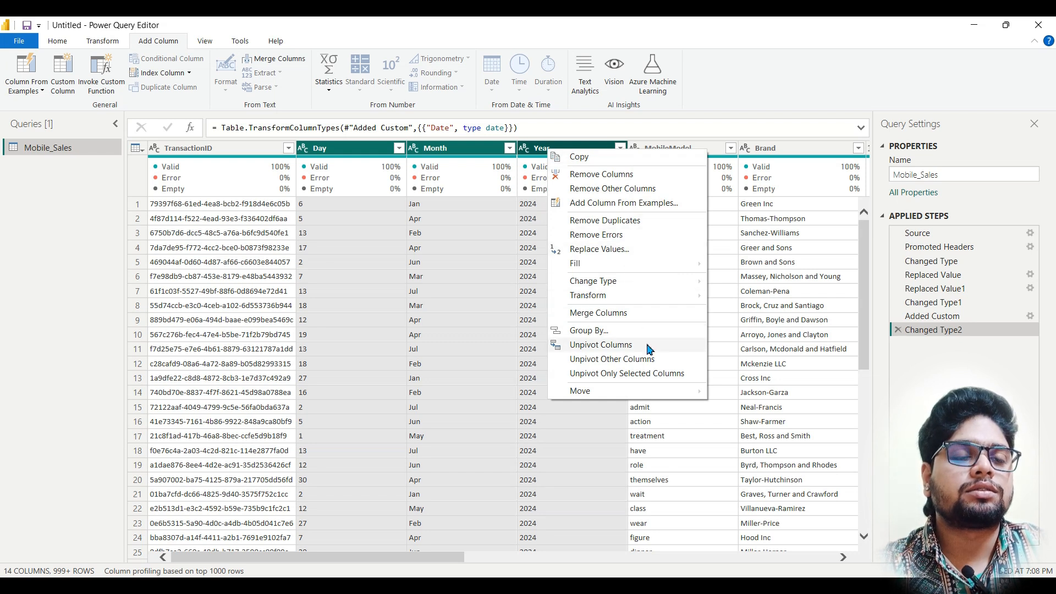
{"action": "left_click", "coordinate": [630, 175]}
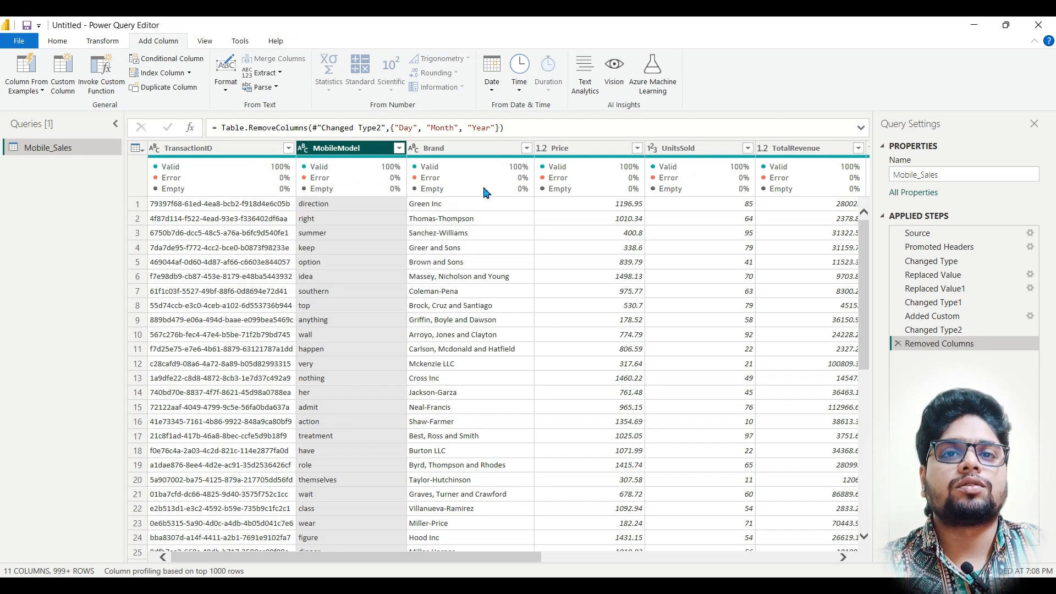
Step: Apply the query changes and close the Power Query Editor to return to the report
{"action": "left_click", "coordinate": [61, 43]}
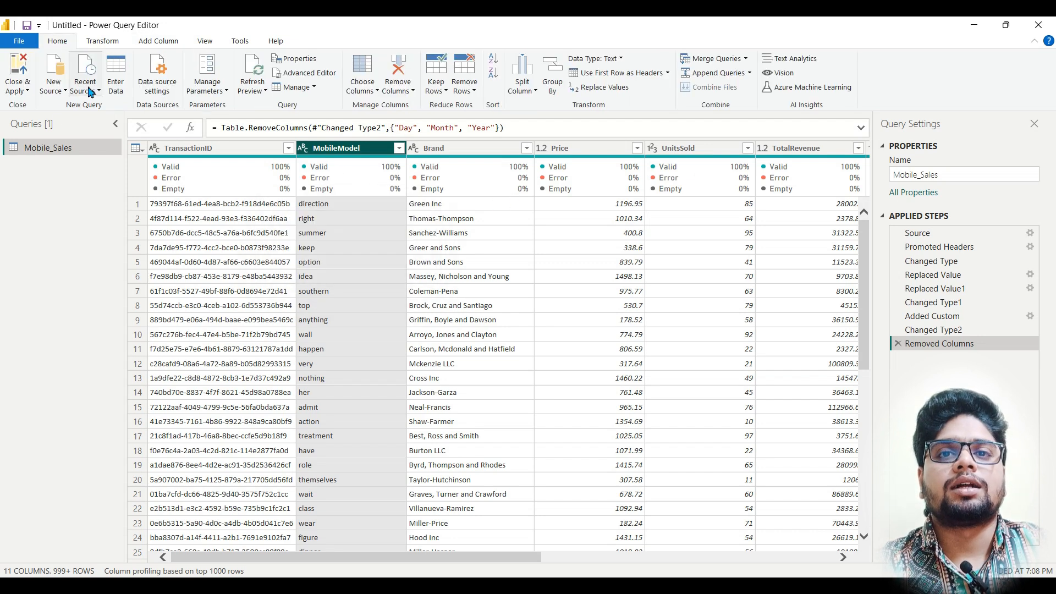
{"action": "left_click", "coordinate": [28, 92]}
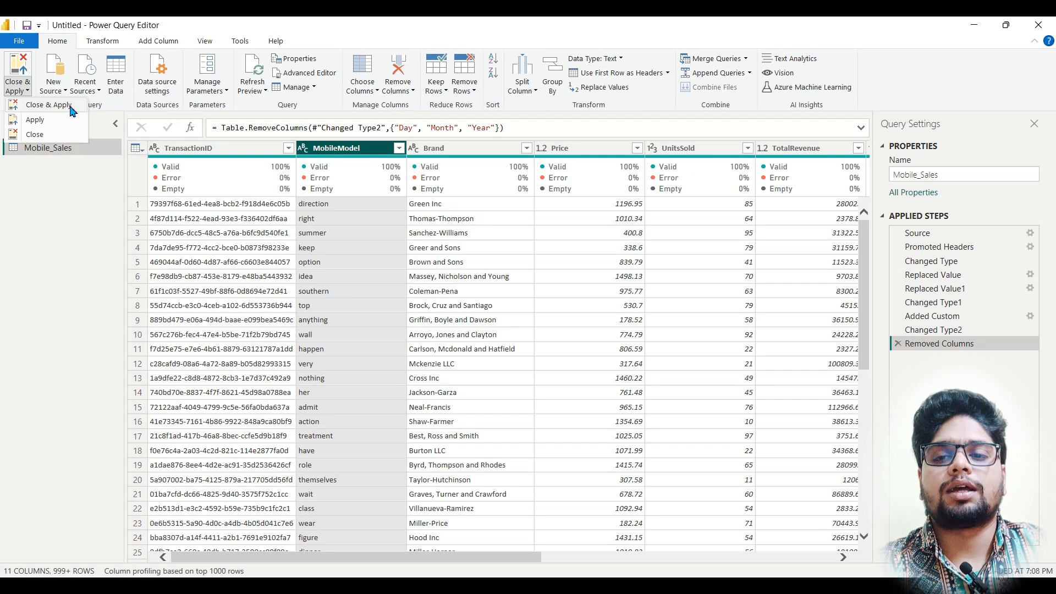
{"action": "left_click", "coordinate": [35, 134]}
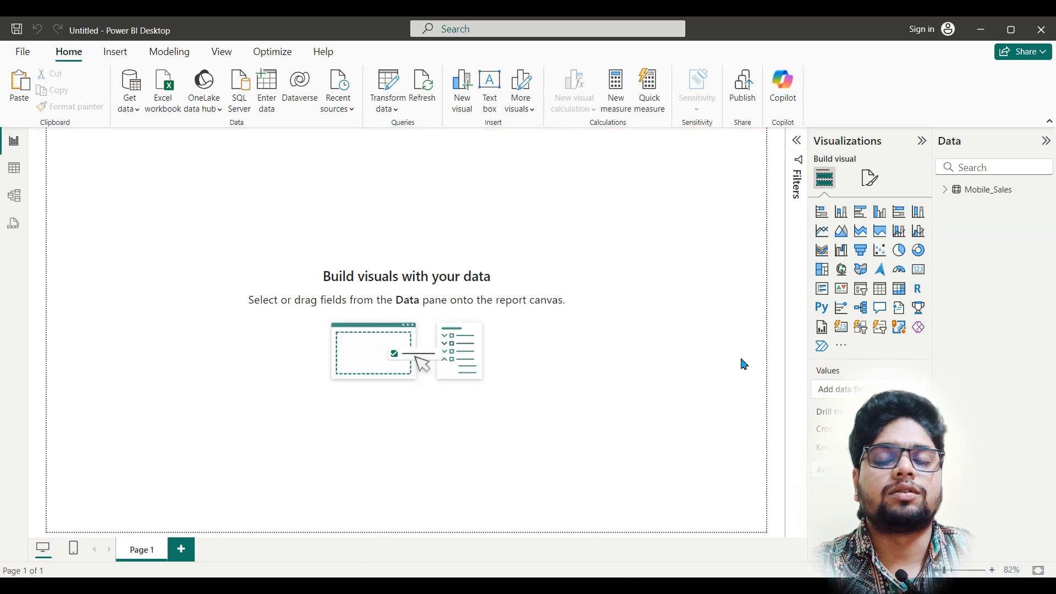
Step: Expand the Mobile_Sales table and its Date hierarchy to examine the available fields
{"action": "left_click", "coordinate": [951, 192]}
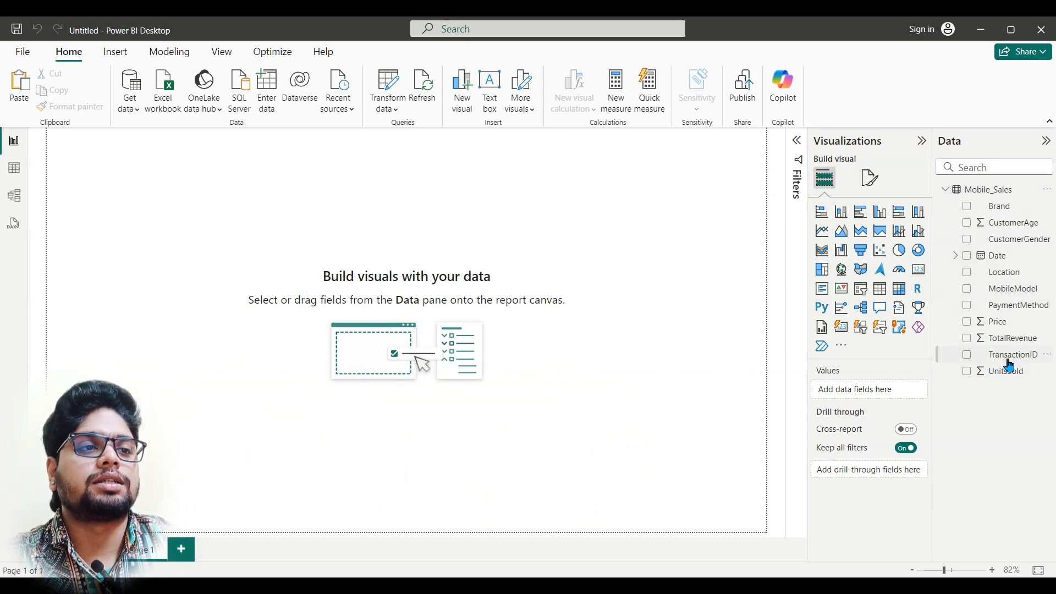
{"action": "left_click", "coordinate": [957, 257]}
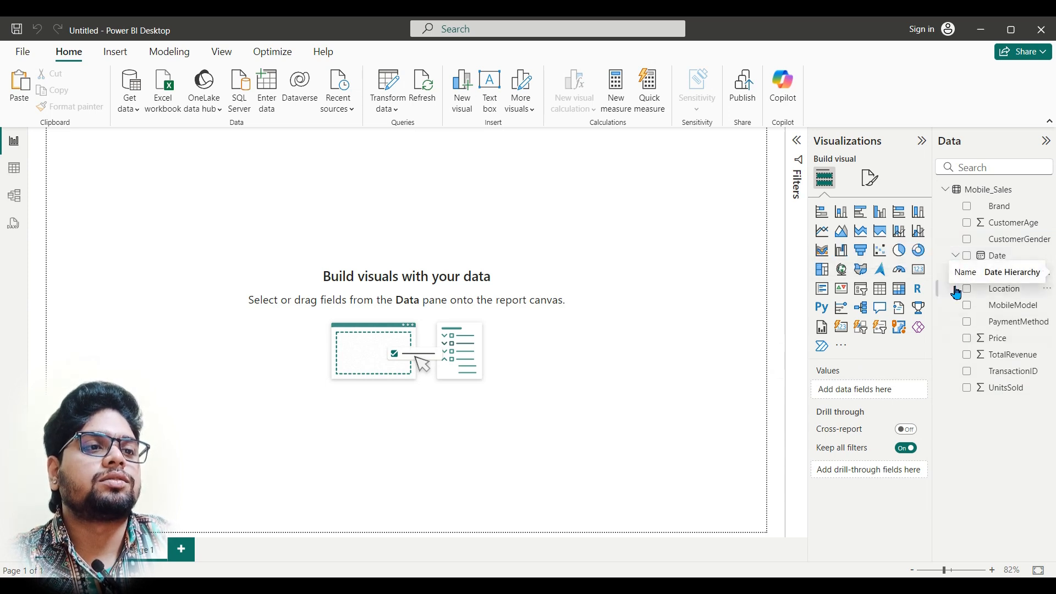
{"action": "left_click", "coordinate": [967, 273]}
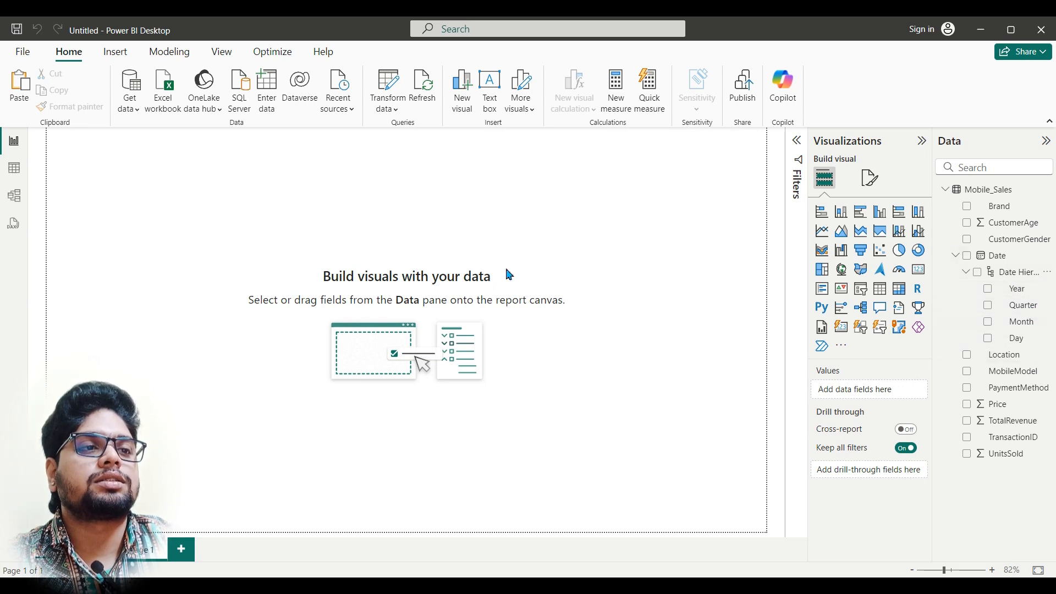
Step: Switch to the finished Dashboard report to review its layout, and return to the untitled report
{"action": "mouse_move", "coordinate": [449, 585]}
{"action": "mouse_move", "coordinate": [407, 544]}
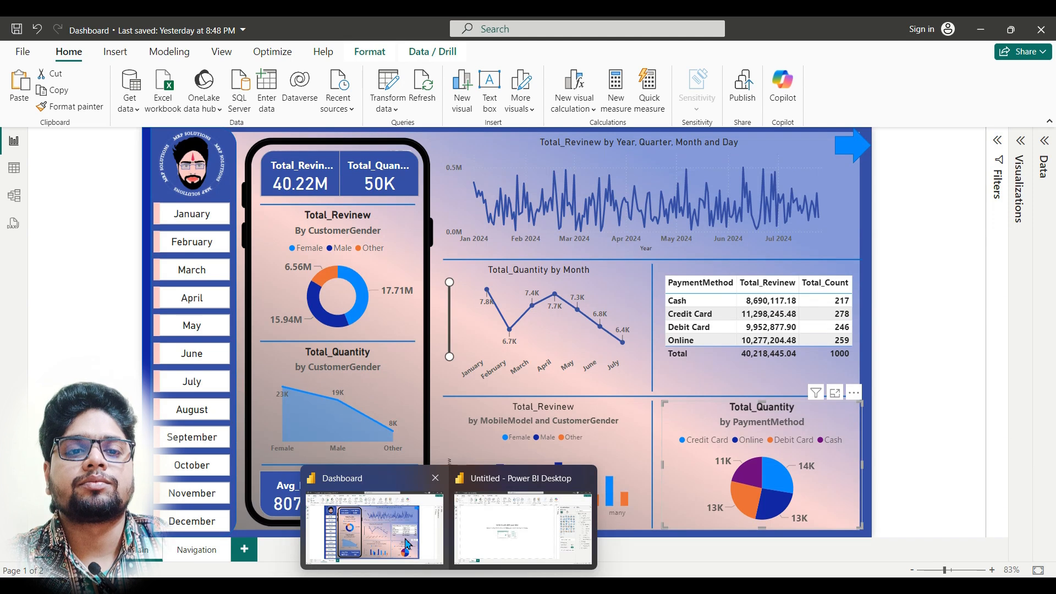
{"action": "left_click", "coordinate": [408, 544]}
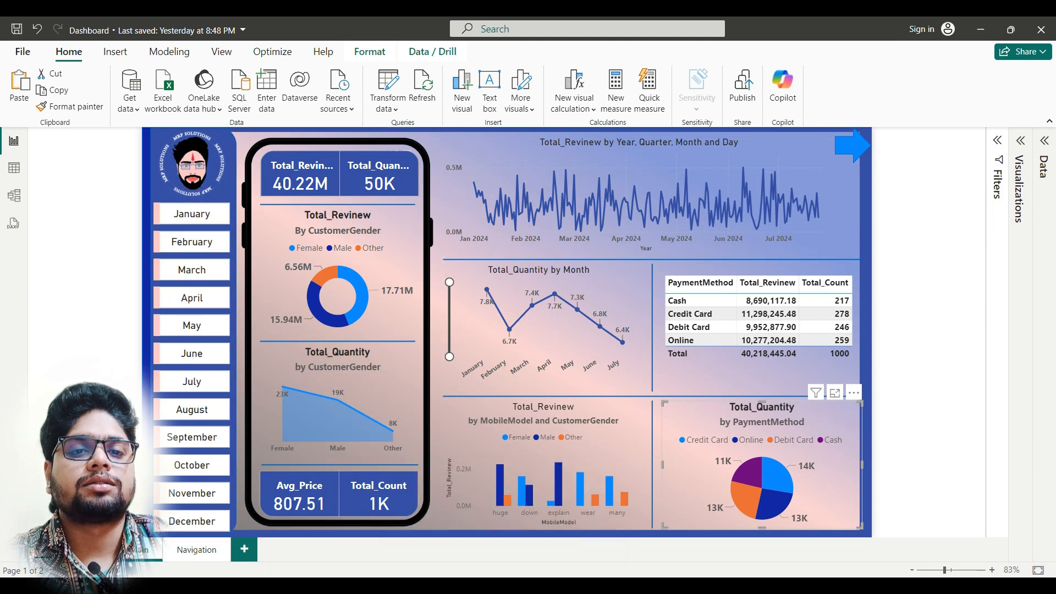
{"action": "mouse_move", "coordinate": [449, 585]}
{"action": "left_click", "coordinate": [483, 548]}
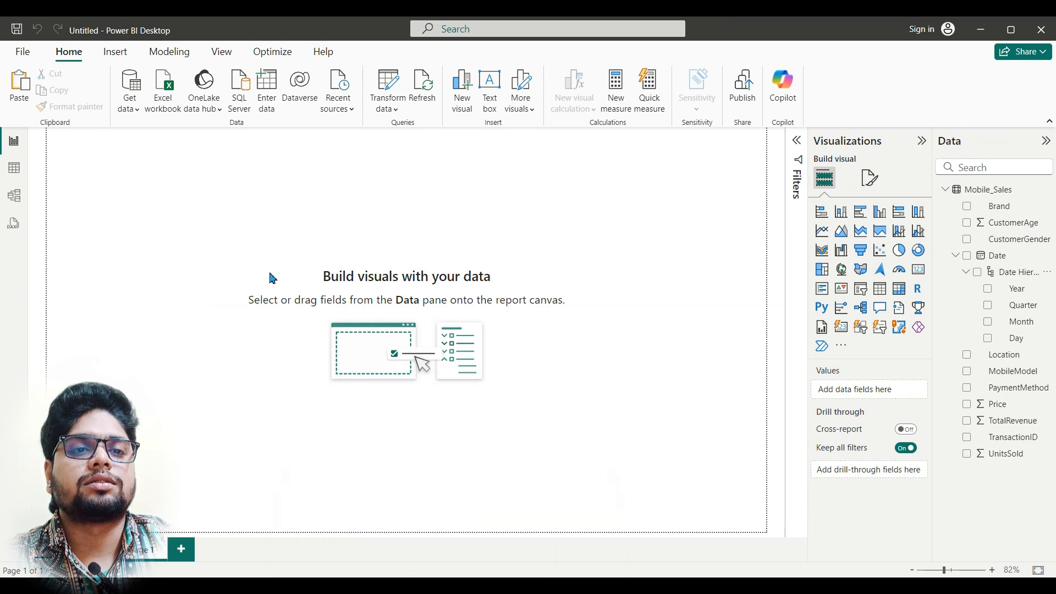
Step: Insert a rectangle shape of the type "Rounded tab, both top" on the empty report page
{"action": "left_click", "coordinate": [115, 52]}
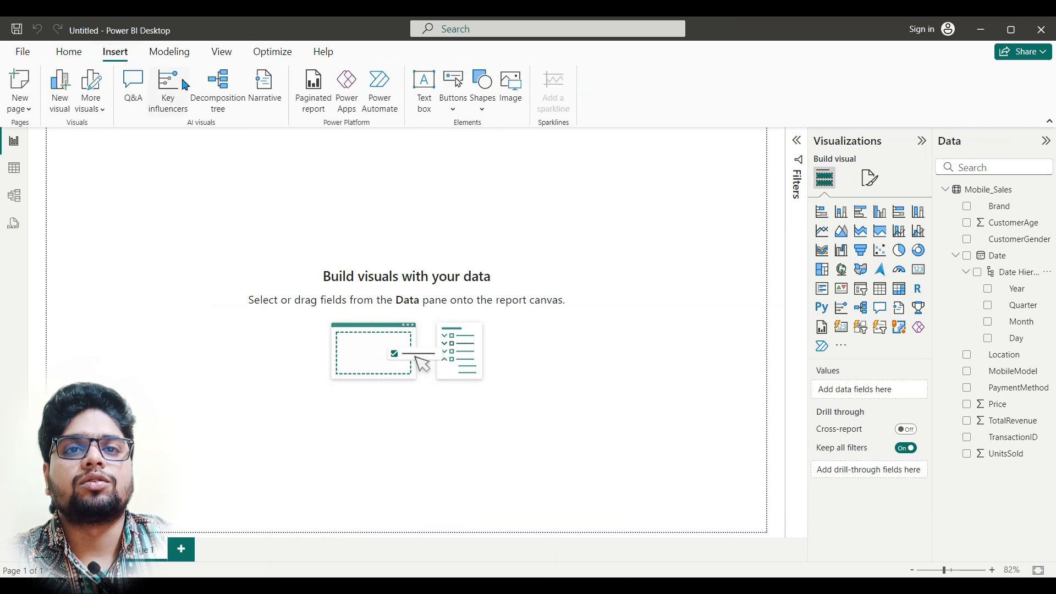
{"action": "left_click", "coordinate": [481, 105]}
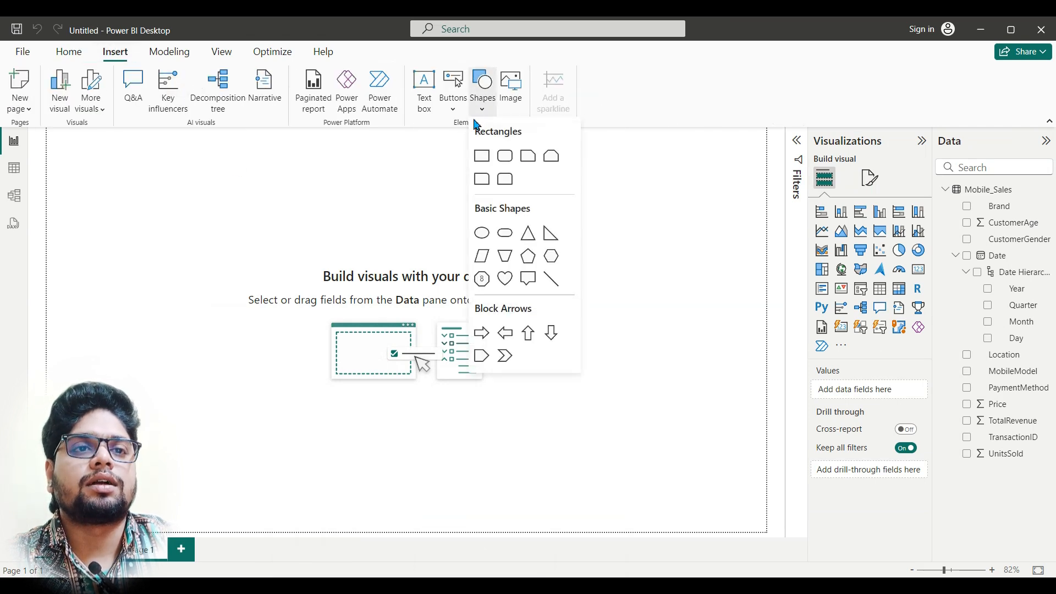
{"action": "left_click", "coordinate": [504, 181]}
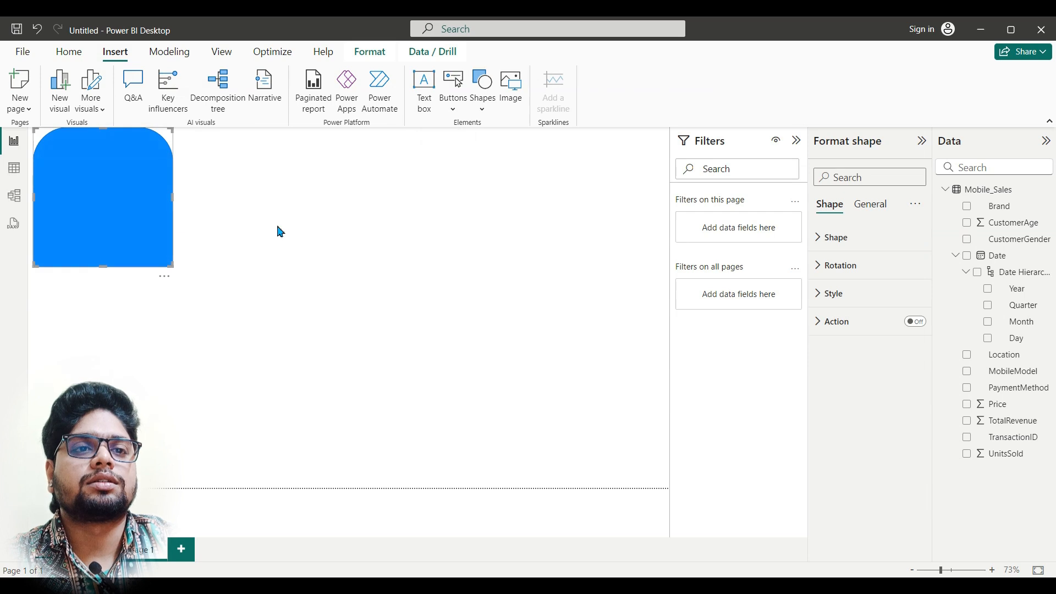
Step: Set the inserted shape's own rotation to 90°, leaving the overall and text rotation alone
{"action": "left_click", "coordinate": [863, 269]}
{"action": "left_click", "coordinate": [836, 362]}
{"action": "type", "text": "90"}
{"action": "key", "text": "Return"}
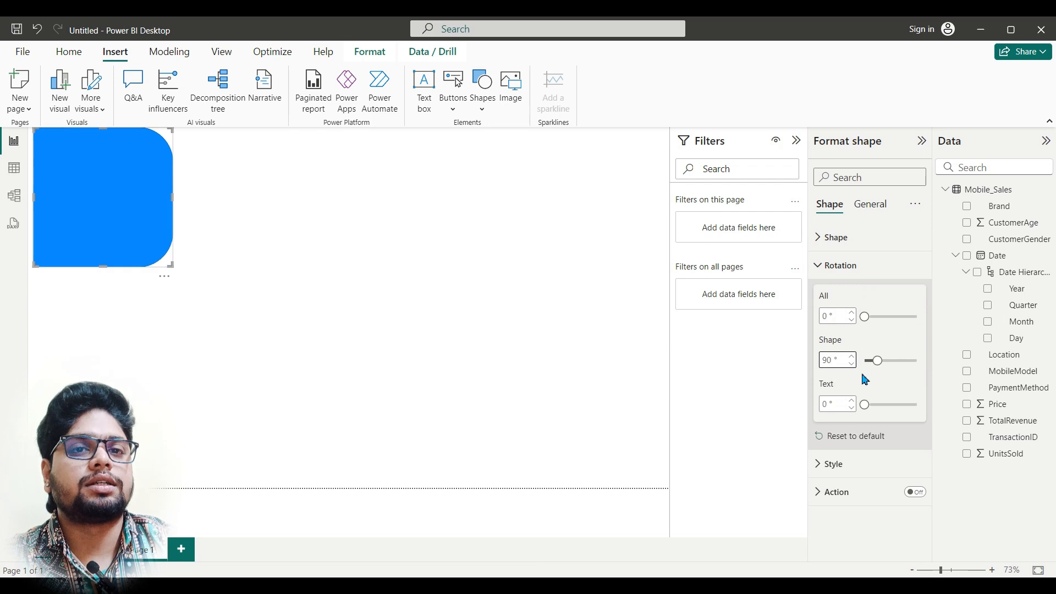
Step: Stretch the rounded tab shape to the full page height and narrow it into a sidebar, collapsing the Filters pane for more canvas space
{"action": "left_click_drag", "start_coordinate": [104, 267], "coordinate": [104, 488]}
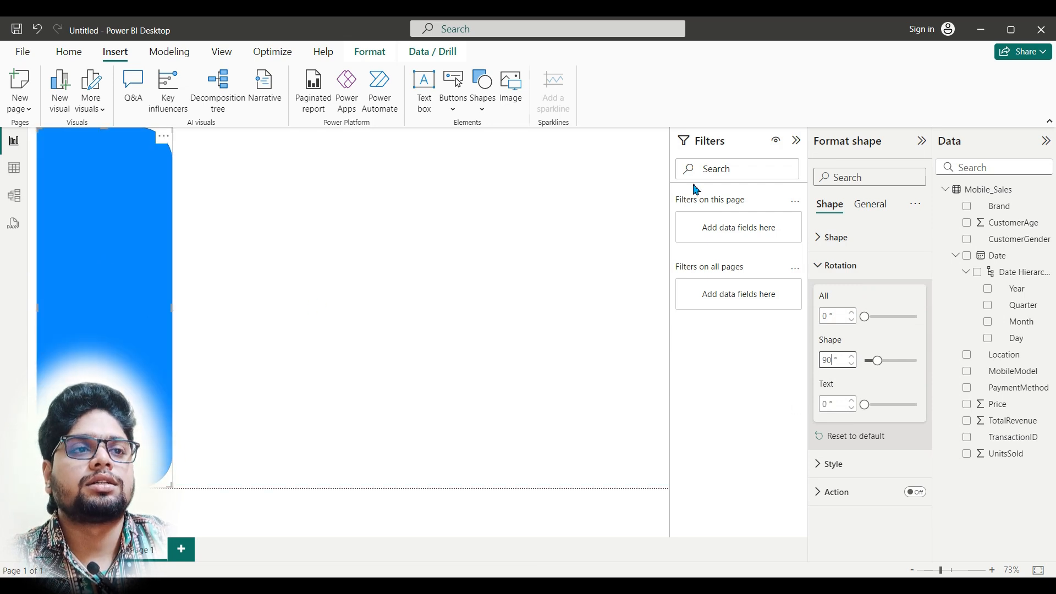
{"action": "left_click", "coordinate": [796, 144]}
{"action": "left_click_drag", "start_coordinate": [208, 332], "coordinate": [149, 350]}
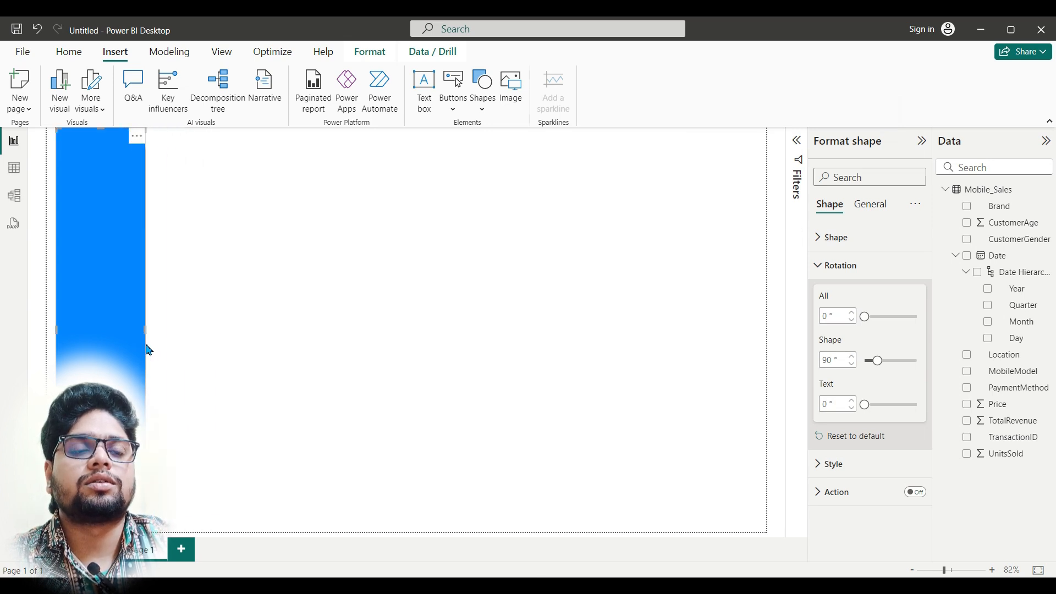
Step: Insert a plain rectangle and shrink it to a thin vertical strip along the left page edge
{"action": "left_click", "coordinate": [483, 115]}
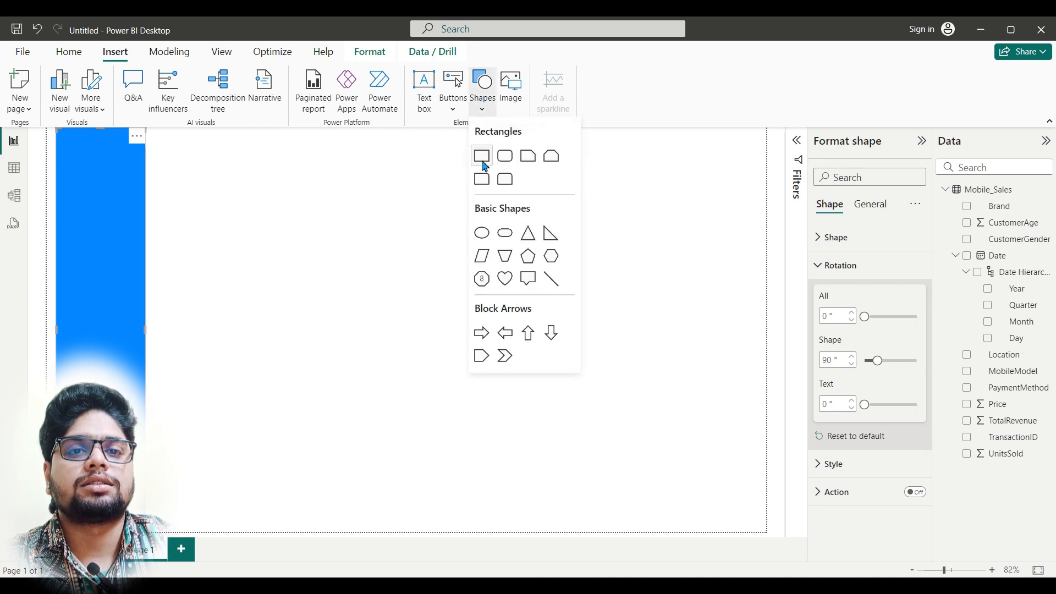
{"action": "left_click", "coordinate": [484, 165]}
{"action": "left_click_drag", "start_coordinate": [275, 349], "coordinate": [43, 345]}
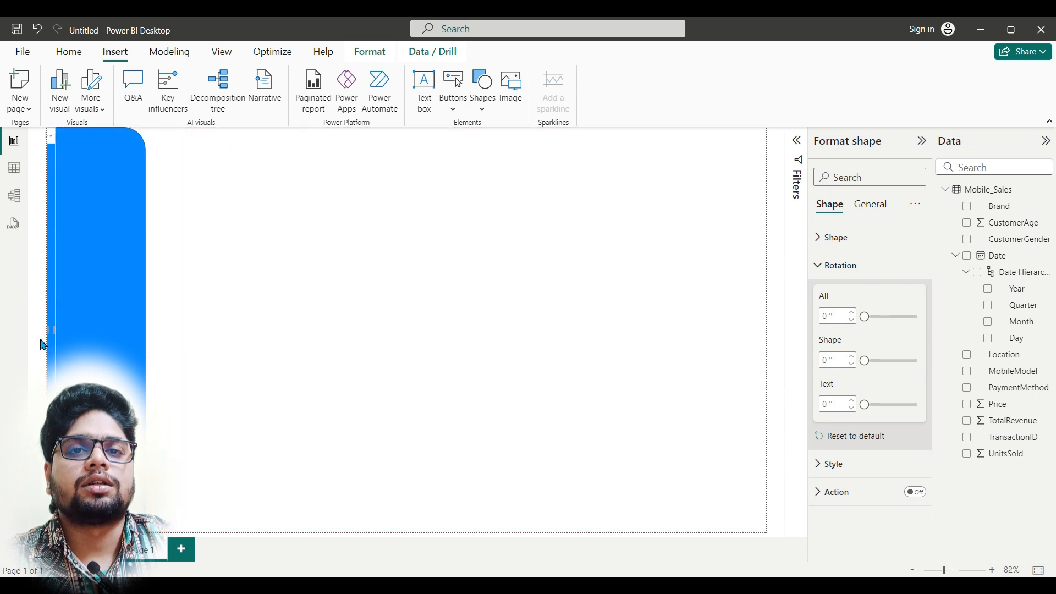
Step: Move the rounded sidebar shape flush with the left page edge so it overlaps the thin rectangle strip
{"action": "left_click_drag", "start_coordinate": [124, 324], "coordinate": [110, 326]}
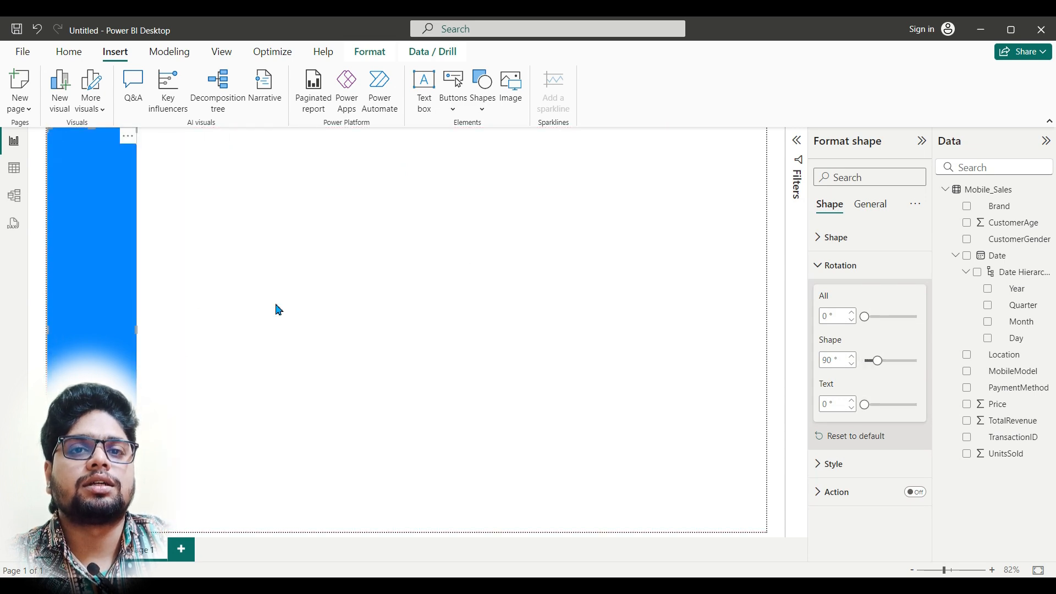
{"action": "left_click", "coordinate": [275, 303]}
{"action": "left_click", "coordinate": [112, 251]}
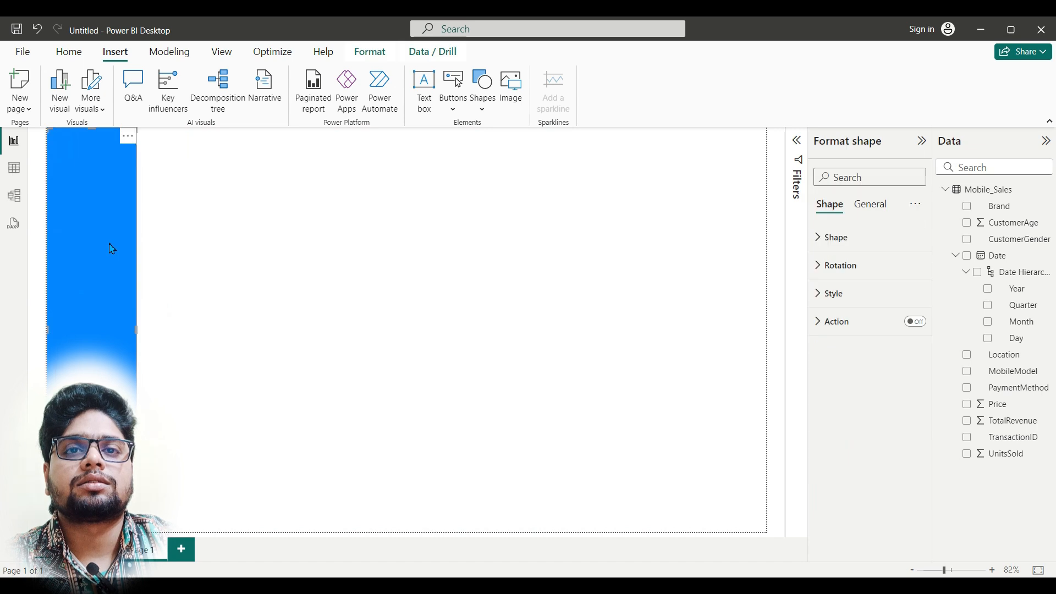
{"action": "left_click", "coordinate": [236, 224]}
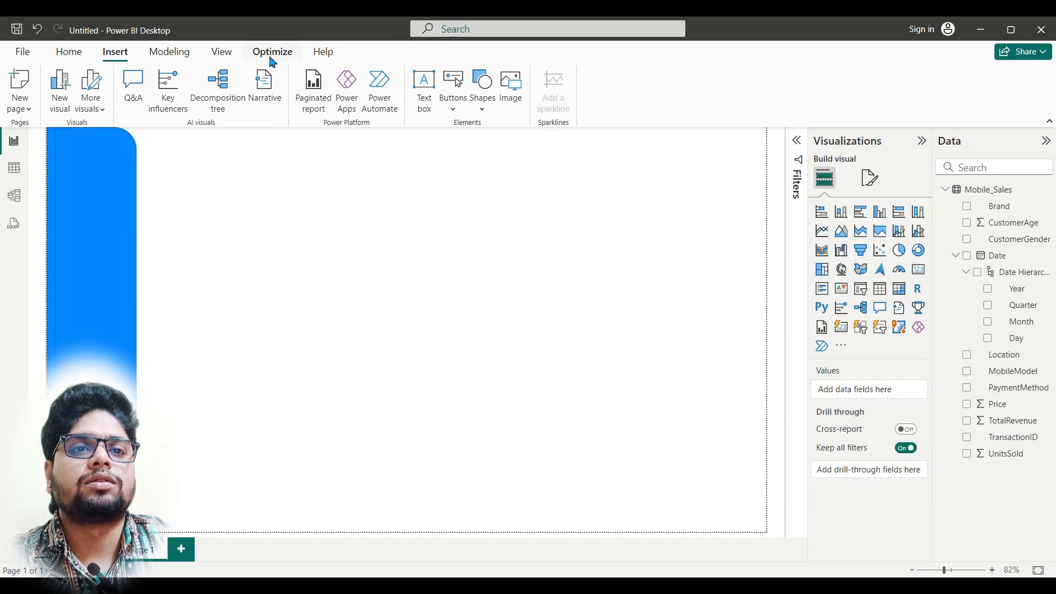
Step: Insert the image logo.png and scale it down to fit at the top of the sidebar shape
{"action": "left_click", "coordinate": [521, 99]}
{"action": "left_click", "coordinate": [319, 239]}
{"action": "left_click", "coordinate": [495, 421]}
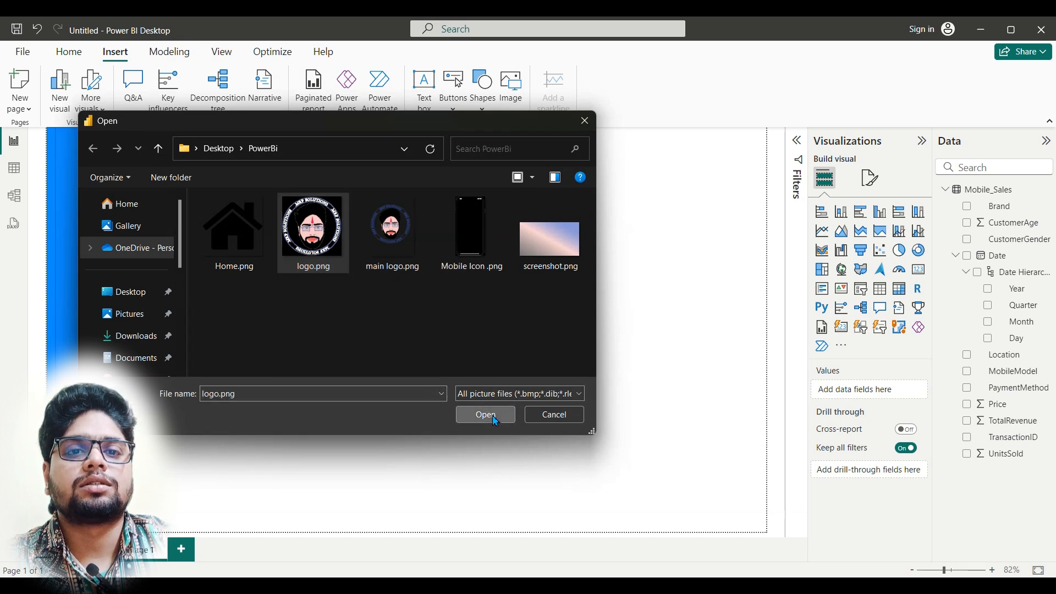
{"action": "left_click_drag", "start_coordinate": [219, 261], "coordinate": [144, 169]}
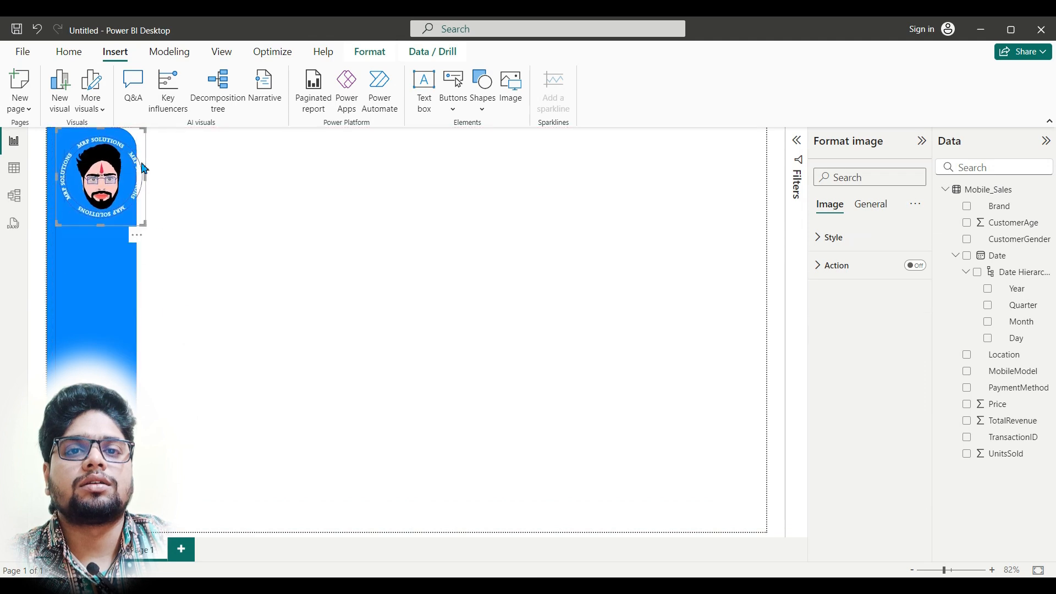
{"action": "left_click", "coordinate": [150, 233]}
{"action": "left_click_drag", "start_coordinate": [145, 225], "coordinate": [126, 207]}
{"action": "left_click_drag", "start_coordinate": [98, 169], "coordinate": [99, 167]}
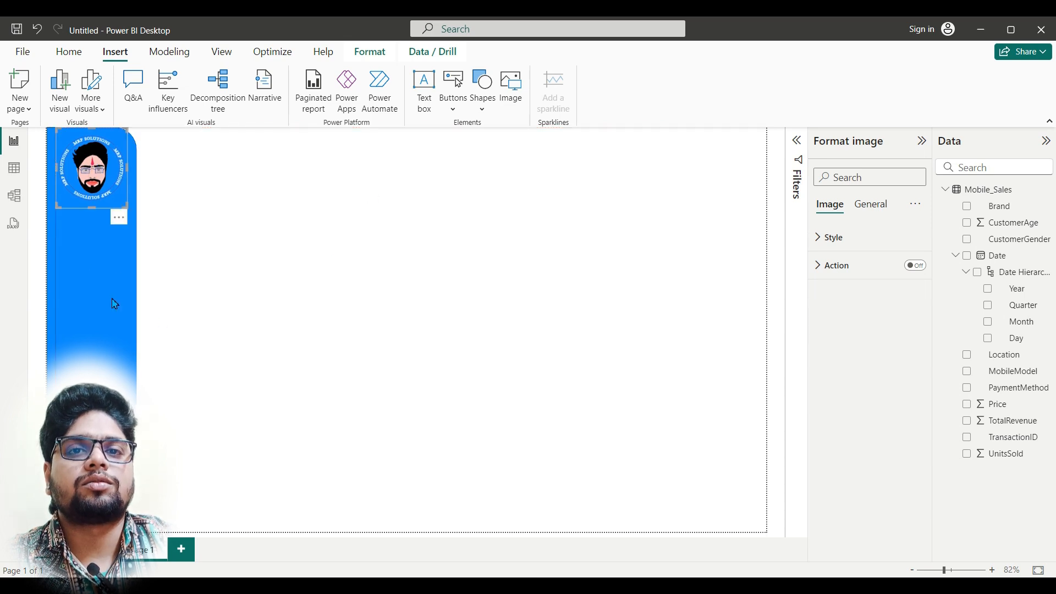
Step: Change the rounded sidebar shape's fill color to dark blue
{"action": "left_click", "coordinate": [112, 301]}
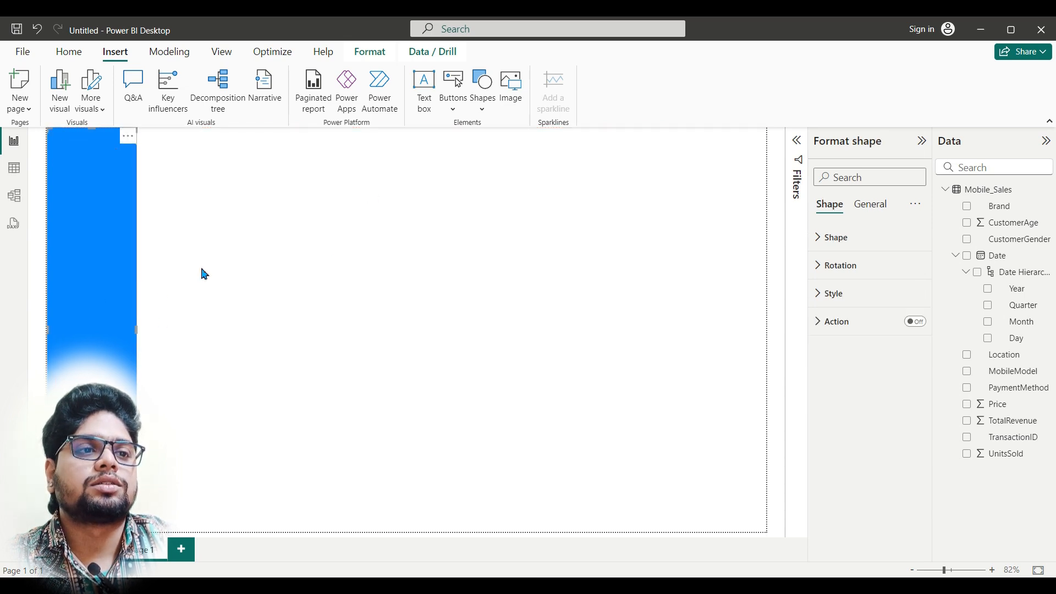
{"action": "left_click", "coordinate": [846, 305]}
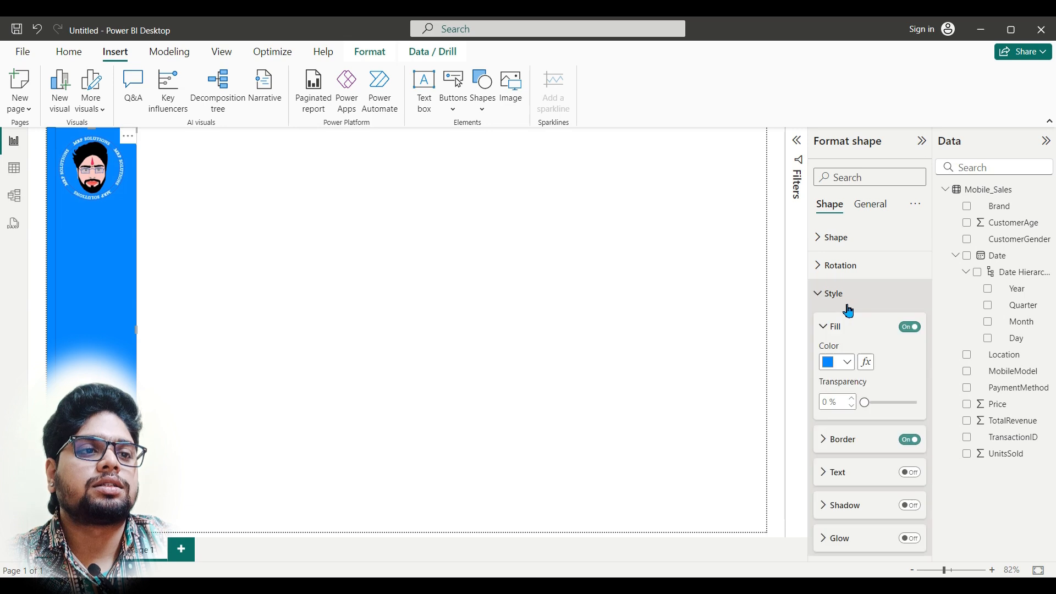
{"action": "left_click", "coordinate": [847, 363]}
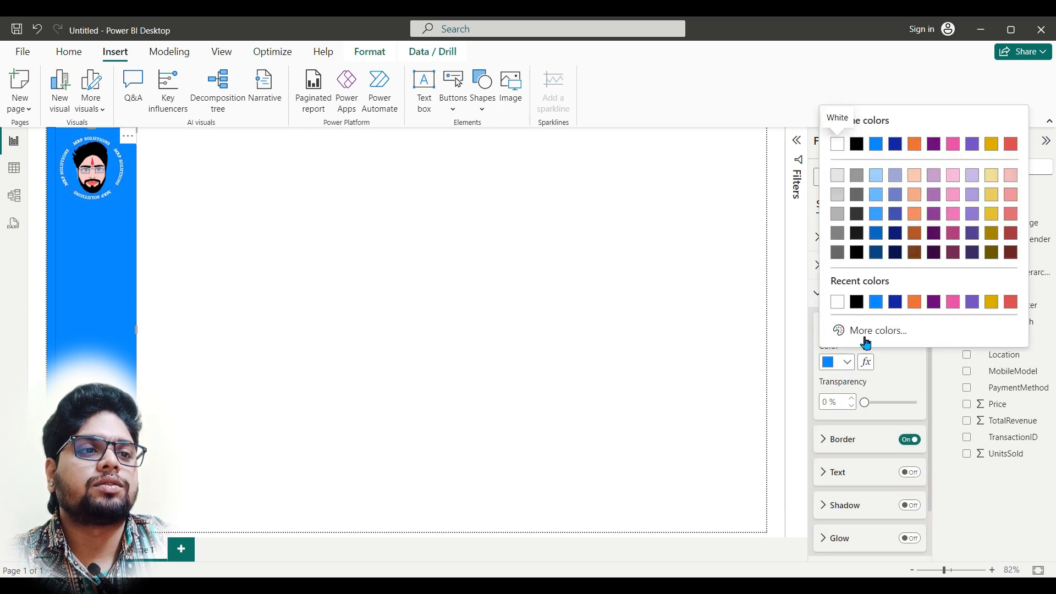
{"action": "left_click", "coordinate": [895, 302]}
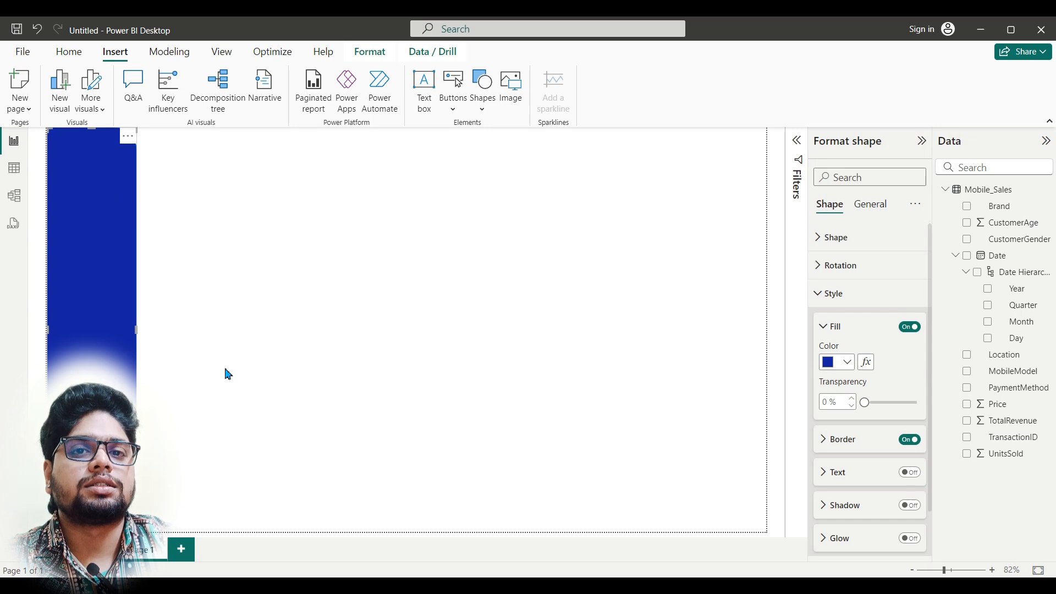
{"action": "left_click", "coordinate": [262, 322]}
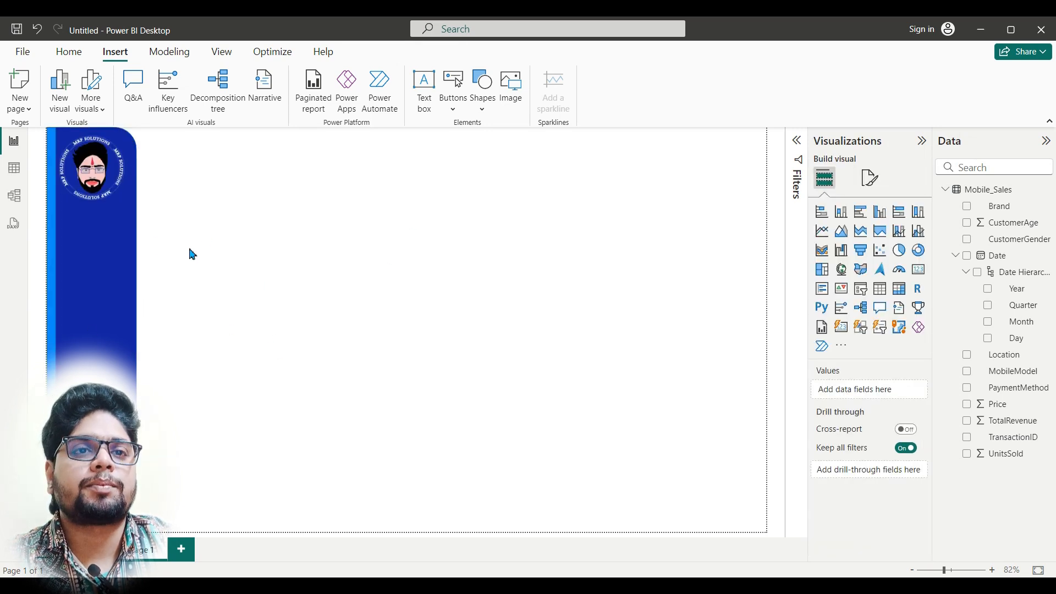
Step: Add a tile slicer to the page and use Month from the Date hierarchy as its field
{"action": "mouse_move", "coordinate": [449, 585]}
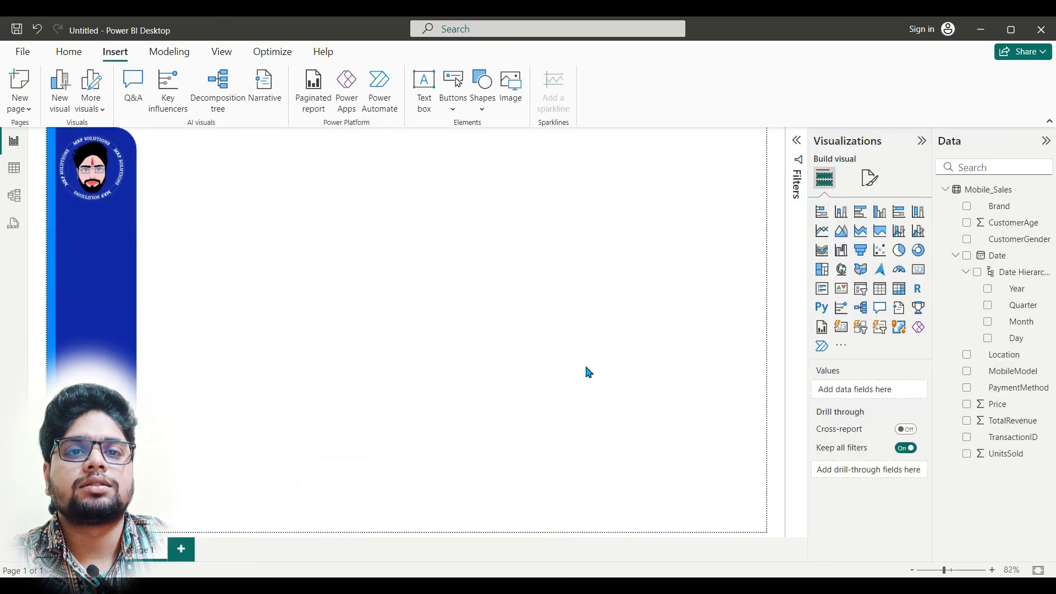
{"action": "left_click", "coordinate": [862, 328]}
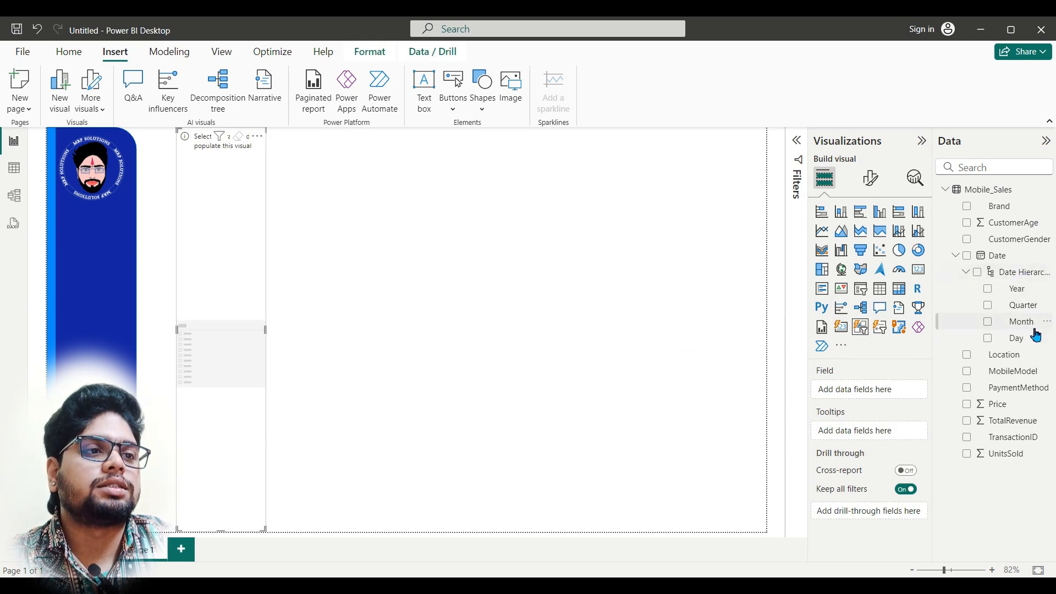
{"action": "left_click_drag", "start_coordinate": [1032, 330], "coordinate": [856, 391]}
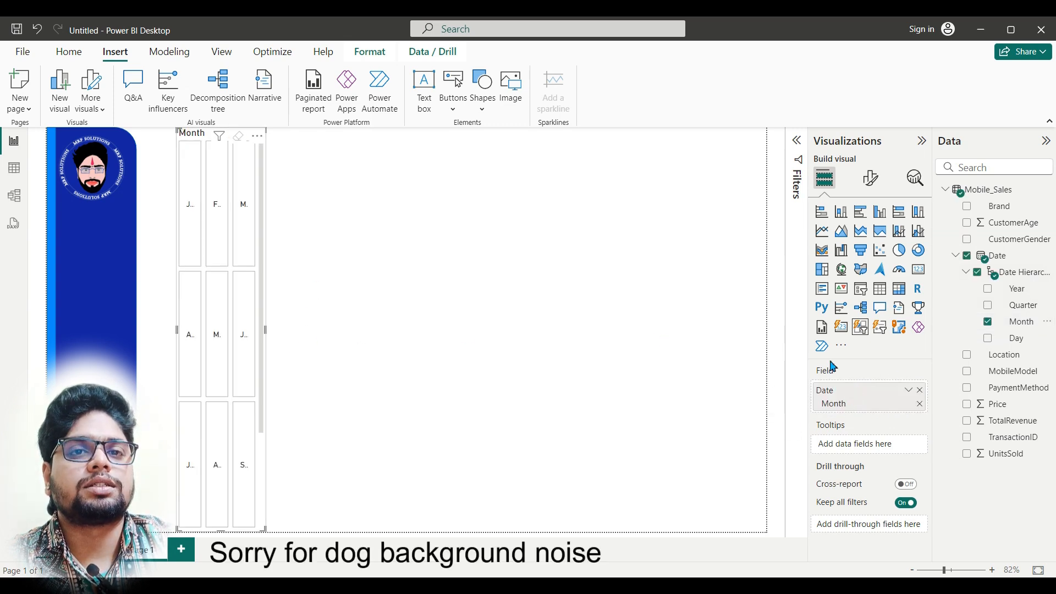
Step: Examine the Month slicer's selection, shape and layout formatting options, collapsing the sections again
{"action": "left_click", "coordinate": [870, 178]}
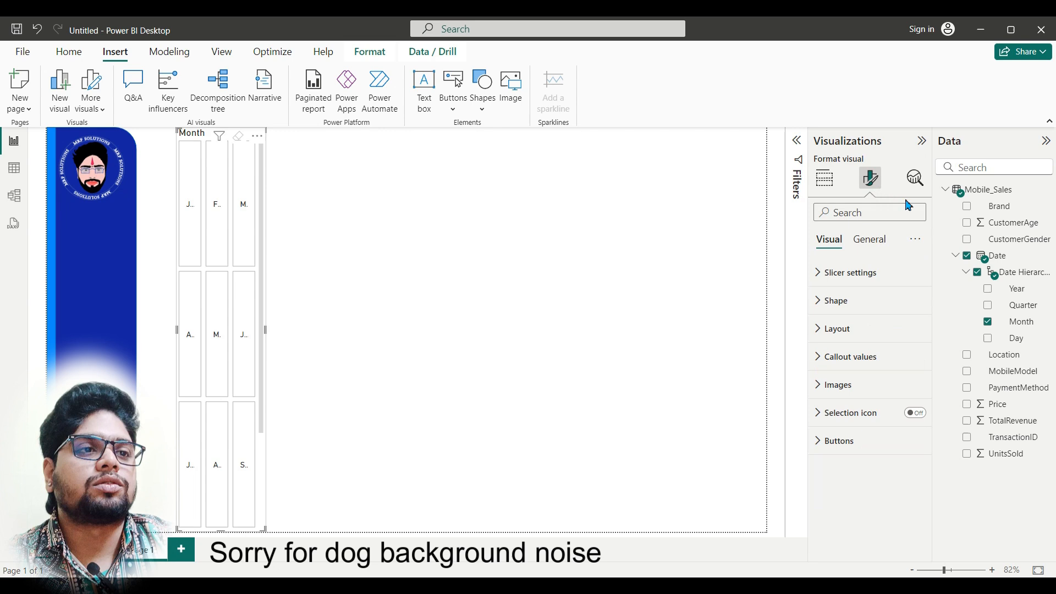
{"action": "left_click", "coordinate": [871, 284]}
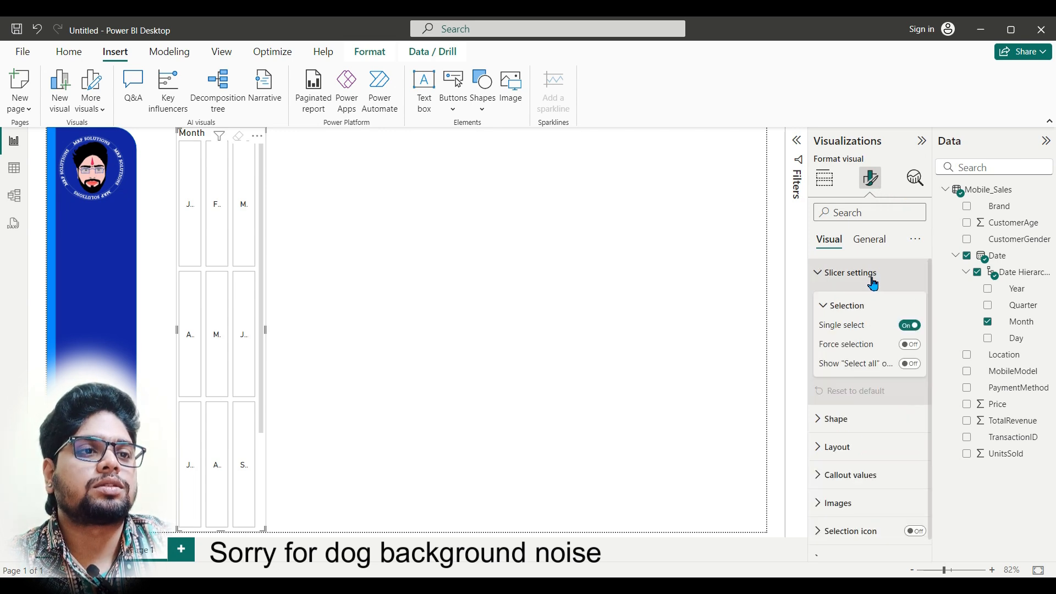
{"action": "scroll", "coordinate": [865, 424], "scroll_direction": "down", "scroll_amount": 1}
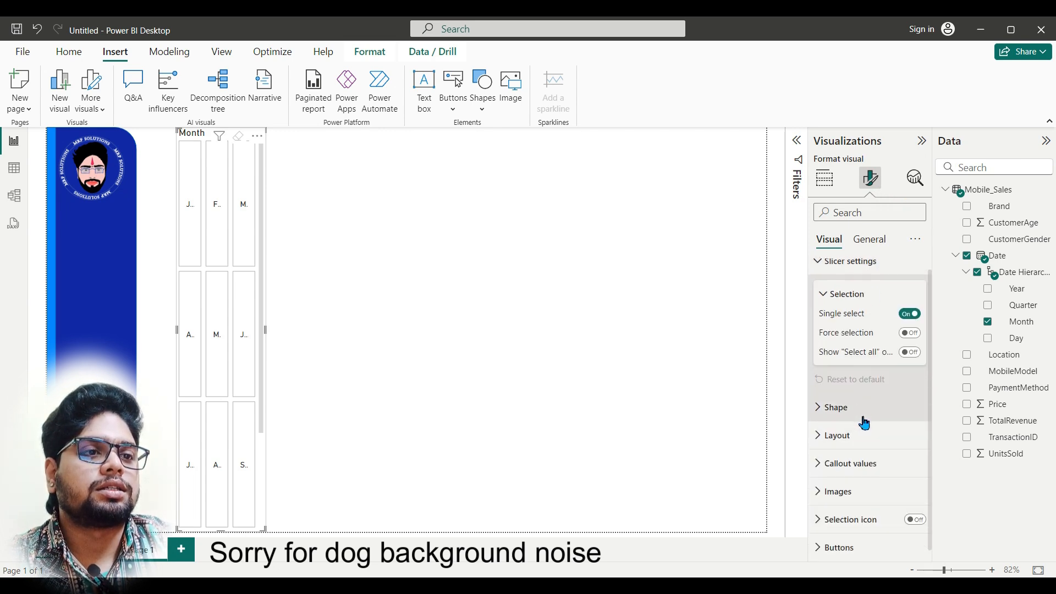
{"action": "left_click", "coordinate": [867, 413]}
{"action": "left_click", "coordinate": [868, 413]}
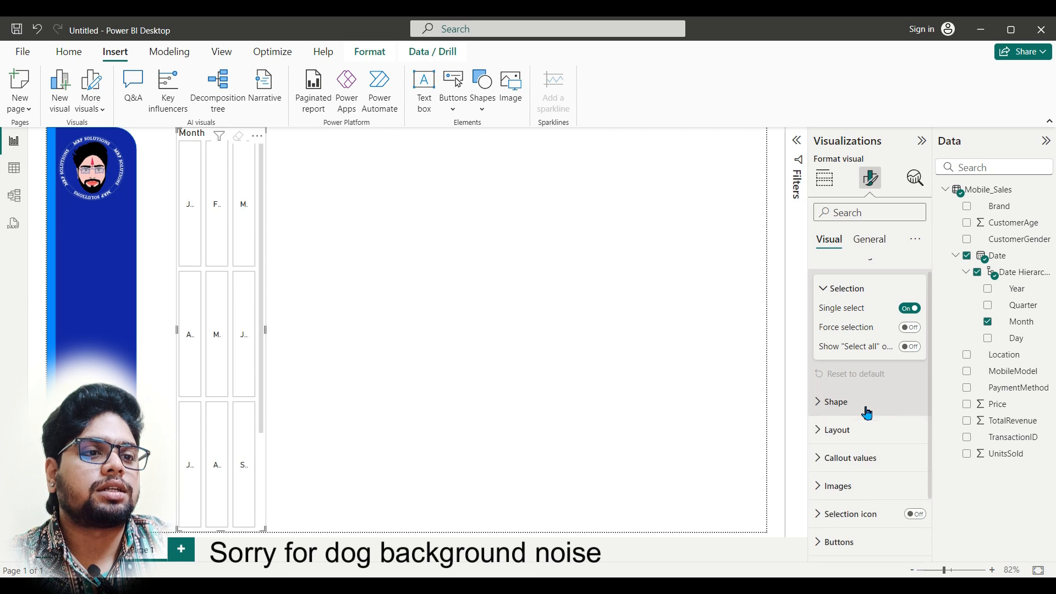
{"action": "left_click", "coordinate": [865, 438]}
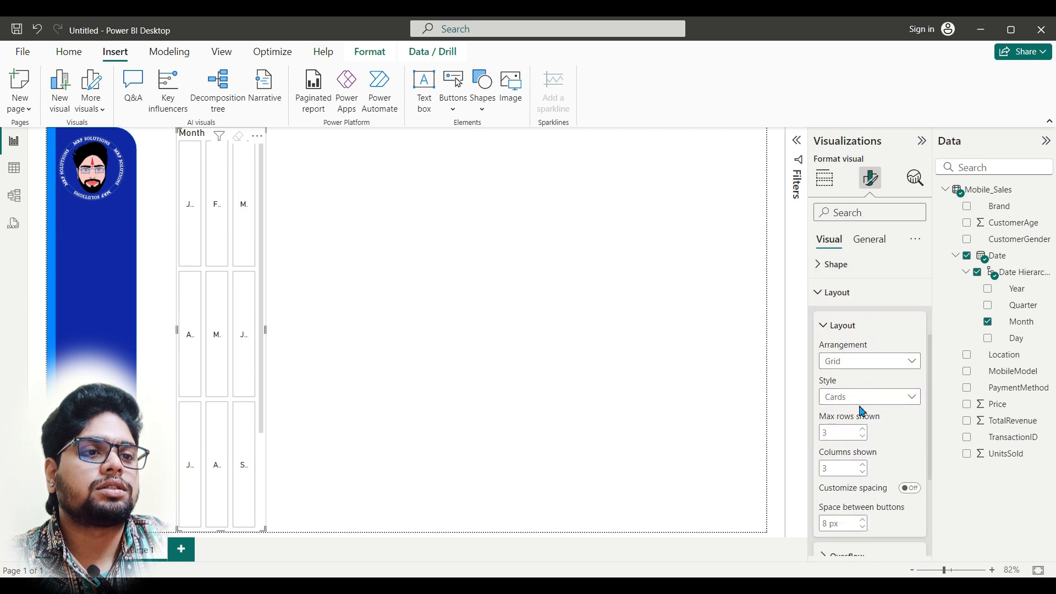
{"action": "scroll", "coordinate": [878, 420], "scroll_direction": "down", "scroll_amount": 2}
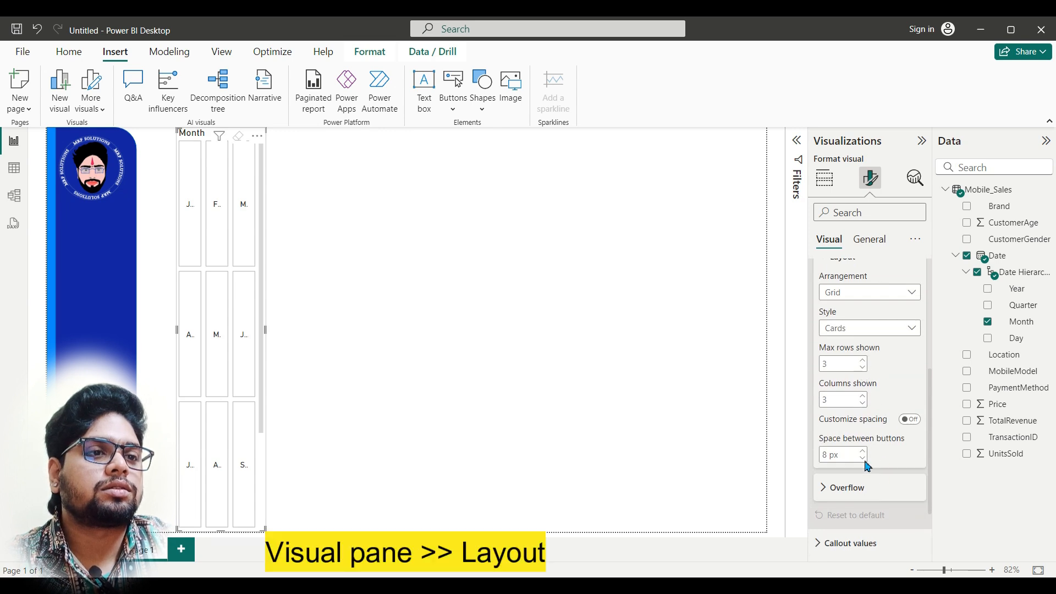
{"action": "scroll", "coordinate": [867, 466], "scroll_direction": "up", "scroll_amount": 6}
{"action": "left_click", "coordinate": [823, 408]}
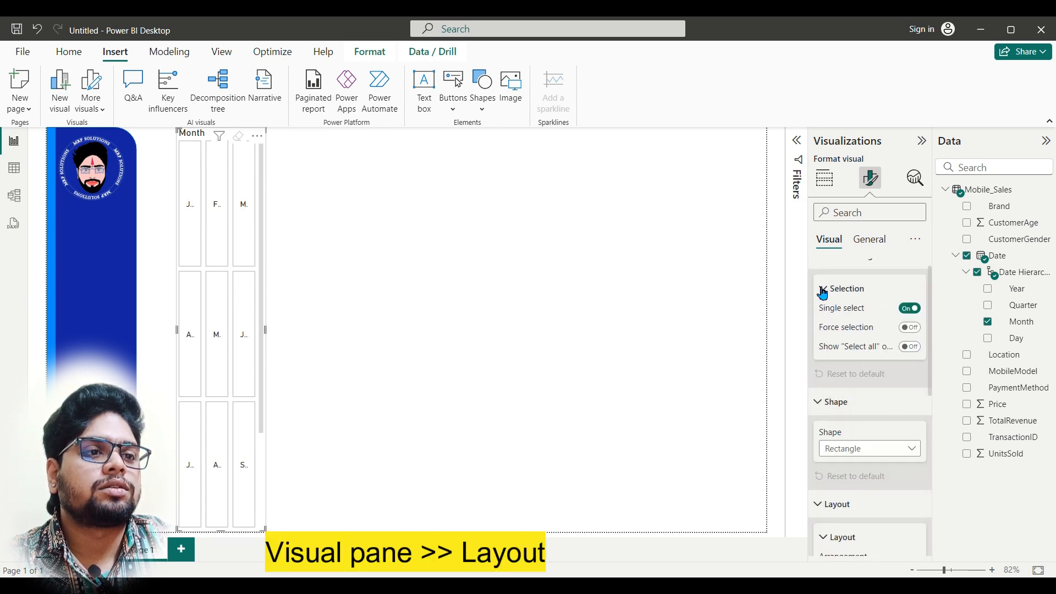
{"action": "left_click", "coordinate": [825, 288]}
{"action": "left_click", "coordinate": [822, 343]}
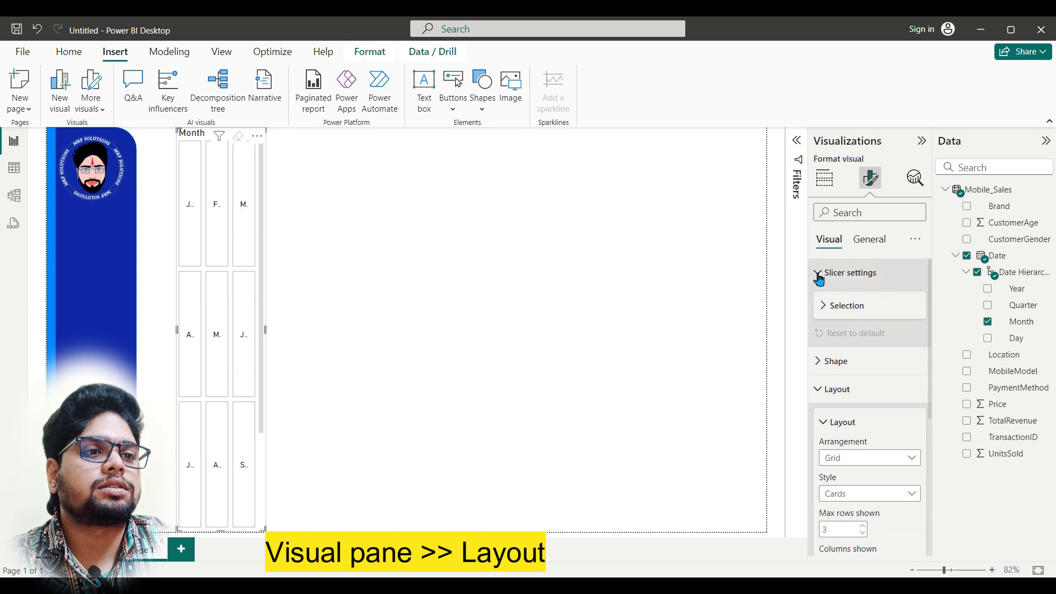
{"action": "left_click", "coordinate": [818, 274]}
{"action": "left_click", "coordinate": [824, 337]}
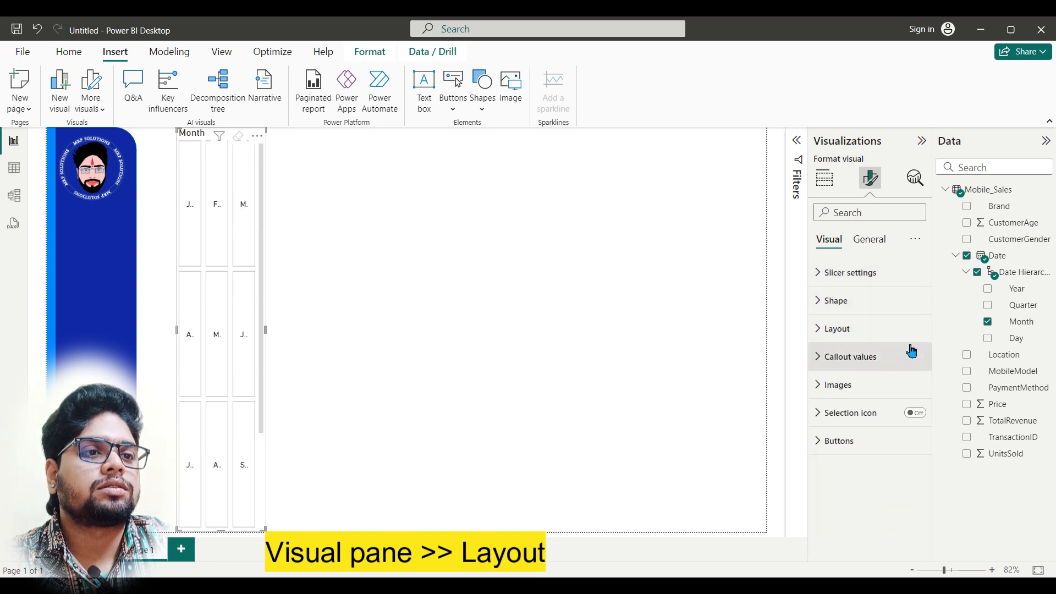
Step: Examine the Month slicer's callout value options and its button state, padding, border and fill options
{"action": "left_click", "coordinate": [822, 367]}
{"action": "scroll", "coordinate": [858, 396], "scroll_direction": "down", "scroll_amount": 3}
{"action": "scroll", "coordinate": [886, 462], "scroll_direction": "down", "scroll_amount": 1}
{"action": "left_click", "coordinate": [846, 427]}
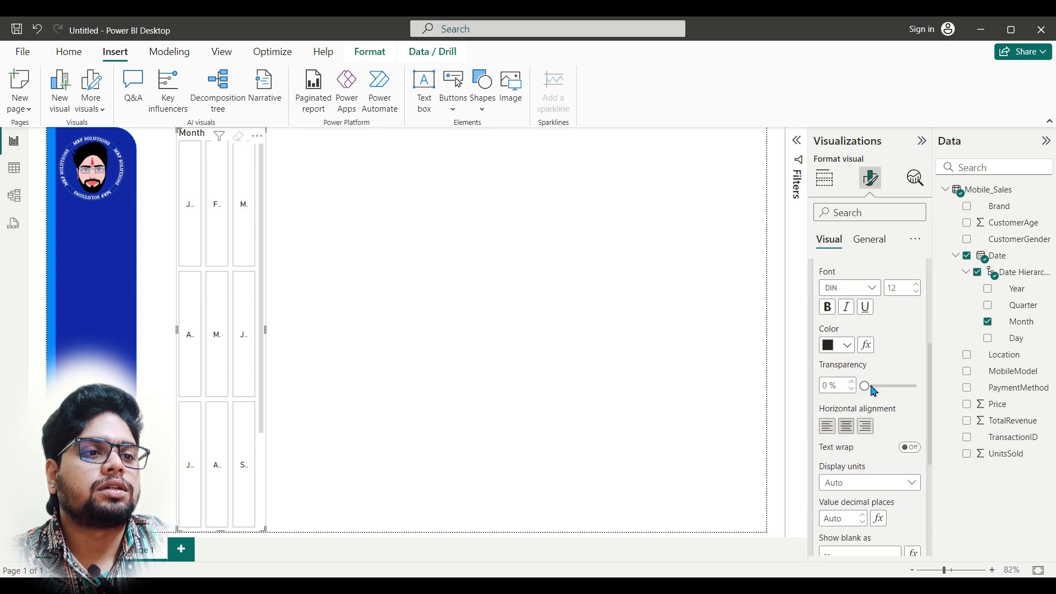
{"action": "scroll", "coordinate": [847, 330], "scroll_direction": "up", "scroll_amount": 2}
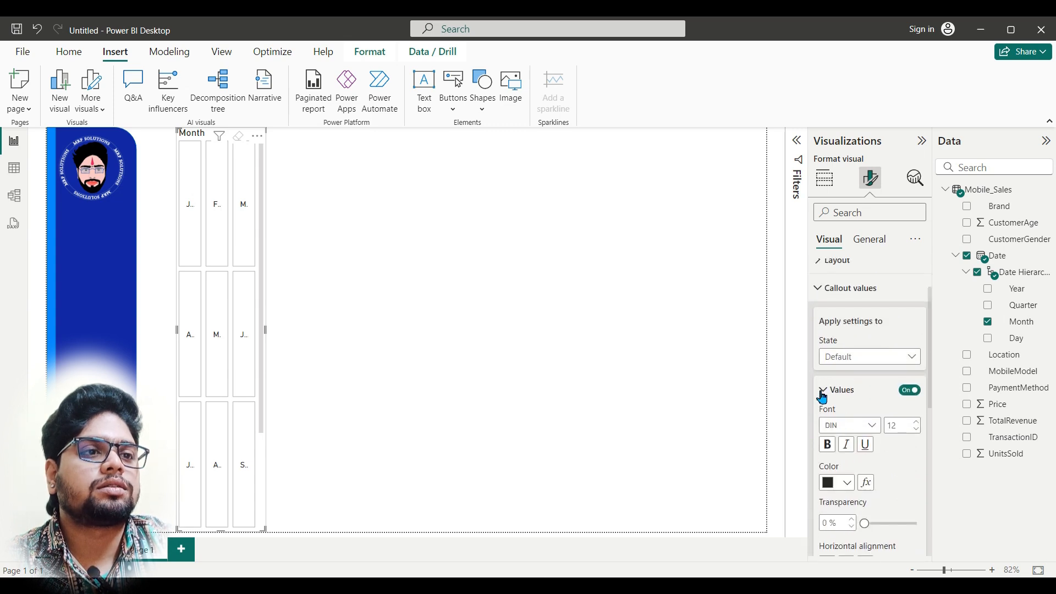
{"action": "left_click", "coordinate": [823, 290]}
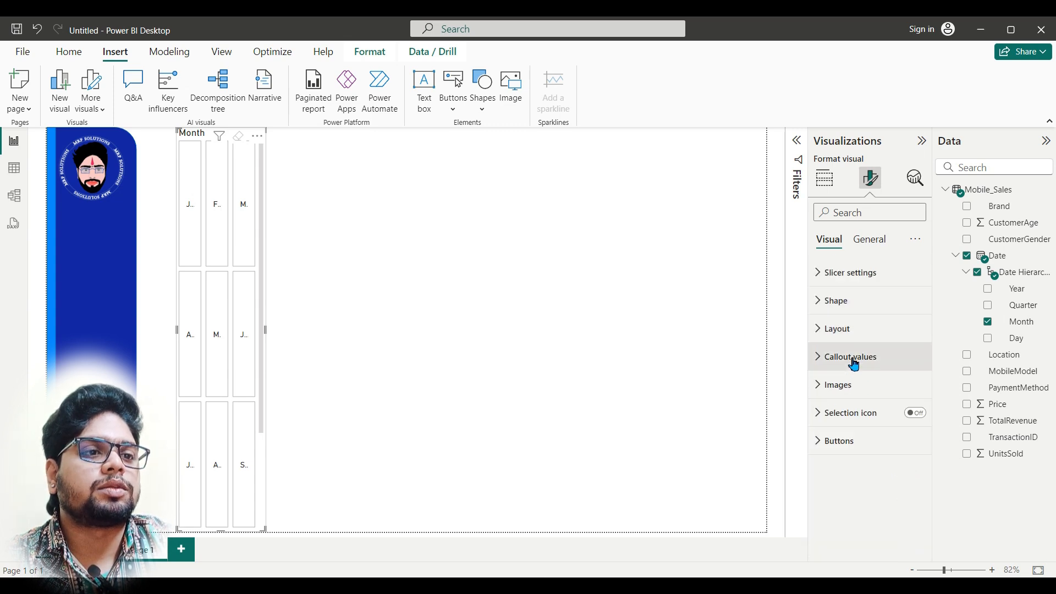
{"action": "left_click", "coordinate": [816, 448]}
{"action": "scroll", "coordinate": [869, 447], "scroll_direction": "down", "scroll_amount": 4}
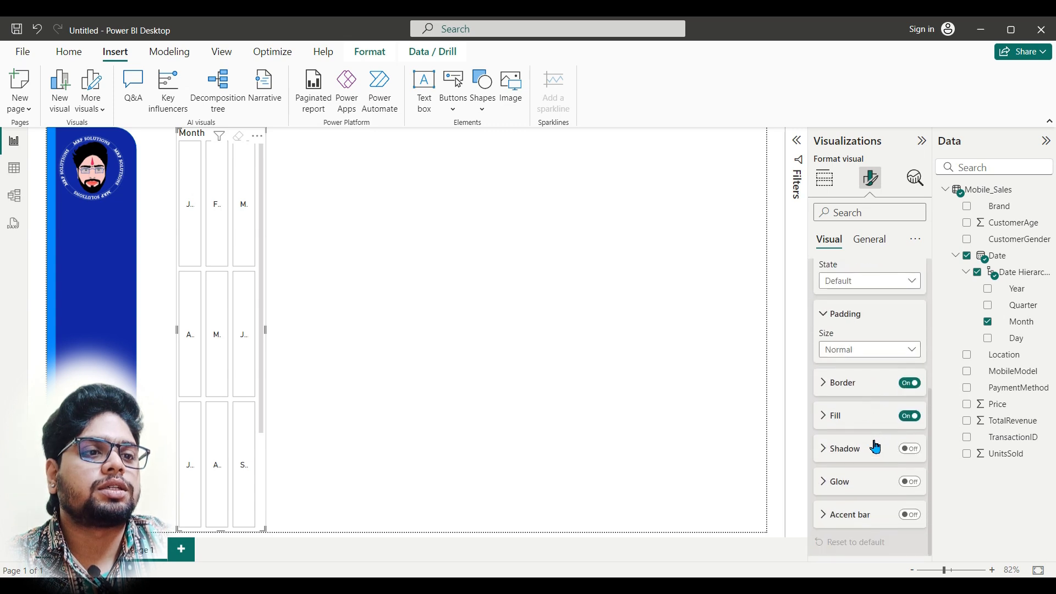
{"action": "scroll", "coordinate": [875, 445], "scroll_direction": "up", "scroll_amount": 3}
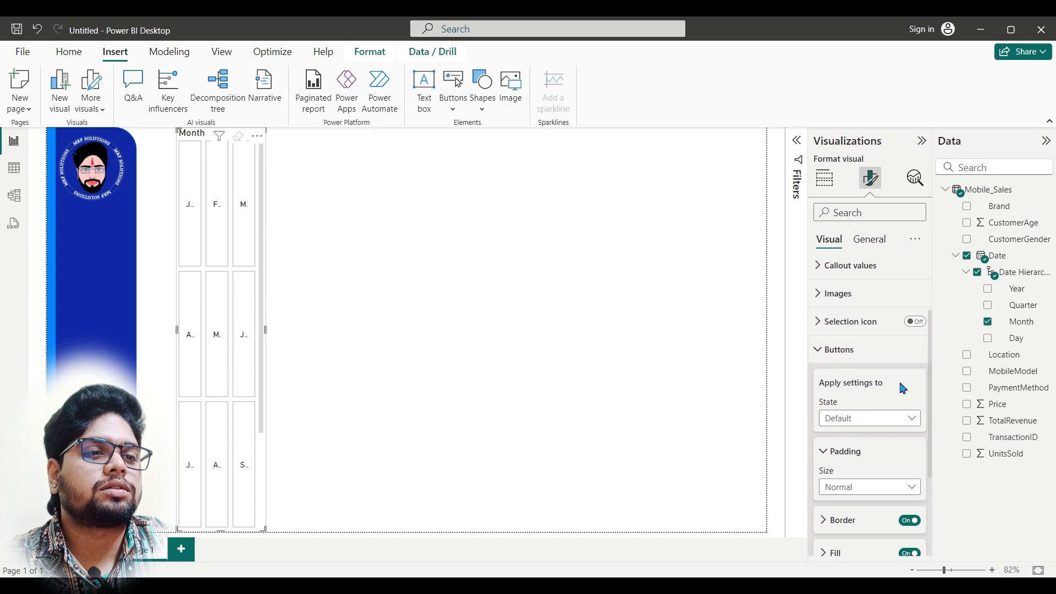
{"action": "left_click", "coordinate": [914, 419]}
{"action": "left_click", "coordinate": [916, 419]}
{"action": "scroll", "coordinate": [844, 354], "scroll_direction": "up", "scroll_amount": 2}
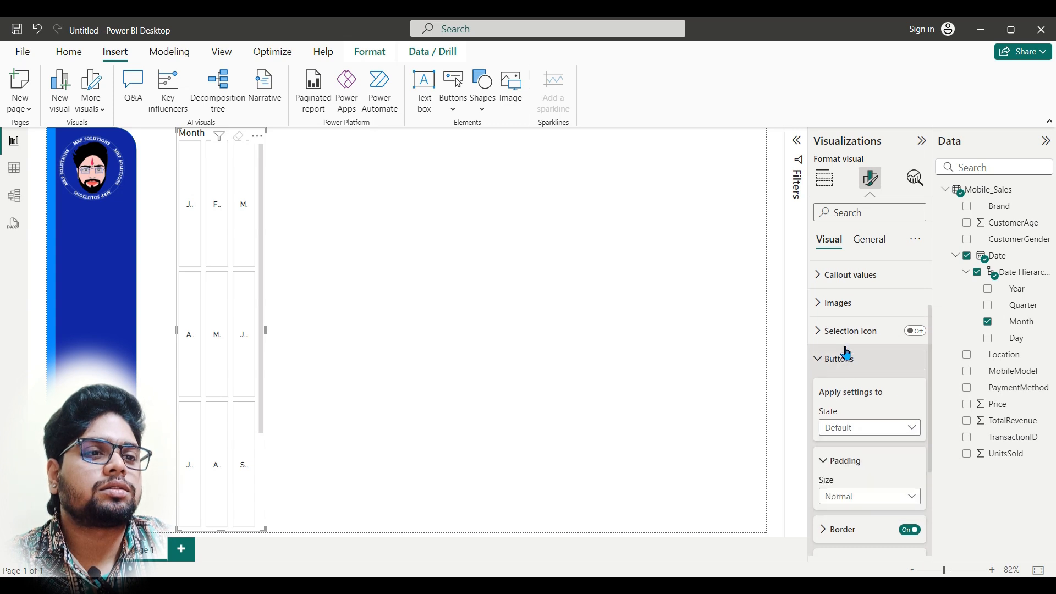
Step: Arrange the Month slicer in a single column with a maximum of 12 buttons and fit it into the sidebar below the logo
{"action": "left_click", "coordinate": [818, 306]}
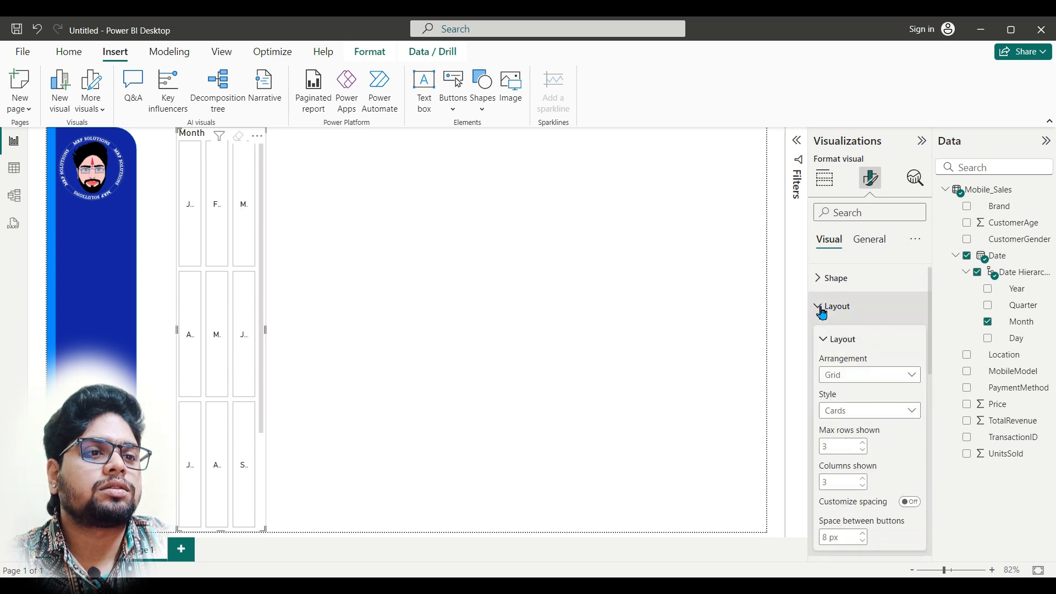
{"action": "left_click", "coordinate": [914, 377]}
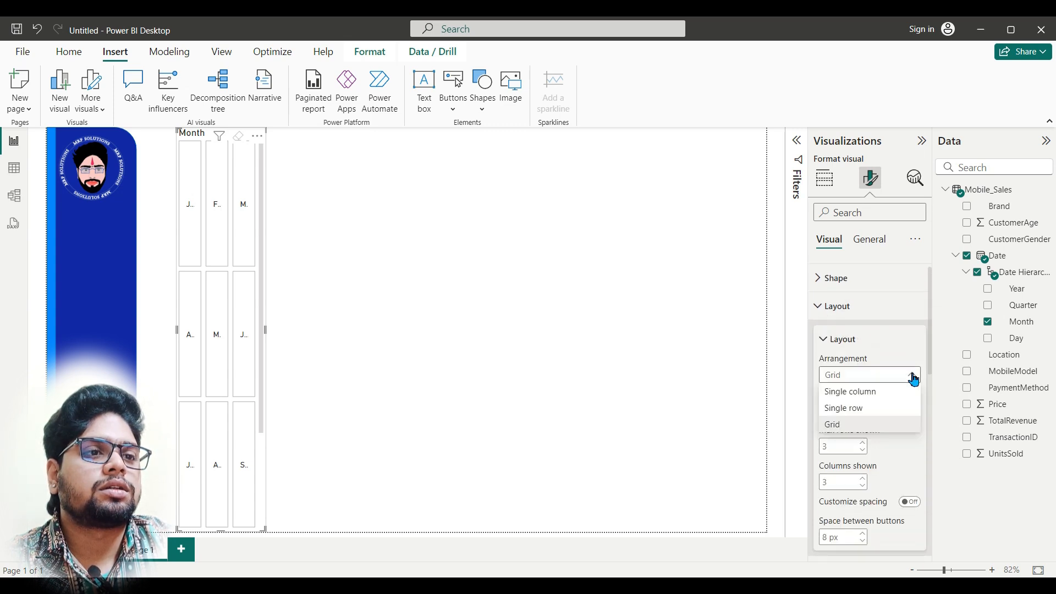
{"action": "left_click", "coordinate": [864, 393]}
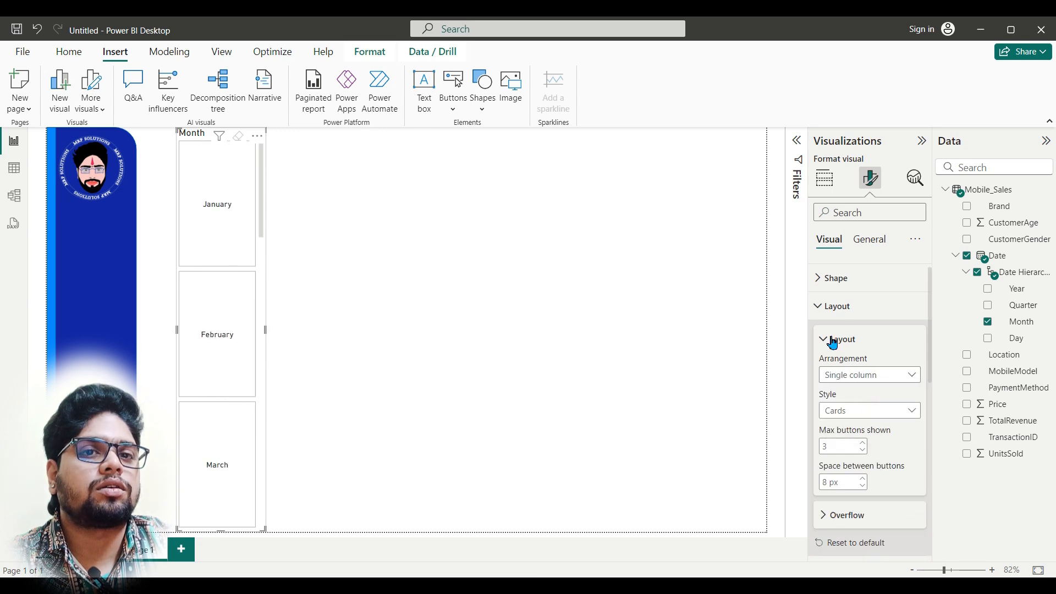
{"action": "double_click", "coordinate": [841, 449]}
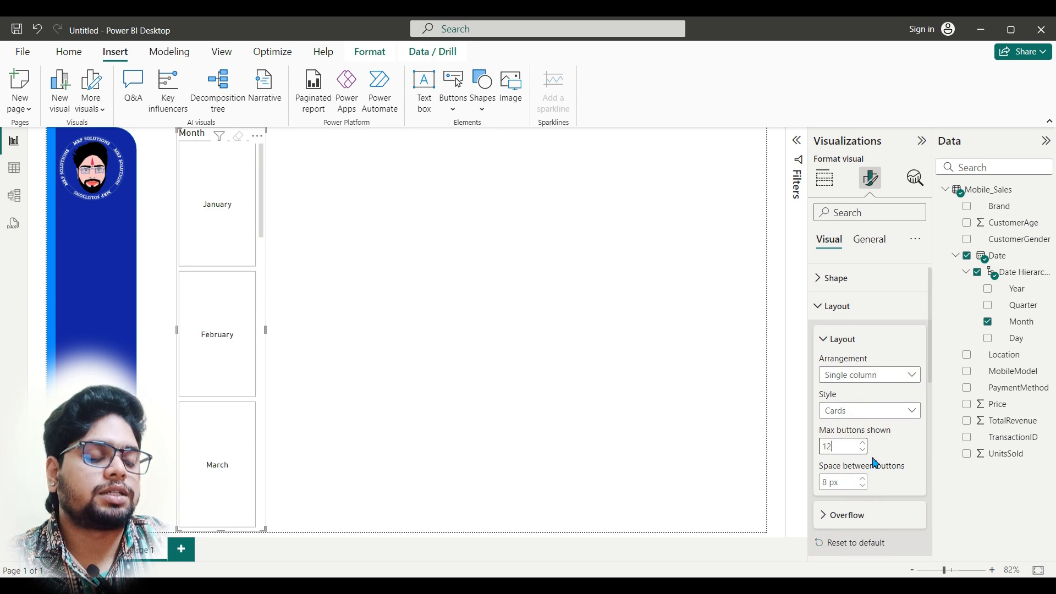
{"action": "type", "text": "12"}
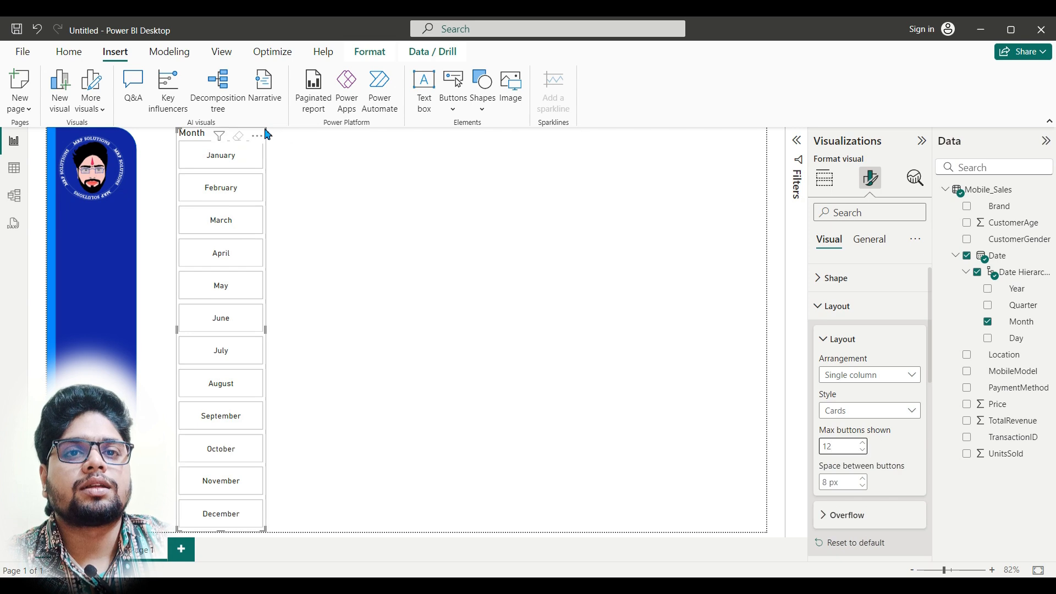
{"action": "left_click_drag", "start_coordinate": [261, 146], "coordinate": [118, 217]}
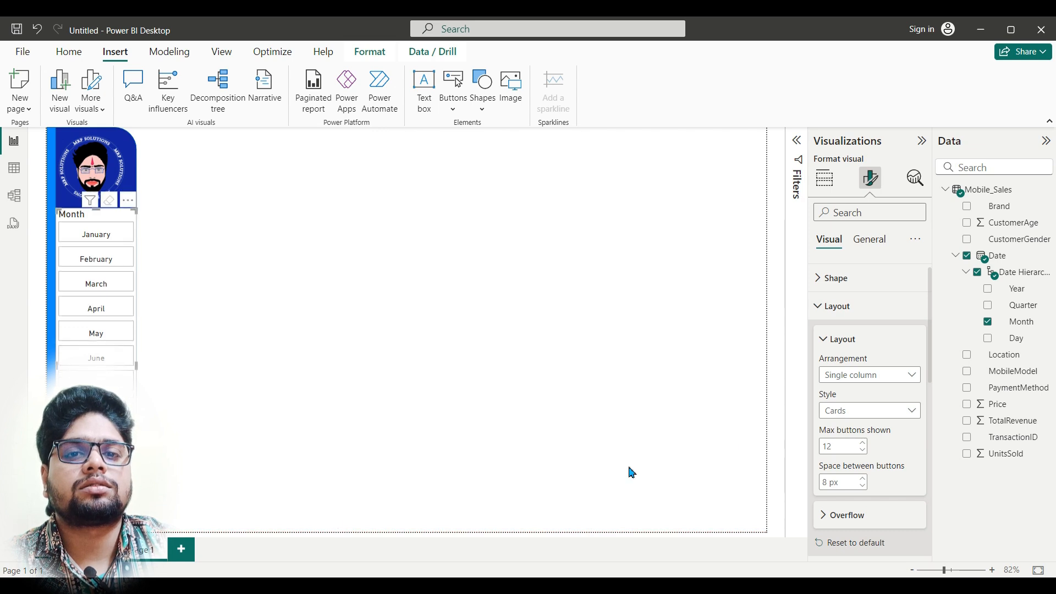
Step: Examine the Month slicer's slicer settings, shape, layout and button formatting options
{"action": "scroll", "coordinate": [862, 309], "scroll_direction": "up", "scroll_amount": 1}
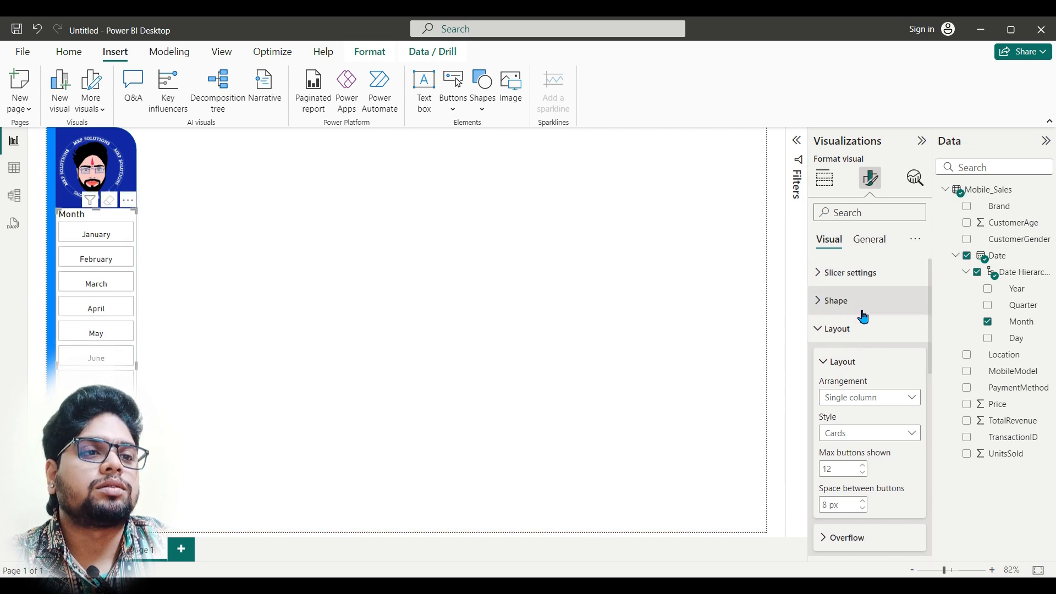
{"action": "left_click", "coordinate": [824, 306]}
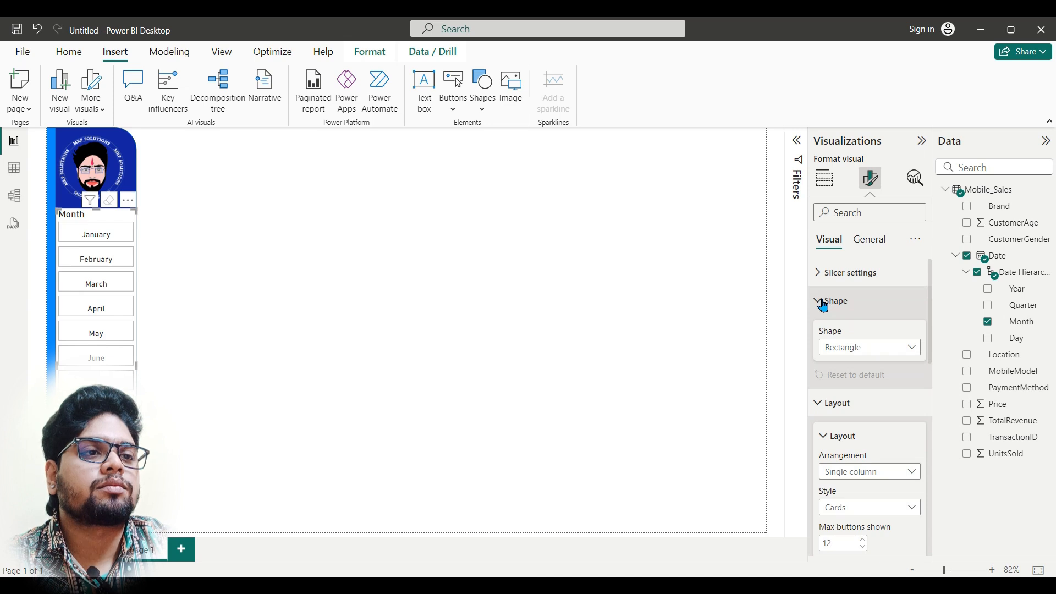
{"action": "left_click", "coordinate": [824, 306]}
{"action": "left_click", "coordinate": [823, 273]}
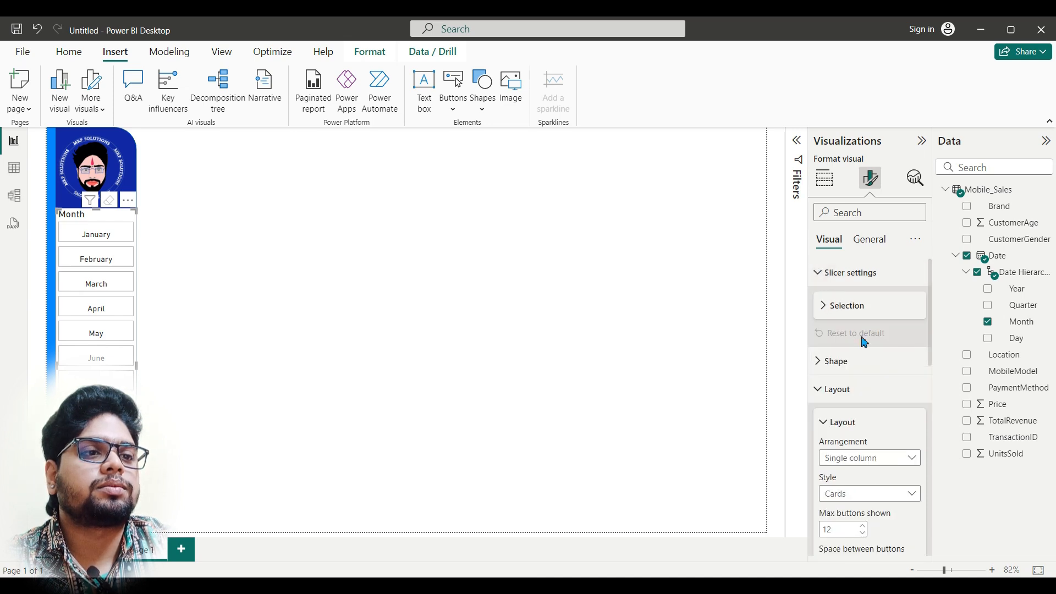
{"action": "left_click", "coordinate": [825, 367]}
{"action": "scroll", "coordinate": [825, 371], "scroll_direction": "down", "scroll_amount": 4}
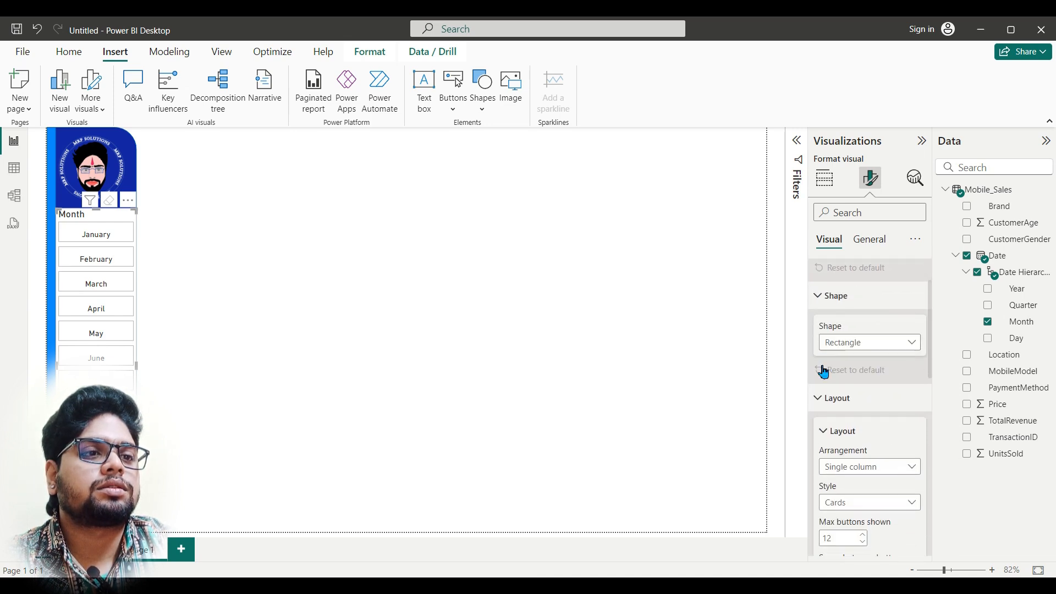
{"action": "scroll", "coordinate": [852, 380], "scroll_direction": "down", "scroll_amount": 3}
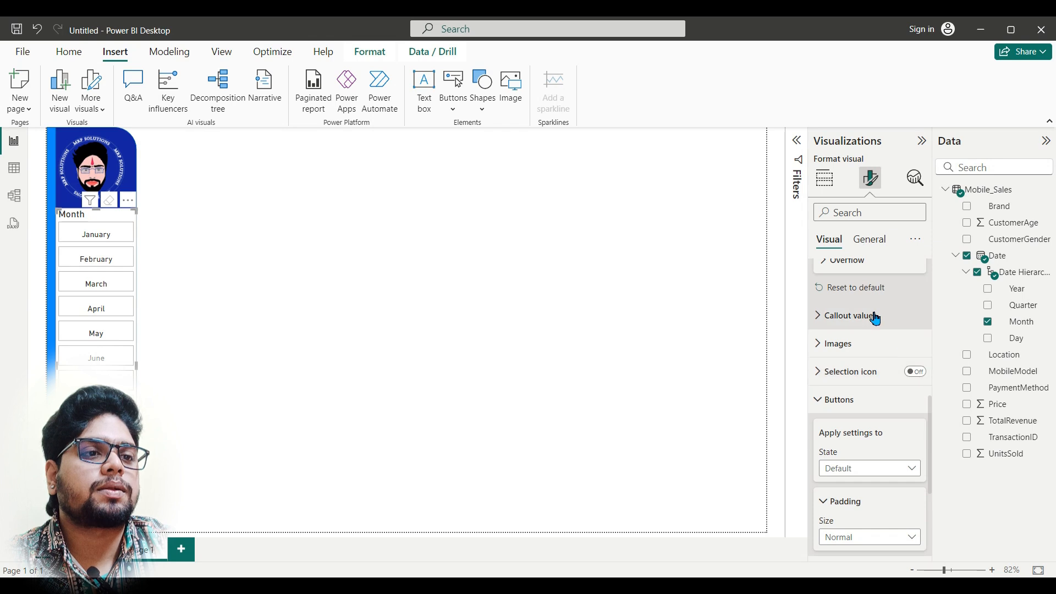
{"action": "scroll", "coordinate": [880, 386], "scroll_direction": "down", "scroll_amount": 3}
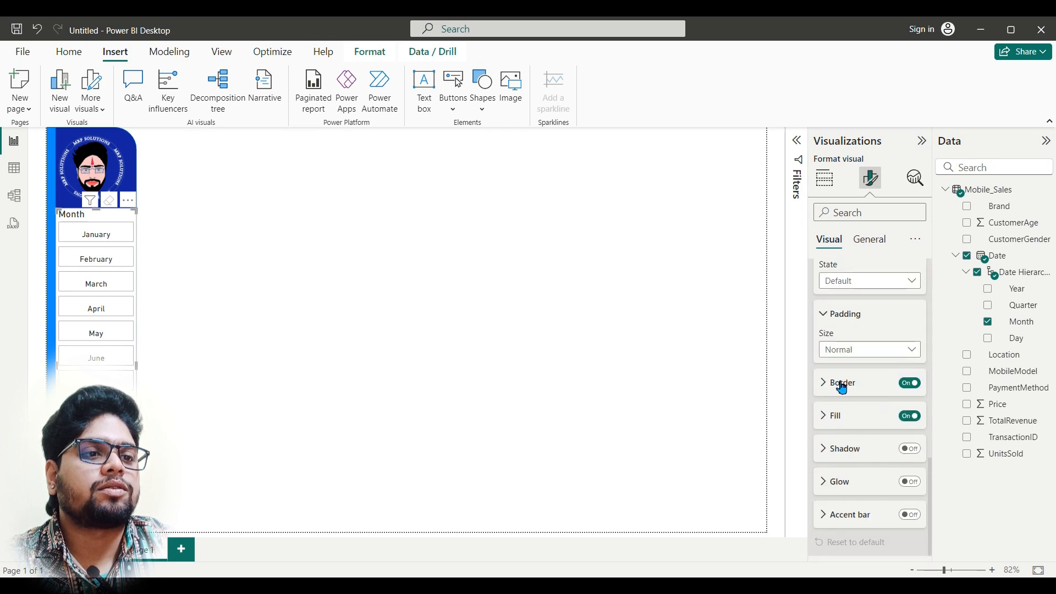
Step: Try turning off the fill of the Month slicer's buttons, switching it back on after each attempt
{"action": "left_click", "coordinate": [914, 418]}
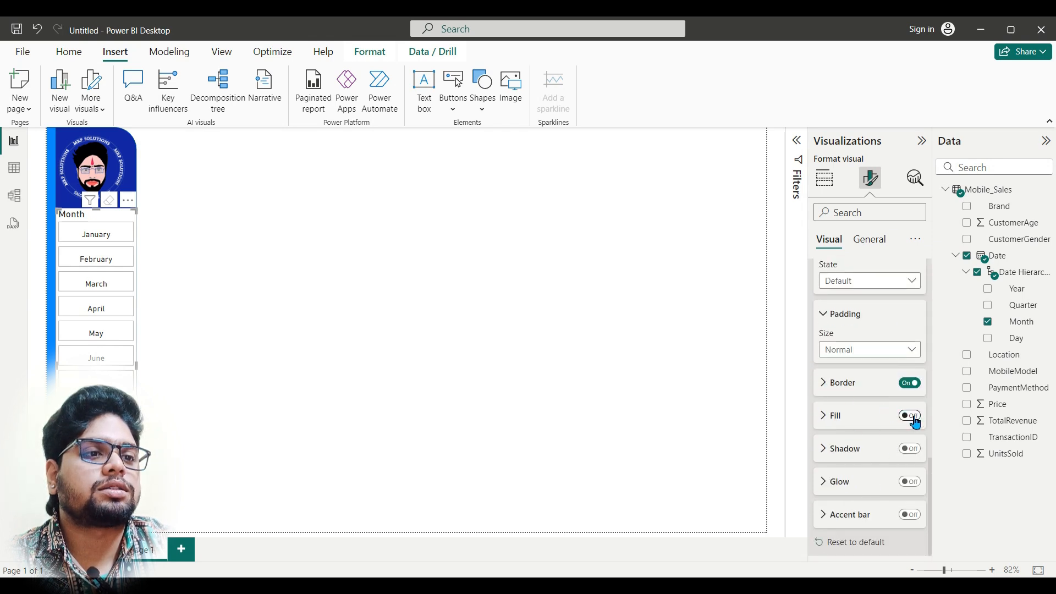
{"action": "left_click", "coordinate": [915, 418]}
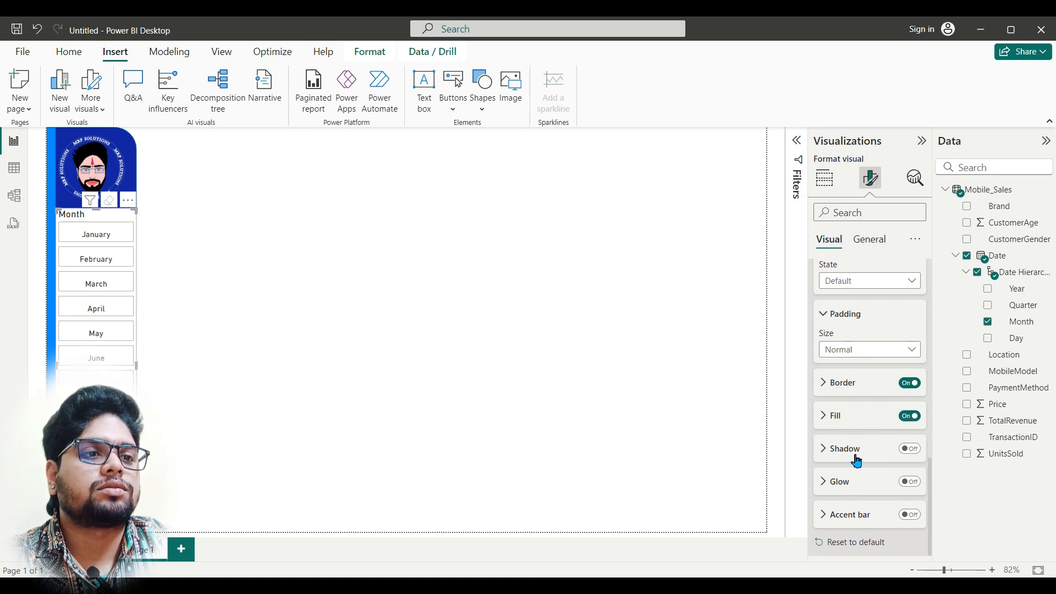
{"action": "scroll", "coordinate": [882, 498], "scroll_direction": "up", "scroll_amount": 4}
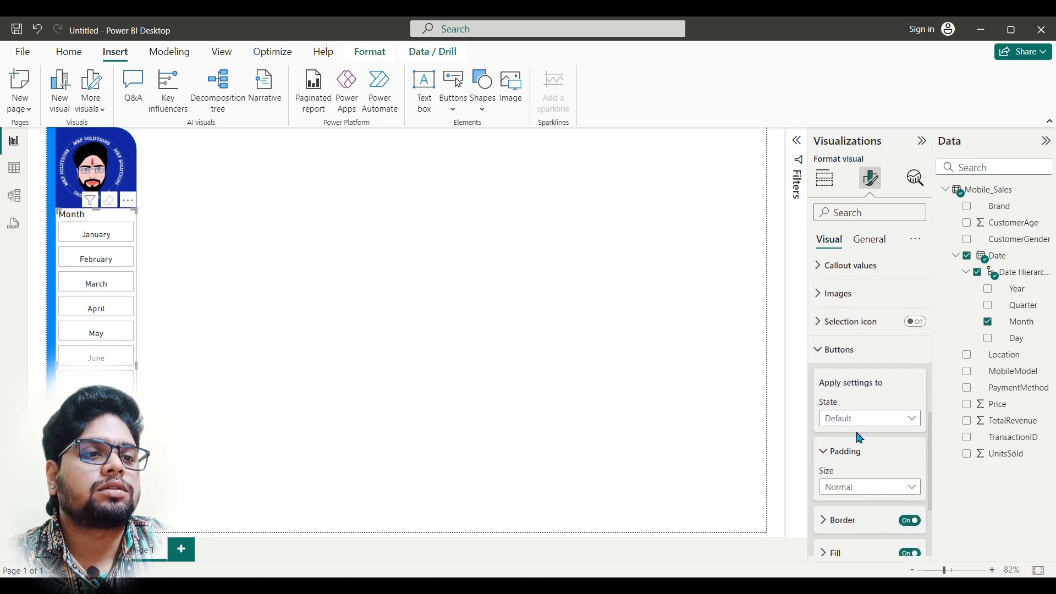
{"action": "left_click", "coordinate": [819, 349]}
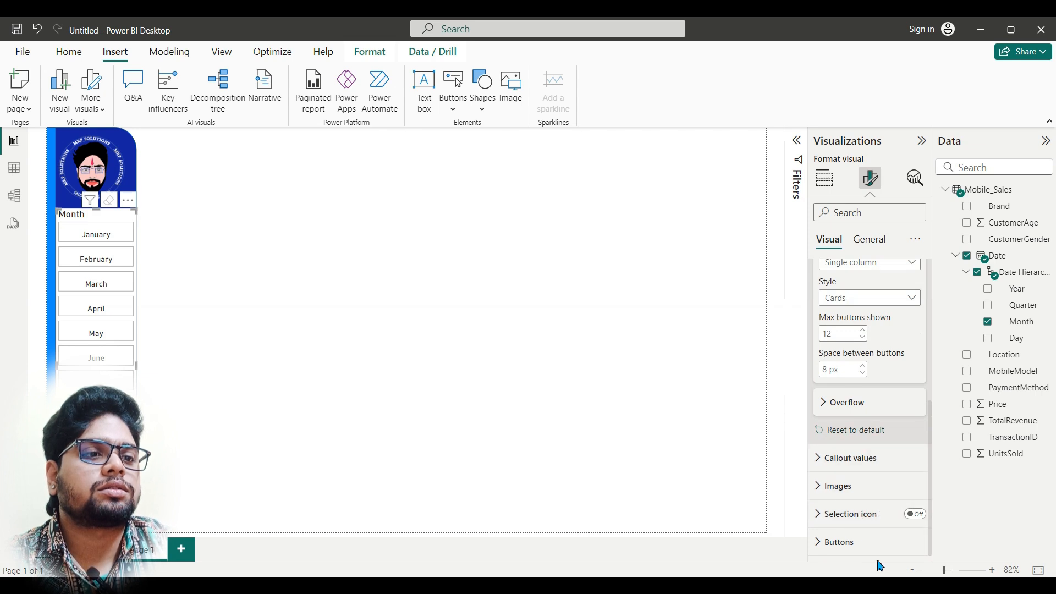
{"action": "left_click", "coordinate": [844, 542]}
{"action": "scroll", "coordinate": [869, 506], "scroll_direction": "down", "scroll_amount": 5}
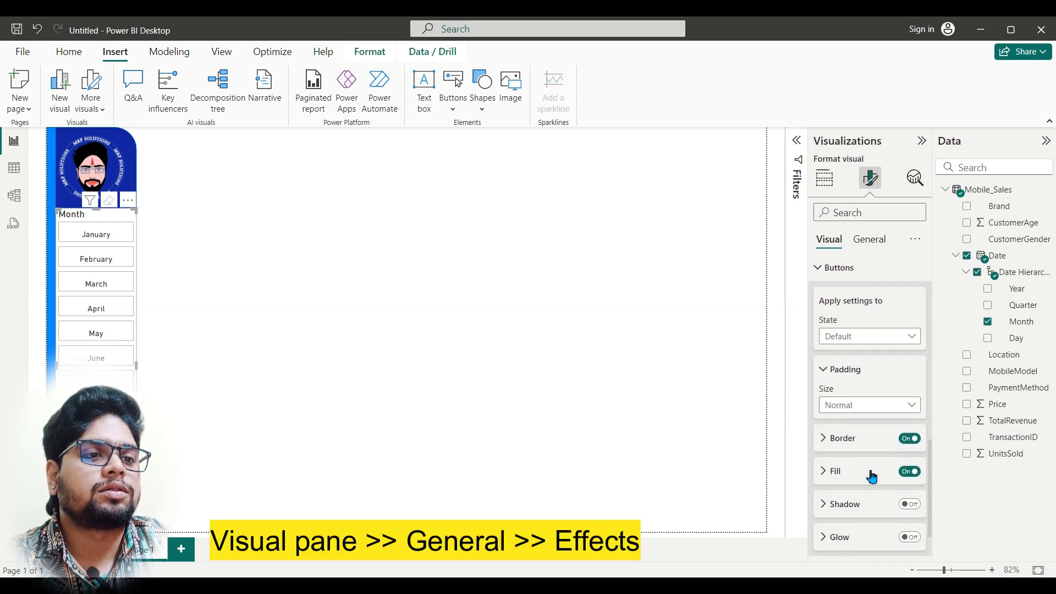
{"action": "left_click", "coordinate": [911, 472]}
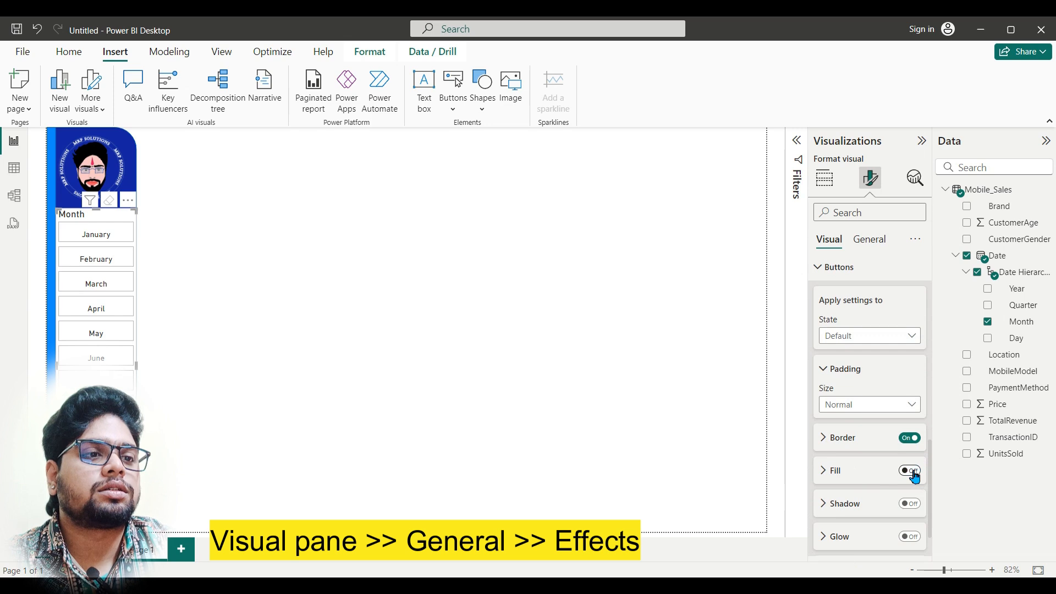
{"action": "left_click", "coordinate": [824, 470]}
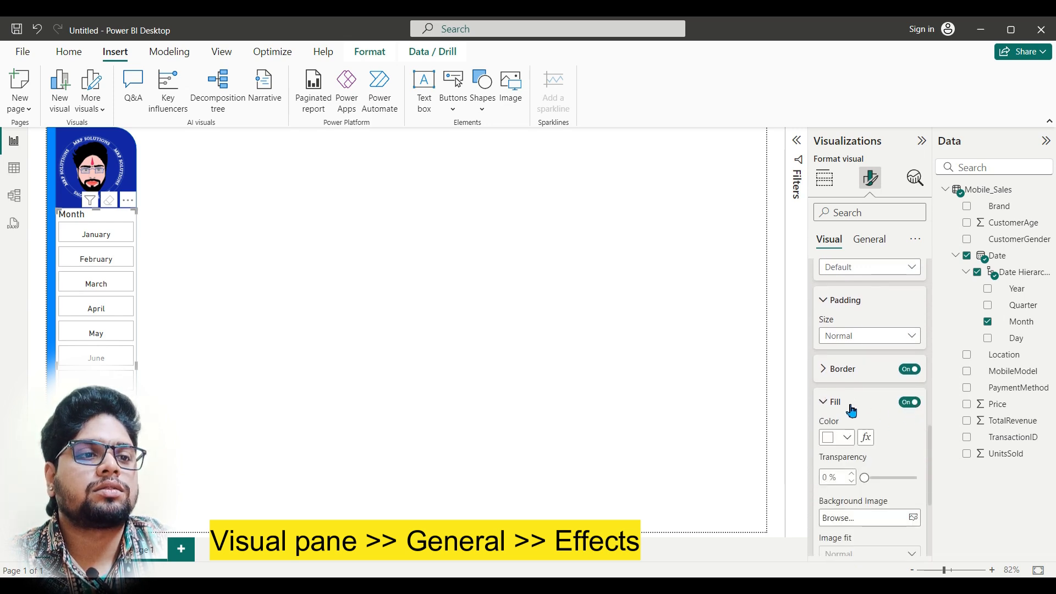
{"action": "scroll", "coordinate": [858, 386], "scroll_direction": "up", "scroll_amount": 3}
Step: Turn off the Month slicer's background effect and its title
{"action": "left_click", "coordinate": [869, 239]}
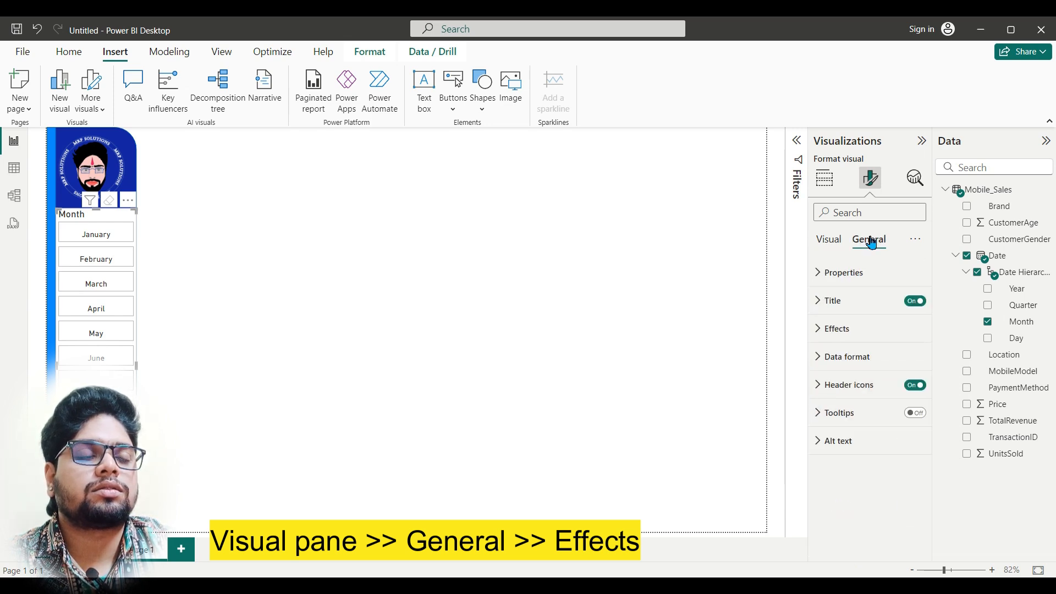
{"action": "left_click", "coordinate": [859, 339]}
{"action": "left_click", "coordinate": [909, 361]}
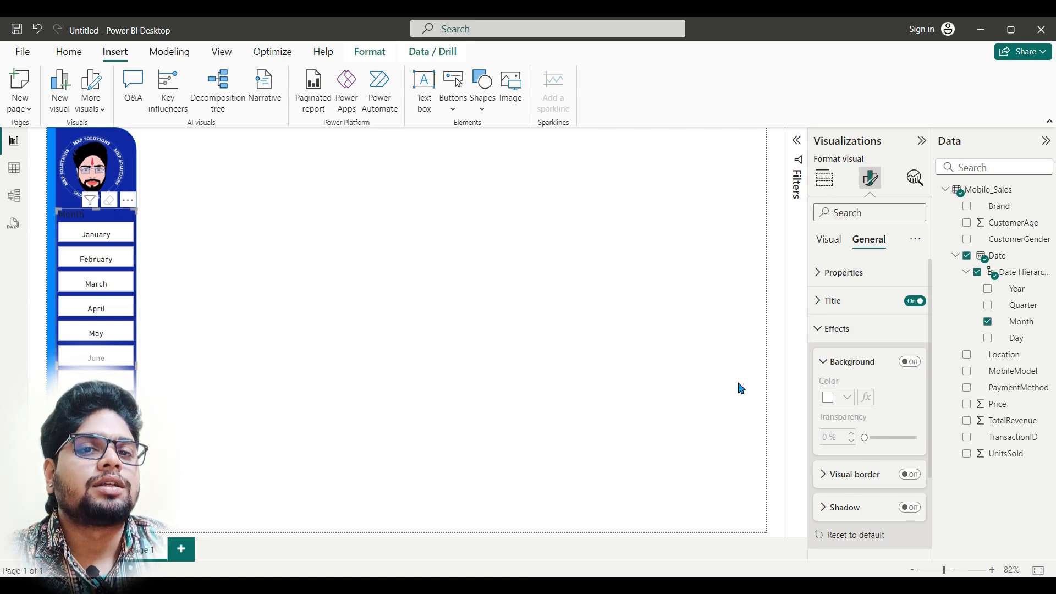
{"action": "left_click", "coordinate": [922, 303]}
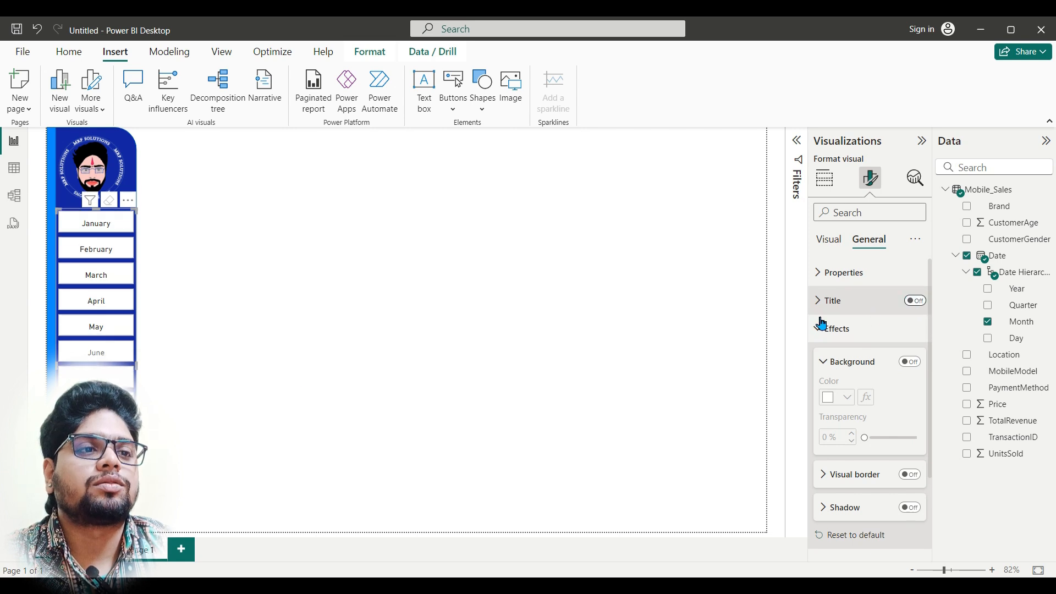
{"action": "left_click", "coordinate": [213, 444]}
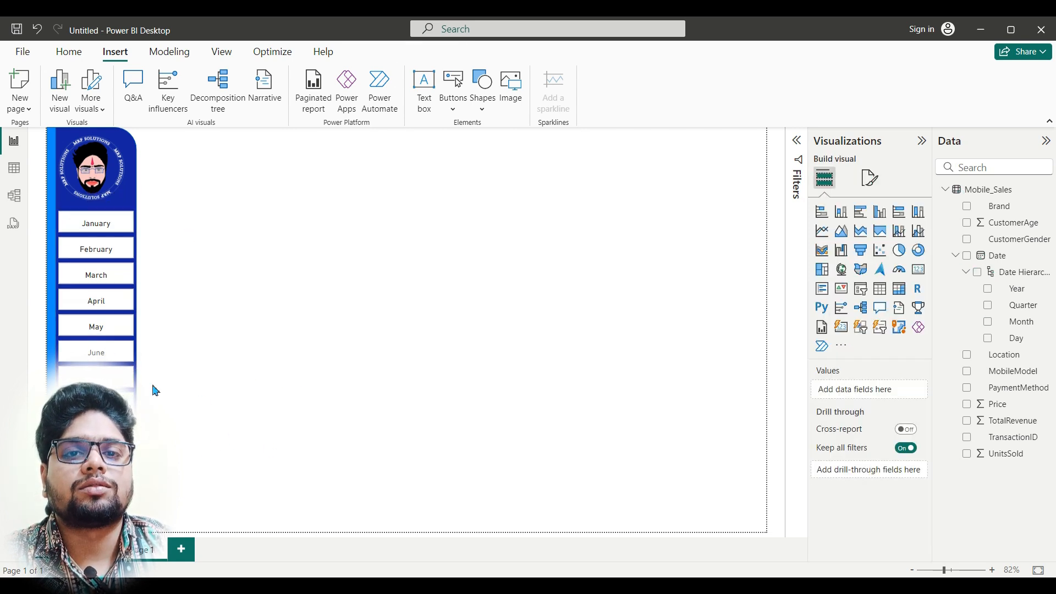
Step: Check the month buttons in the finished Dashboard report, return to the untitled report and turn on the Month slicer's button accent bar
{"action": "left_click", "coordinate": [390, 531]}
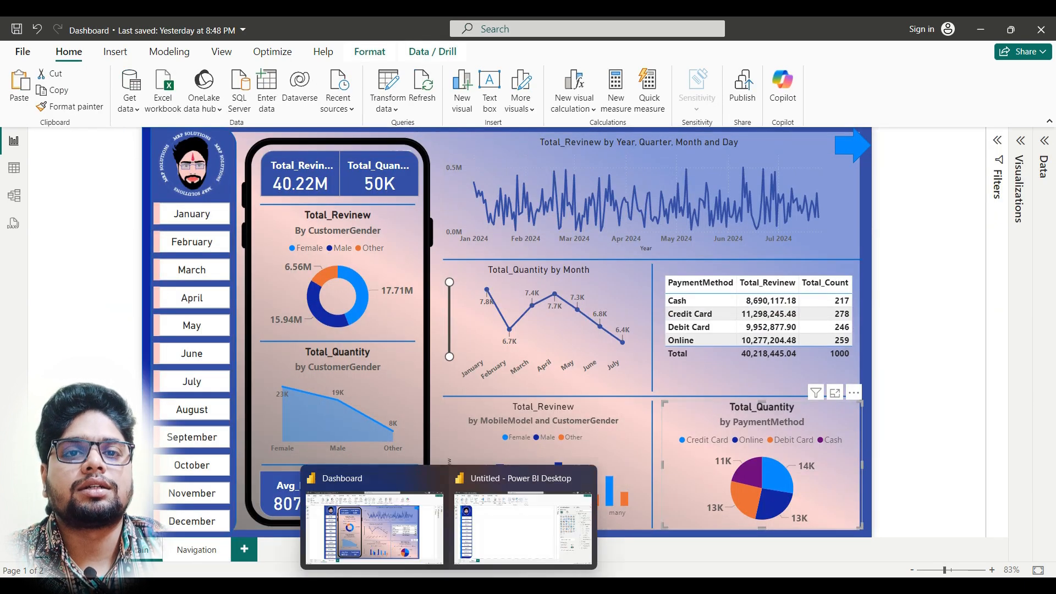
{"action": "left_click", "coordinate": [493, 528]}
{"action": "left_click", "coordinate": [99, 292]}
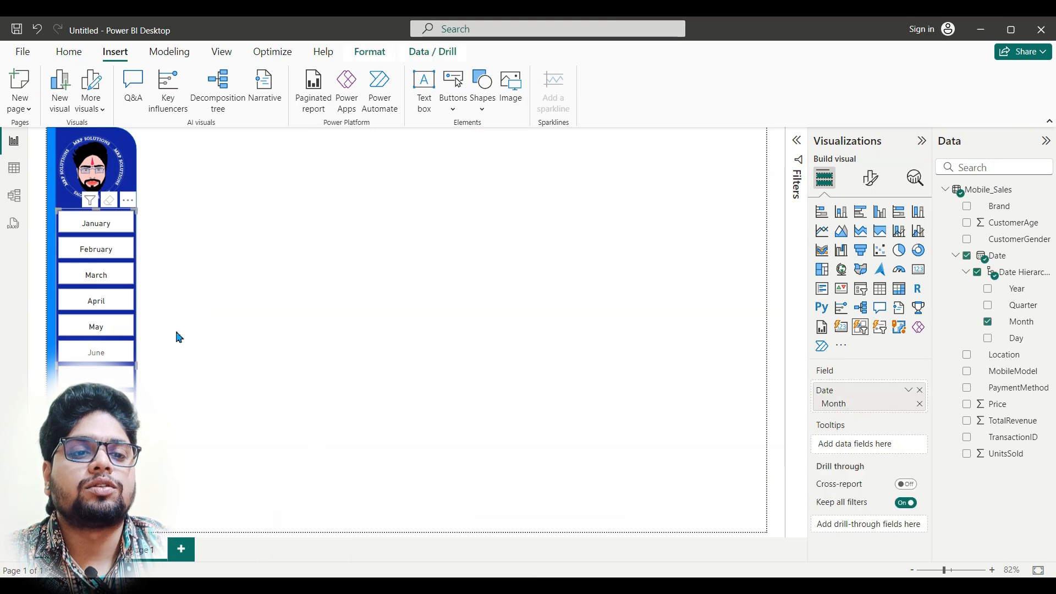
{"action": "left_click", "coordinate": [871, 177]}
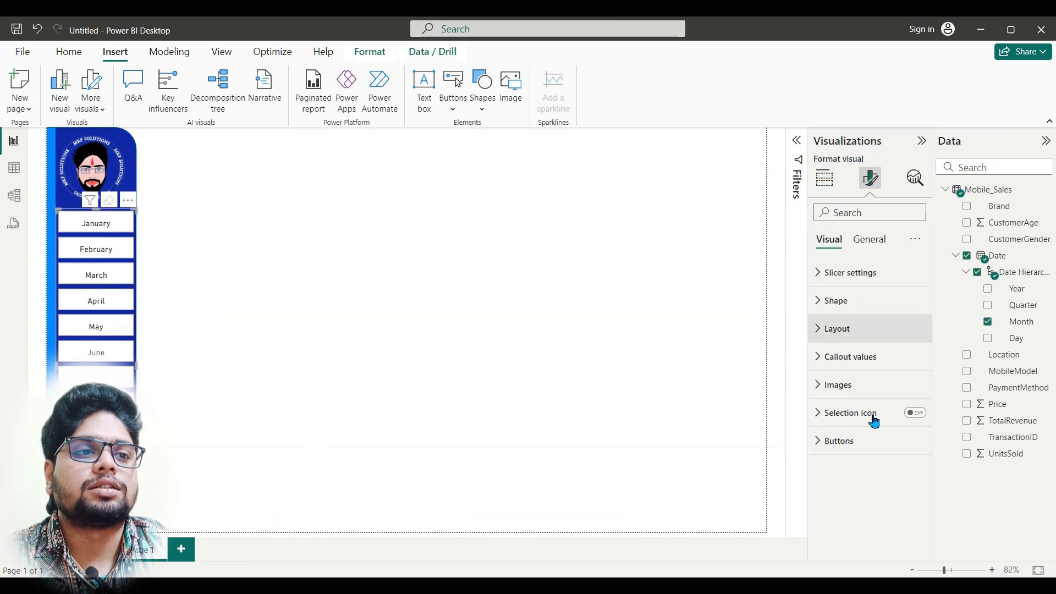
{"action": "left_click", "coordinate": [847, 452]}
{"action": "scroll", "coordinate": [846, 459], "scroll_direction": "down", "scroll_amount": 5}
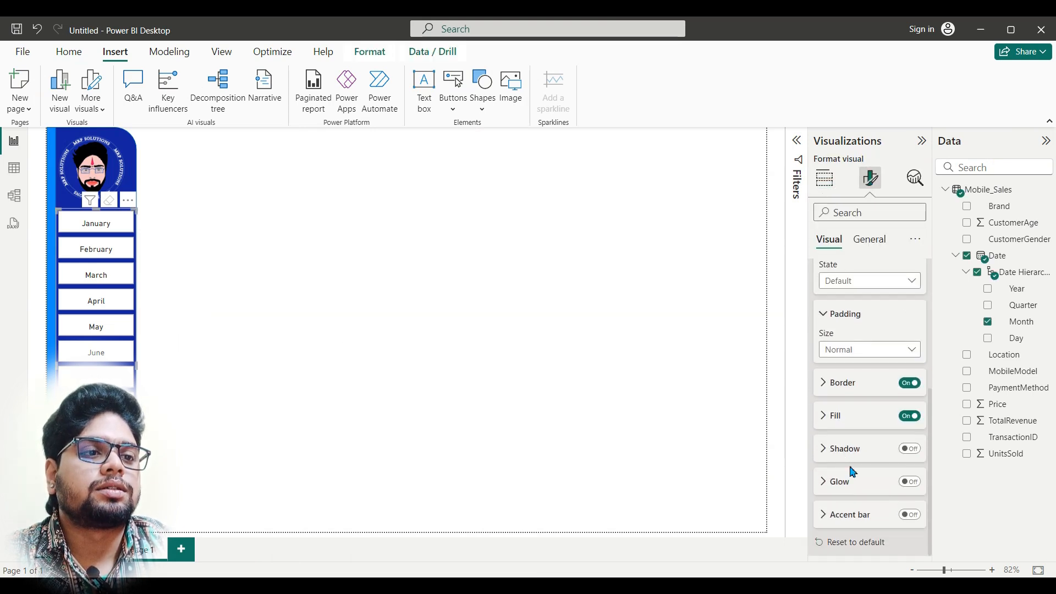
{"action": "left_click", "coordinate": [868, 516]}
{"action": "scroll", "coordinate": [905, 495], "scroll_direction": "down", "scroll_amount": 3}
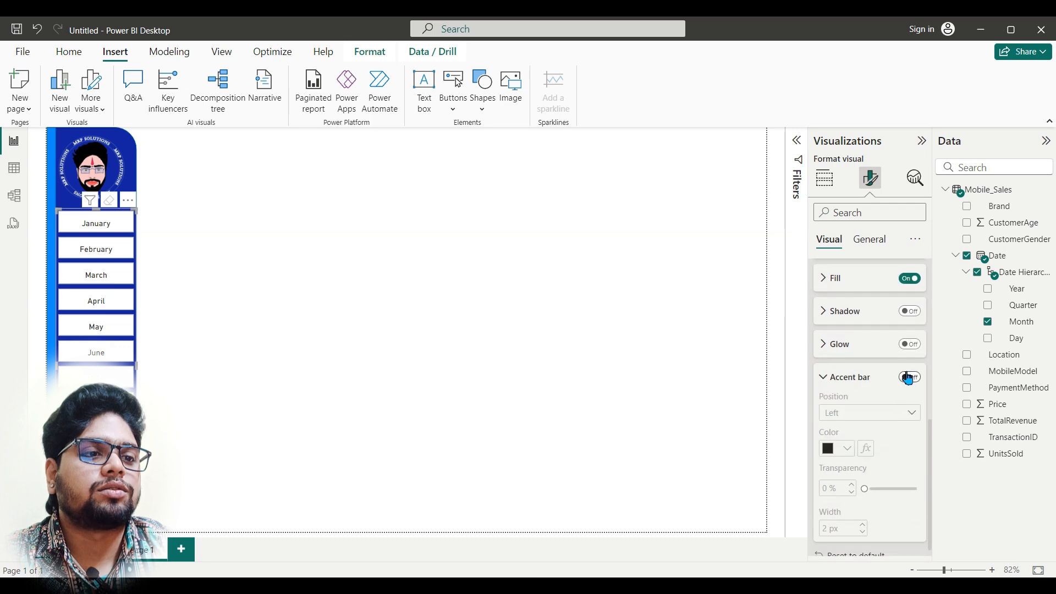
{"action": "left_click", "coordinate": [911, 380]}
{"action": "scroll", "coordinate": [877, 440], "scroll_direction": "down", "scroll_amount": 1}
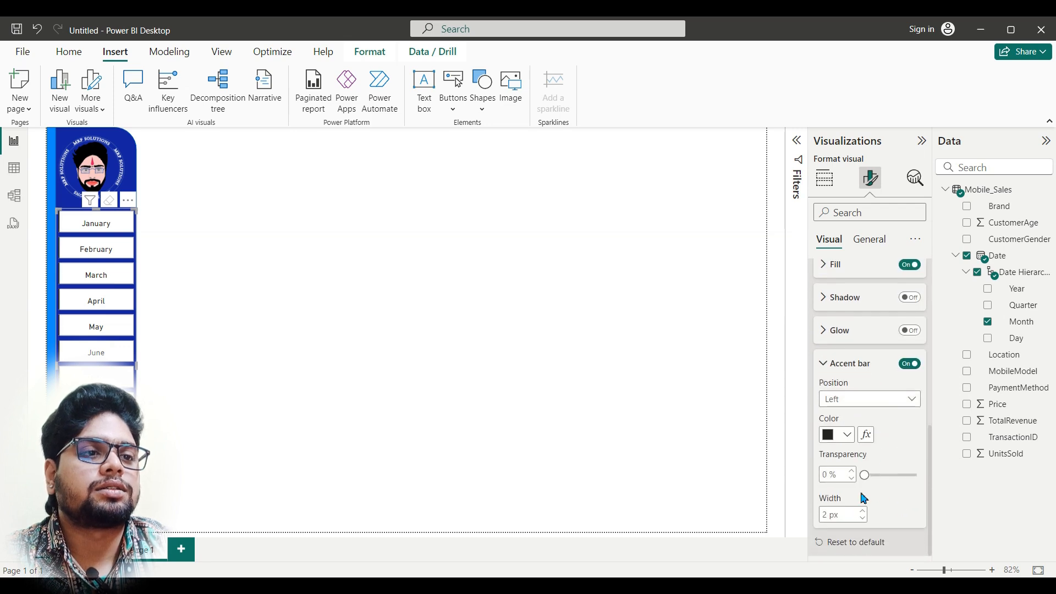
Step: Set the accent bar of the Month slicer's buttons to a width of 11 px and an orange color
{"action": "double_click", "coordinate": [832, 518]}
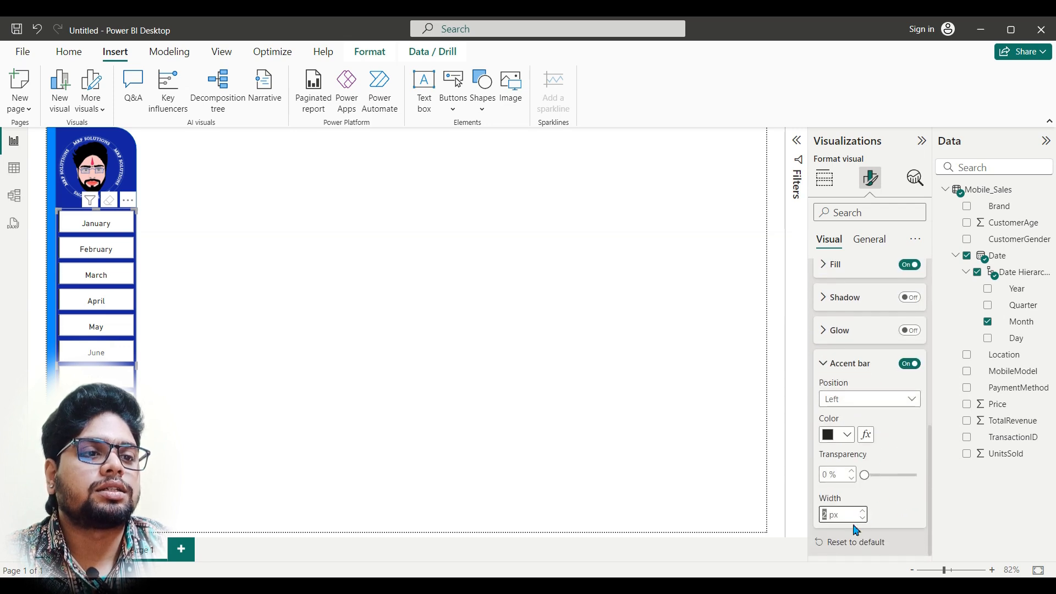
{"action": "type", "text": "11"}
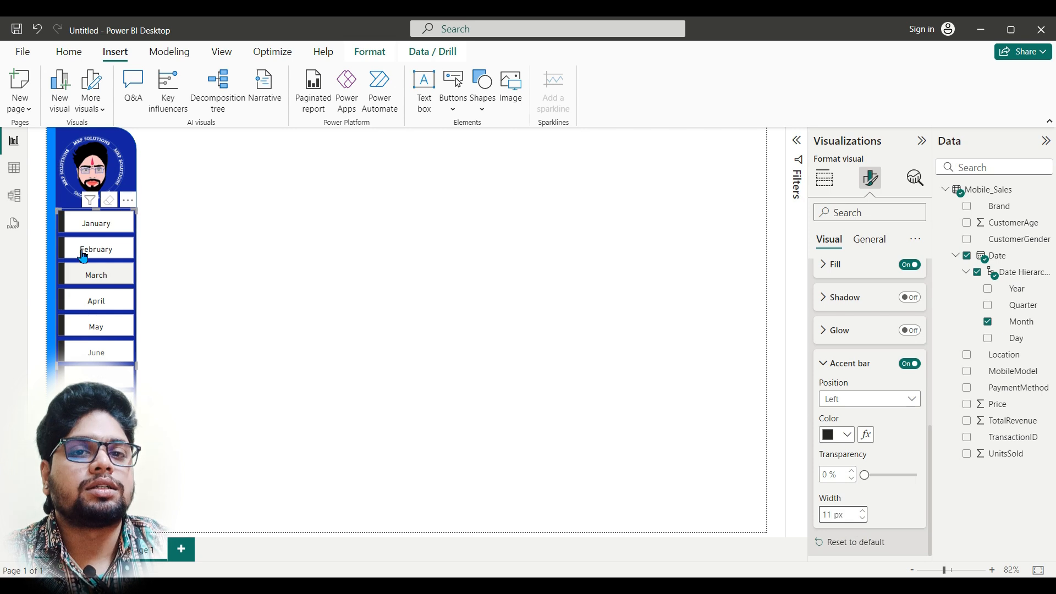
{"action": "left_click", "coordinate": [847, 435]}
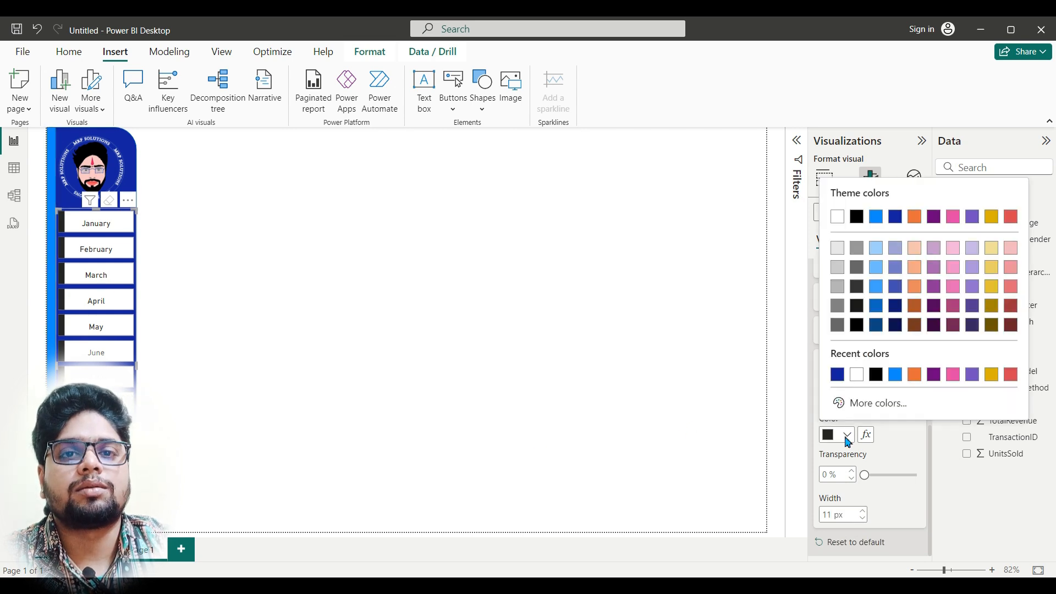
{"action": "left_click", "coordinate": [915, 379]}
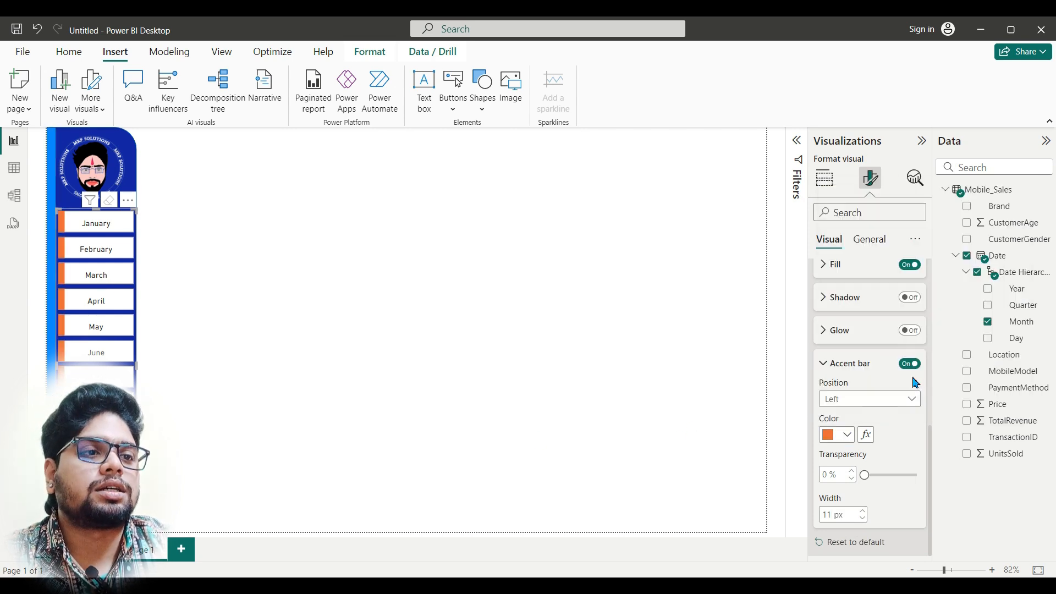
{"action": "left_click", "coordinate": [220, 348]}
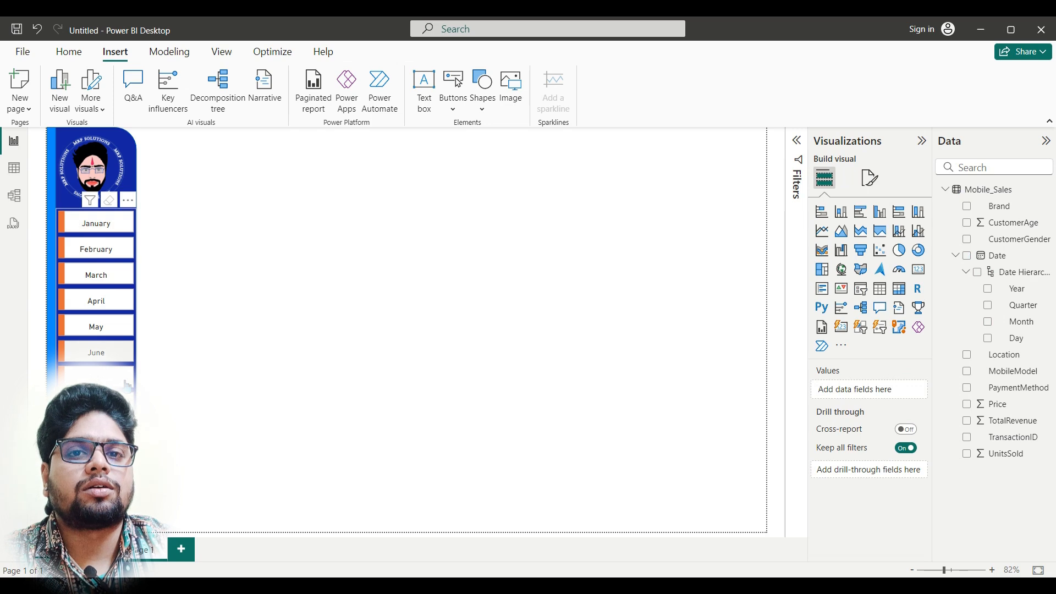
Step: After checking the finished Dashboard report, insert the Mobile Icon .png image in the untitled report and place it right beside the month sidebar
{"action": "left_click", "coordinate": [377, 529]}
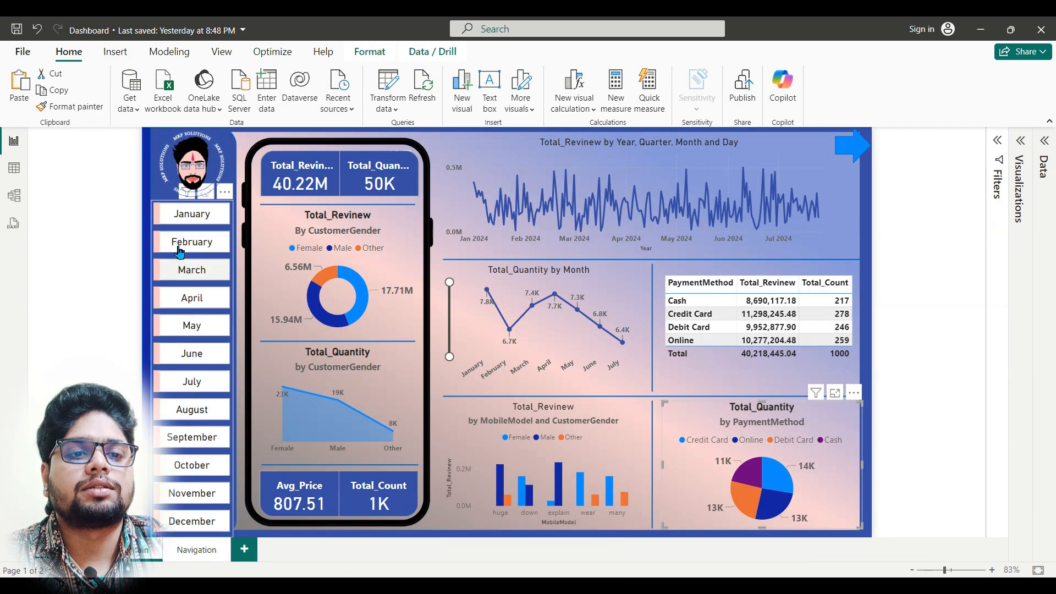
{"action": "left_click", "coordinate": [504, 537]}
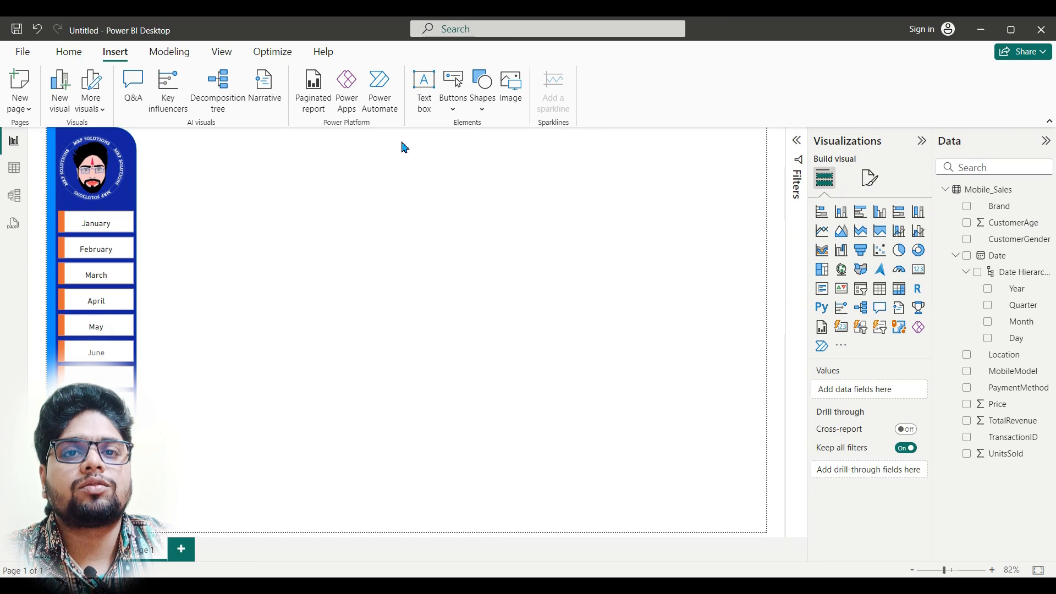
{"action": "left_click", "coordinate": [517, 92]}
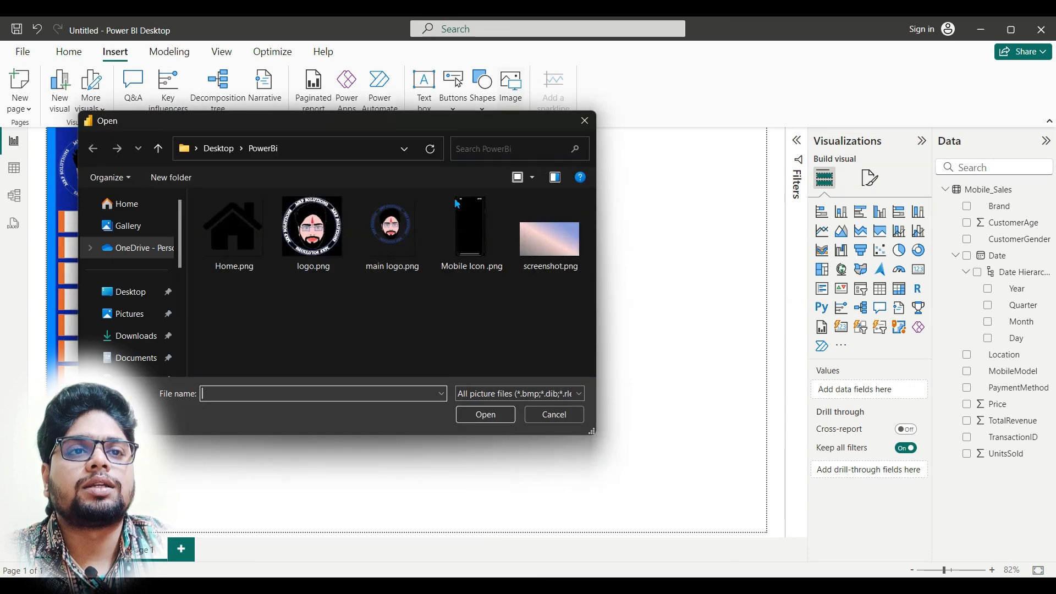
{"action": "left_click", "coordinate": [479, 235]}
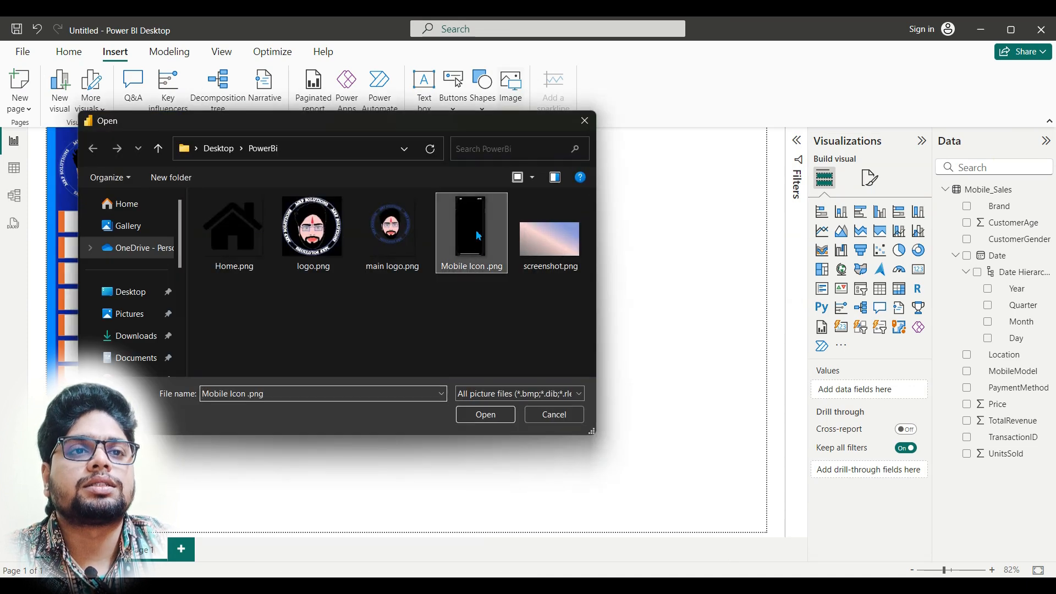
{"action": "left_click", "coordinate": [495, 420]}
{"action": "left_click_drag", "start_coordinate": [266, 330], "coordinate": [346, 331]}
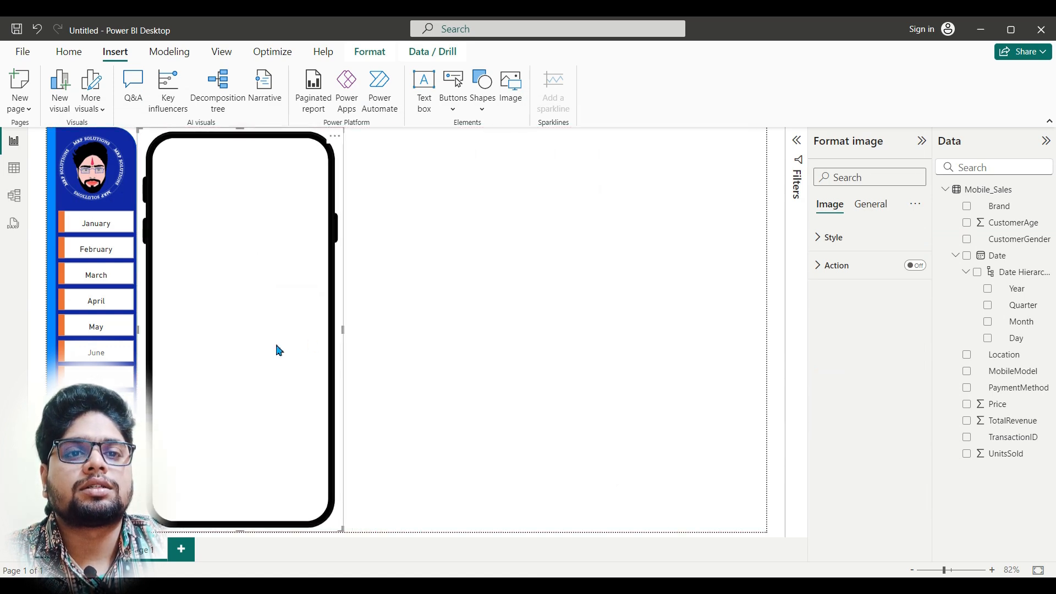
{"action": "left_click", "coordinate": [393, 353]}
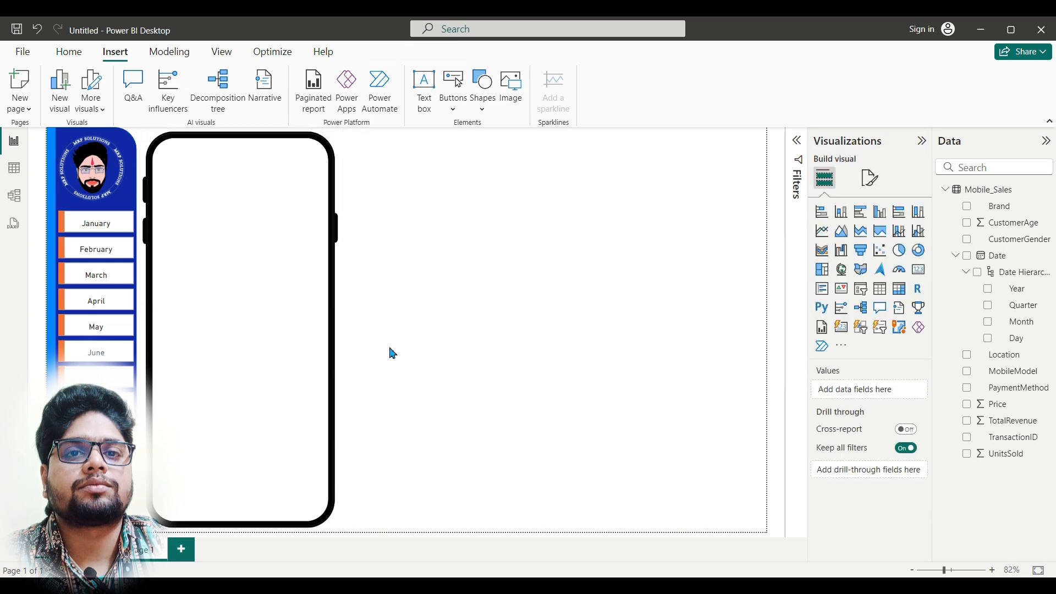
{"action": "left_click", "coordinate": [454, 584]}
{"action": "left_click", "coordinate": [383, 523]}
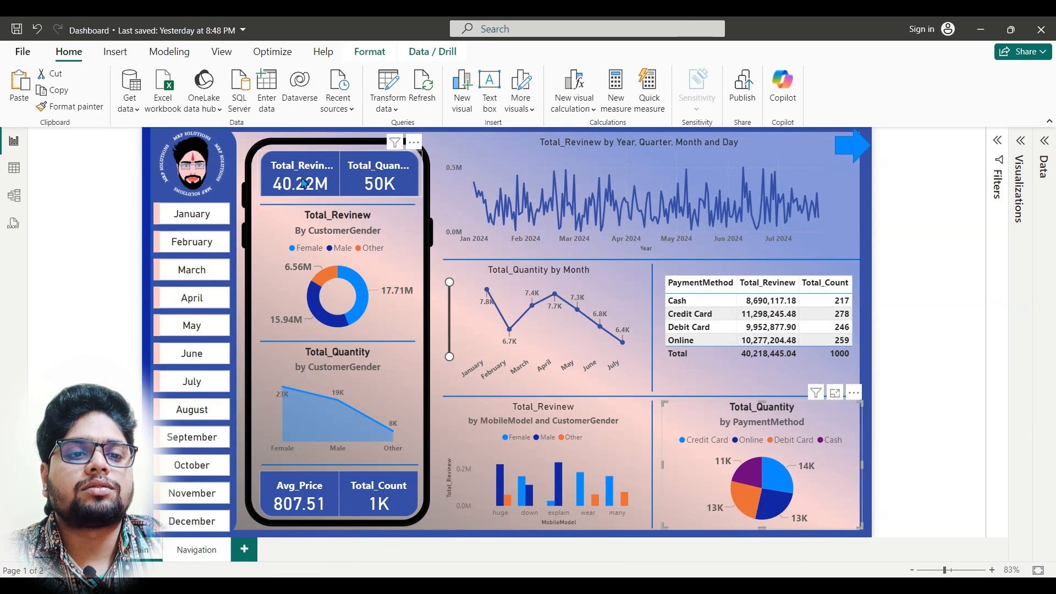
{"action": "left_click", "coordinate": [454, 584]}
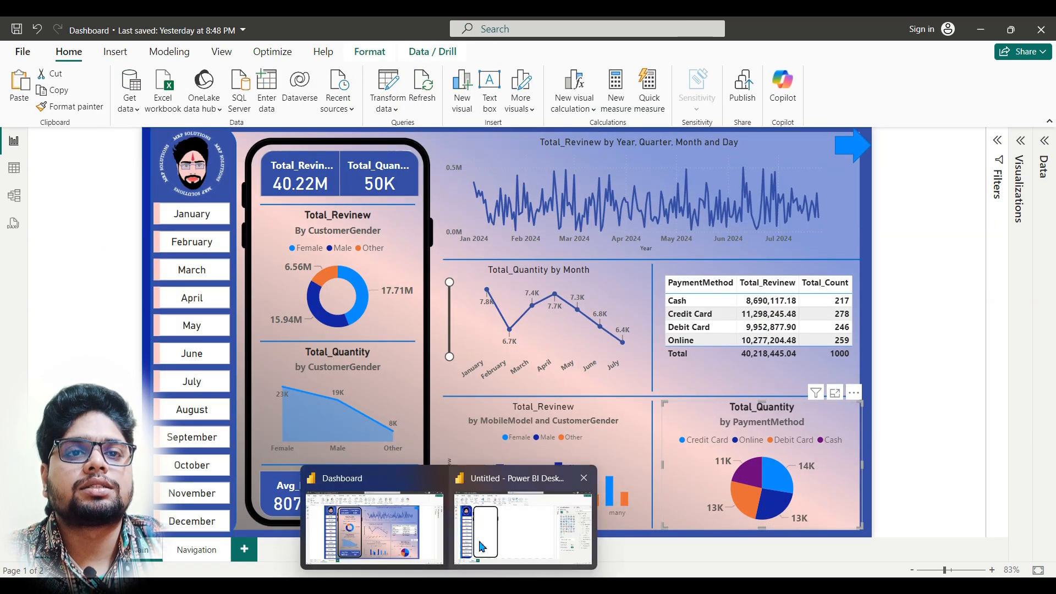
{"action": "left_click", "coordinate": [465, 514]}
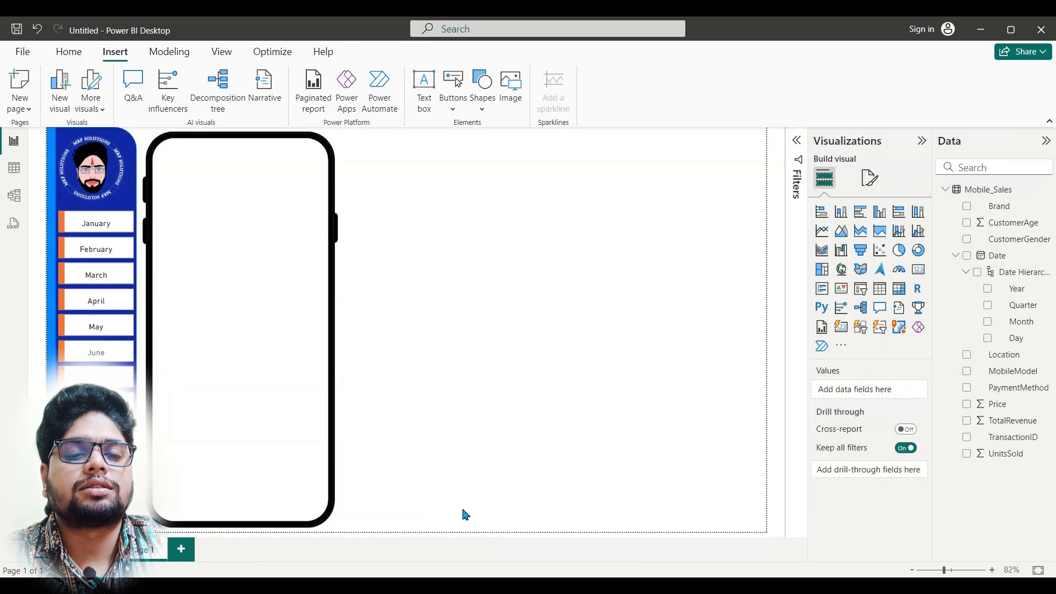
{"action": "left_click", "coordinate": [842, 328]}
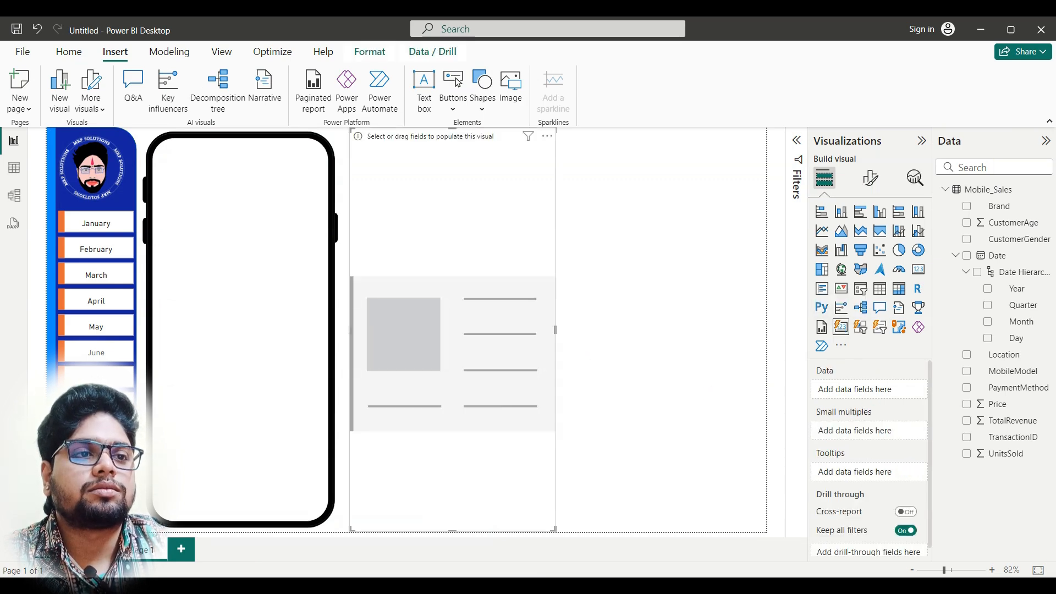
{"action": "mouse_move", "coordinate": [448, 585]}
{"action": "mouse_move", "coordinate": [369, 549]}
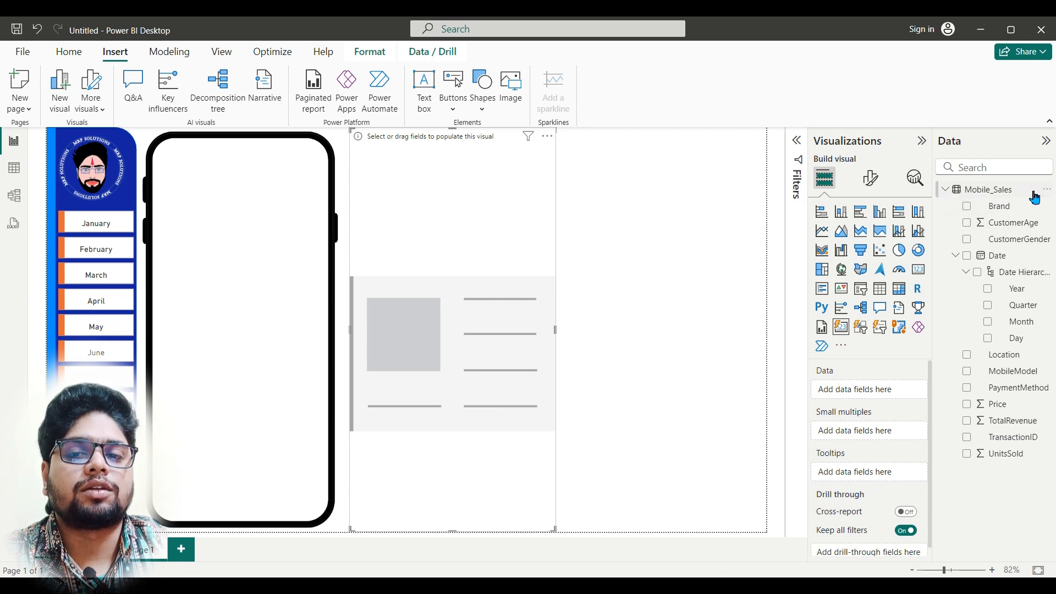
Step: Create the measure Total_revinew = SUM(Mobile_Sales[TotalRevenue]) in the Mobile_Sales table
{"action": "right_click", "coordinate": [989, 193]}
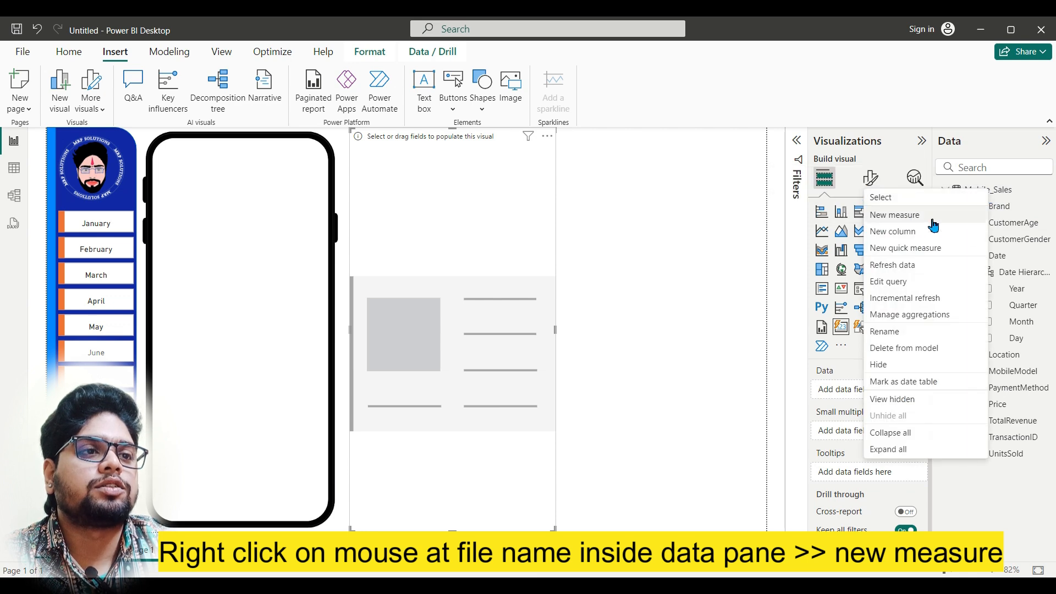
{"action": "left_click", "coordinate": [908, 220]}
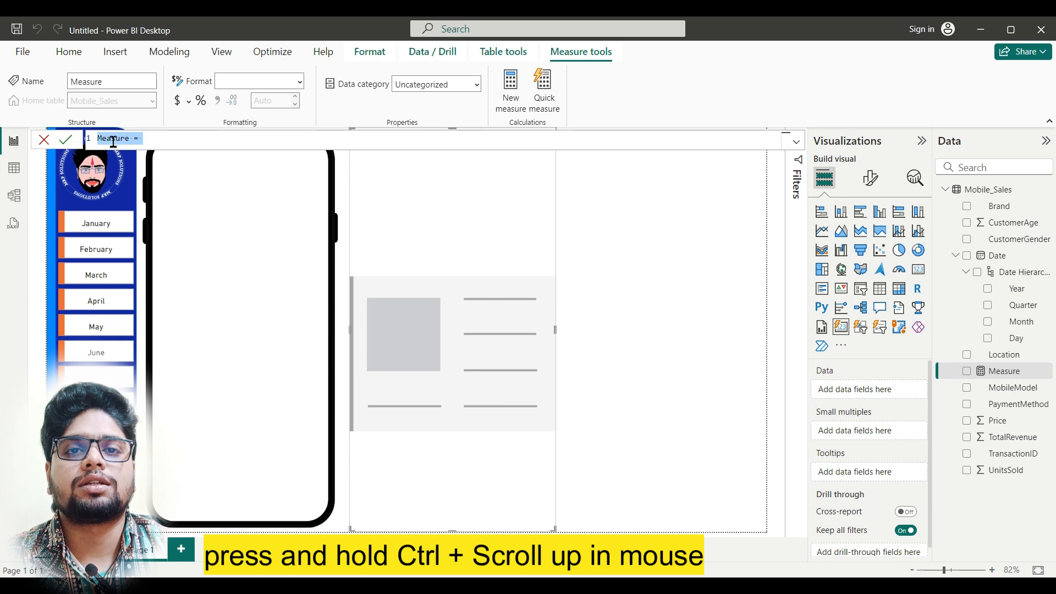
{"action": "scroll", "coordinate": [113, 142], "scroll_direction": "up", "scroll_amount": 4, "text": "ctrl"}
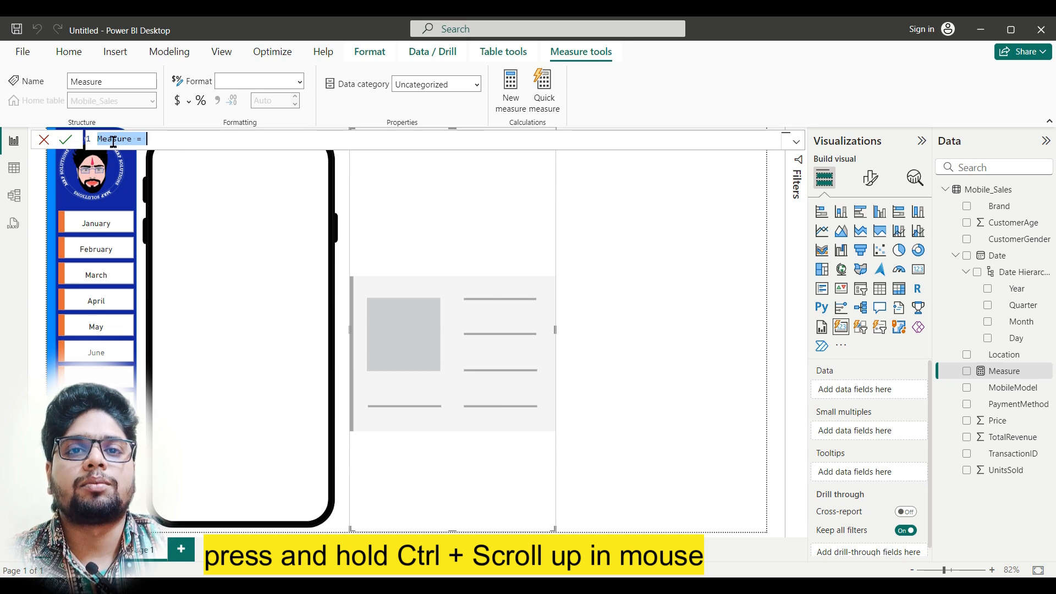
{"action": "scroll", "coordinate": [113, 142], "scroll_direction": "up", "scroll_amount": 4, "text": "ctrl"}
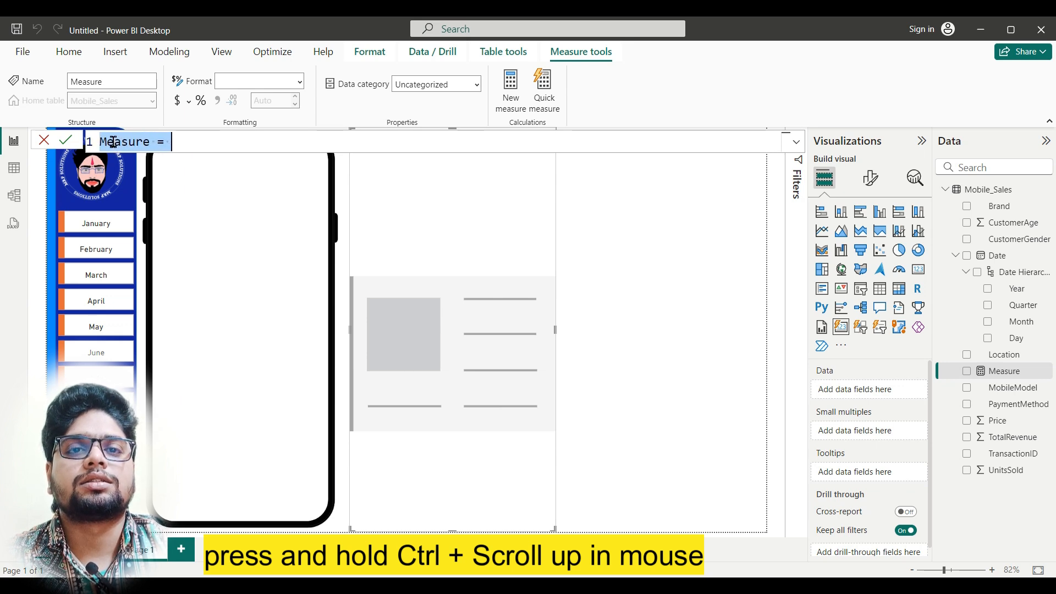
{"action": "scroll", "coordinate": [129, 144], "scroll_direction": "up", "scroll_amount": 1, "text": "ctrl"}
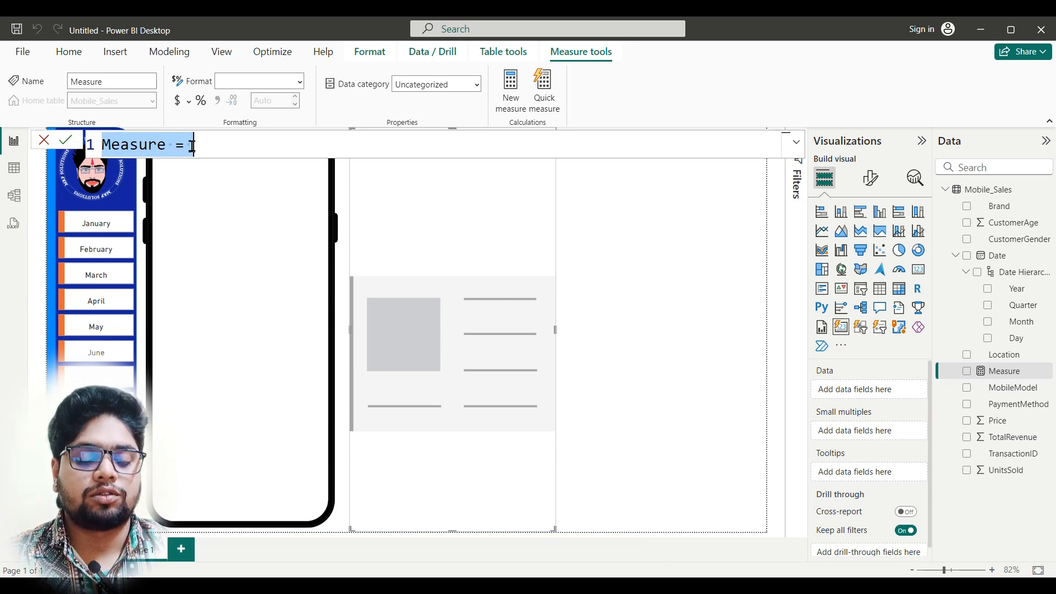
{"action": "type", "text": "Total_revinew"}
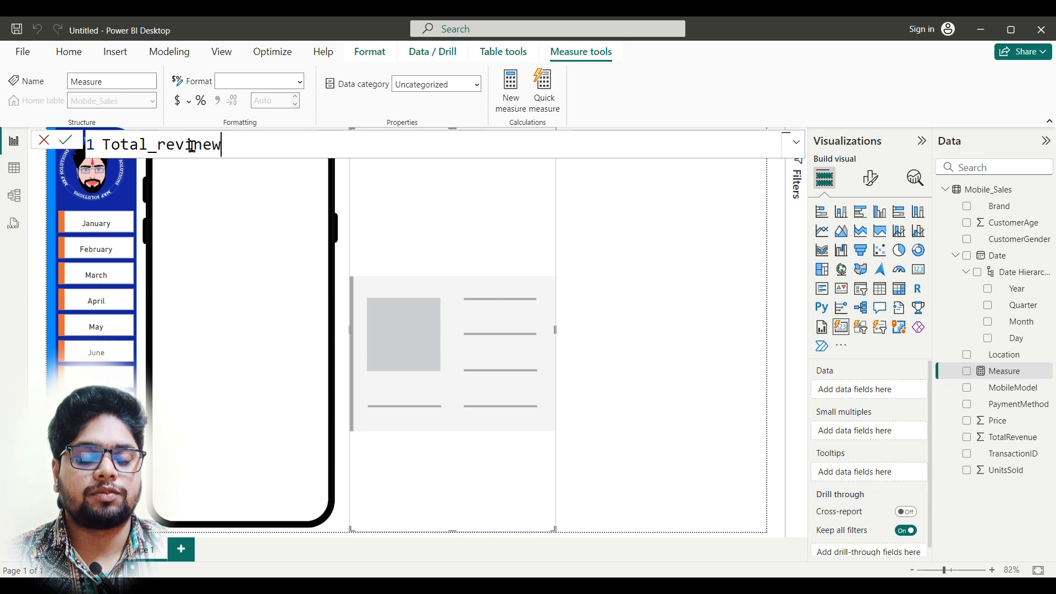
{"action": "type", "text": "sum"}
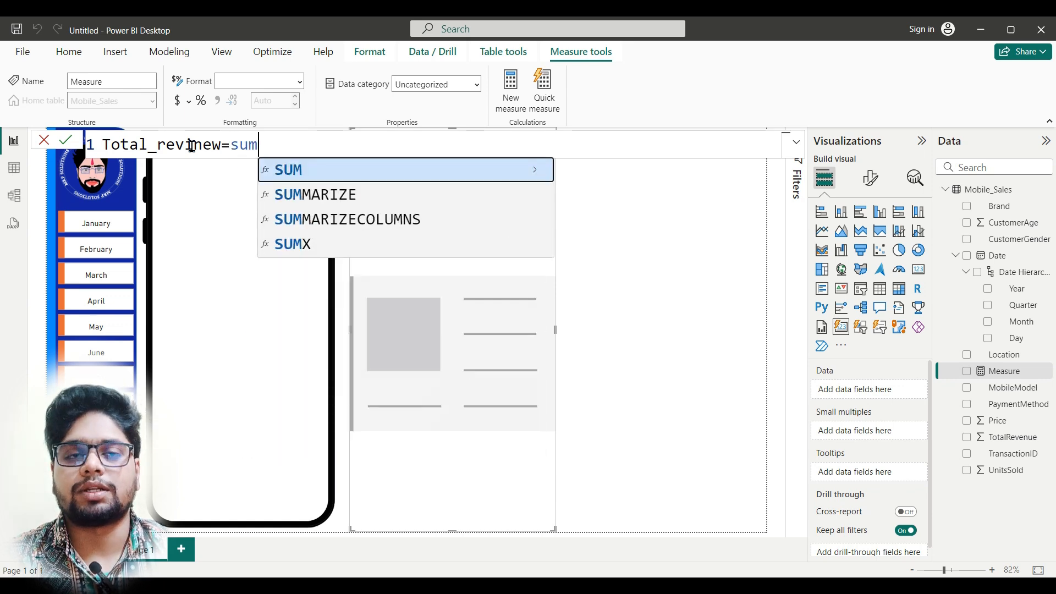
{"action": "key", "text": "Tab"}
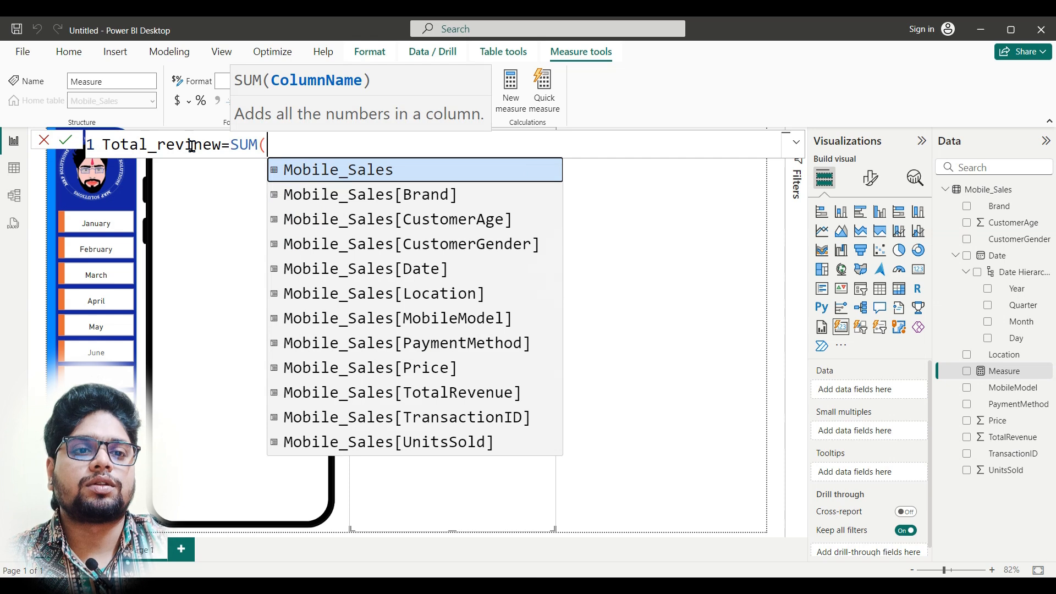
{"action": "key", "text": "Down"}
{"action": "key", "text": "Down"}
{"action": "key", "text": "Down"}
{"action": "key", "text": "Down"}
{"action": "key", "text": "Down"}
{"action": "key", "text": "Down"}
{"action": "key", "text": "Down"}
{"action": "key", "text": "Down"}
{"action": "key", "text": "Down"}
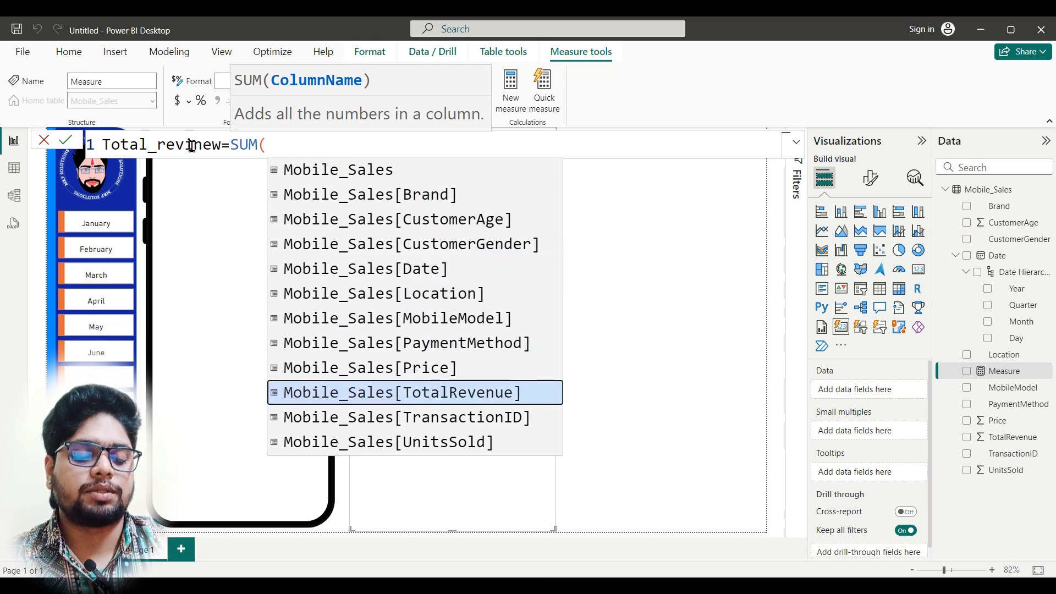
{"action": "key", "text": "Tab"}
{"action": "type", "text": ")"}
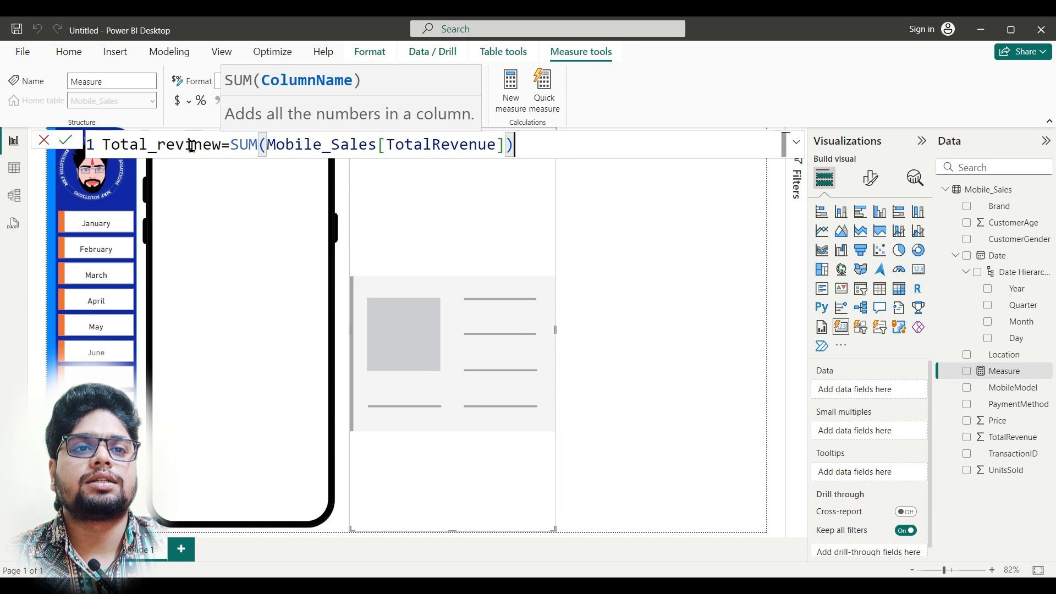
{"action": "key", "text": "Return"}
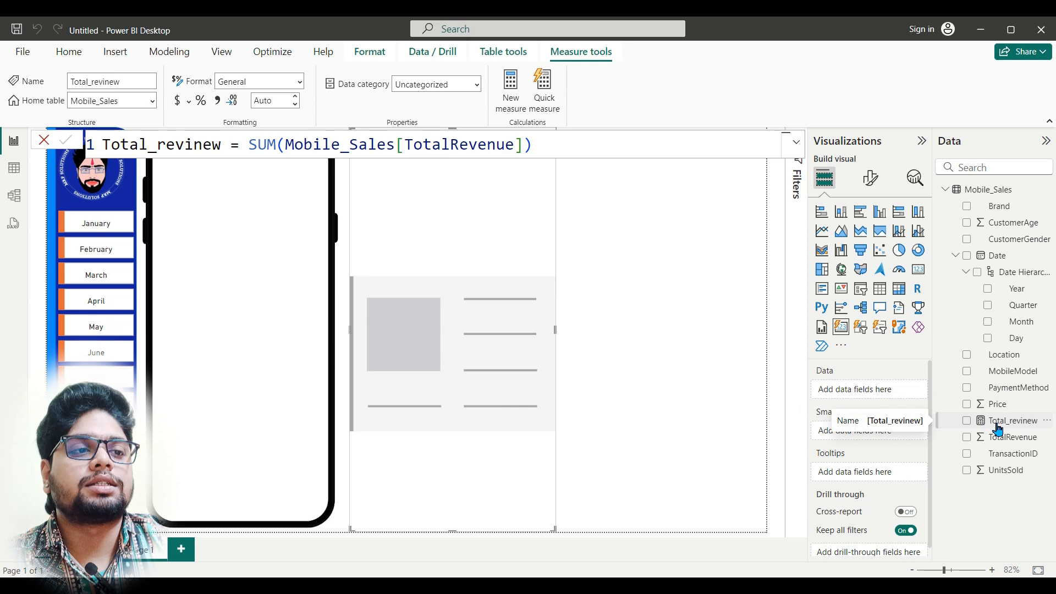
Step: Create a second Mobile_Sales measure, Total_quantity = SUM(Mobile_Sales[UnitsSold])
{"action": "right_click", "coordinate": [998, 196]}
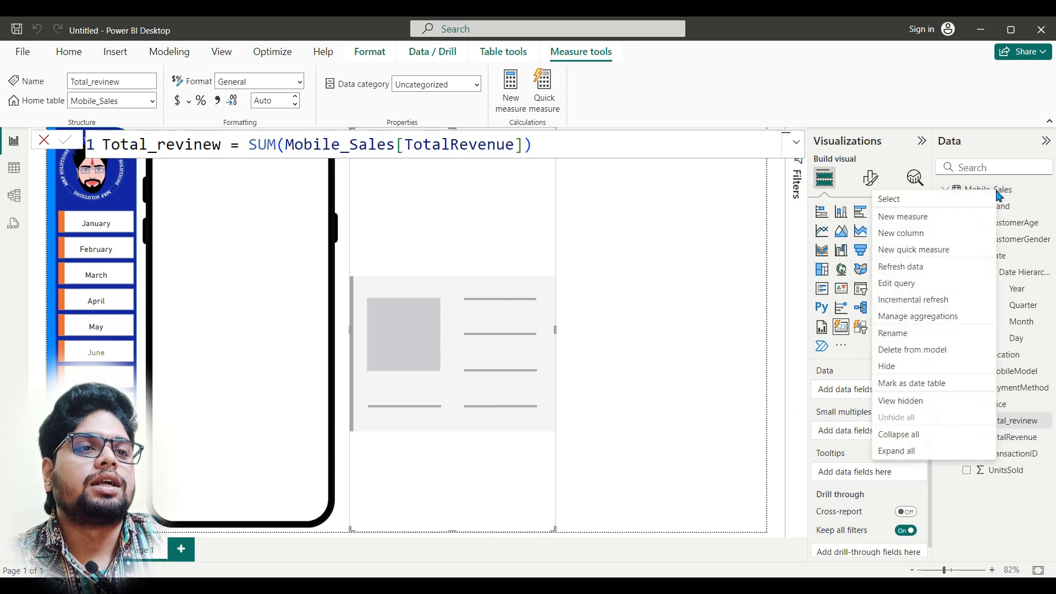
{"action": "left_click", "coordinate": [947, 220]}
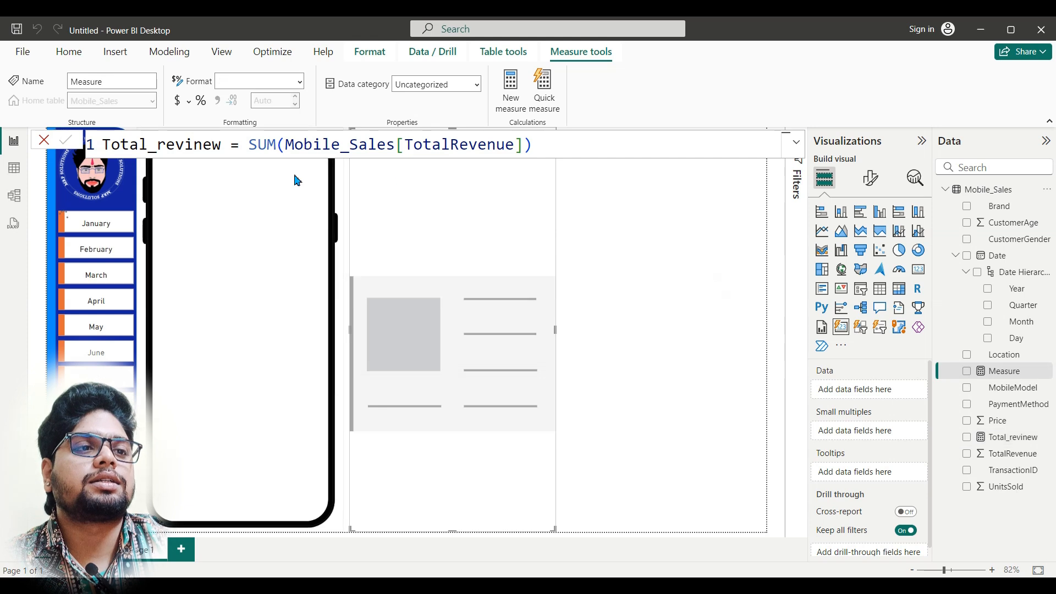
{"action": "type", "text": "T"}
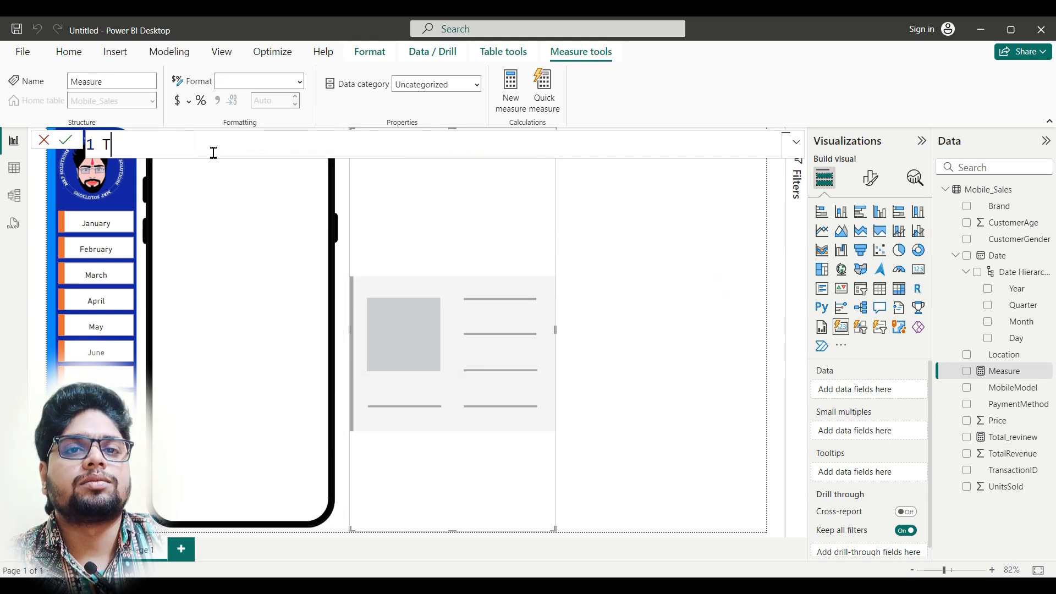
{"action": "type", "text": "otal_quantity="}
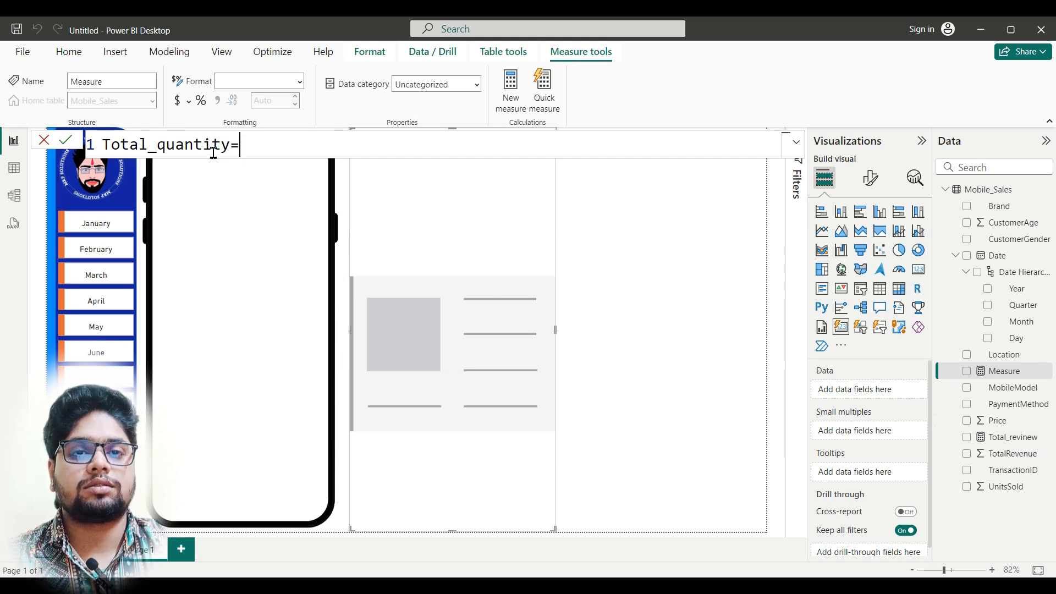
{"action": "type", "text": "sum"}
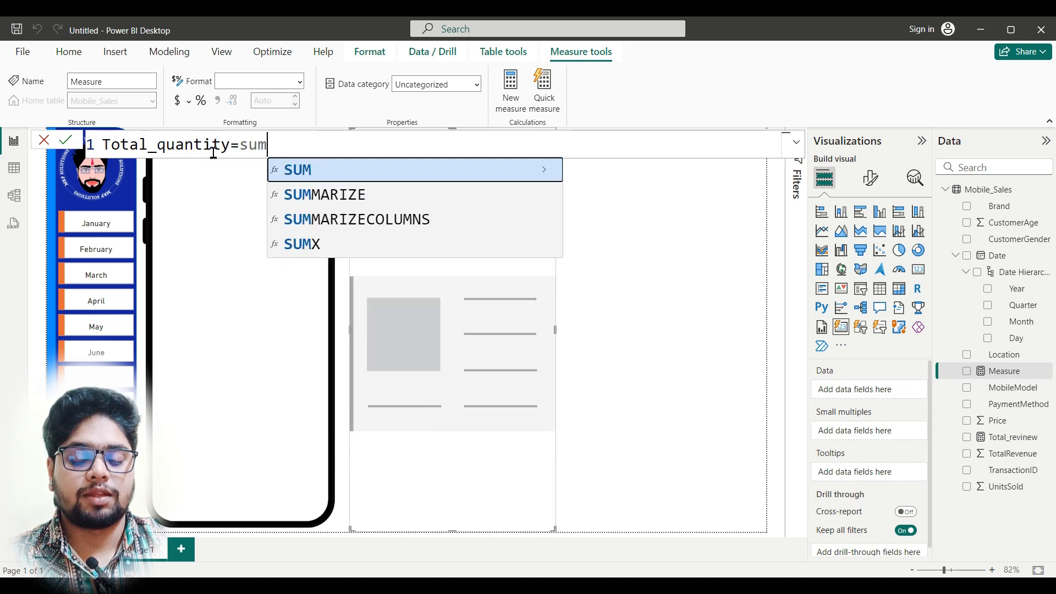
{"action": "key", "text": "Tab"}
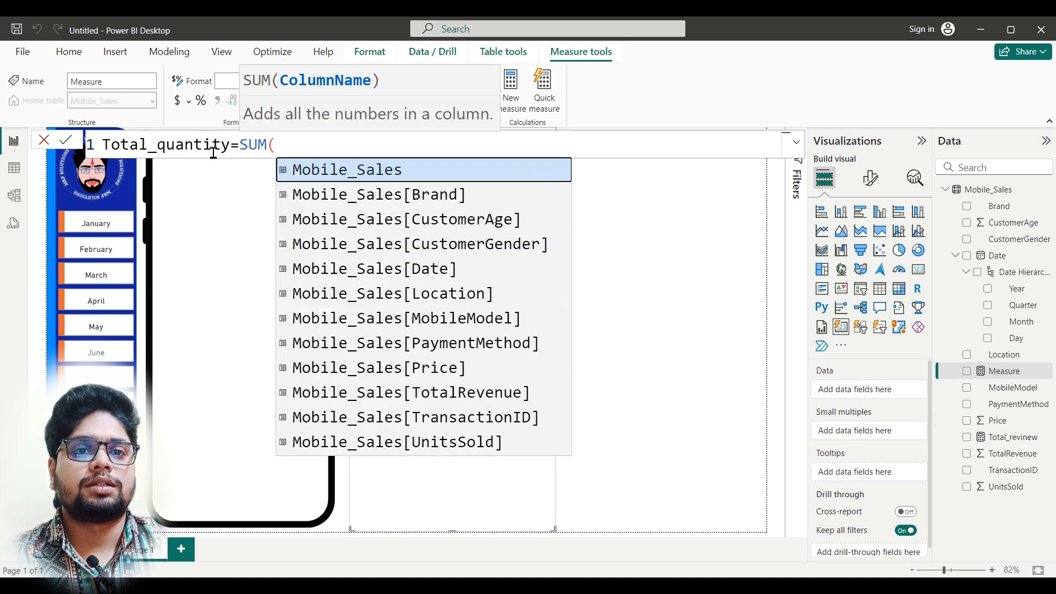
{"action": "key", "text": "Down"}
{"action": "key", "text": "Up"}
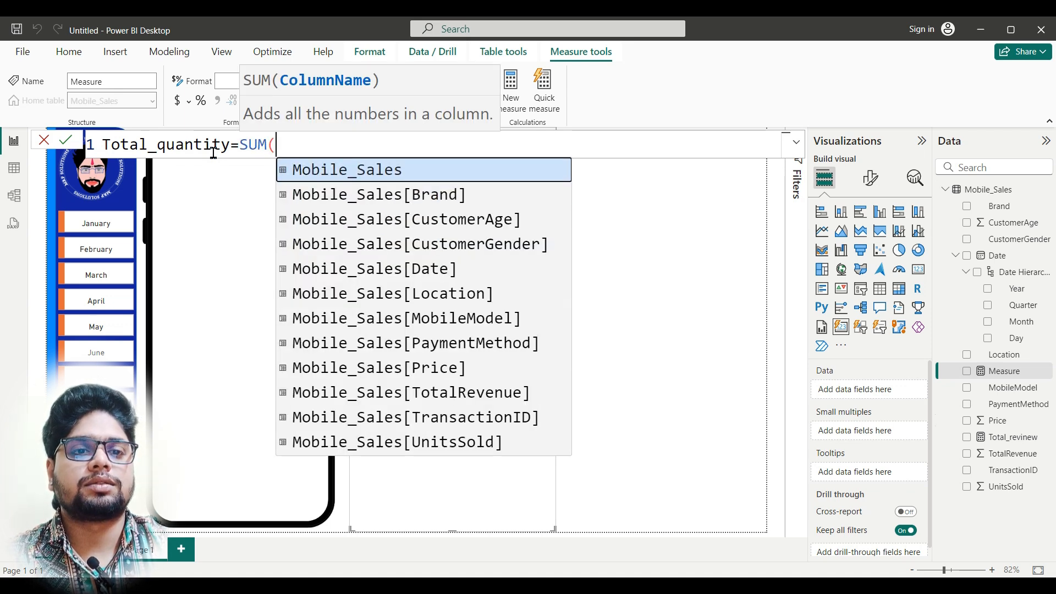
{"action": "key", "text": "Up"}
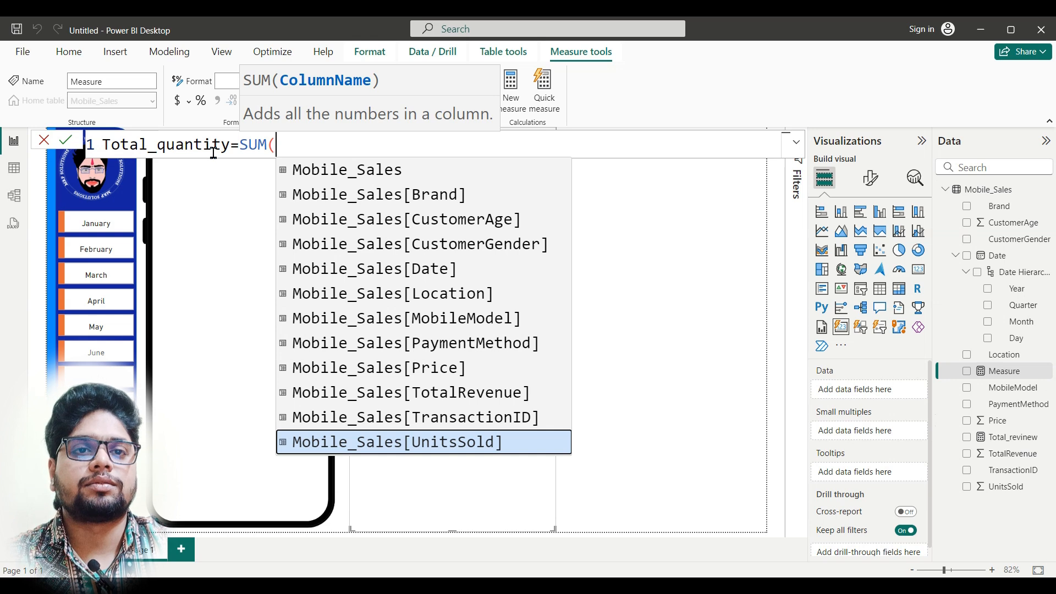
{"action": "key", "text": "Tab"}
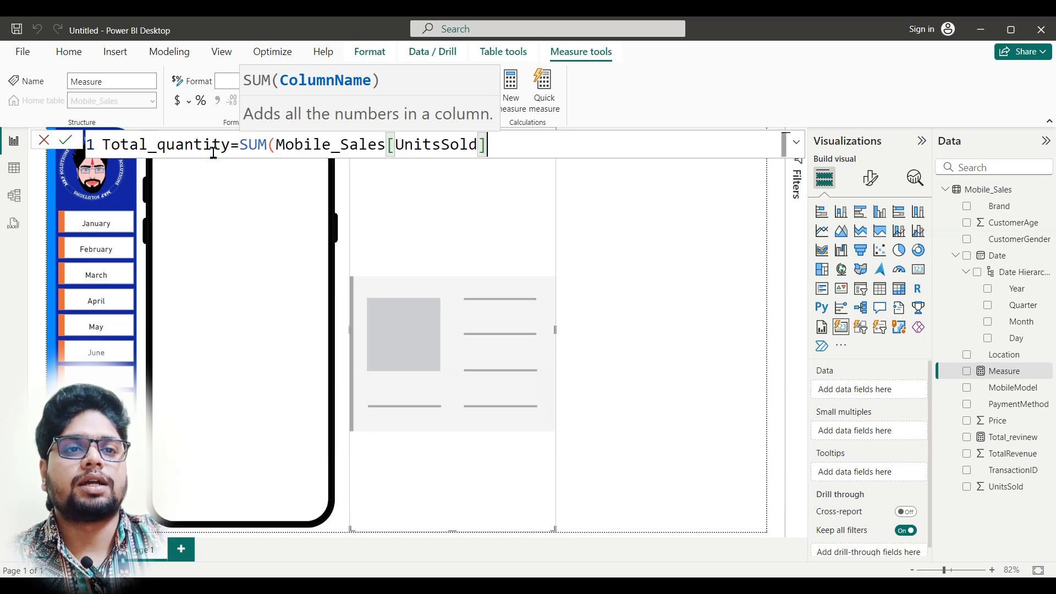
{"action": "type", "text": ")"}
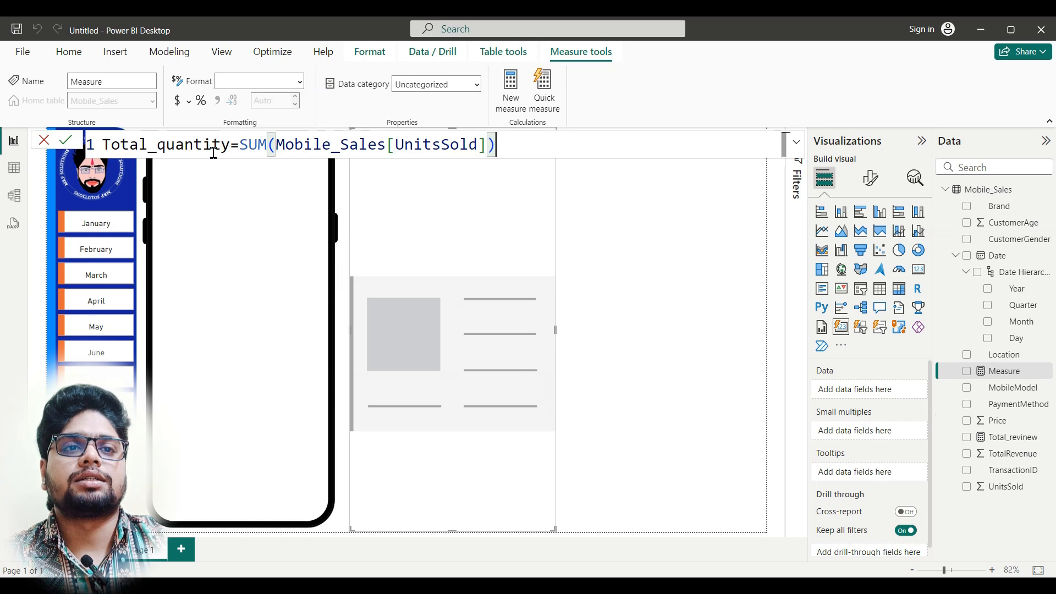
{"action": "key", "text": "Return"}
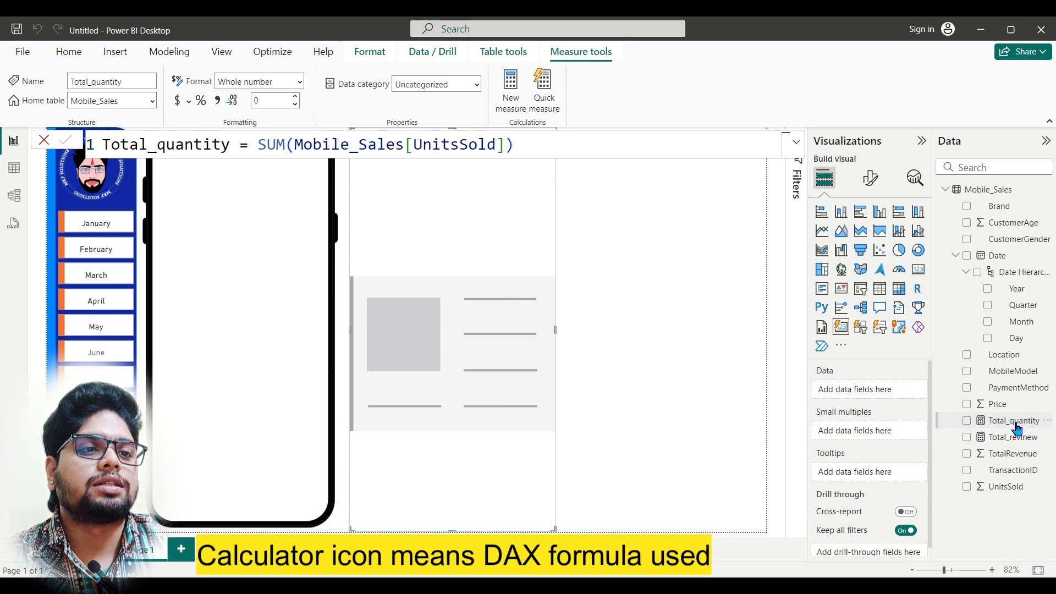
Step: Add the Total_quantity and Total_revinew measures to the new card visual's data, with Total_revinew placed first
{"action": "left_click_drag", "start_coordinate": [1011, 427], "coordinate": [880, 396]}
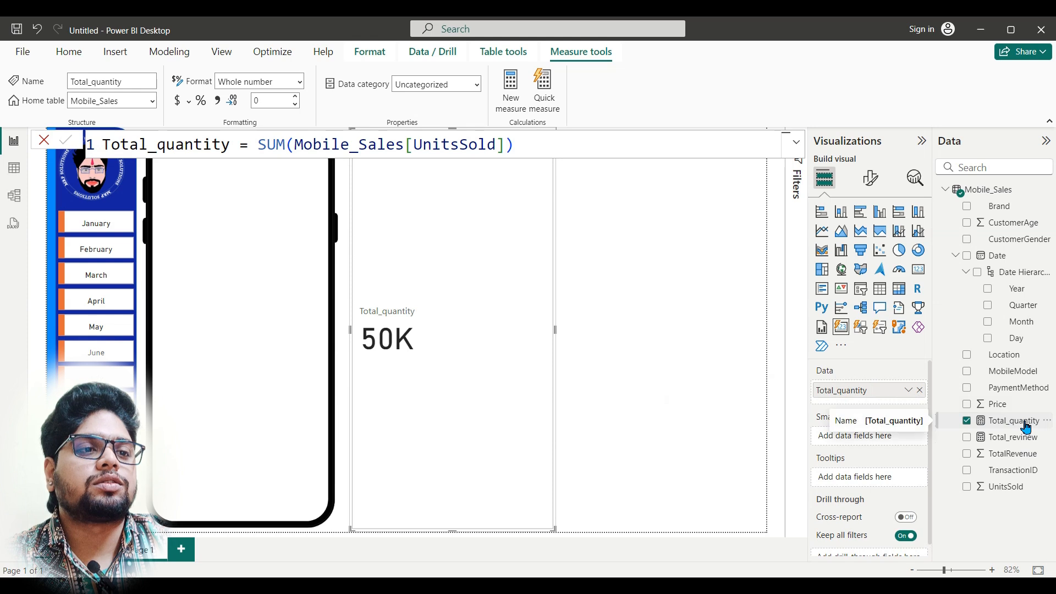
{"action": "left_click_drag", "start_coordinate": [1024, 439], "coordinate": [883, 391]}
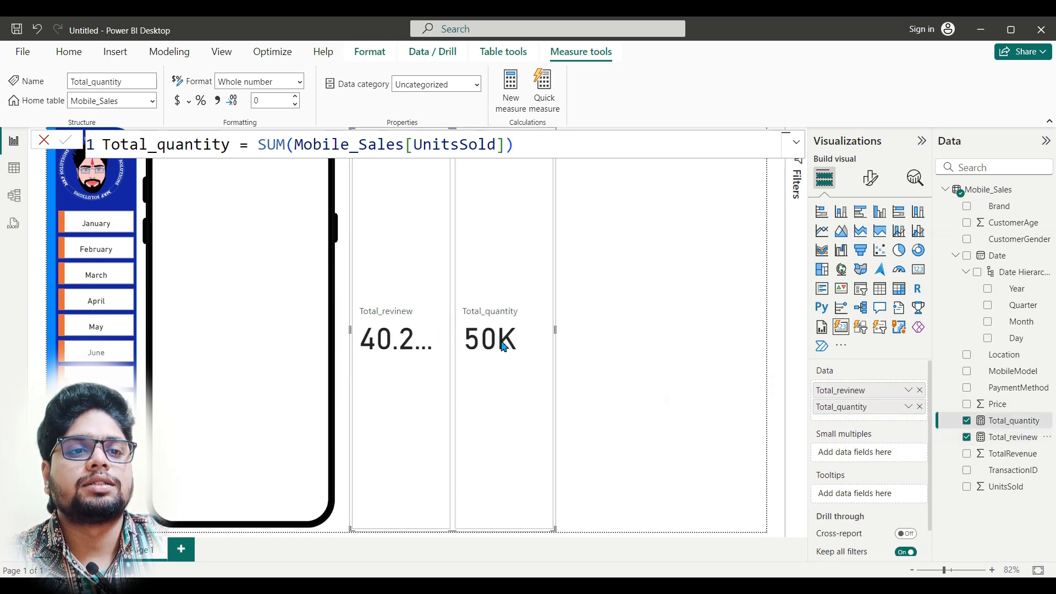
Step: Resize the card visual into a short strip and move it to the top of the phone frame
{"action": "left_click_drag", "start_coordinate": [556, 333], "coordinate": [683, 327]}
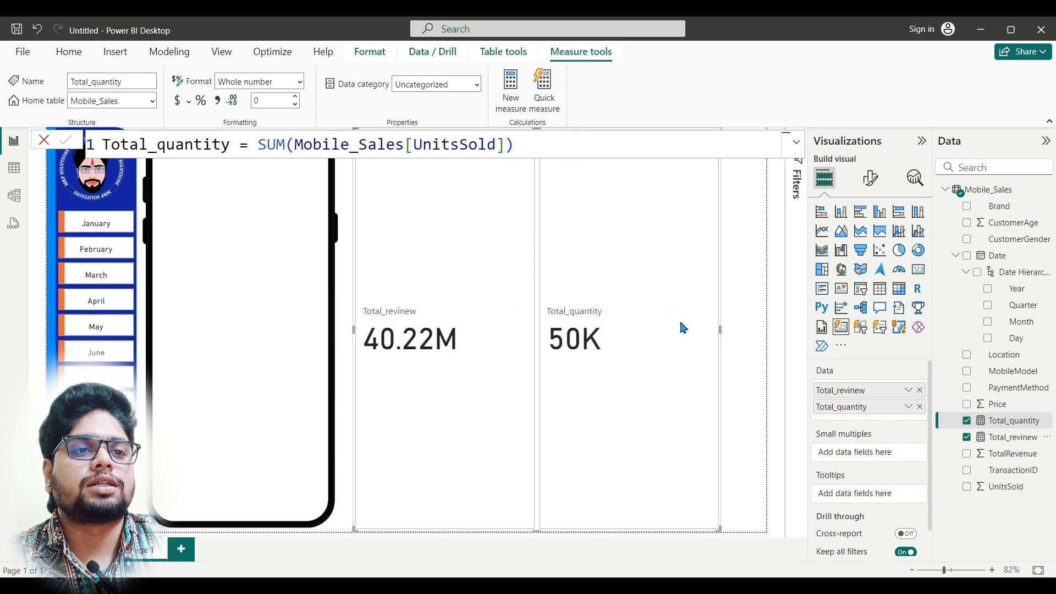
{"action": "left_click", "coordinate": [747, 478]}
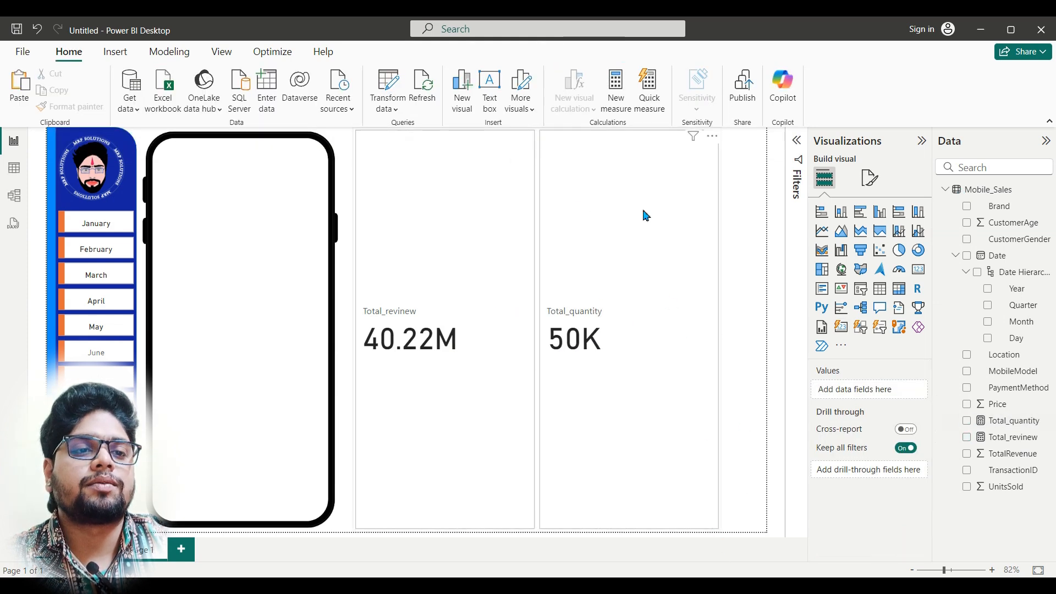
{"action": "left_click", "coordinate": [719, 532]}
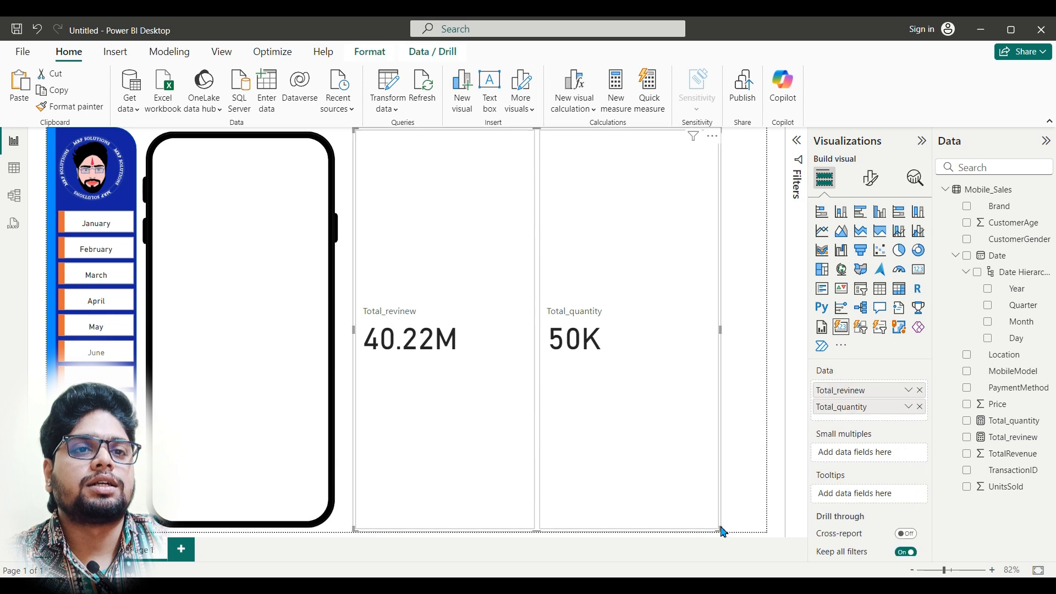
{"action": "left_click_drag", "start_coordinate": [719, 531], "coordinate": [658, 213]}
{"action": "left_click_drag", "start_coordinate": [619, 181], "coordinate": [423, 207]}
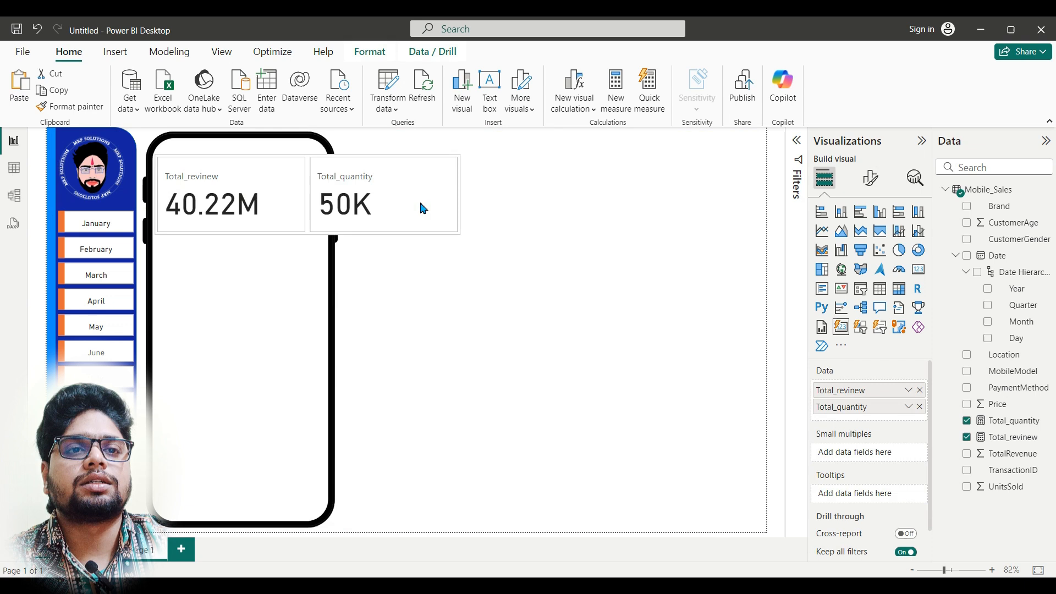
{"action": "left_click", "coordinate": [465, 200]}
{"action": "left_click", "coordinate": [464, 201]}
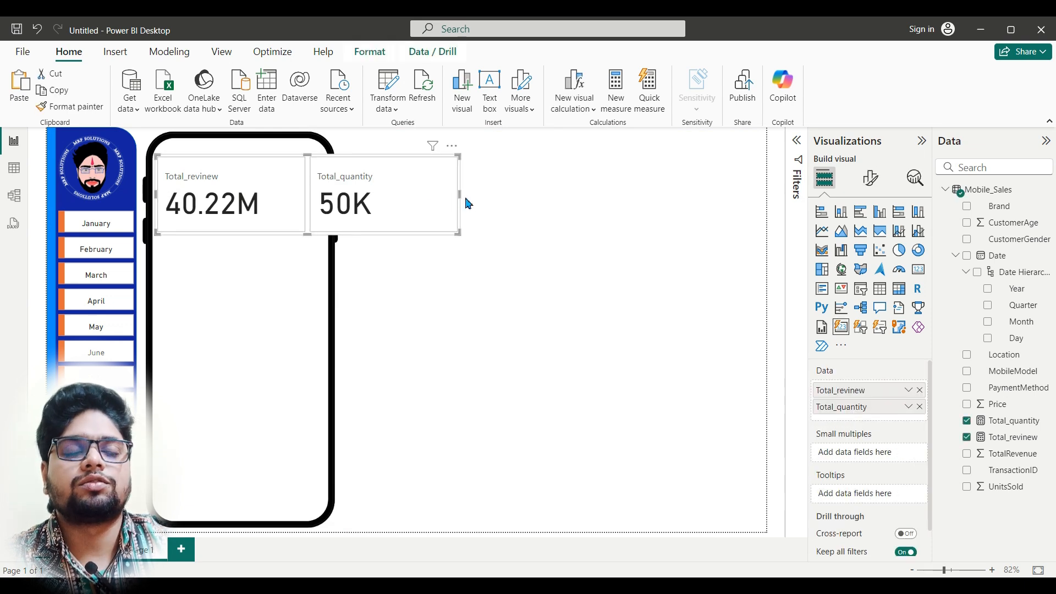
Step: Set the card visual's layout style to Table
{"action": "left_click", "coordinate": [871, 178]}
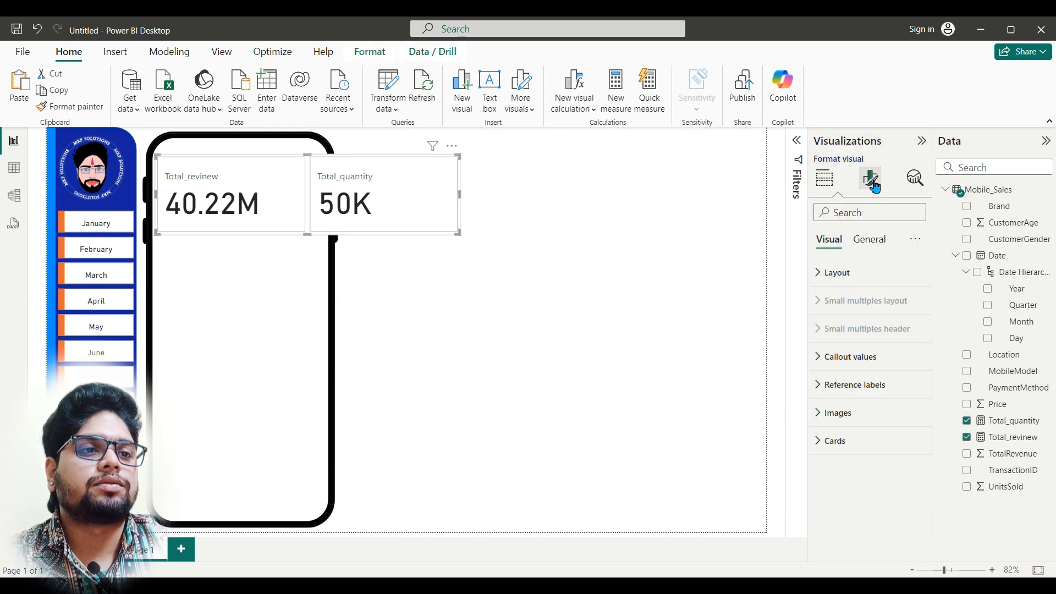
{"action": "left_click", "coordinate": [850, 280]}
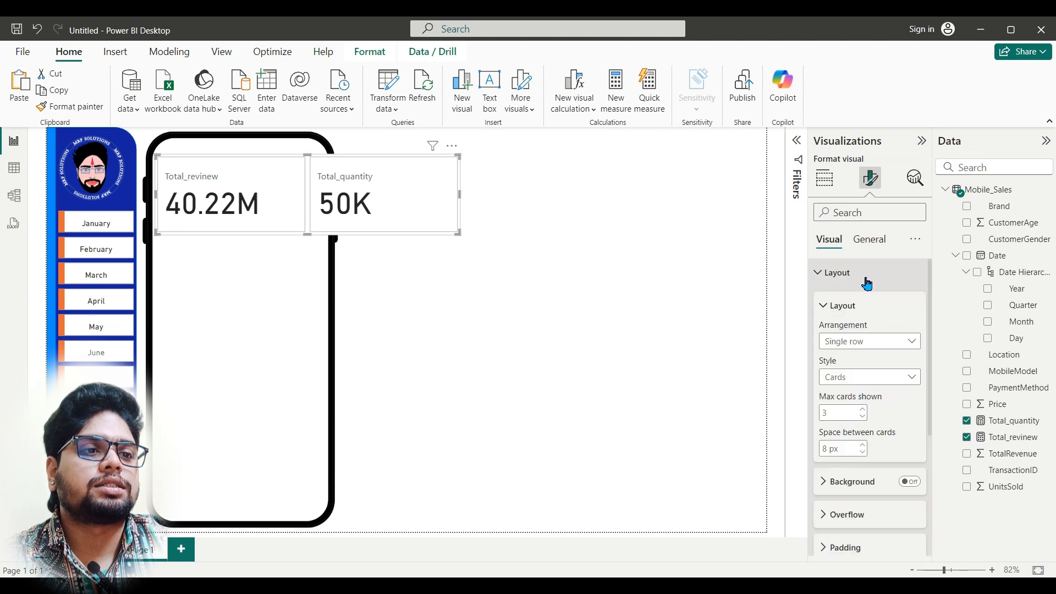
{"action": "left_click", "coordinate": [910, 384]}
{"action": "left_click", "coordinate": [874, 410]}
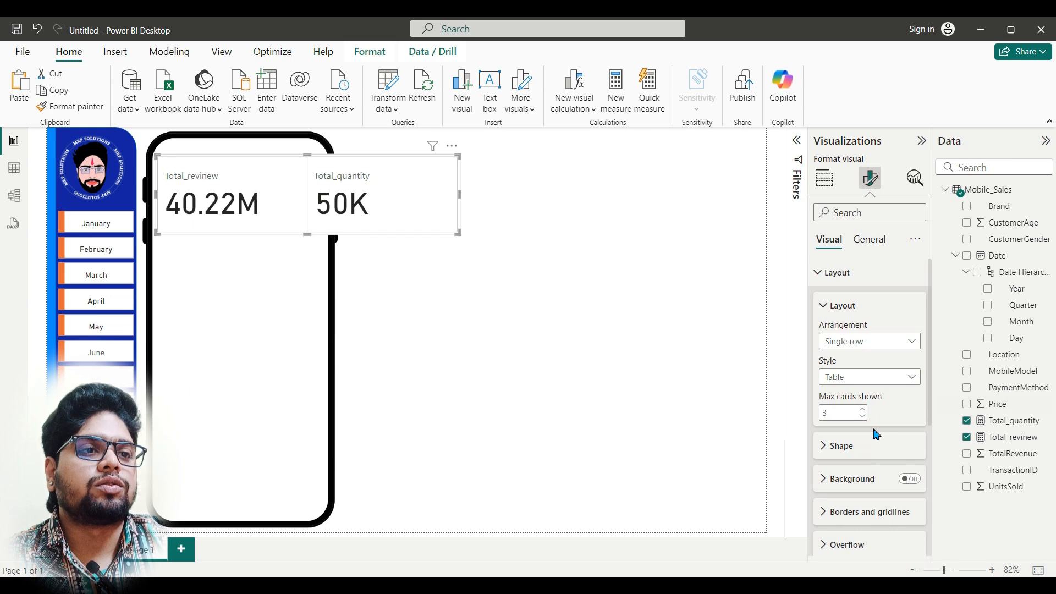
{"action": "scroll", "coordinate": [877, 436], "scroll_direction": "down", "scroll_amount": 2}
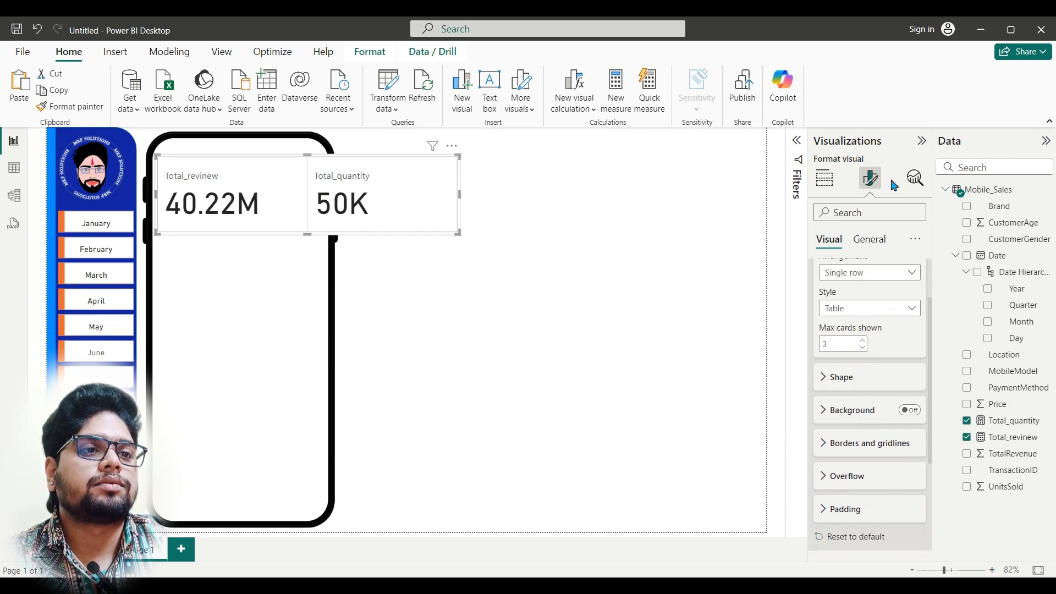
Step: Turn off the card visual's overall background effect
{"action": "left_click", "coordinate": [876, 242]}
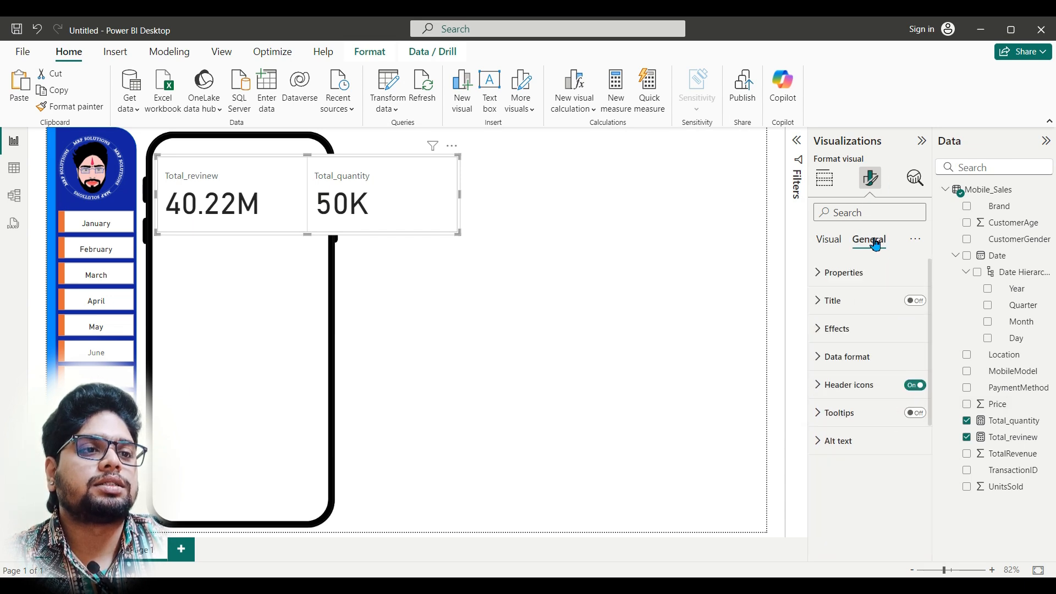
{"action": "left_click", "coordinate": [872, 340]}
{"action": "left_click", "coordinate": [913, 367]}
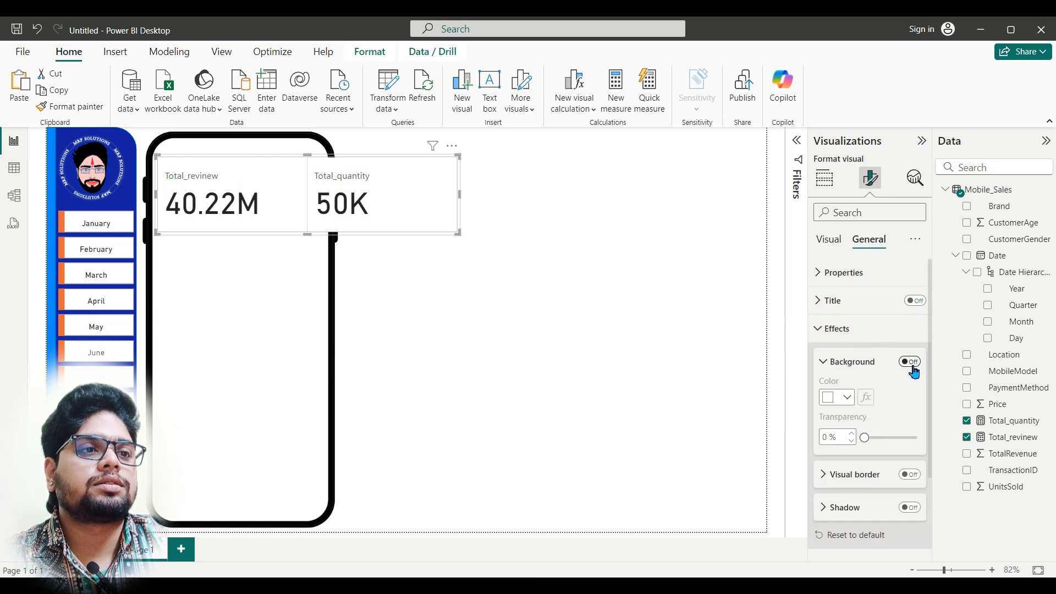
Step: Center the card visual's callout values horizontally
{"action": "left_click", "coordinate": [831, 242]}
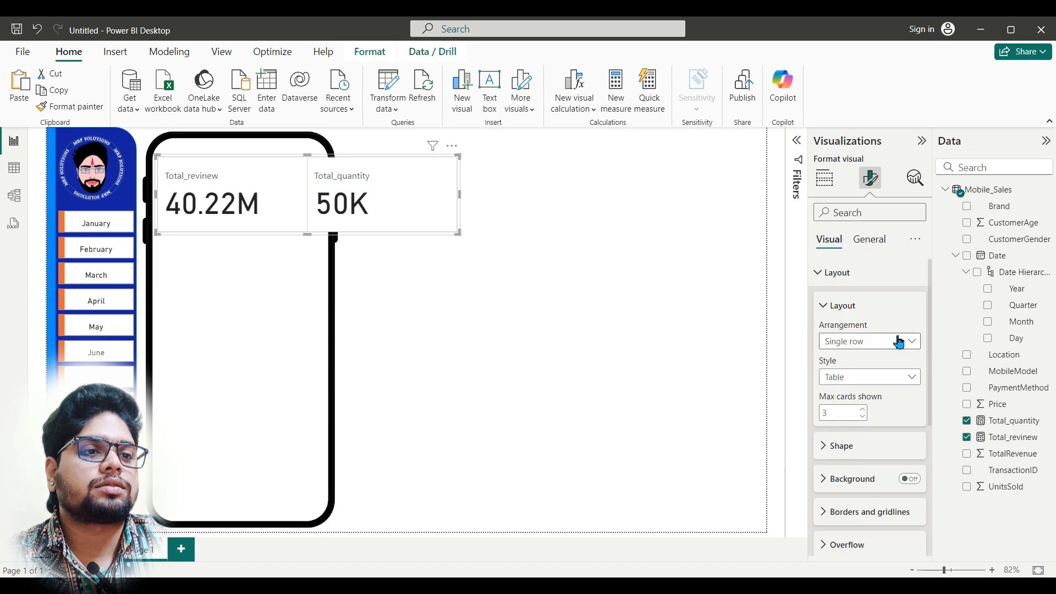
{"action": "scroll", "coordinate": [882, 451], "scroll_direction": "down", "scroll_amount": 1}
{"action": "scroll", "coordinate": [882, 458], "scroll_direction": "down", "scroll_amount": 7}
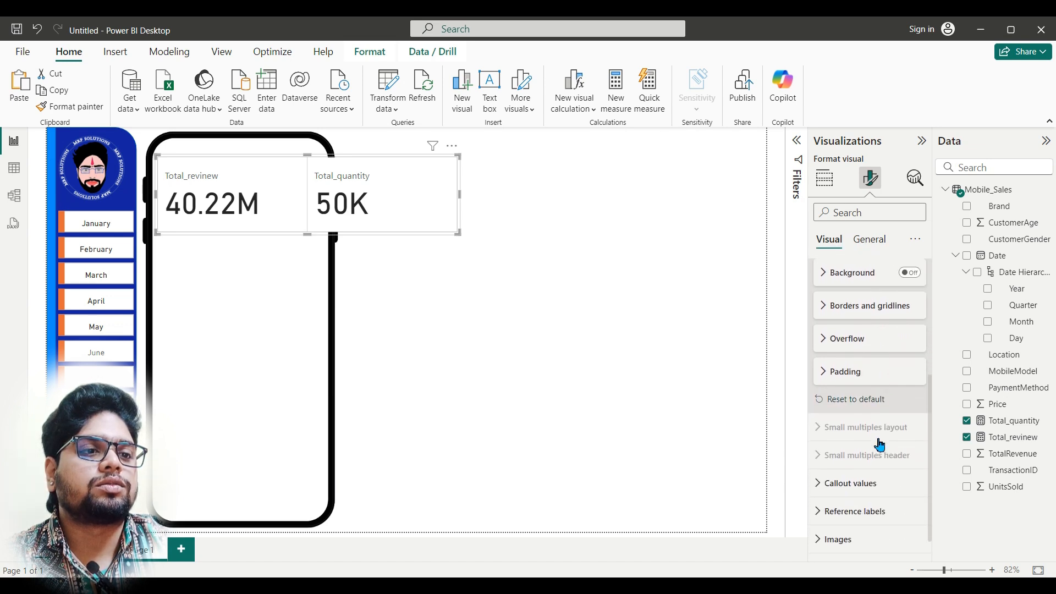
{"action": "left_click", "coordinate": [873, 460]}
{"action": "scroll", "coordinate": [880, 460], "scroll_direction": "down", "scroll_amount": 5}
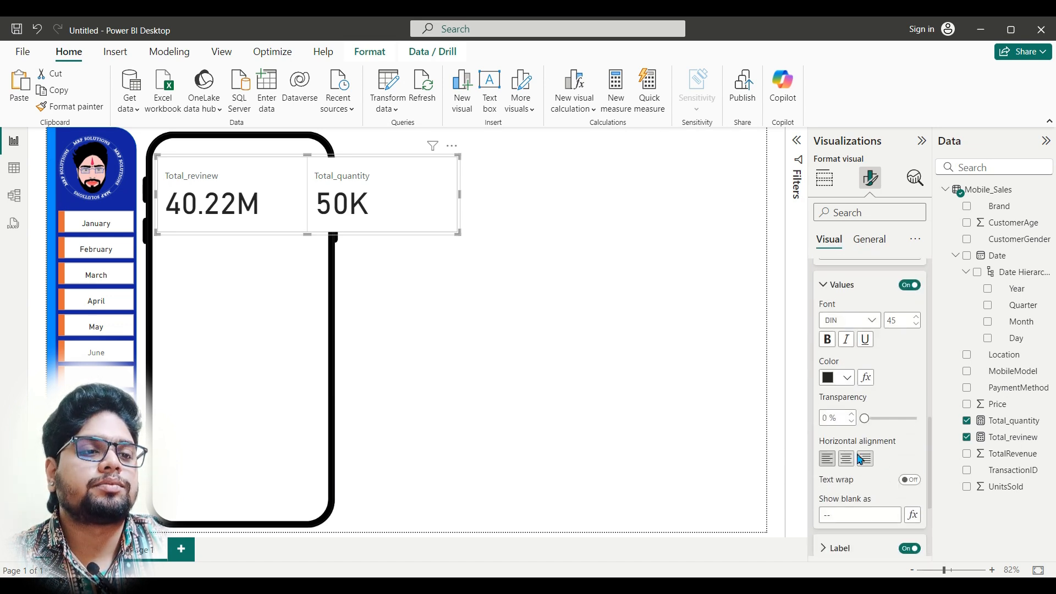
{"action": "left_click", "coordinate": [846, 460]}
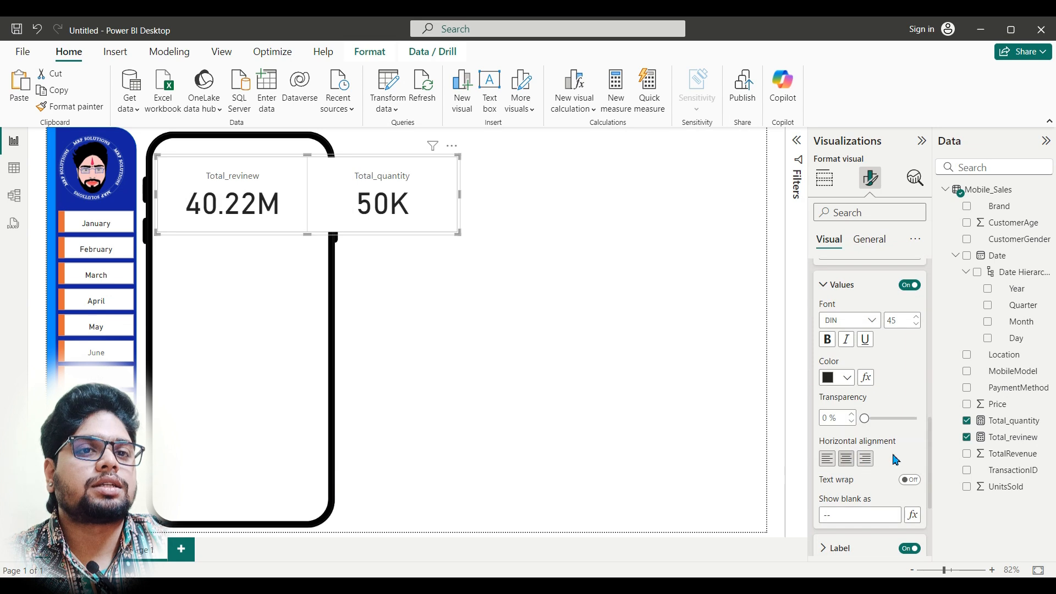
Step: Set the callout values' font size to 30 and narrow the card visual to fit inside the top of the phone frame
{"action": "left_click", "coordinate": [917, 324]}
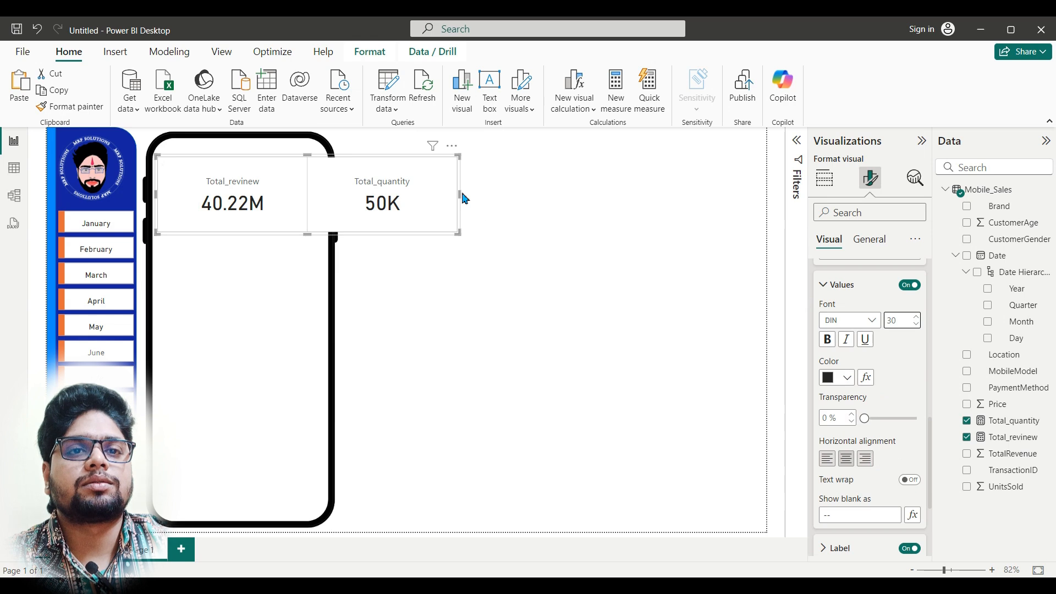
{"action": "left_click_drag", "start_coordinate": [461, 194], "coordinate": [323, 197]}
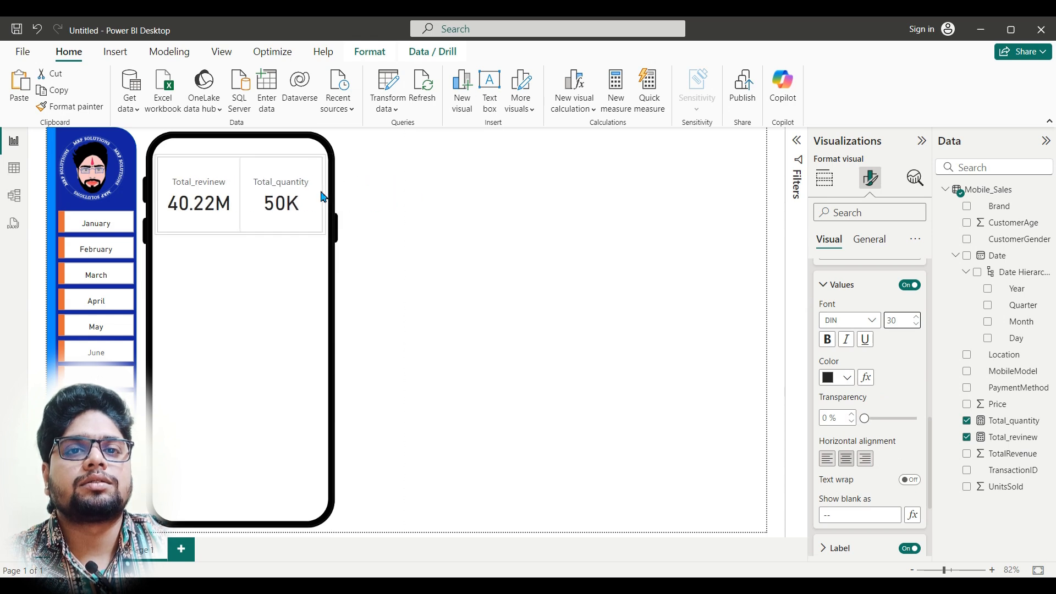
{"action": "left_click_drag", "start_coordinate": [252, 180], "coordinate": [252, 172]}
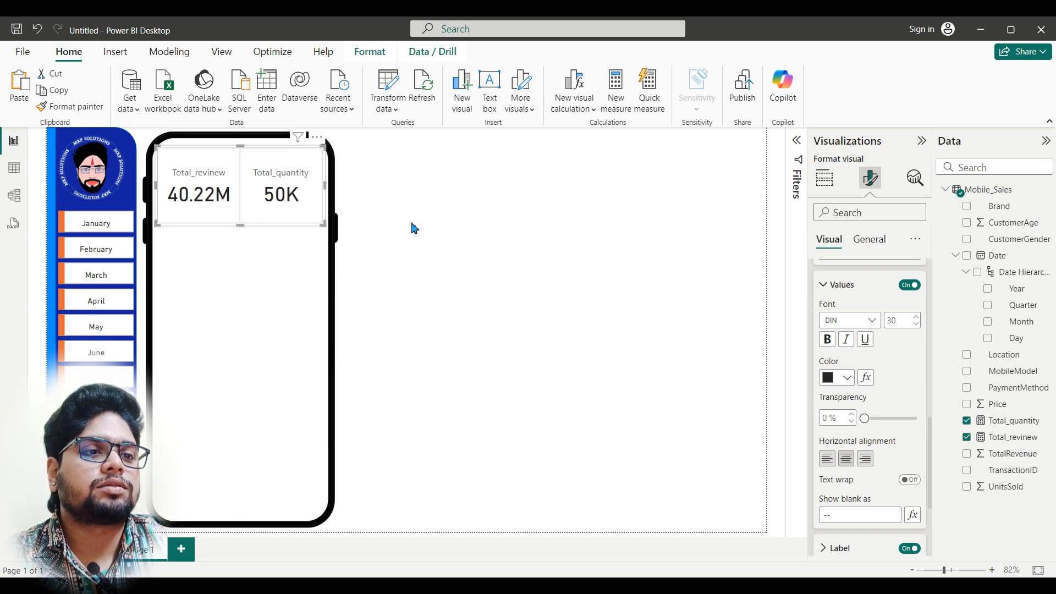
Step: Format the card visual's callout labels as bold, size 13 and light grey
{"action": "scroll", "coordinate": [880, 424], "scroll_direction": "down", "scroll_amount": 3}
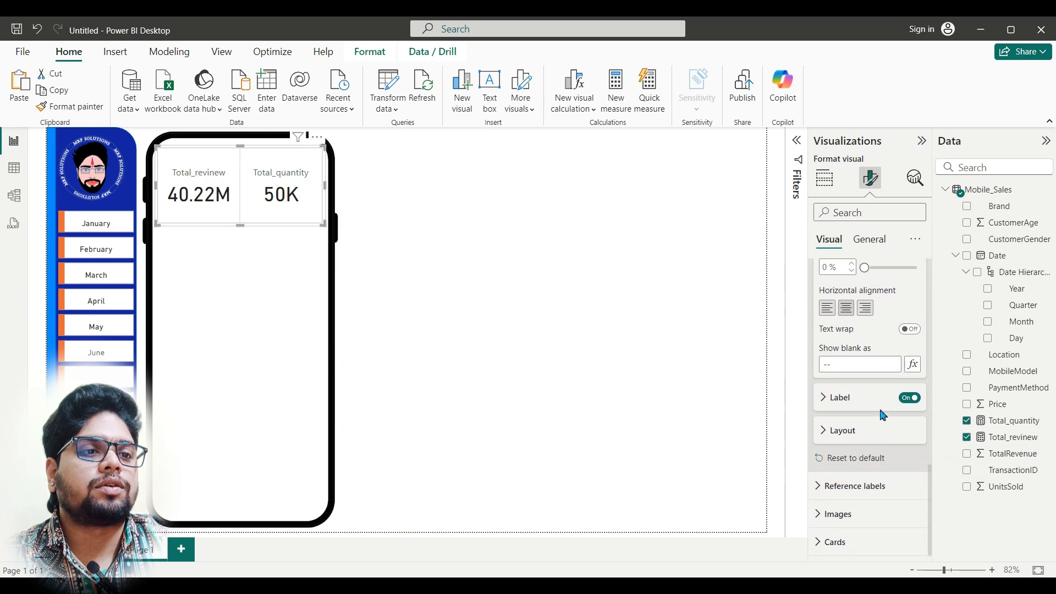
{"action": "left_click", "coordinate": [824, 399]}
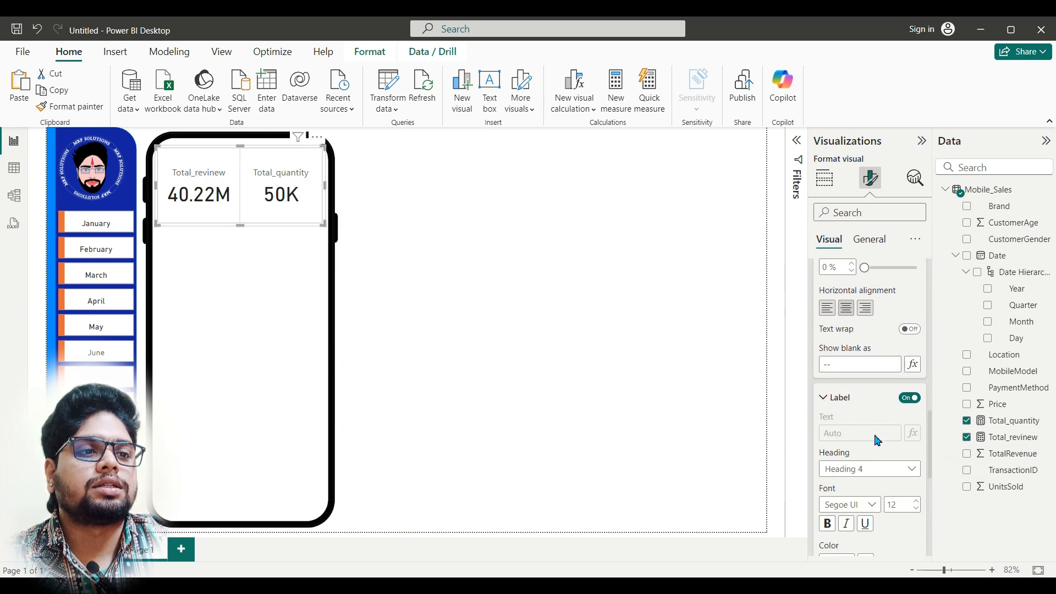
{"action": "scroll", "coordinate": [878, 440], "scroll_direction": "down", "scroll_amount": 1}
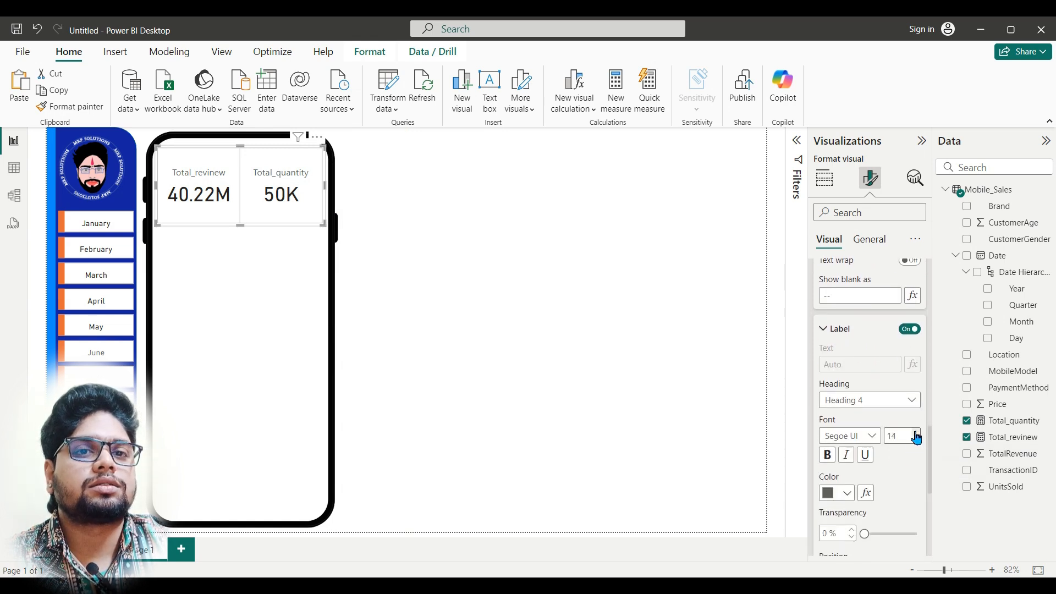
{"action": "left_click", "coordinate": [917, 440]}
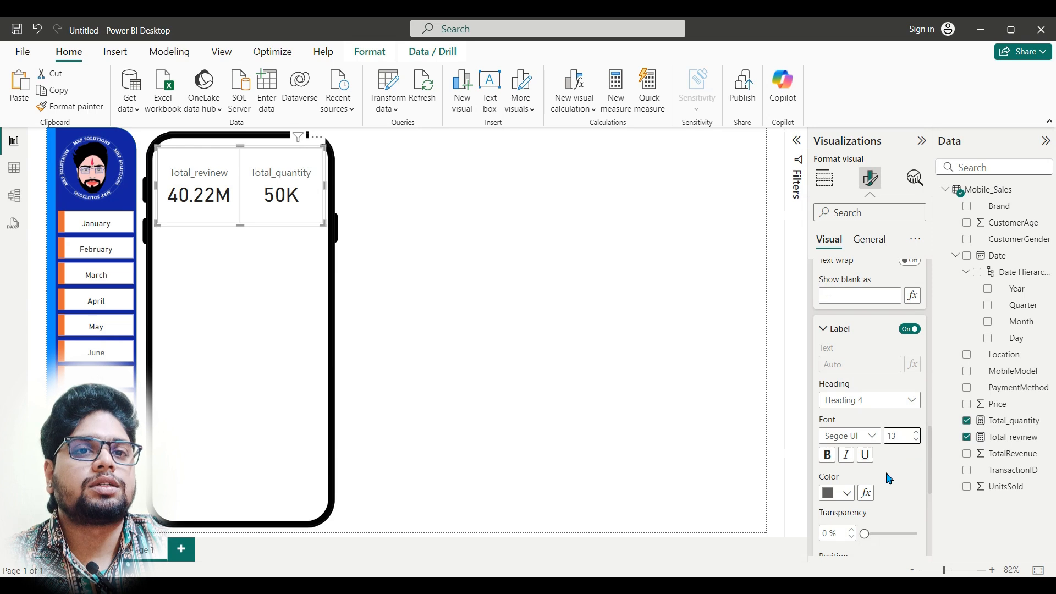
{"action": "left_click", "coordinate": [828, 455]}
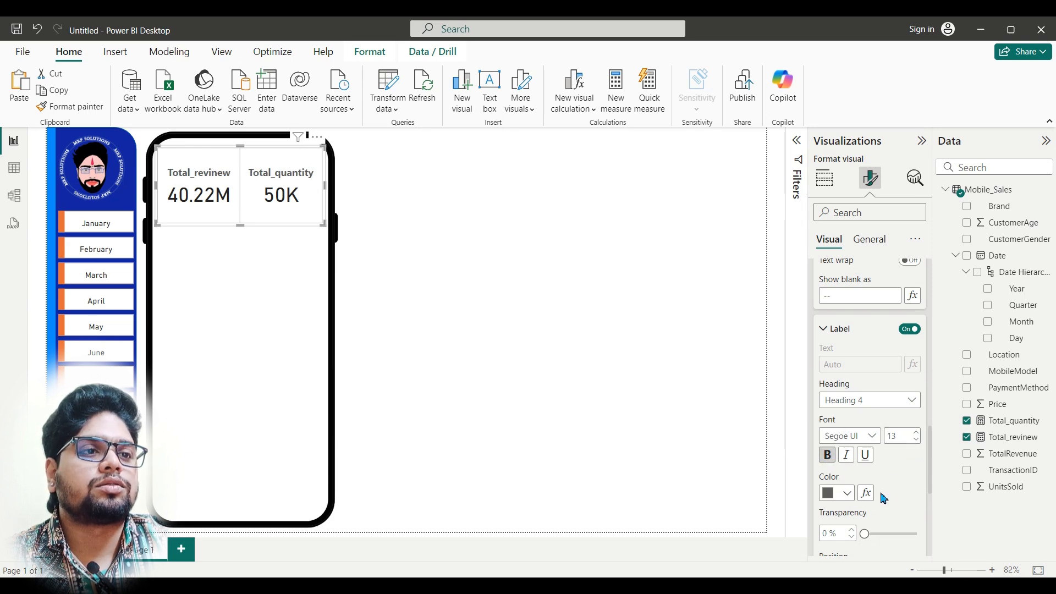
{"action": "left_click", "coordinate": [847, 493]}
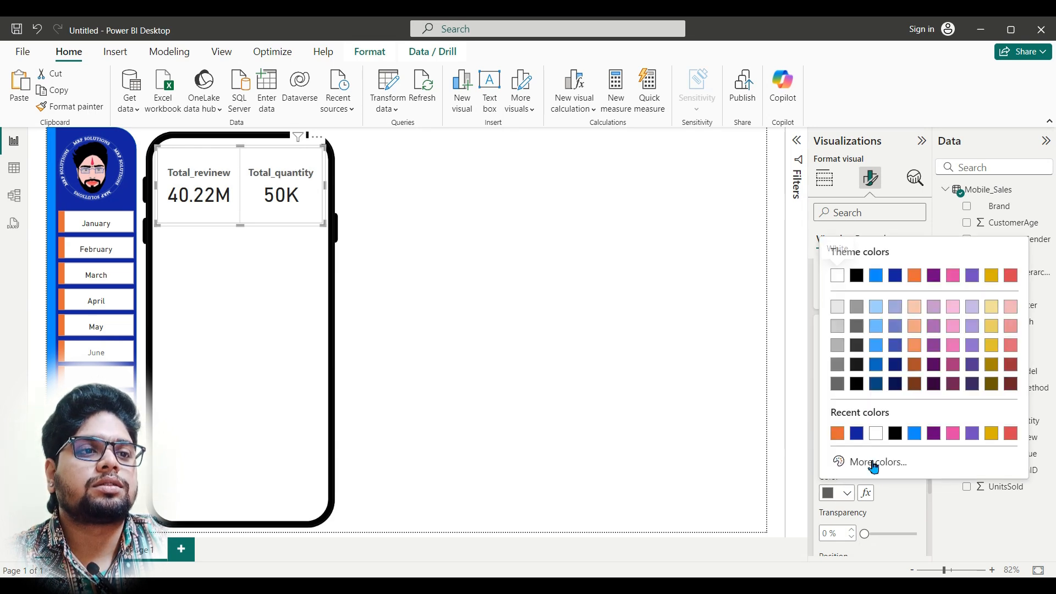
{"action": "left_click", "coordinate": [857, 308]}
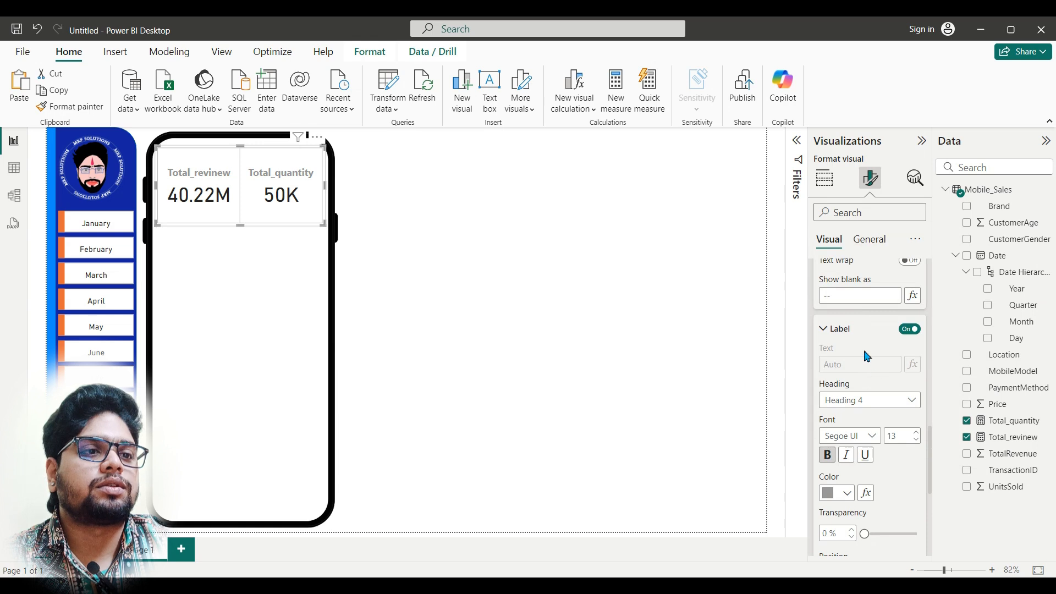
Step: Set the color of the card visual's callout values to white
{"action": "scroll", "coordinate": [866, 357], "scroll_direction": "up", "scroll_amount": 3}
{"action": "left_click", "coordinate": [852, 366]}
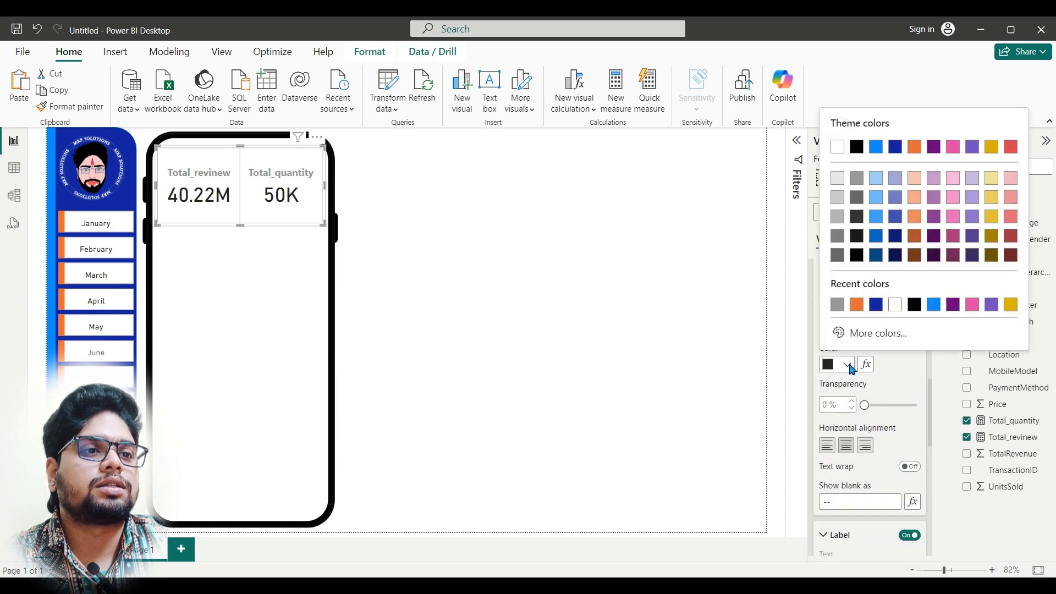
{"action": "left_click", "coordinate": [894, 309]}
Step: Try a dark blue layout background on the card visual and switch that background off
{"action": "scroll", "coordinate": [869, 390], "scroll_direction": "up", "scroll_amount": 8}
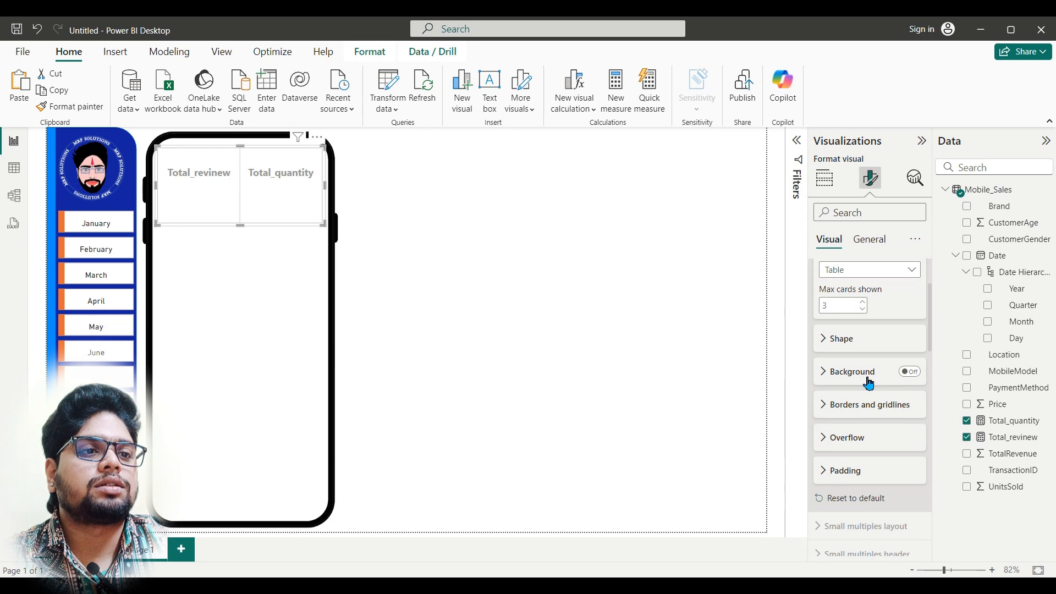
{"action": "left_click", "coordinate": [910, 372]}
{"action": "left_click", "coordinate": [824, 379]}
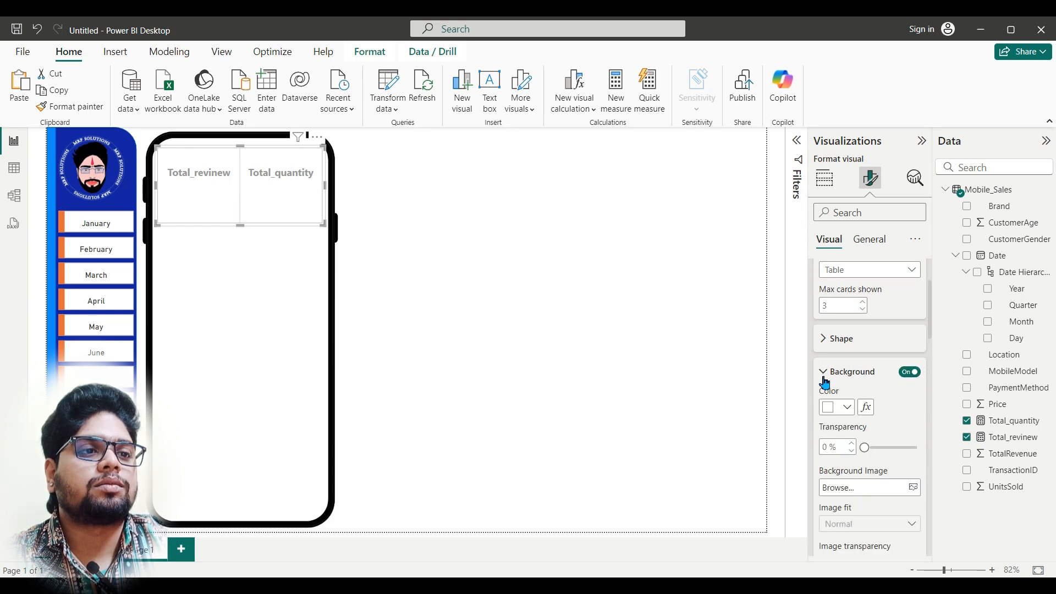
{"action": "left_click", "coordinate": [847, 407]}
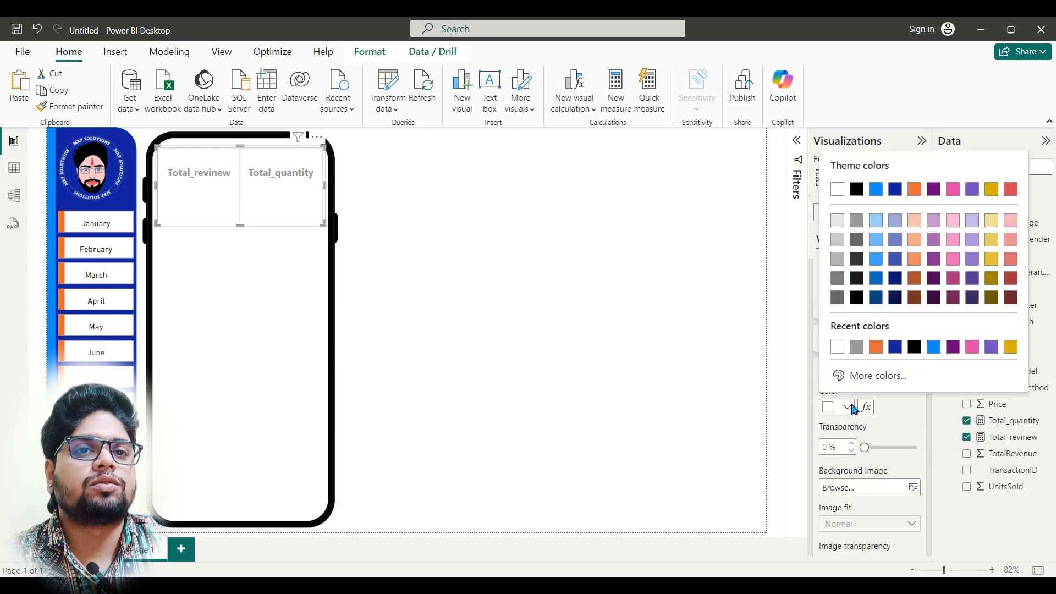
{"action": "left_click", "coordinate": [895, 347]}
{"action": "left_click", "coordinate": [910, 372]}
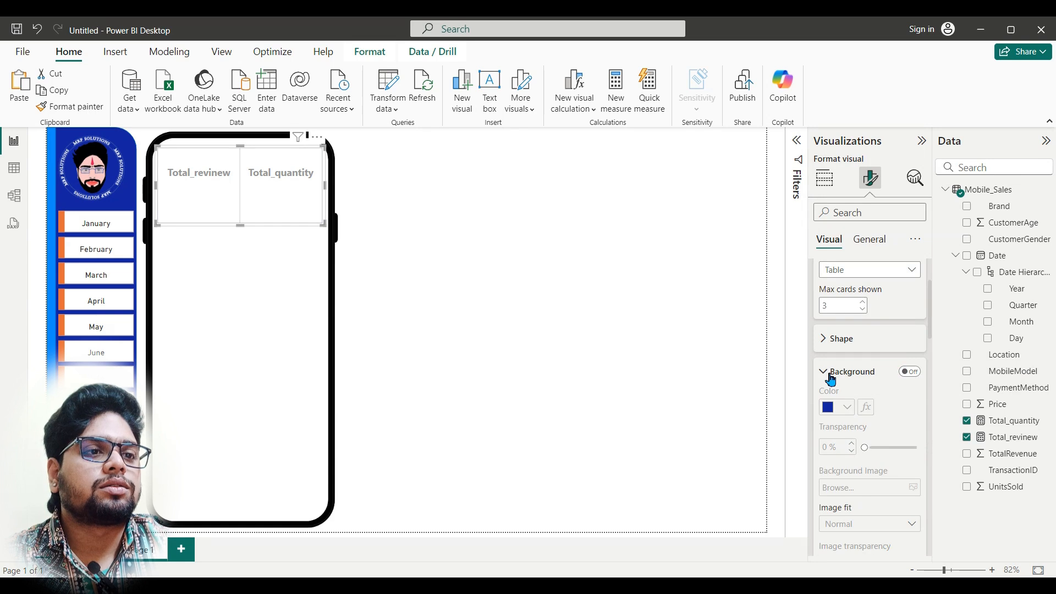
{"action": "left_click", "coordinate": [831, 379]}
Step: Set the background color of the cards in the card visual to dark blue
{"action": "scroll", "coordinate": [838, 375], "scroll_direction": "up", "scroll_amount": 2}
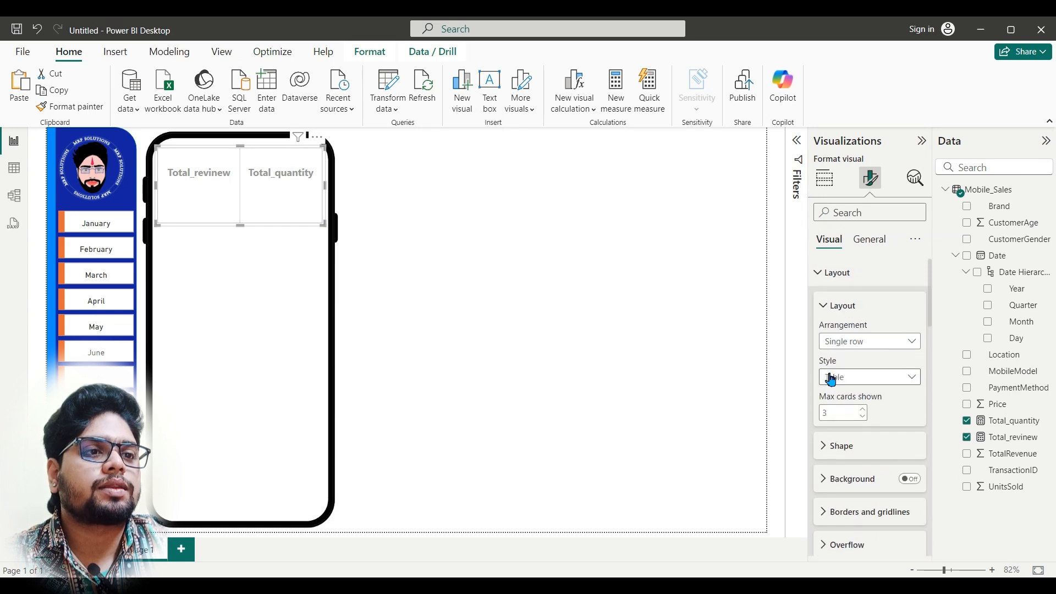
{"action": "left_click", "coordinate": [828, 308]}
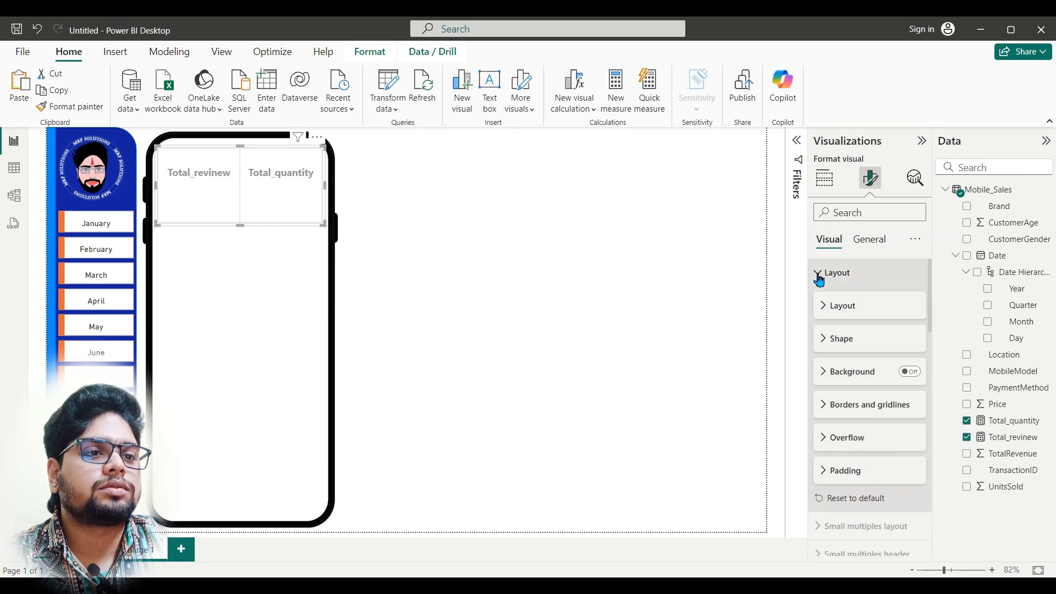
{"action": "scroll", "coordinate": [859, 440], "scroll_direction": "down", "scroll_amount": 10}
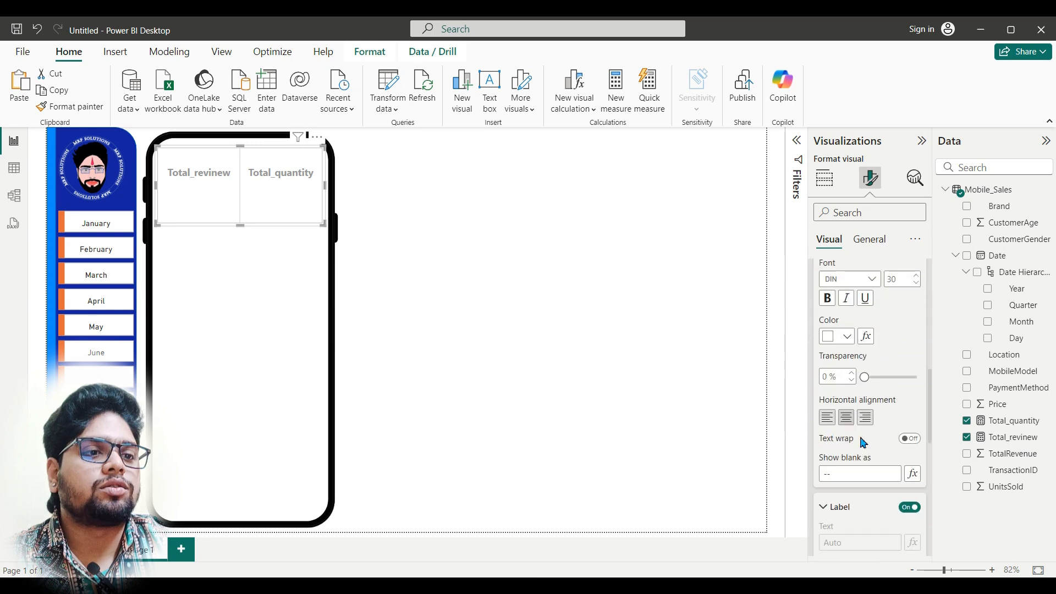
{"action": "scroll", "coordinate": [863, 445], "scroll_direction": "down", "scroll_amount": 2}
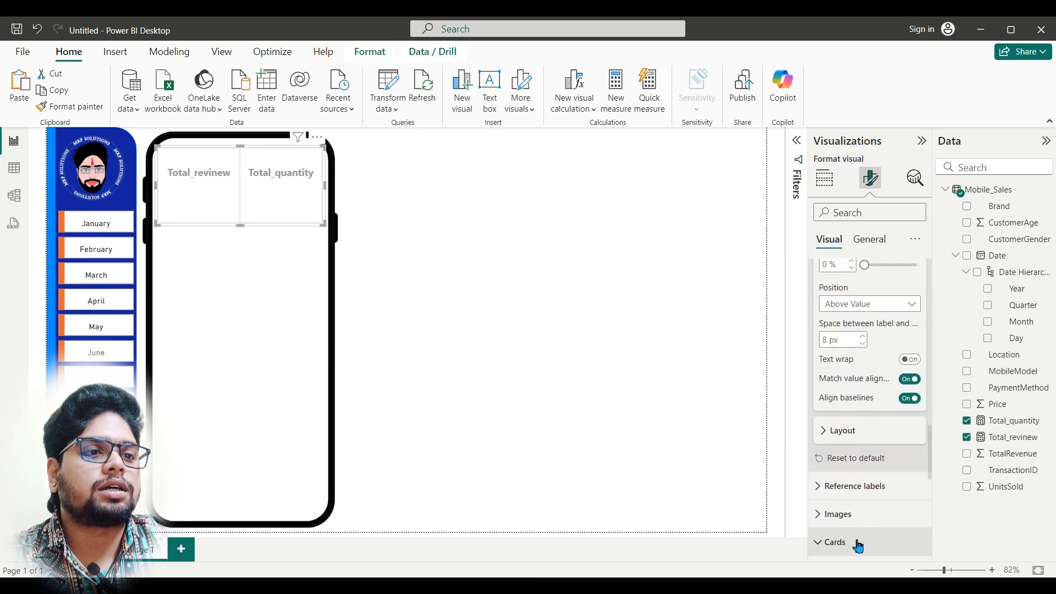
{"action": "scroll", "coordinate": [861, 536], "scroll_direction": "down", "scroll_amount": 5}
{"action": "scroll", "coordinate": [875, 456], "scroll_direction": "down", "scroll_amount": 2}
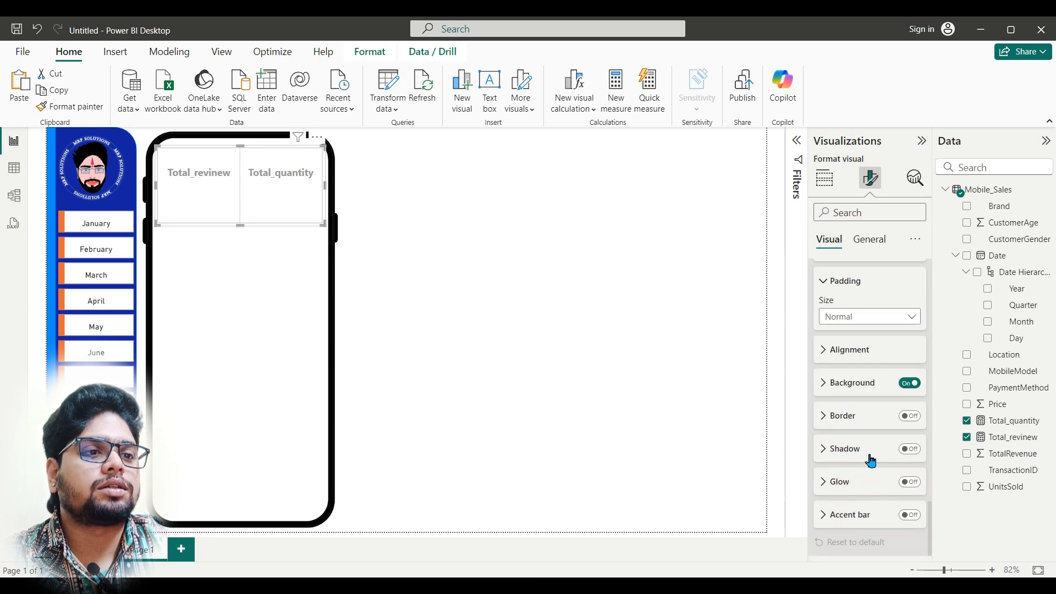
{"action": "left_click", "coordinate": [864, 385]}
{"action": "left_click", "coordinate": [848, 420]}
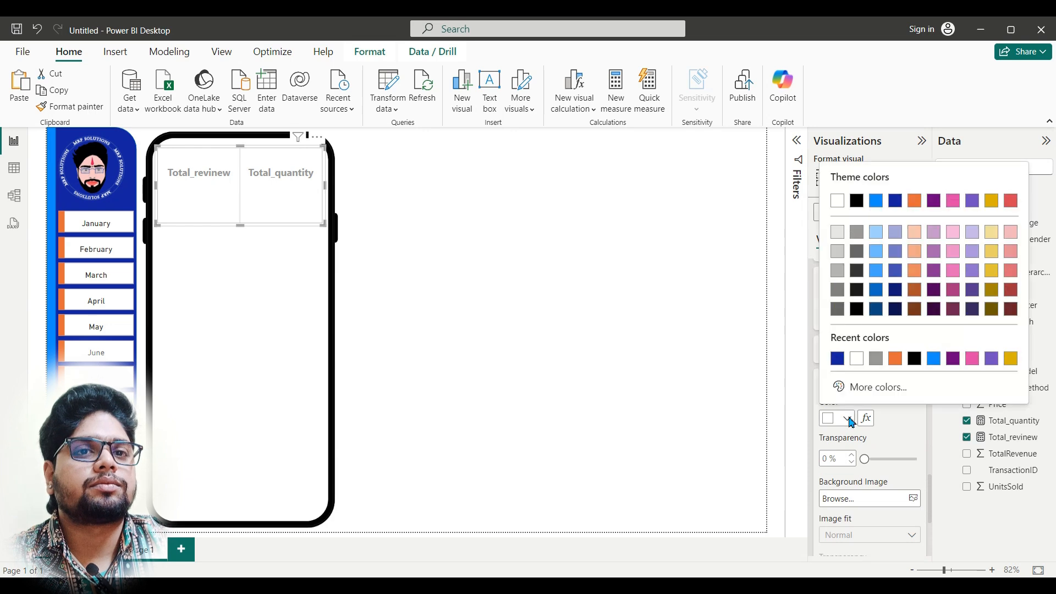
{"action": "left_click", "coordinate": [837, 361]}
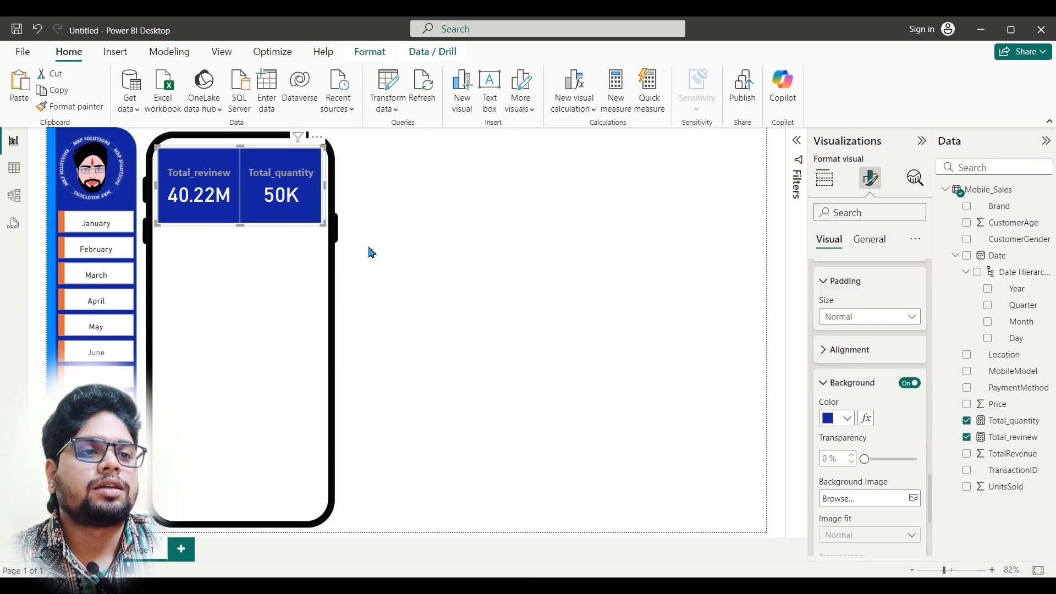
{"action": "left_click", "coordinate": [827, 379]}
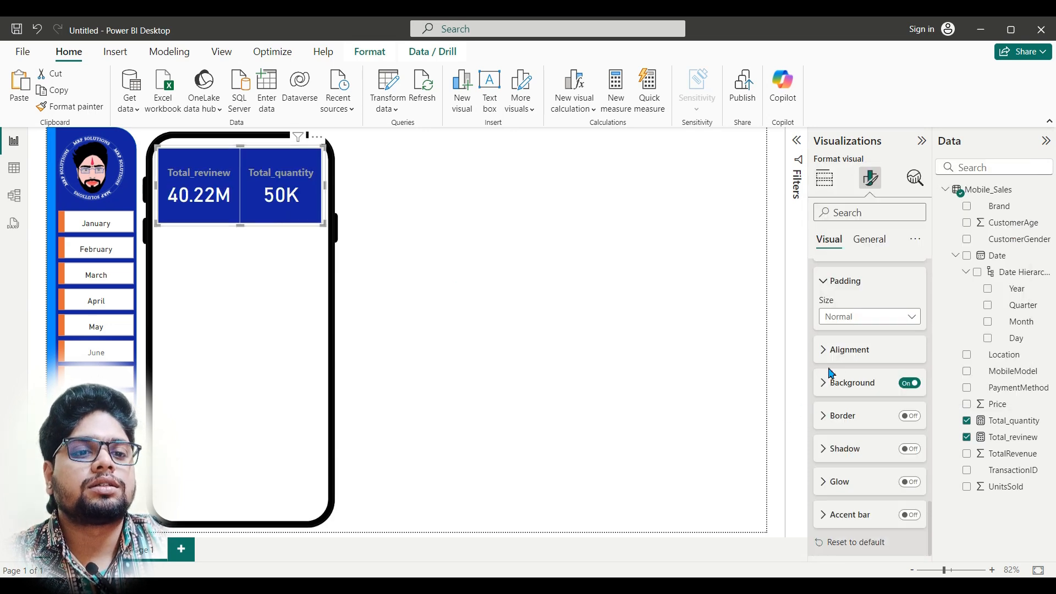
{"action": "left_click", "coordinate": [825, 283]}
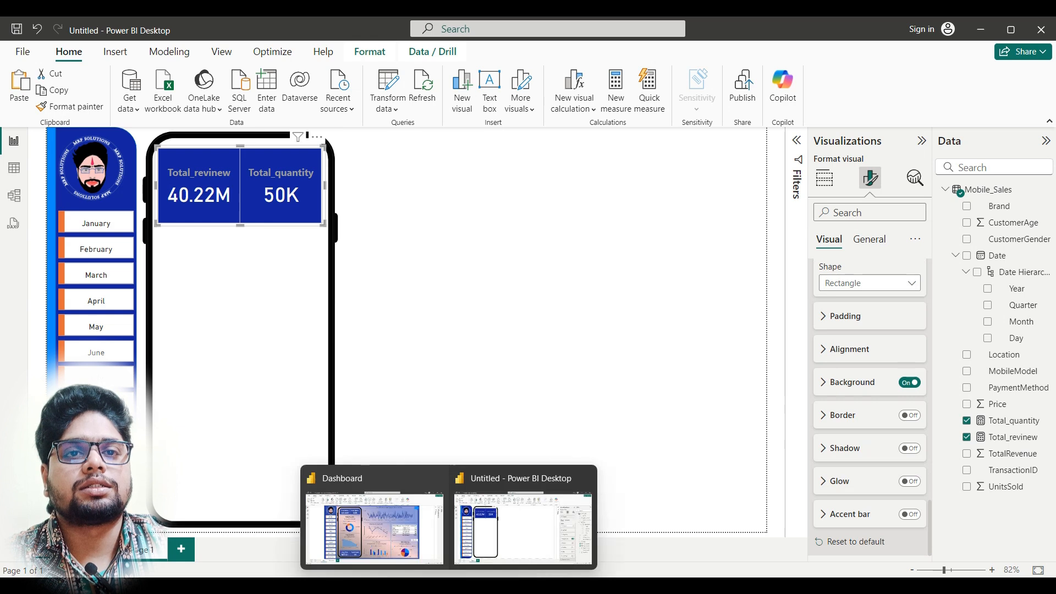
Step: Check the card styling in the finished Dashboard report and return to the untitled report
{"action": "left_click", "coordinate": [375, 520]}
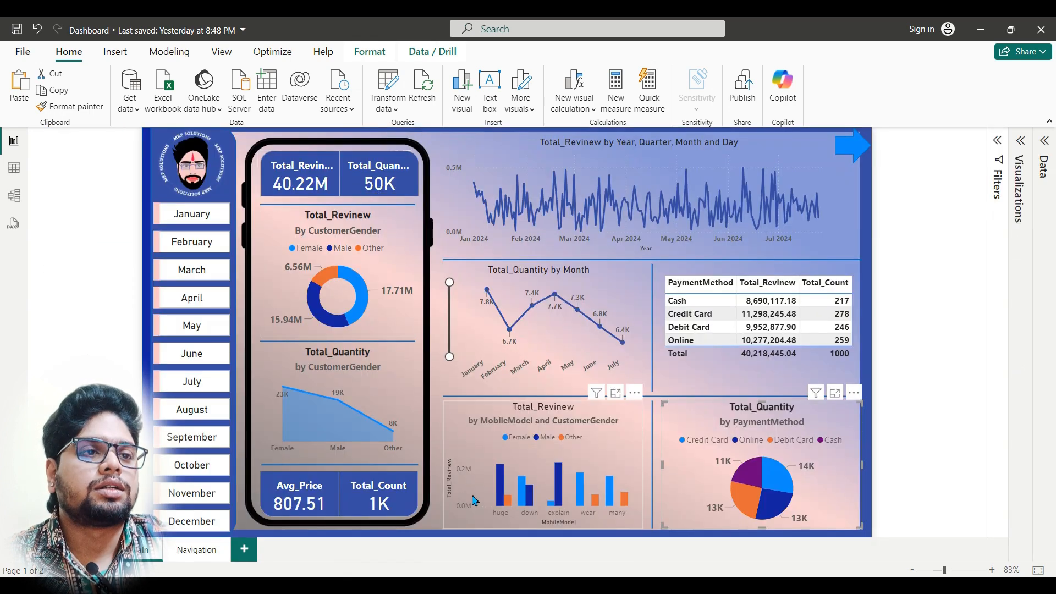
{"action": "left_click", "coordinate": [577, 505]}
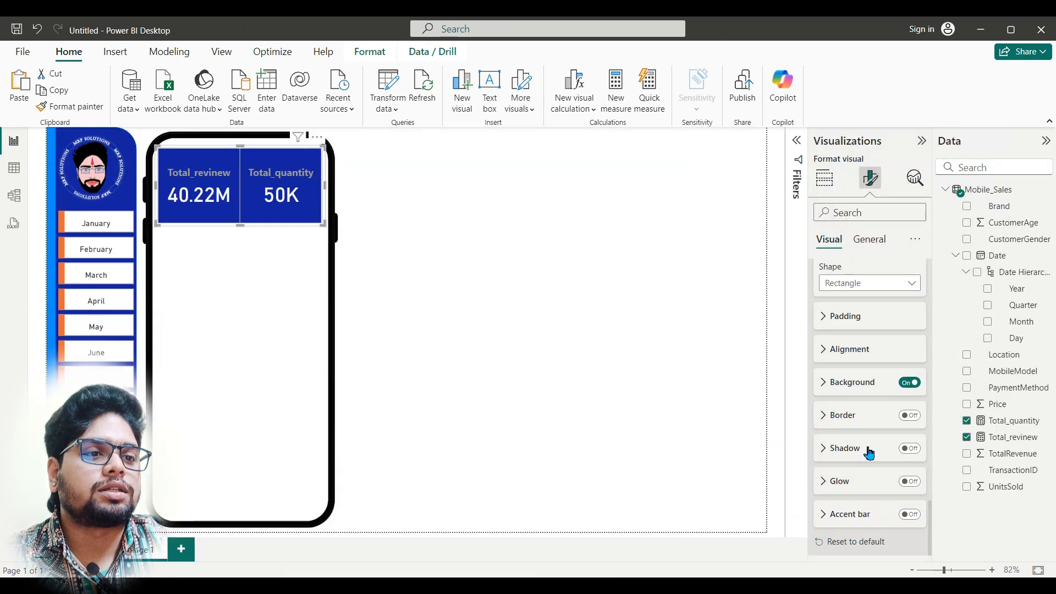
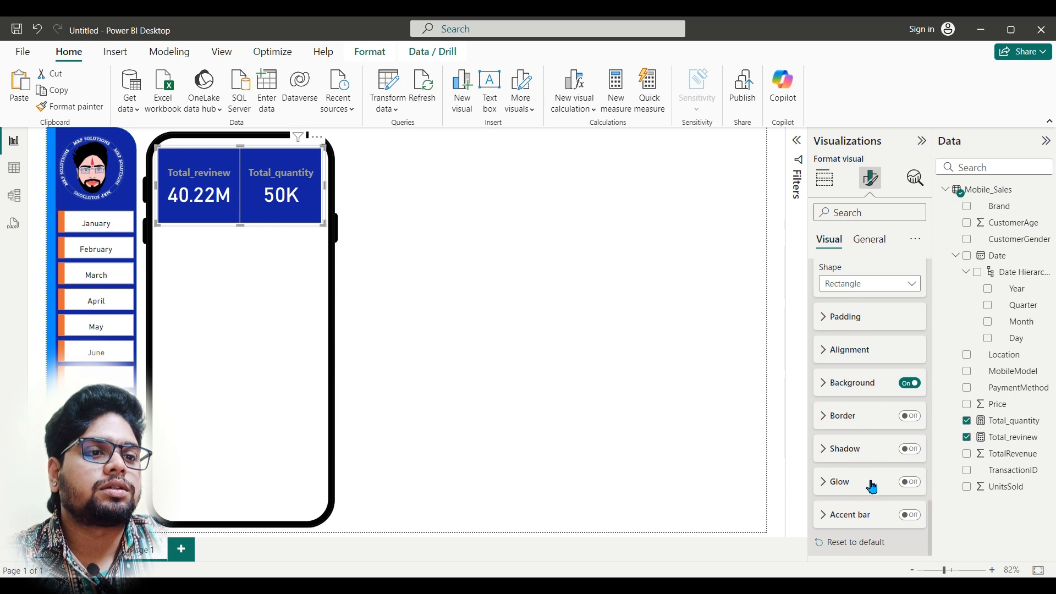
Step: Enable customized corners for the layout shape of the Total_revinew and Total_quantity card visual
{"action": "scroll", "coordinate": [871, 482], "scroll_direction": "up", "scroll_amount": 4}
{"action": "scroll", "coordinate": [869, 427], "scroll_direction": "down", "scroll_amount": 2}
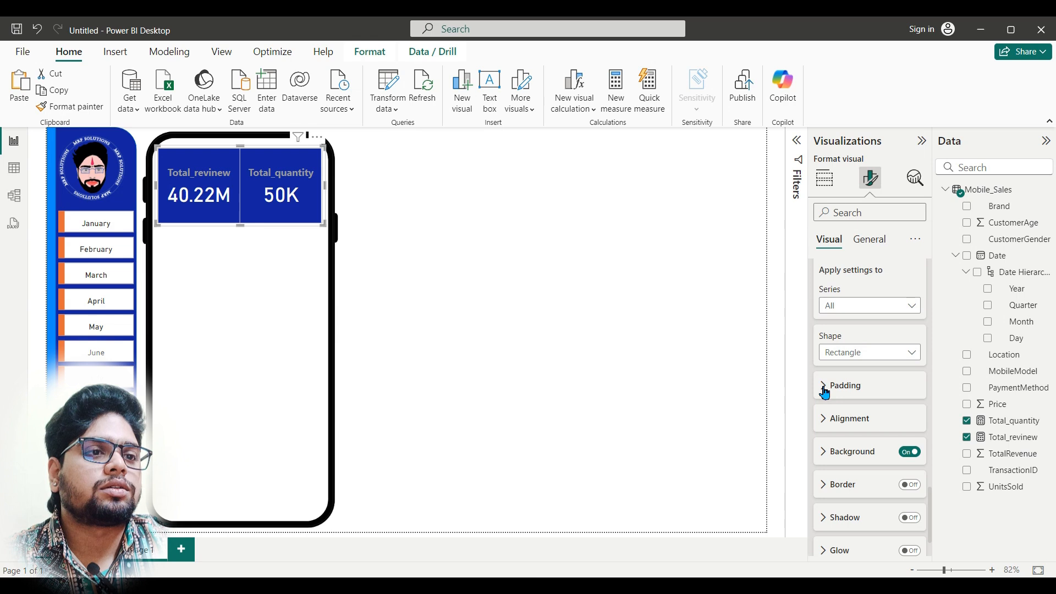
{"action": "scroll", "coordinate": [830, 401], "scroll_direction": "down", "scroll_amount": 1}
{"action": "scroll", "coordinate": [833, 414], "scroll_direction": "up", "scroll_amount": 3}
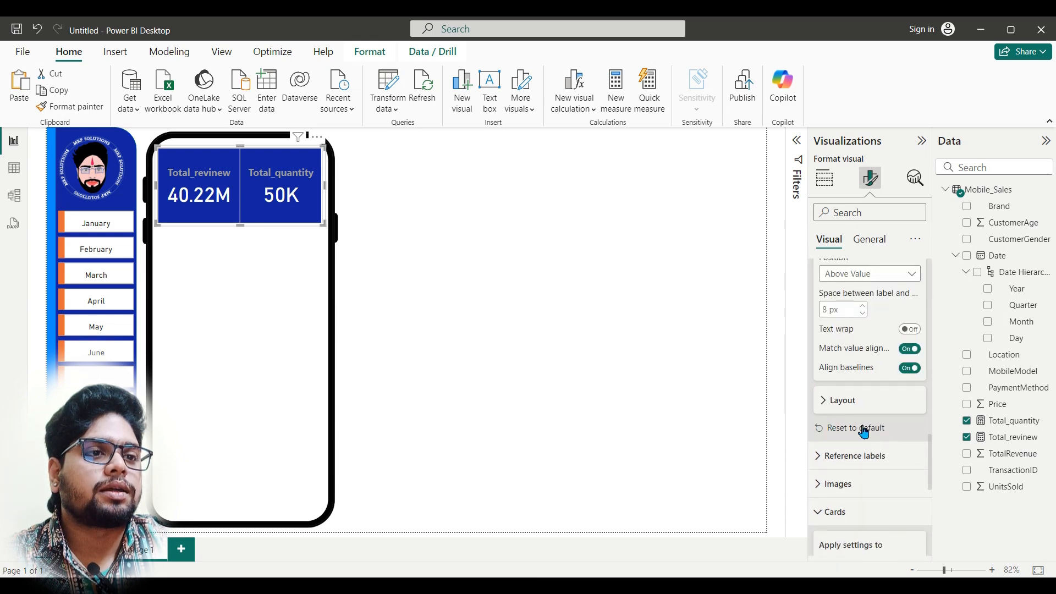
{"action": "scroll", "coordinate": [869, 468], "scroll_direction": "up", "scroll_amount": 2}
{"action": "scroll", "coordinate": [857, 452], "scroll_direction": "up", "scroll_amount": 10}
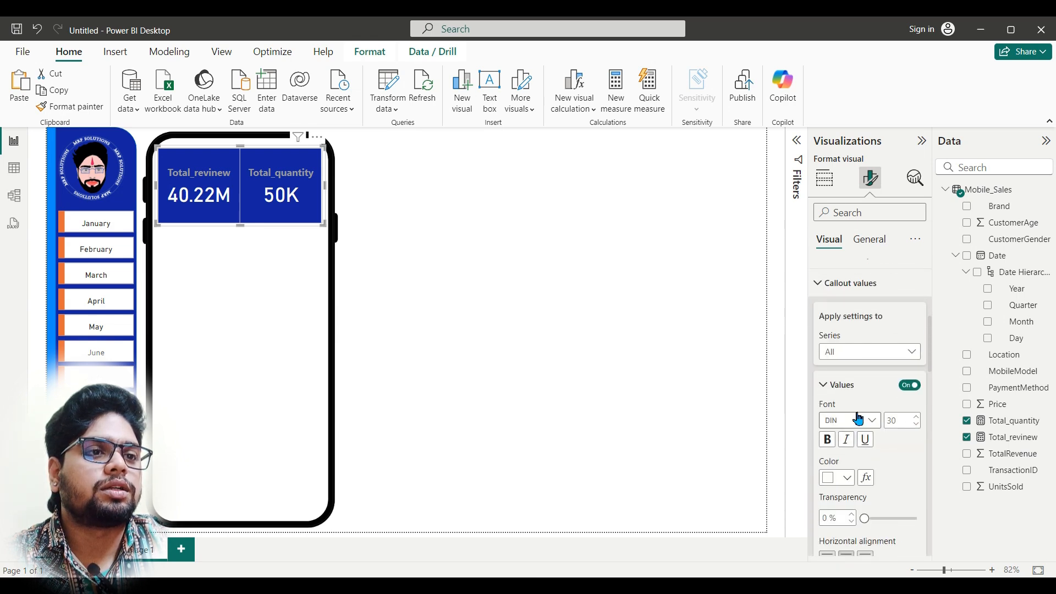
{"action": "left_click", "coordinate": [834, 273]}
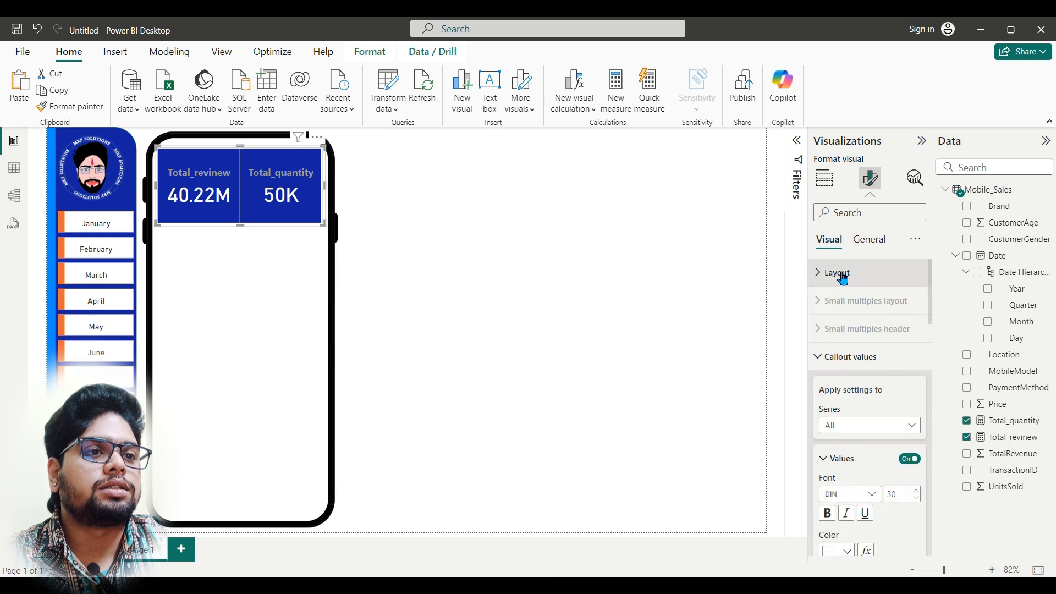
{"action": "left_click", "coordinate": [853, 282]}
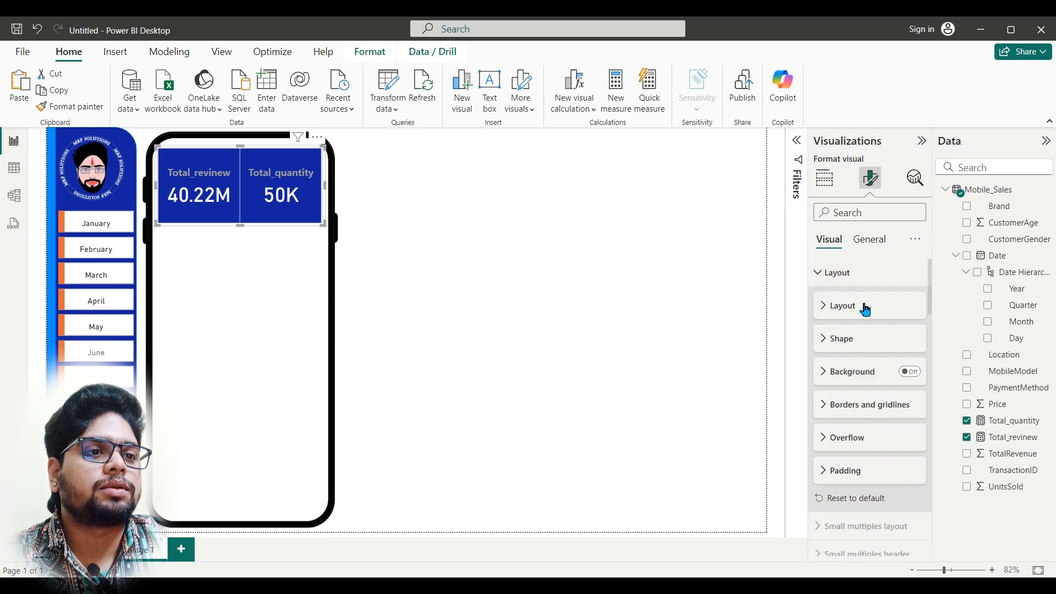
{"action": "left_click", "coordinate": [845, 339]}
{"action": "scroll", "coordinate": [892, 342], "scroll_direction": "down", "scroll_amount": 1}
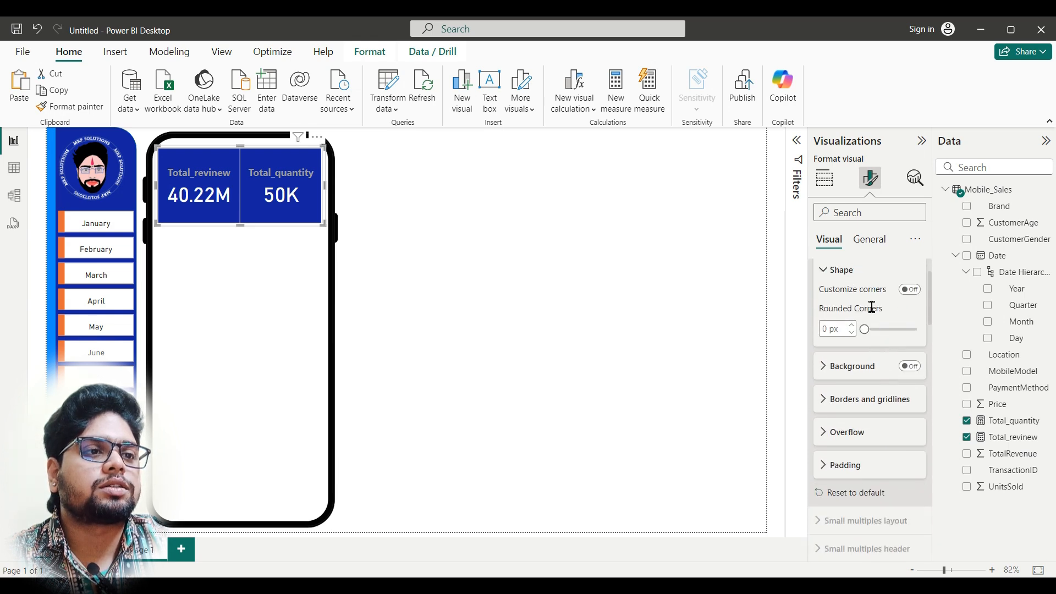
{"action": "left_click", "coordinate": [910, 289]}
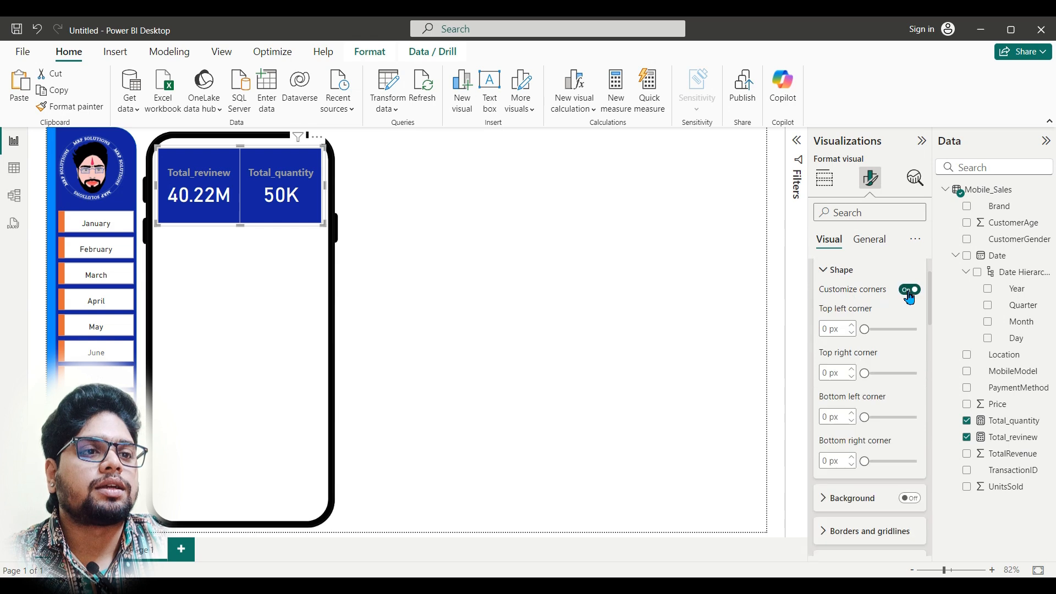
Step: Set the card visual's top left and top right corners to 25 px
{"action": "left_click", "coordinate": [831, 329]}
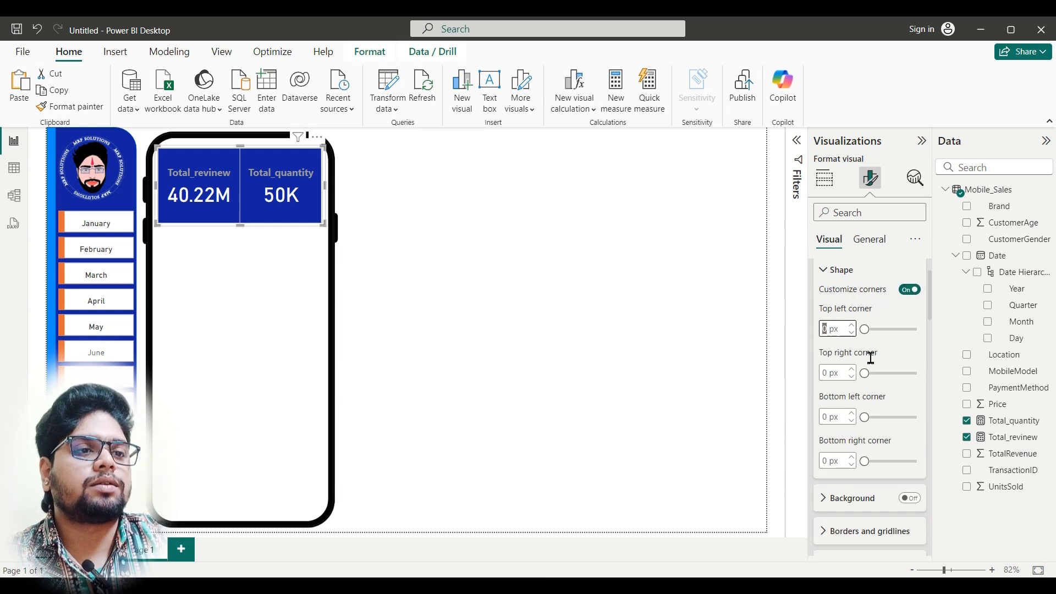
{"action": "type", "text": "25"}
{"action": "left_click", "coordinate": [829, 372]}
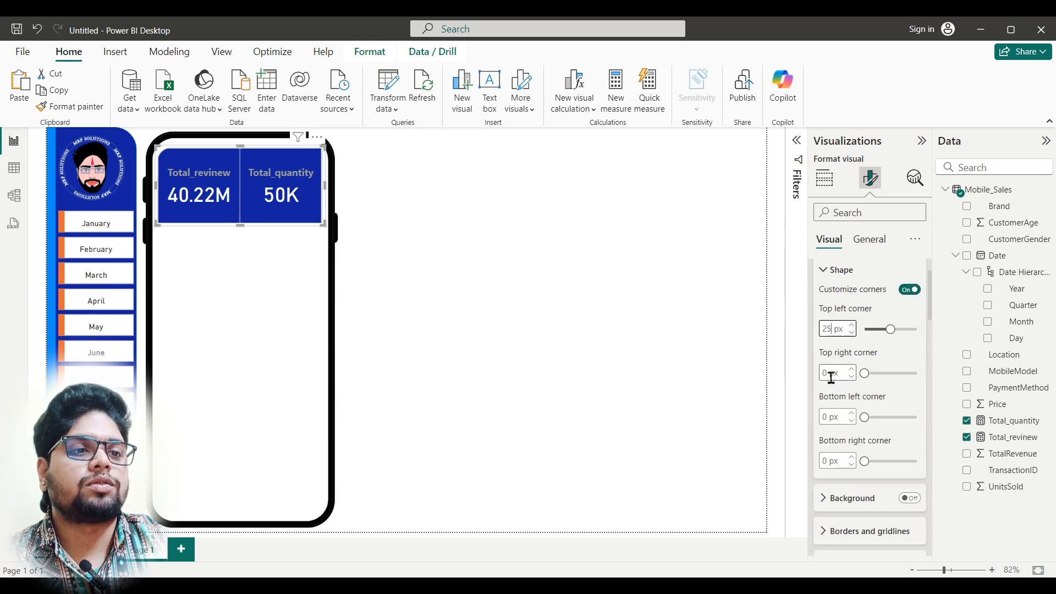
{"action": "type", "text": "25"}
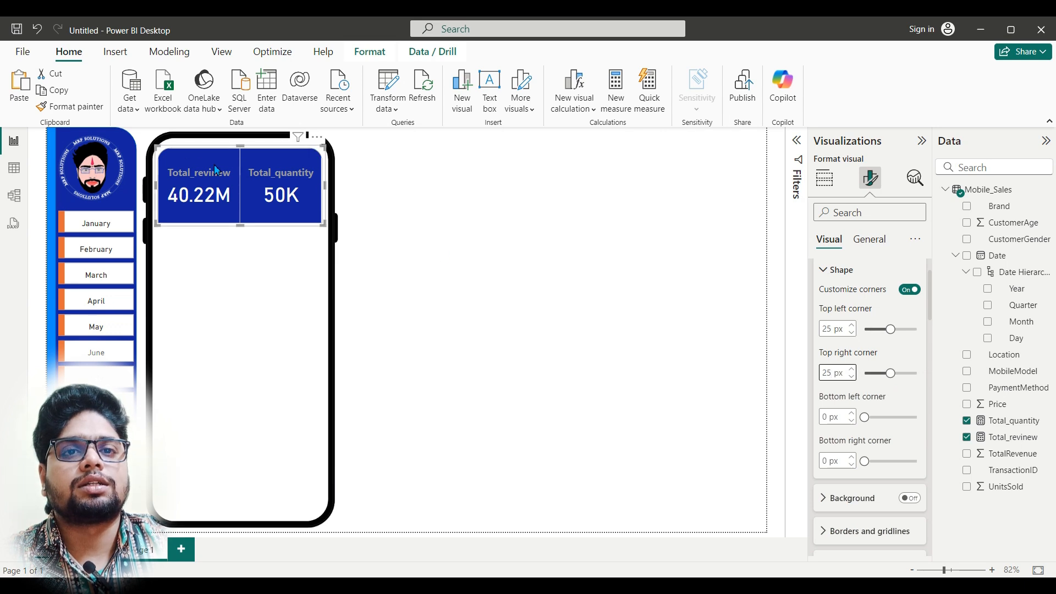
Step: Reduce the card visual's height so it forms a shallow band across the upper end of the phone frame
{"action": "left_click_drag", "start_coordinate": [238, 224], "coordinate": [239, 218]}
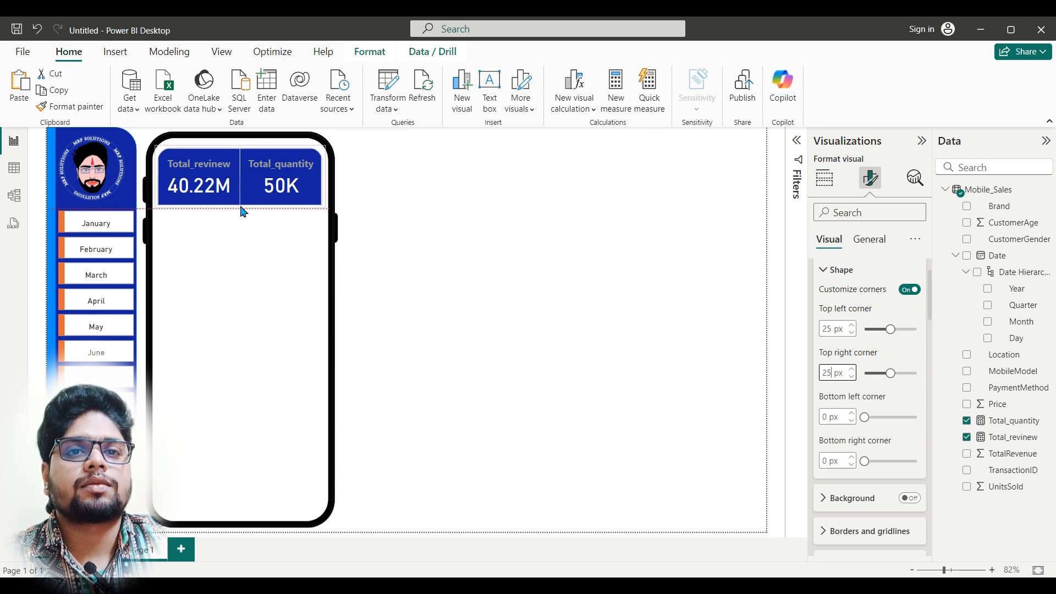
{"action": "left_click", "coordinate": [244, 212]}
{"action": "left_click_drag", "start_coordinate": [245, 208], "coordinate": [240, 202]}
{"action": "left_click", "coordinate": [246, 182]}
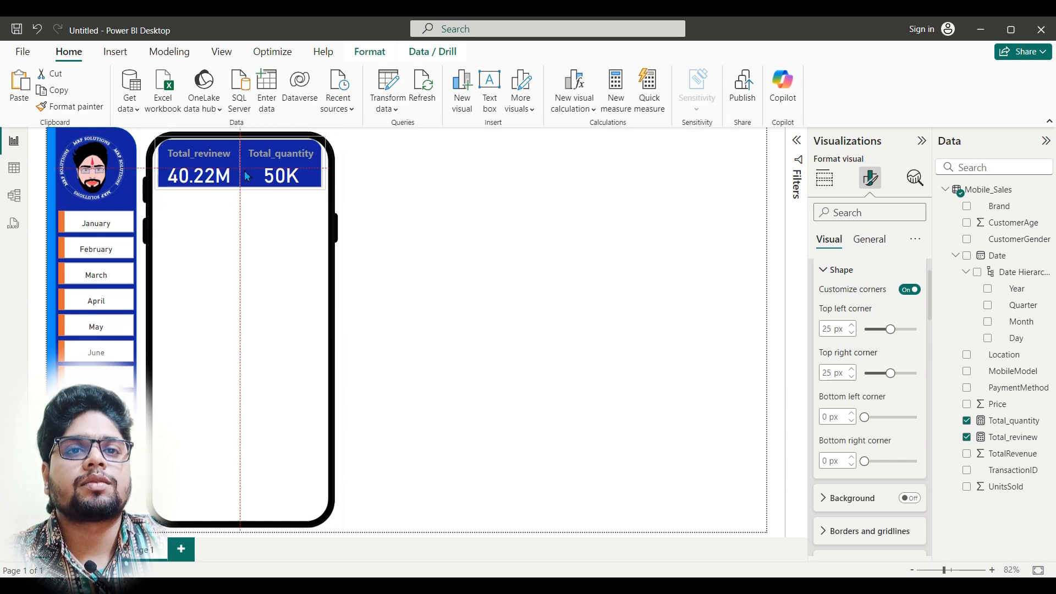
{"action": "left_click", "coordinate": [266, 217]}
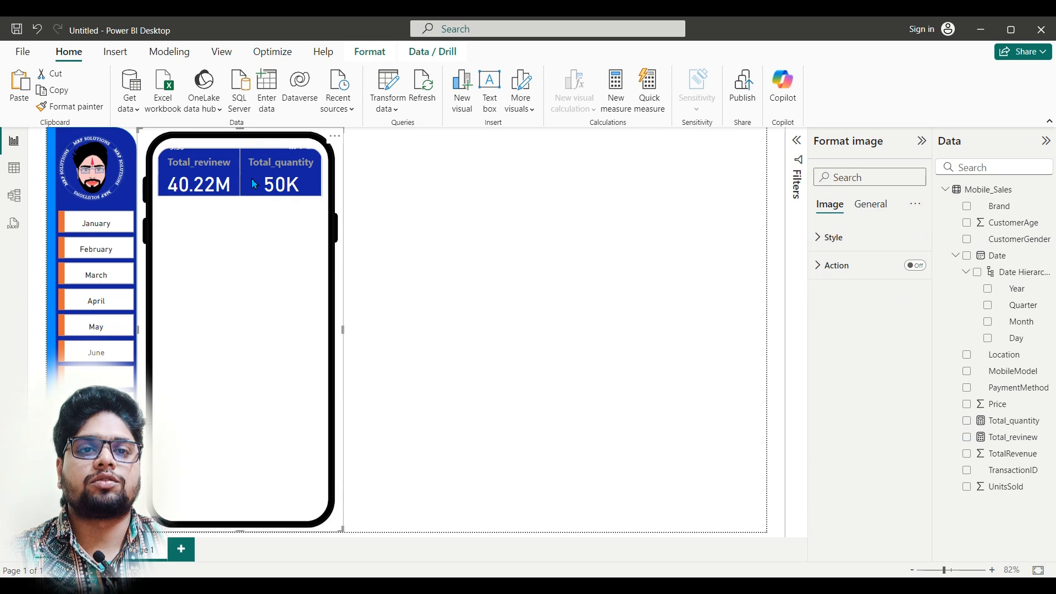
{"action": "key", "text": "Right"}
{"action": "key", "text": "Right"}
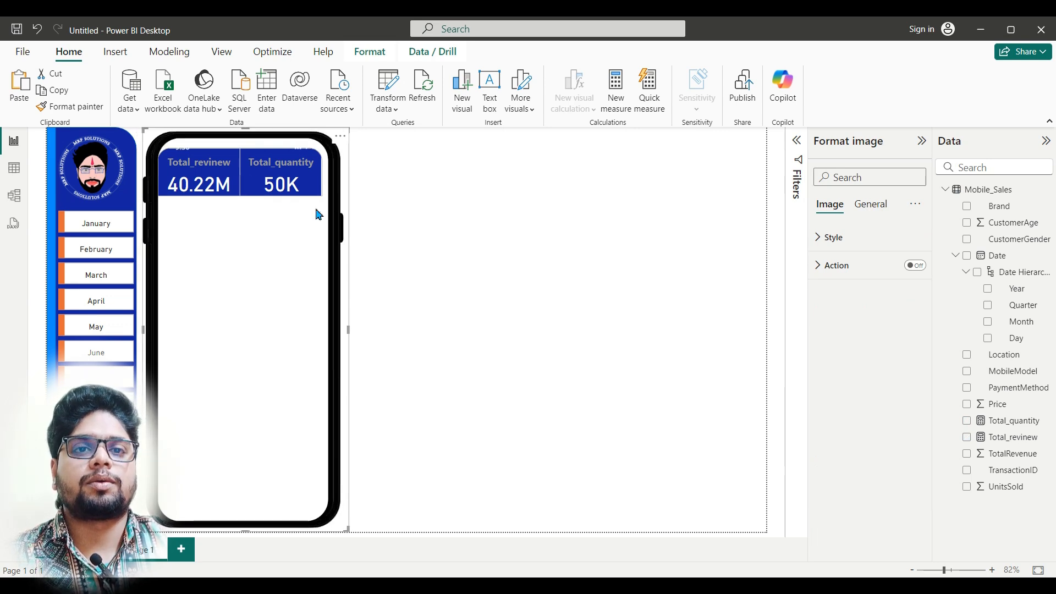
{"action": "key", "text": "ctrl+z"}
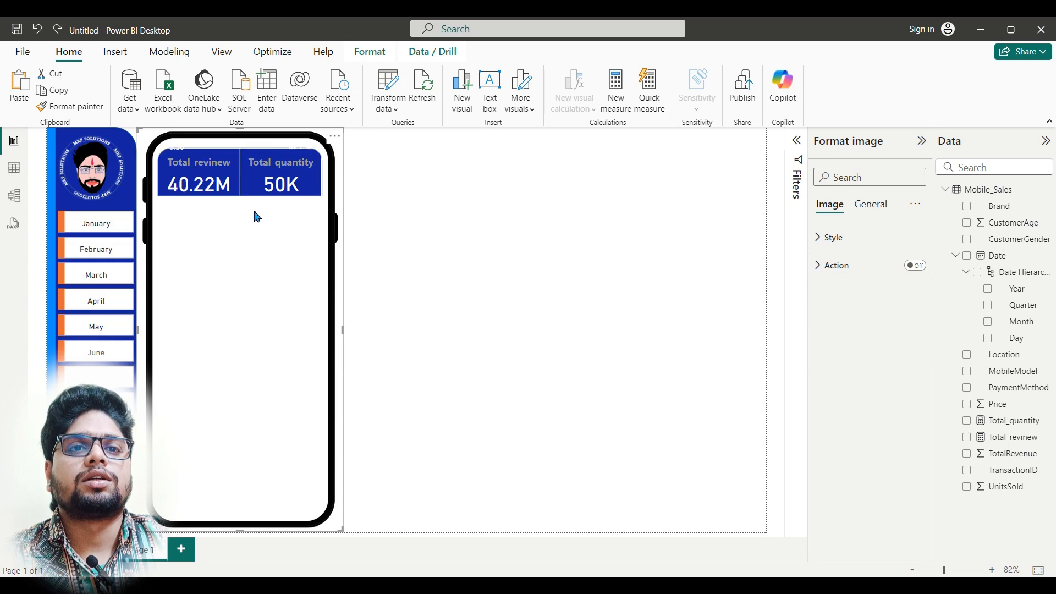
{"action": "left_click", "coordinate": [477, 200]}
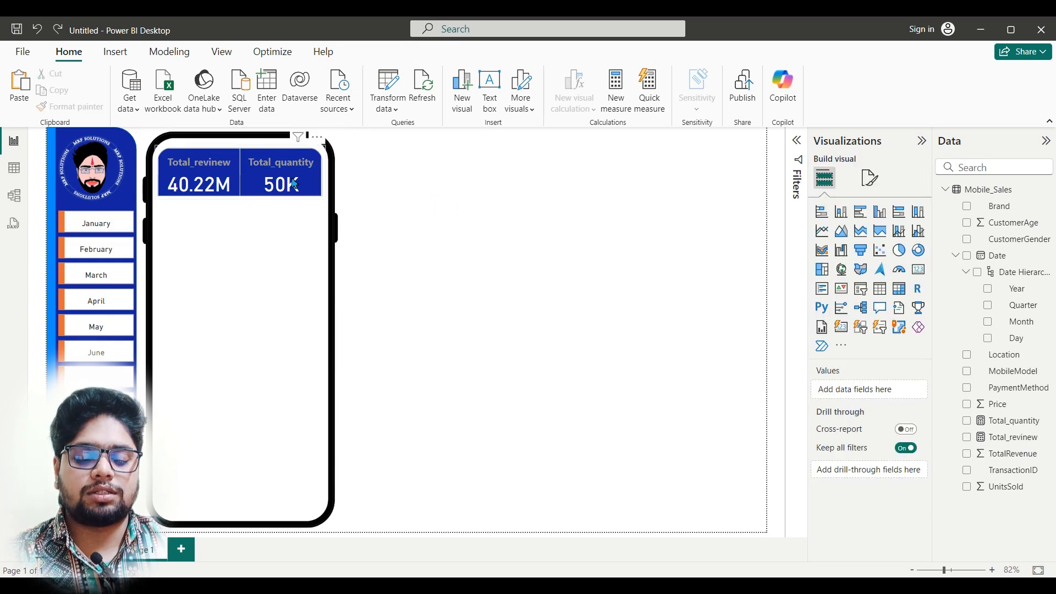
Step: Duplicate the card visual and place the copy at the lower end of the phone frame, aligned with the original
{"action": "left_click", "coordinate": [293, 184]}
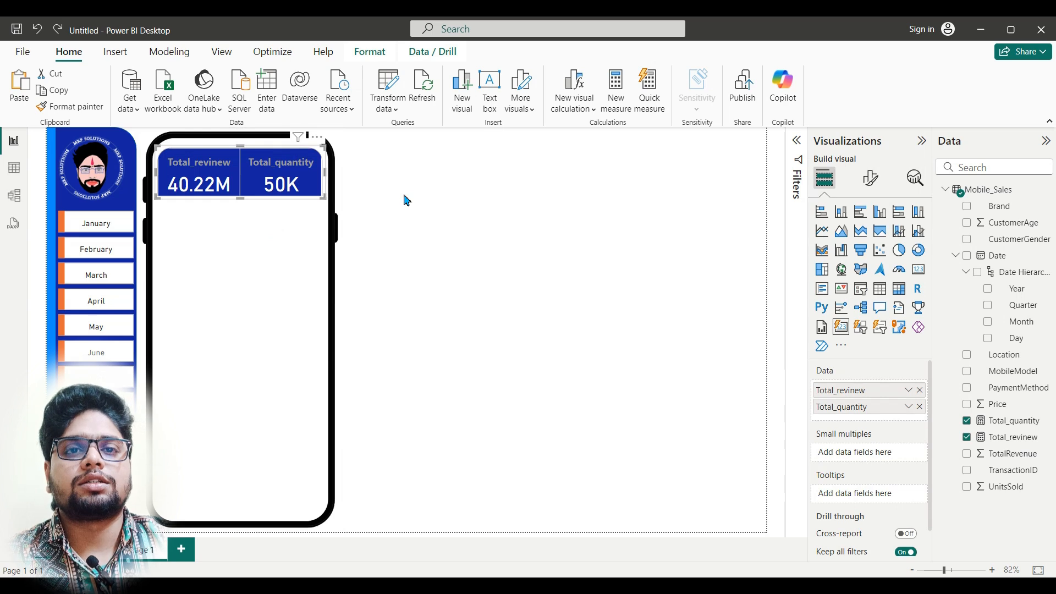
{"action": "key", "text": "ctrl+v"}
{"action": "left_click_drag", "start_coordinate": [281, 190], "coordinate": [279, 493]}
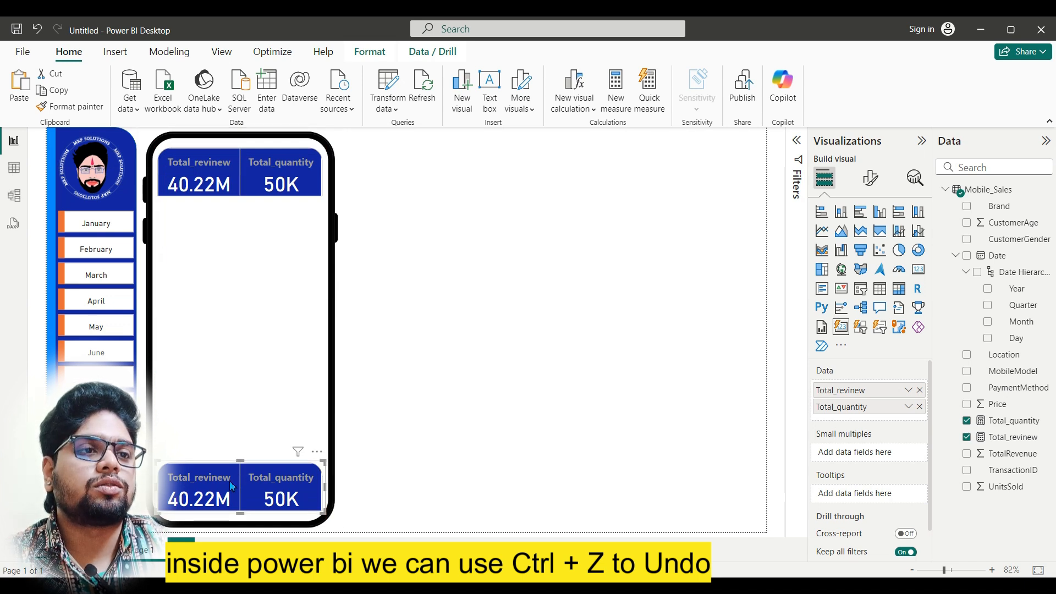
Step: Set the top left and top right corners of the lower card visual's layout shape to 0 px
{"action": "left_click", "coordinate": [873, 184]}
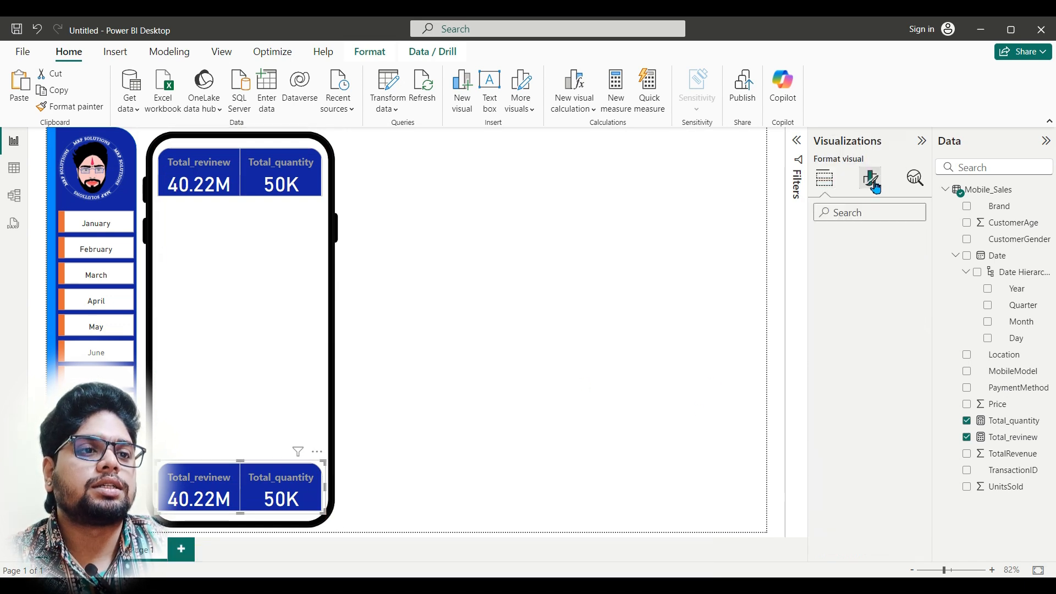
{"action": "left_click", "coordinate": [840, 275]}
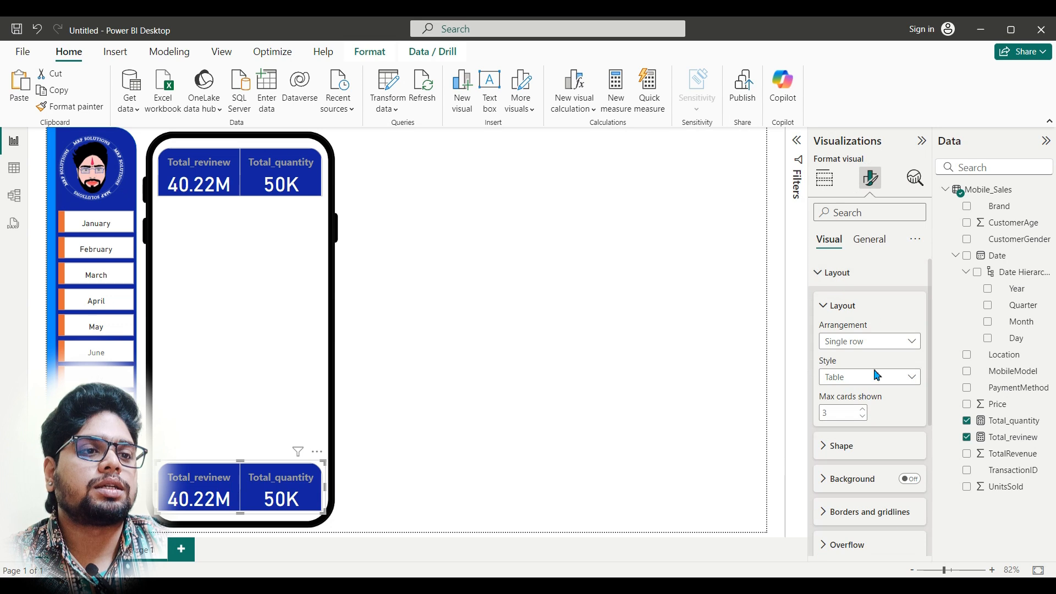
{"action": "left_click", "coordinate": [872, 447]}
{"action": "scroll", "coordinate": [874, 438], "scroll_direction": "down", "scroll_amount": 3}
{"action": "double_click", "coordinate": [836, 367]}
{"action": "type", "text": "0"}
{"action": "double_click", "coordinate": [830, 411]}
{"action": "type", "text": "0"}
Step: Set the lower card visual's bottom left and bottom right corners to 25 px and deselect it
{"action": "double_click", "coordinate": [828, 455]}
{"action": "type", "text": "25"}
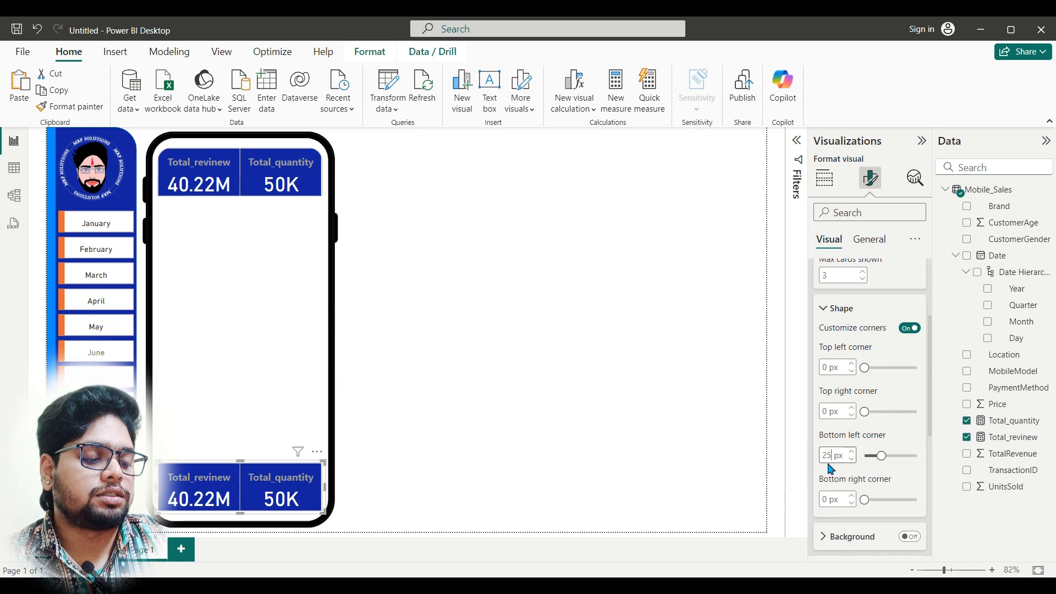
{"action": "double_click", "coordinate": [827, 499]}
{"action": "type", "text": "25"}
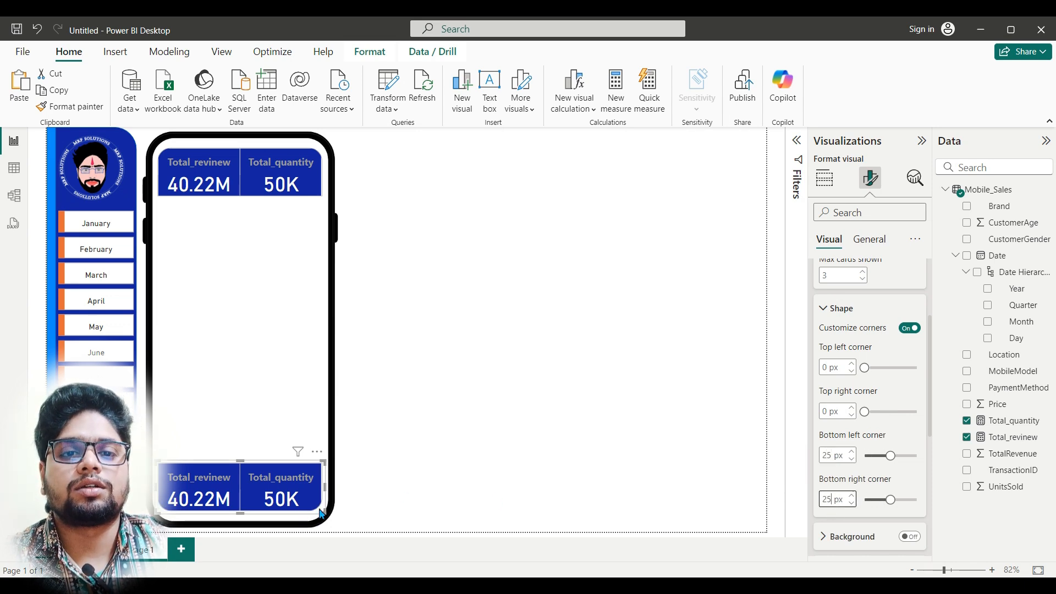
{"action": "left_click_drag", "start_coordinate": [262, 497], "coordinate": [263, 489]}
{"action": "left_click", "coordinate": [528, 429]}
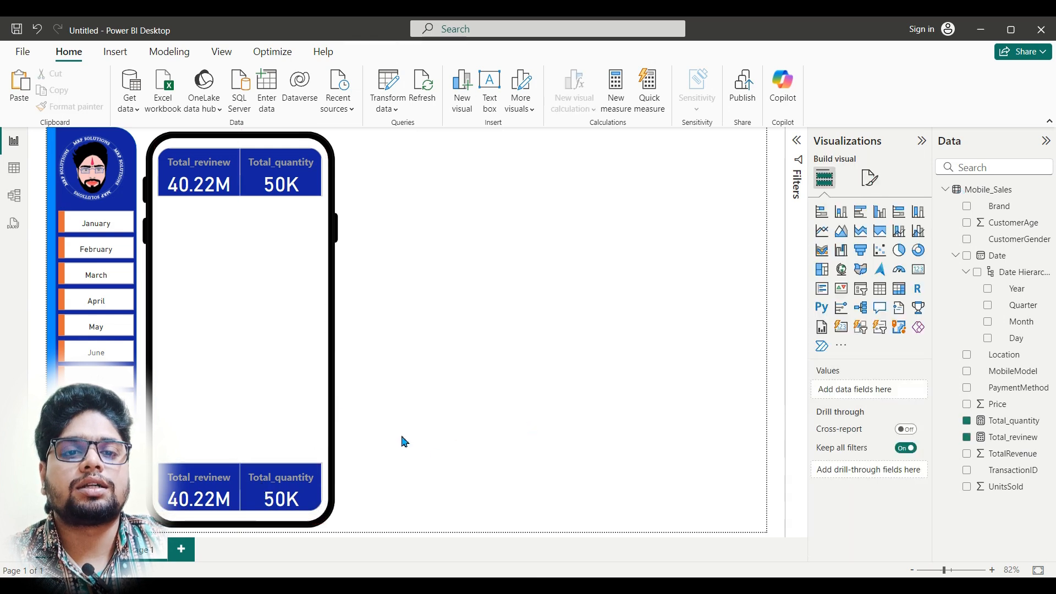
Step: Check the phone frame's contents and divider lines in the finished Dashboard report and return to the untitled report
{"action": "mouse_move", "coordinate": [442, 586]}
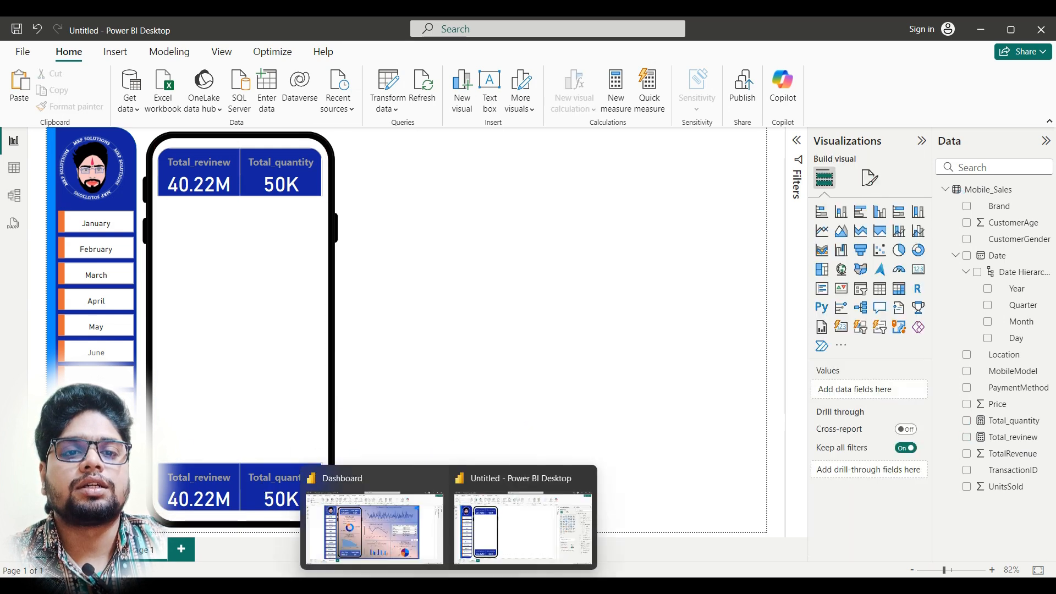
{"action": "left_click", "coordinate": [405, 524]}
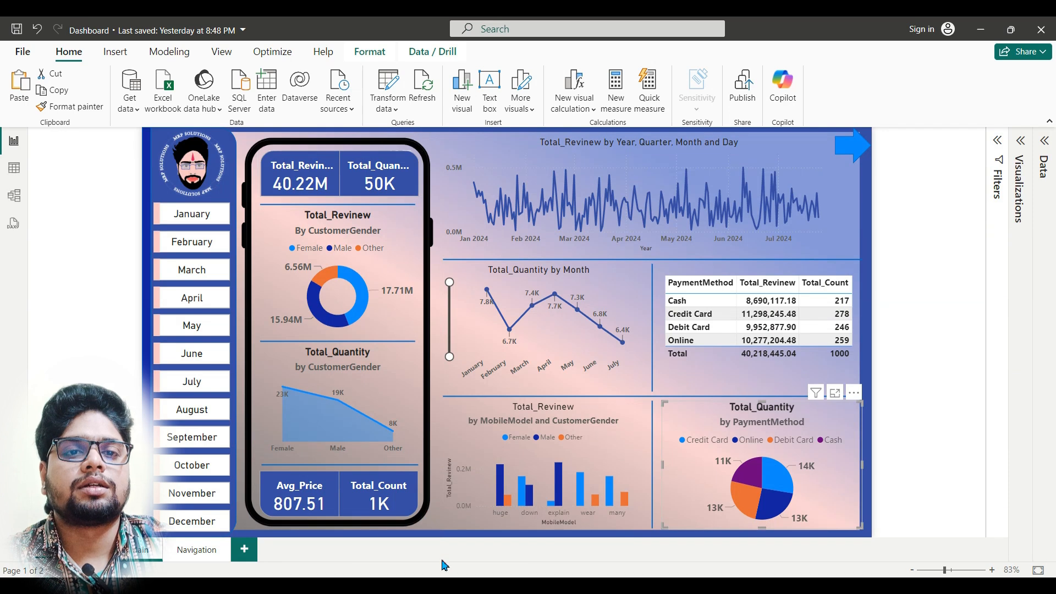
{"action": "mouse_move", "coordinate": [478, 586]}
{"action": "mouse_move", "coordinate": [443, 586]}
{"action": "left_click", "coordinate": [474, 519]}
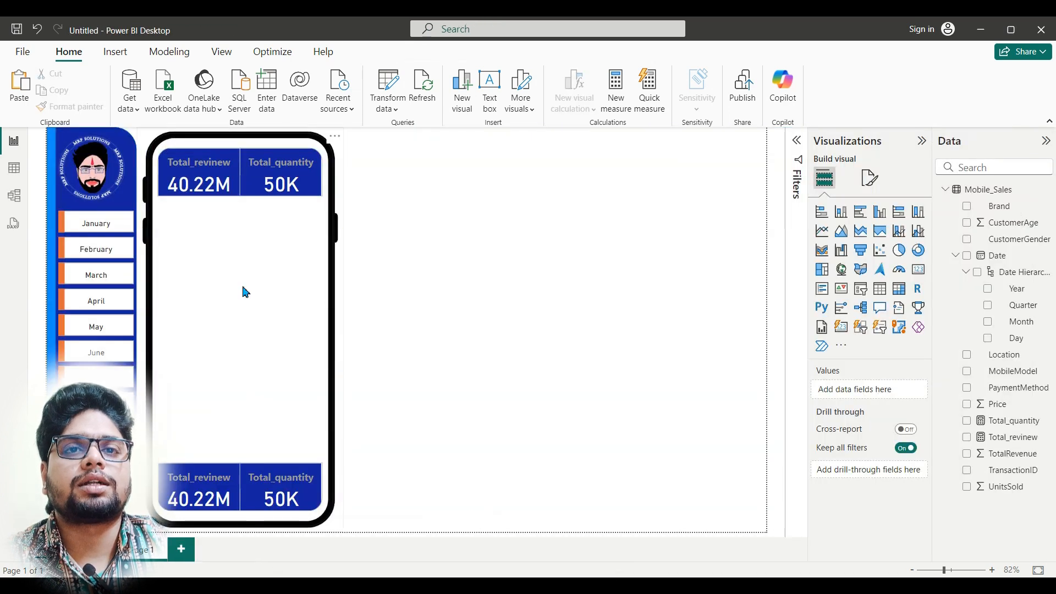
Step: Insert a line shape and fit it as a thin horizontal divider across the phone screen just below the upper cards
{"action": "left_click", "coordinate": [114, 52]}
{"action": "left_click", "coordinate": [480, 113]}
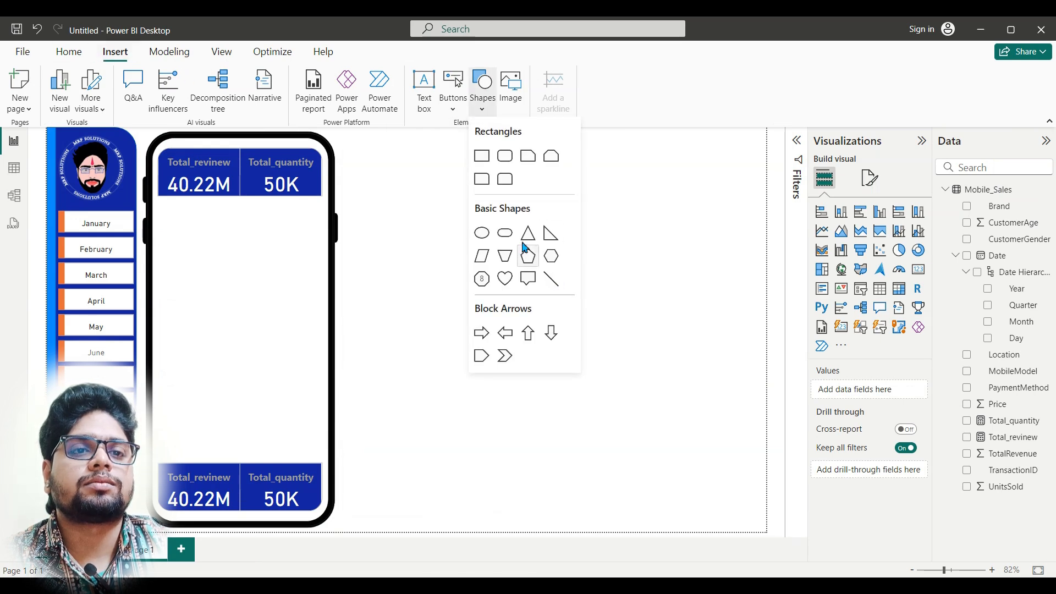
{"action": "left_click", "coordinate": [551, 280]}
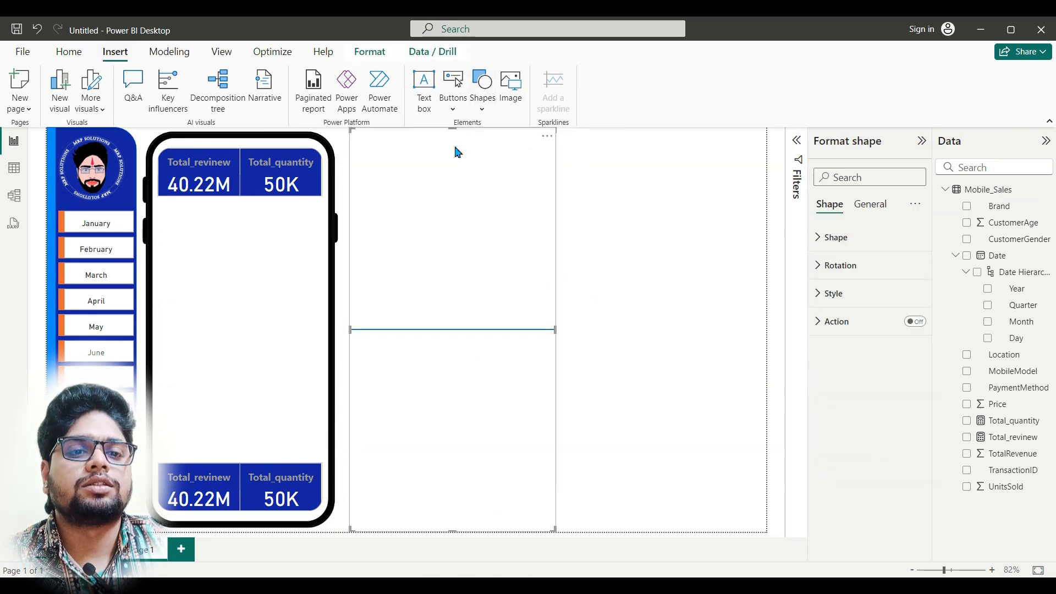
{"action": "left_click_drag", "start_coordinate": [453, 131], "coordinate": [446, 496]}
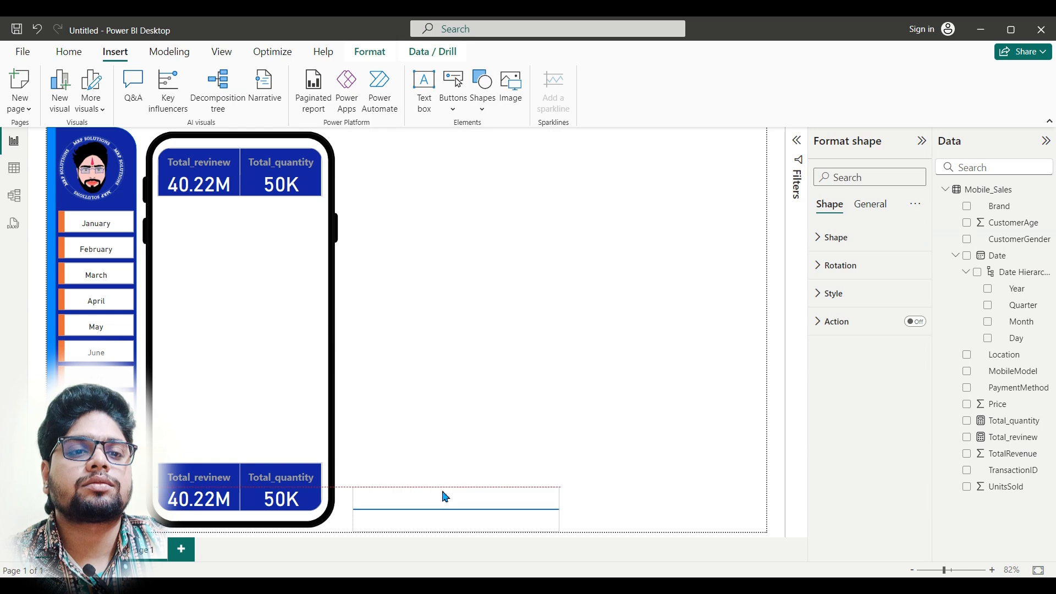
{"action": "left_click_drag", "start_coordinate": [559, 507], "coordinate": [228, 226]}
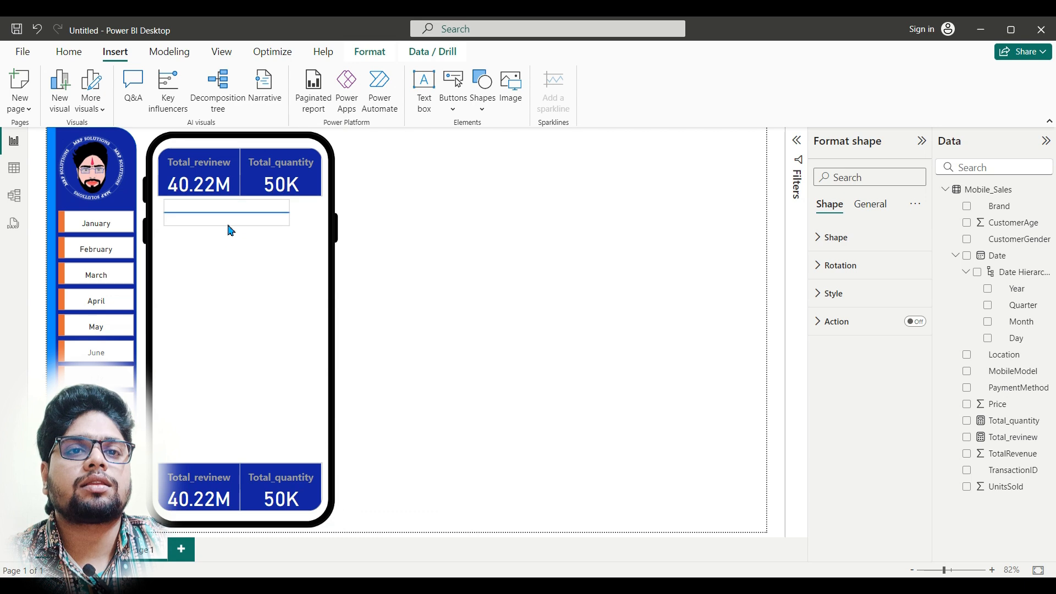
{"action": "left_click_drag", "start_coordinate": [290, 212], "coordinate": [326, 218]}
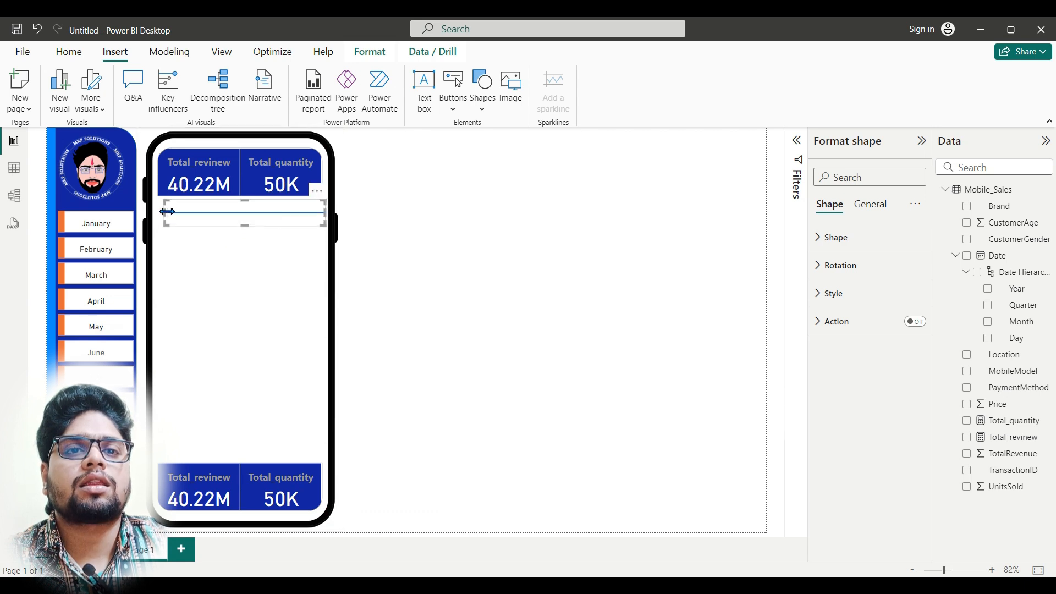
{"action": "left_click_drag", "start_coordinate": [166, 218], "coordinate": [157, 218]}
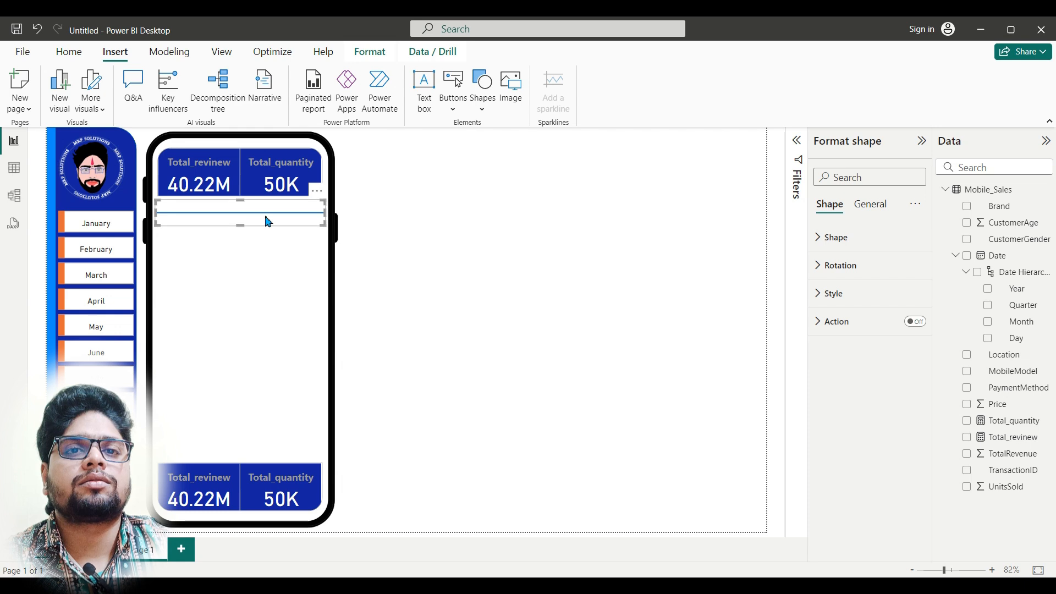
{"action": "left_click_drag", "start_coordinate": [240, 226], "coordinate": [246, 210]}
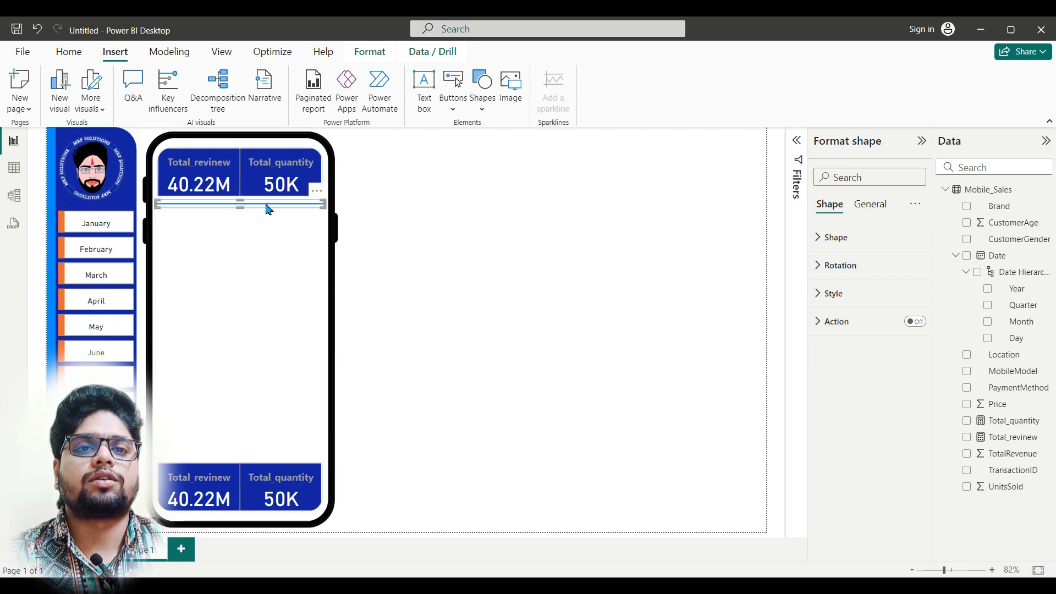
Step: Duplicate the divider line and place the copy just above the lower cards in the phone frame
{"action": "key", "text": "ctrl+v"}
{"action": "left_click_drag", "start_coordinate": [270, 213], "coordinate": [267, 457]}
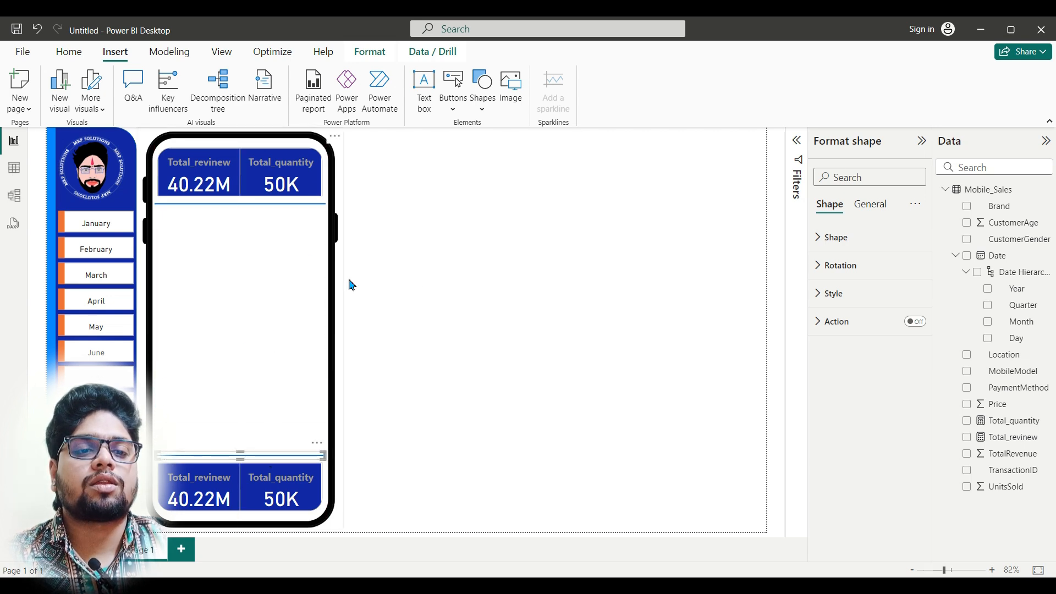
Step: Add a donut chart with CustomerGender as the legend and Total_revinew as the values, following the finished Dashboard report
{"action": "mouse_move", "coordinate": [448, 584]}
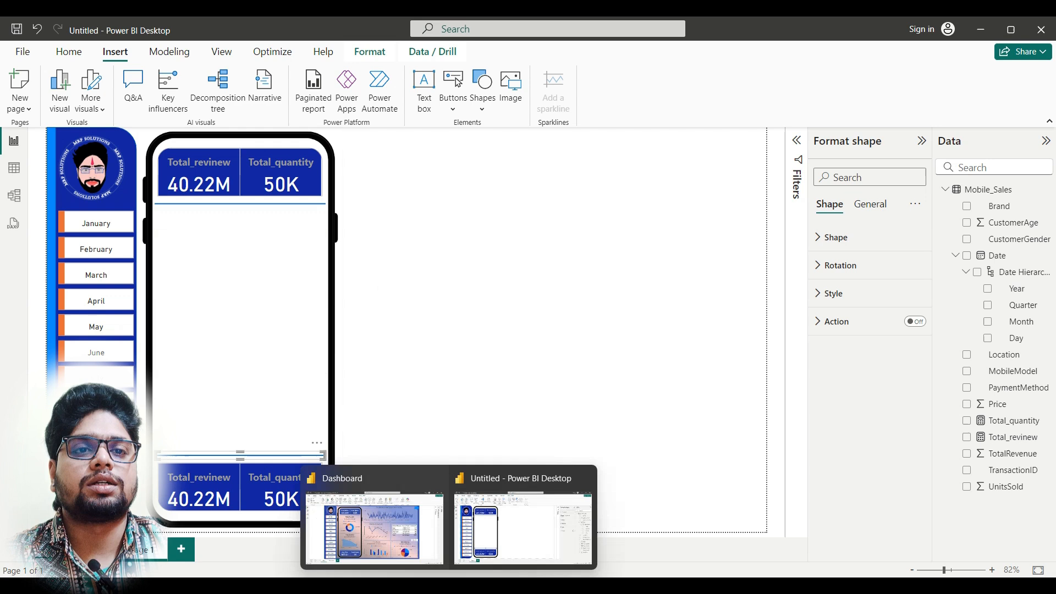
{"action": "left_click", "coordinate": [377, 538]}
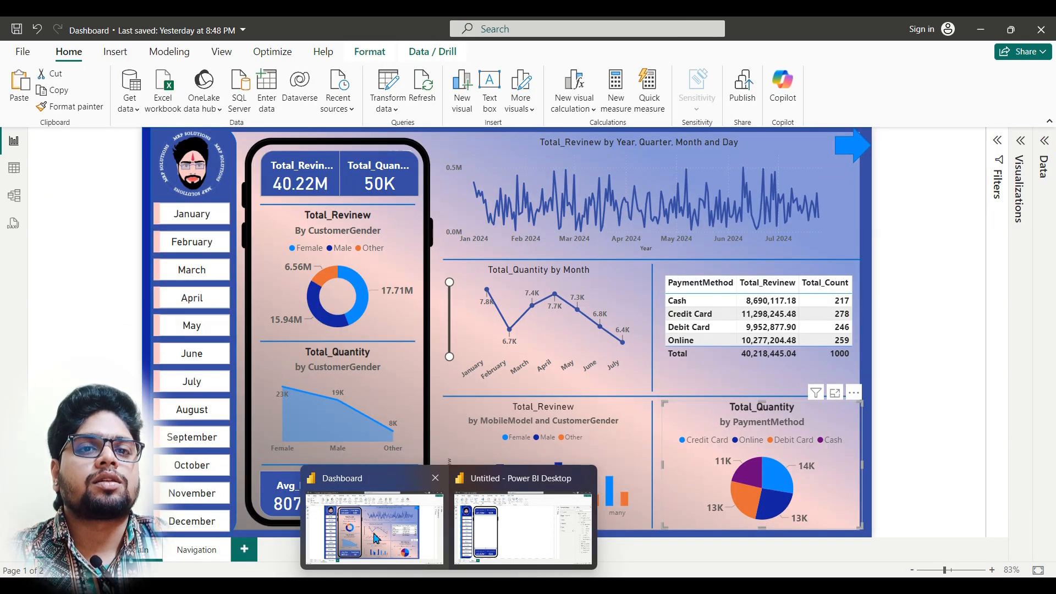
{"action": "left_click", "coordinate": [522, 529]}
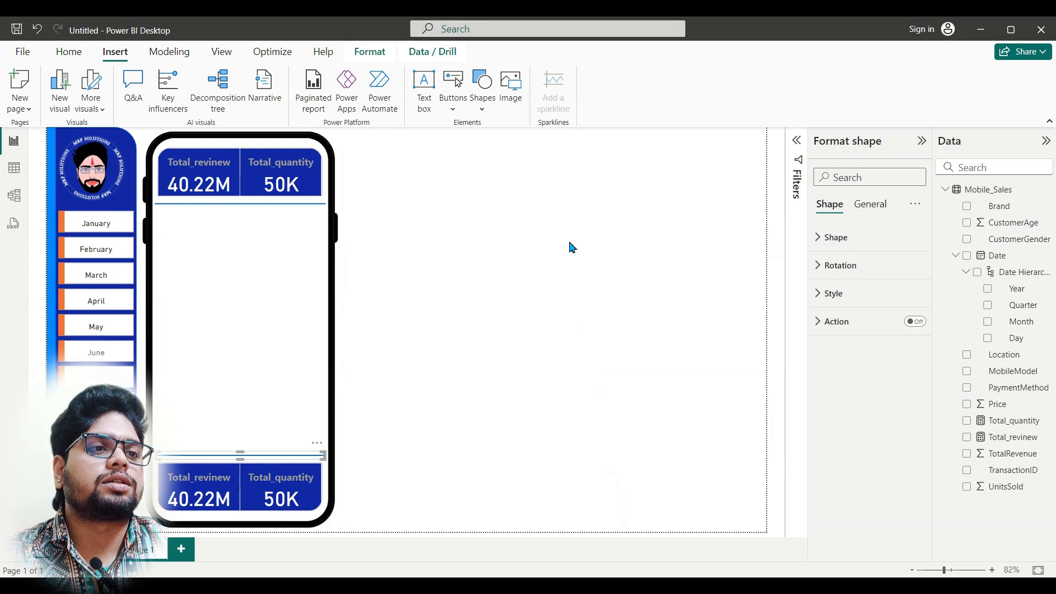
{"action": "left_click", "coordinate": [572, 247]}
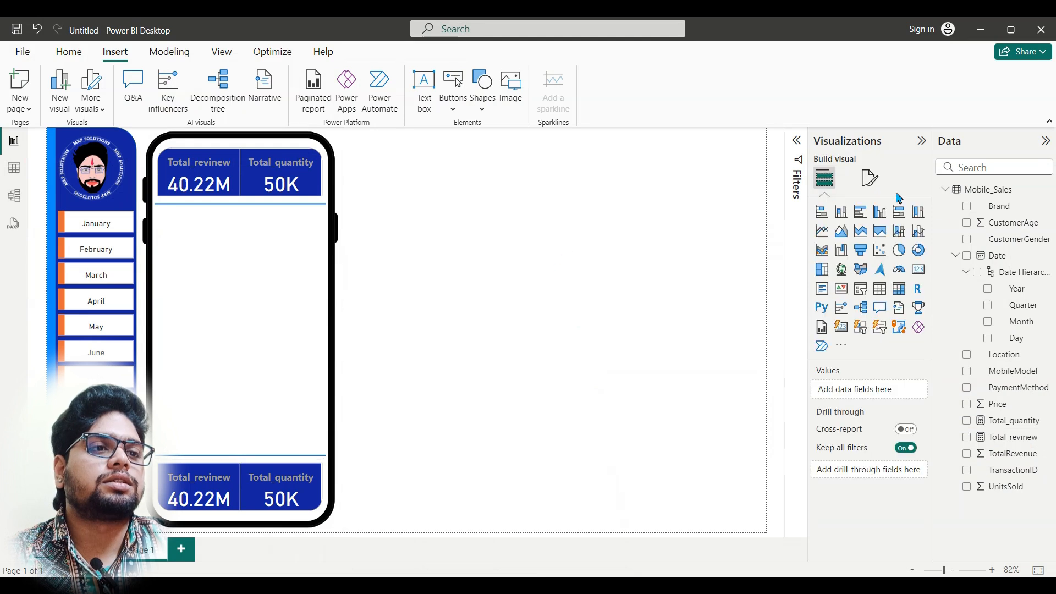
{"action": "left_click", "coordinate": [919, 251]}
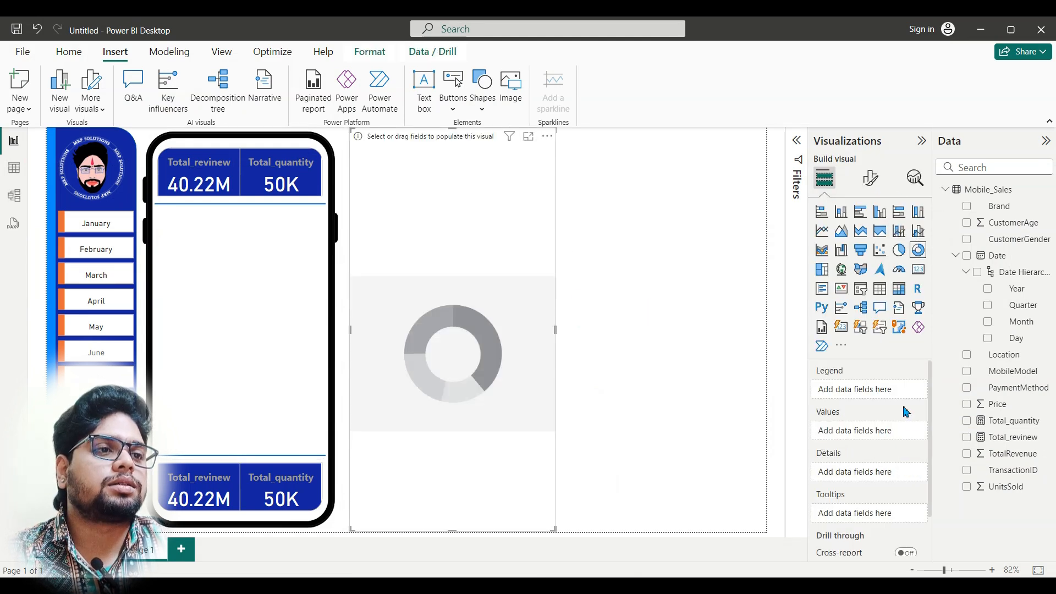
{"action": "left_click_drag", "start_coordinate": [1024, 242], "coordinate": [893, 393]}
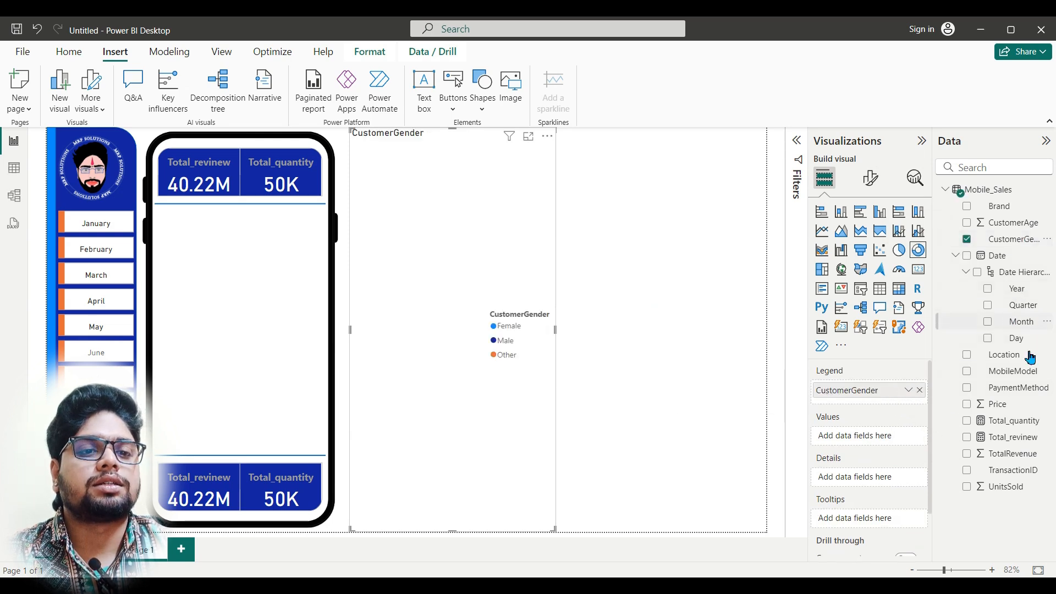
{"action": "left_click", "coordinate": [386, 545]}
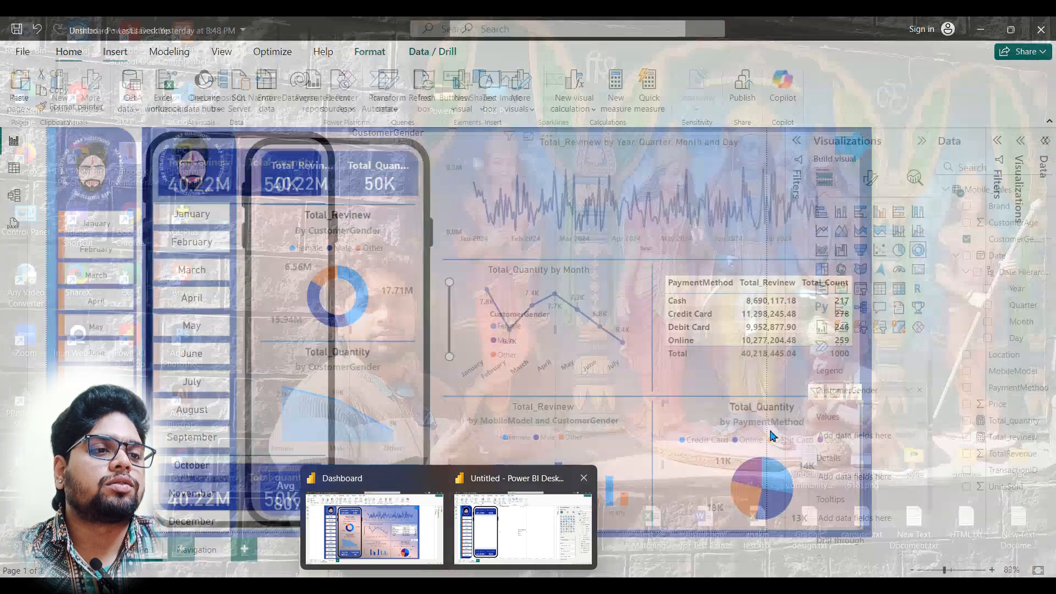
{"action": "left_click", "coordinate": [523, 528]}
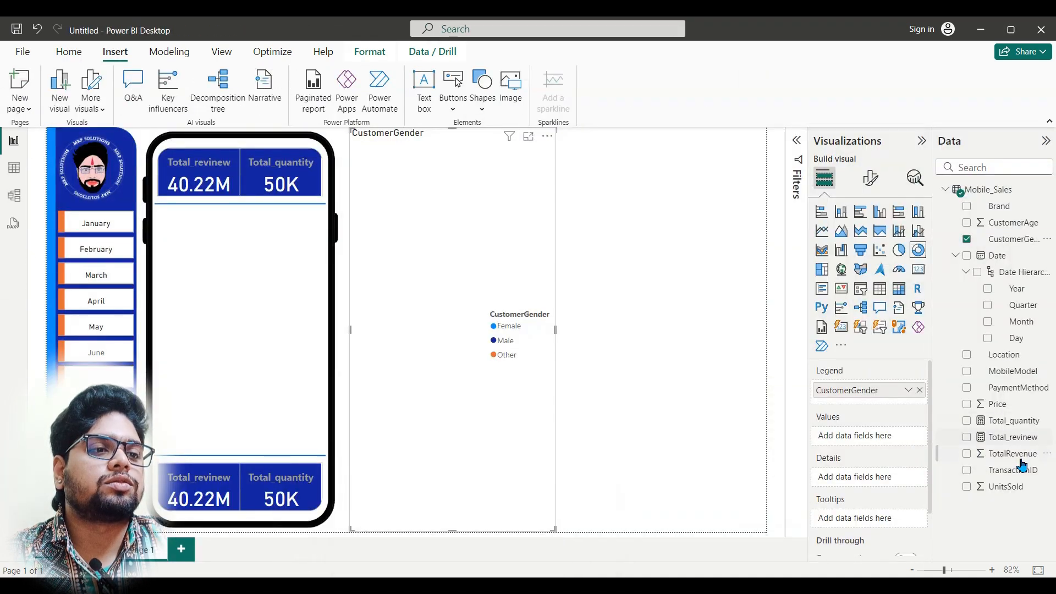
{"action": "left_click_drag", "start_coordinate": [1026, 443], "coordinate": [884, 441]}
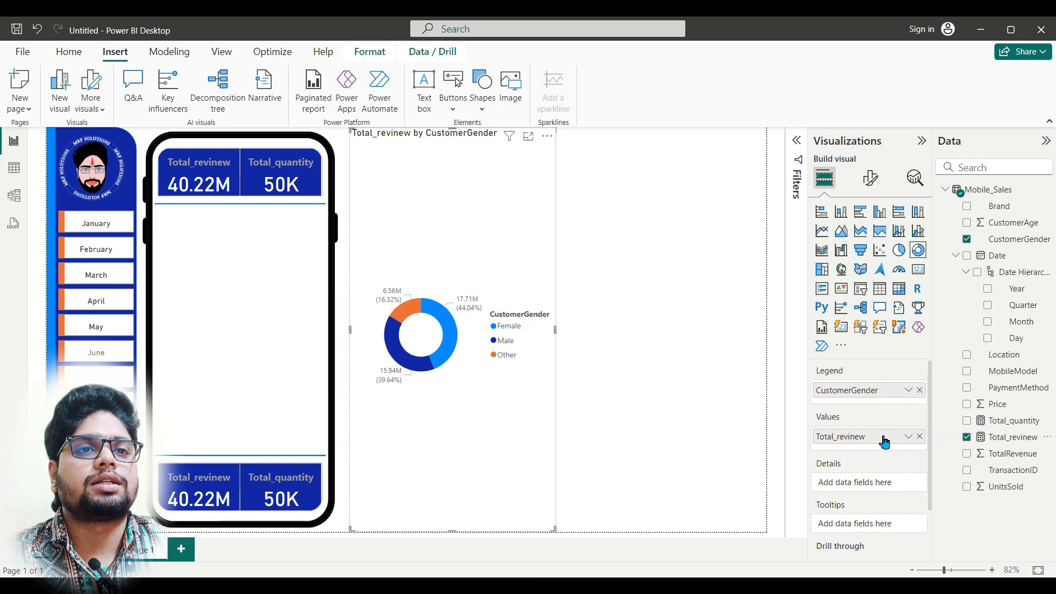
Step: Shrink the donut chart and fit it across the phone screen just below the upper divider line
{"action": "left_click_drag", "start_coordinate": [451, 132], "coordinate": [471, 435]}
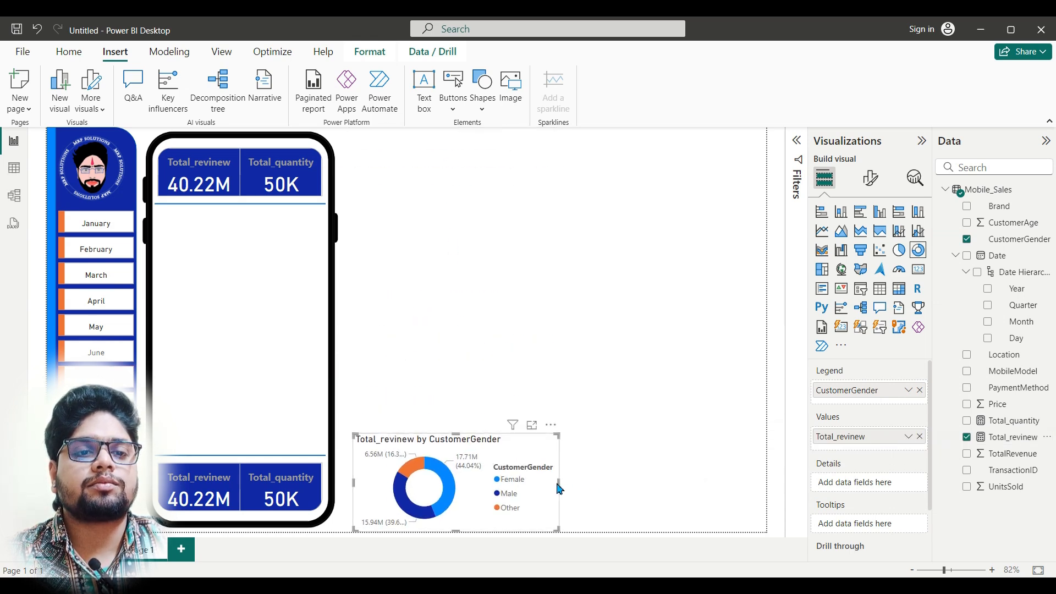
{"action": "left_click_drag", "start_coordinate": [555, 489], "coordinate": [326, 266]}
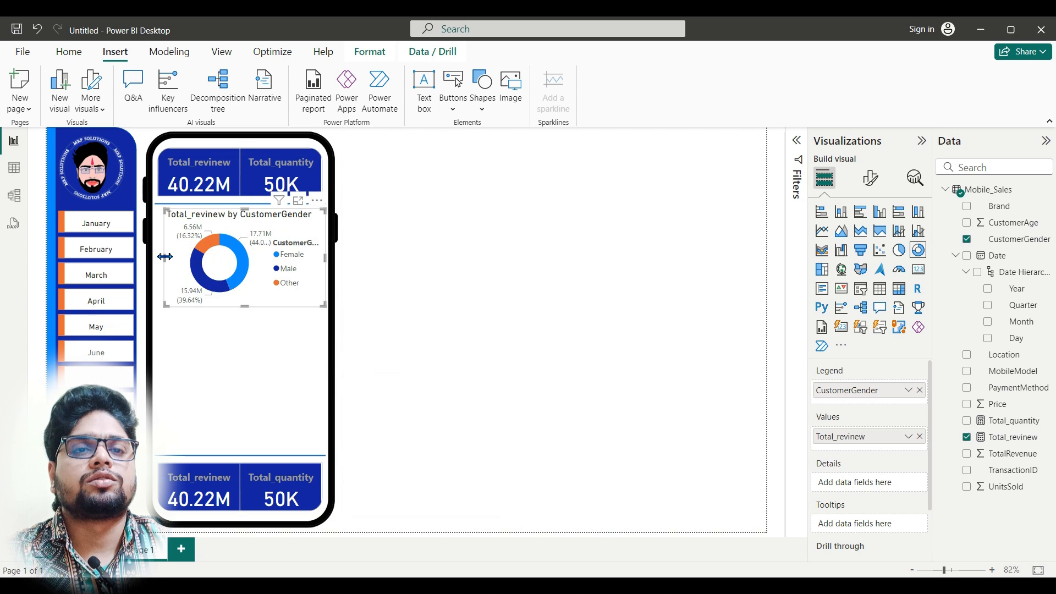
{"action": "left_click_drag", "start_coordinate": [164, 260], "coordinate": [157, 259]}
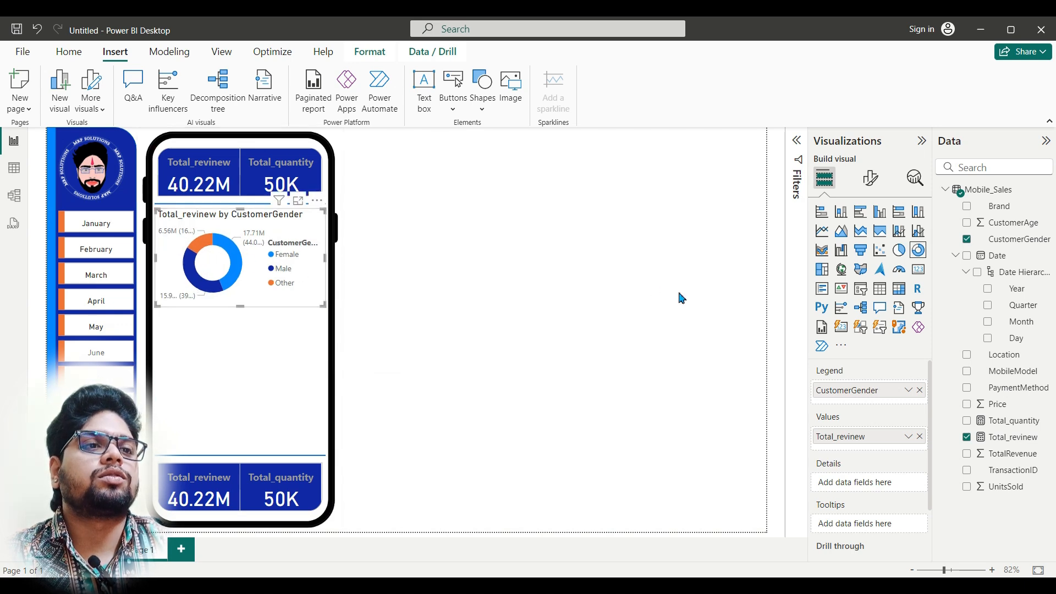
Step: Set the donut chart's legend position to Top center and turn off the legend title
{"action": "left_click", "coordinate": [878, 187]}
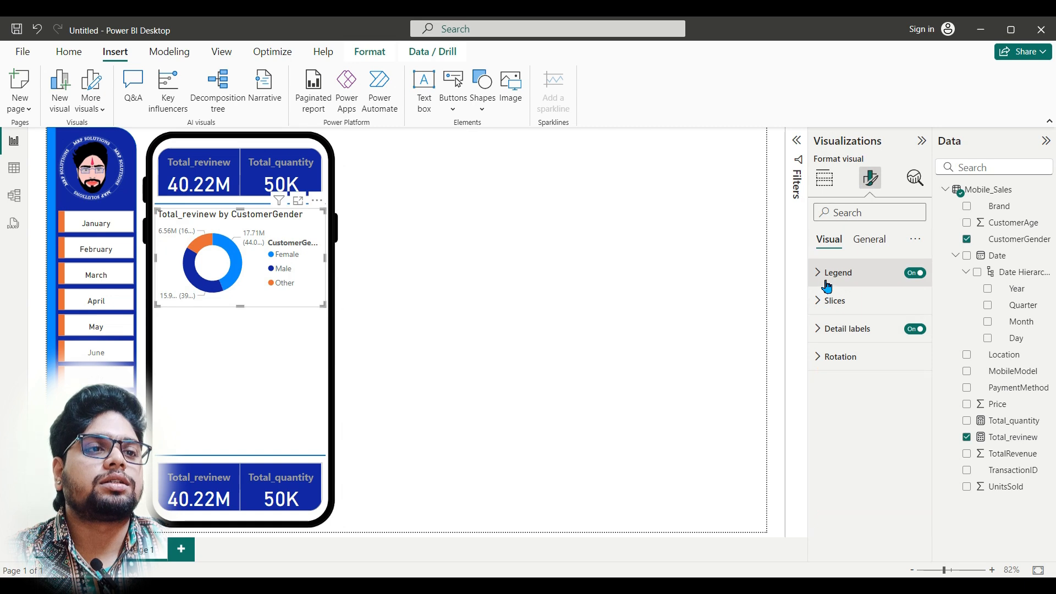
{"action": "left_click", "coordinate": [917, 273]}
{"action": "left_click", "coordinate": [923, 278]}
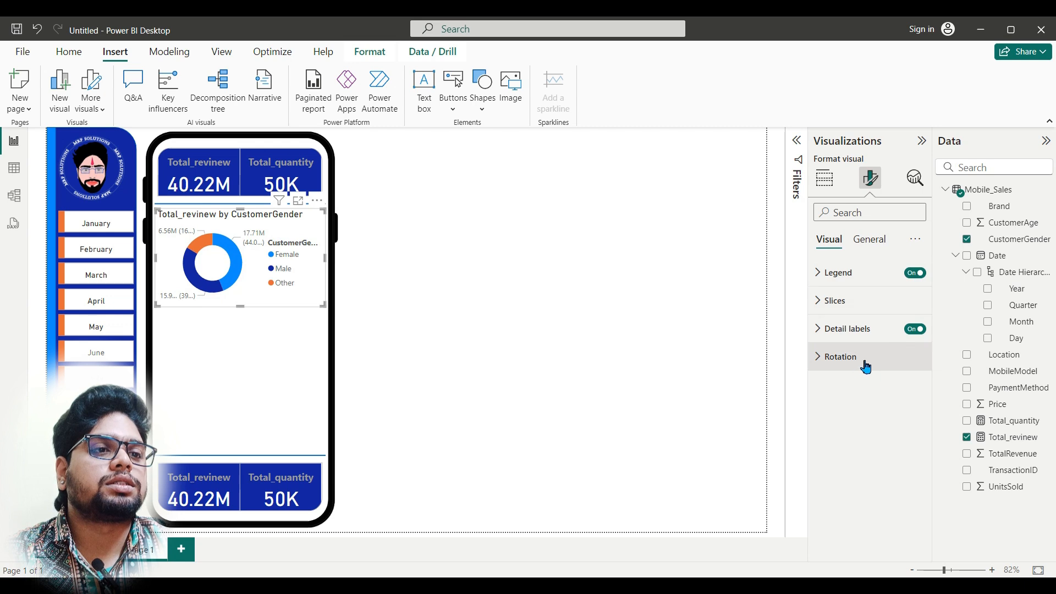
{"action": "left_click", "coordinate": [824, 278]}
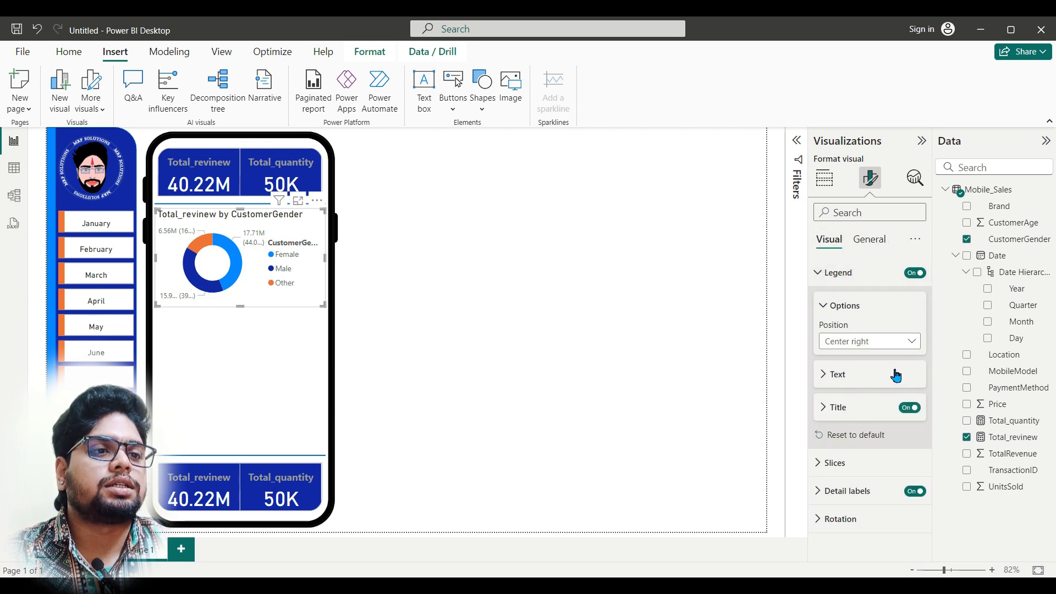
{"action": "left_click", "coordinate": [910, 344]}
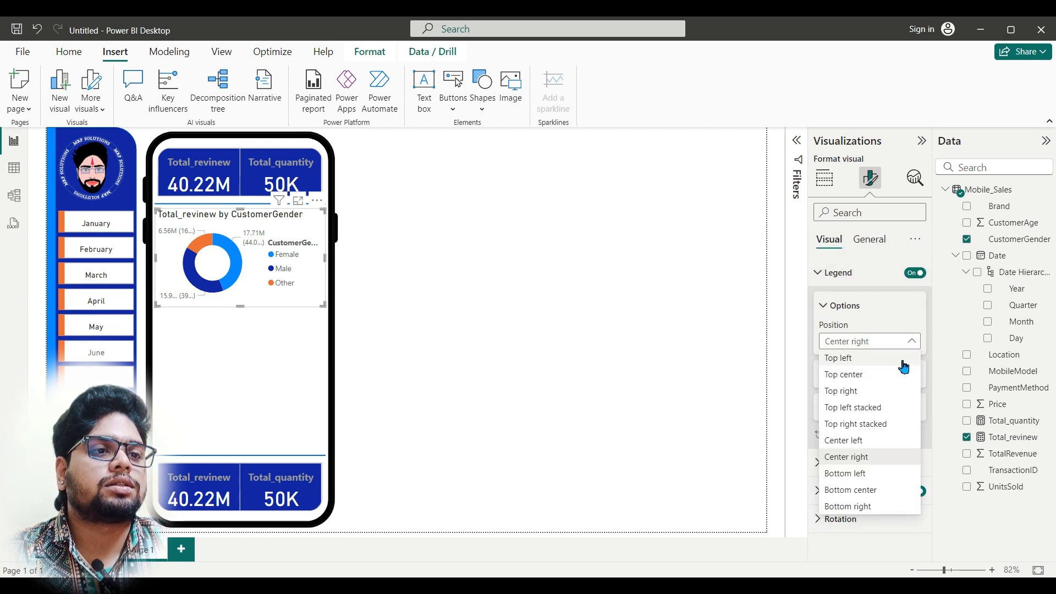
{"action": "left_click", "coordinate": [870, 380]}
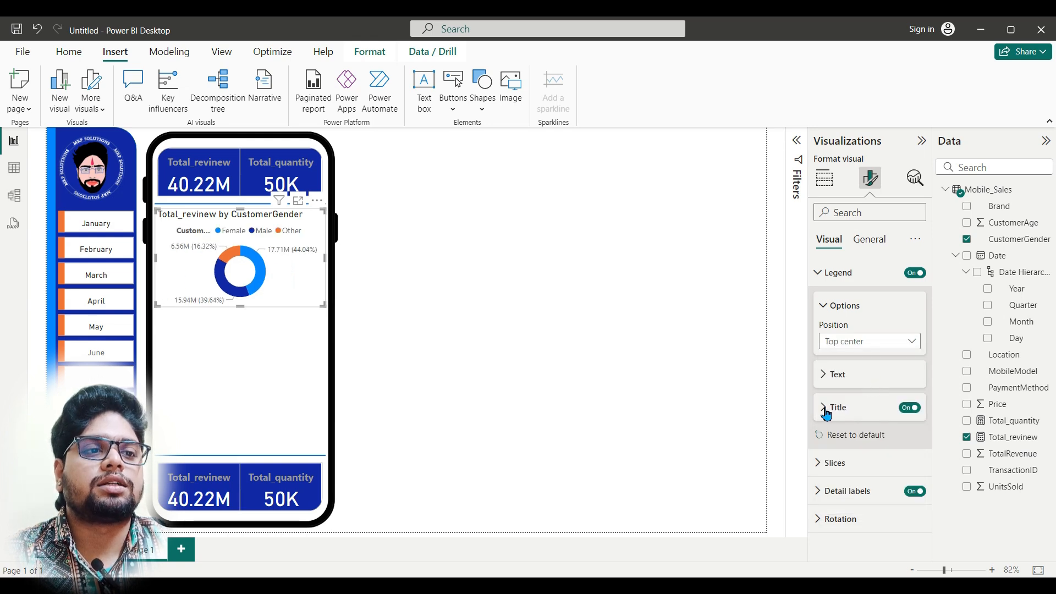
{"action": "left_click", "coordinate": [916, 410]}
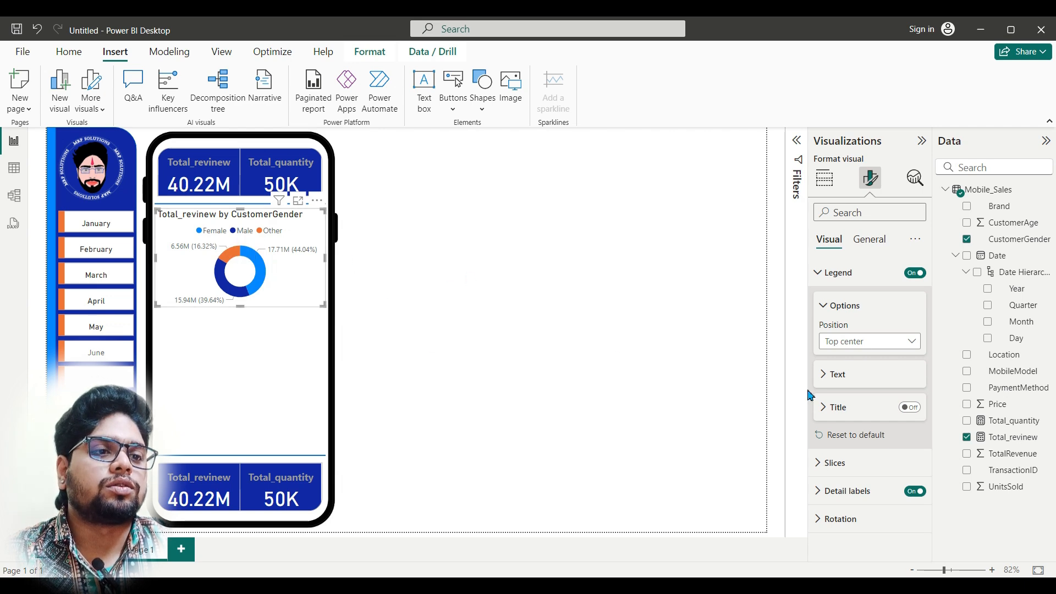
Step: Set the donut chart's detail labels to show only the data value, in bold at font size 11
{"action": "left_click", "coordinate": [868, 500]}
{"action": "scroll", "coordinate": [866, 499], "scroll_direction": "down", "scroll_amount": 3}
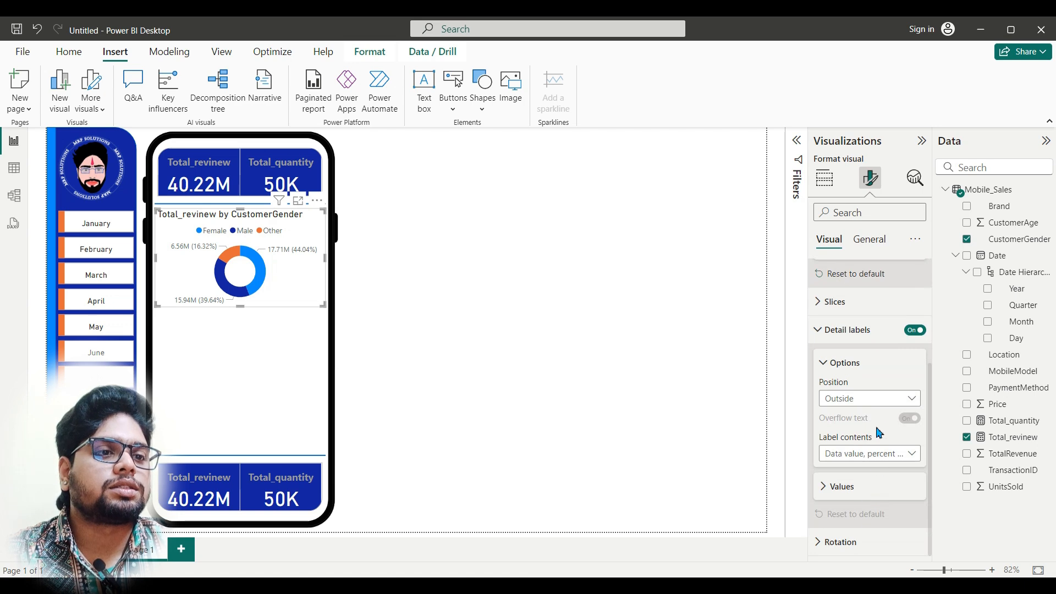
{"action": "left_click", "coordinate": [896, 456]}
{"action": "left_click", "coordinate": [869, 487]}
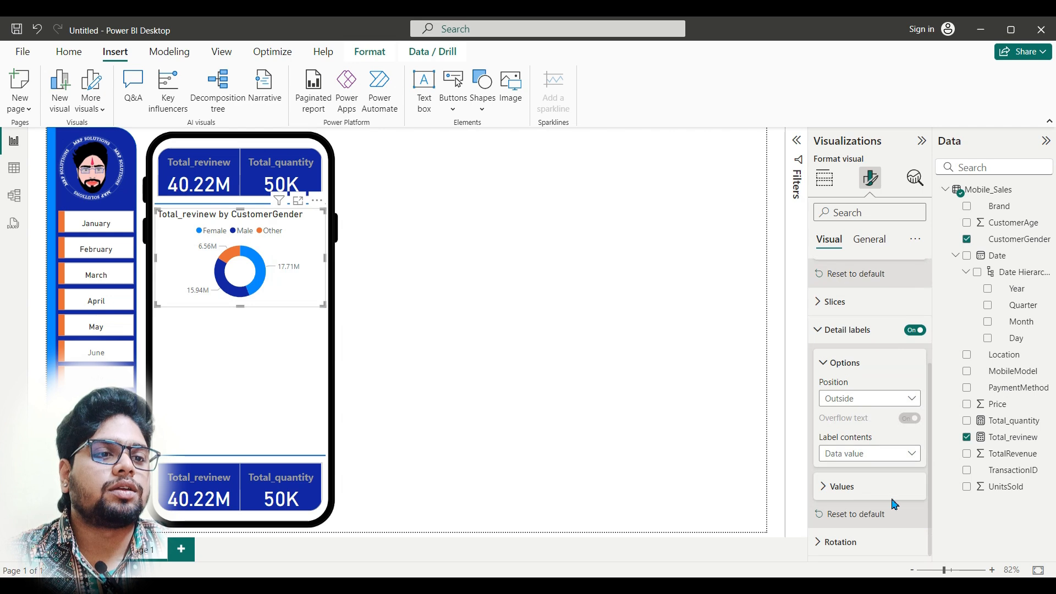
{"action": "left_click", "coordinate": [825, 488]}
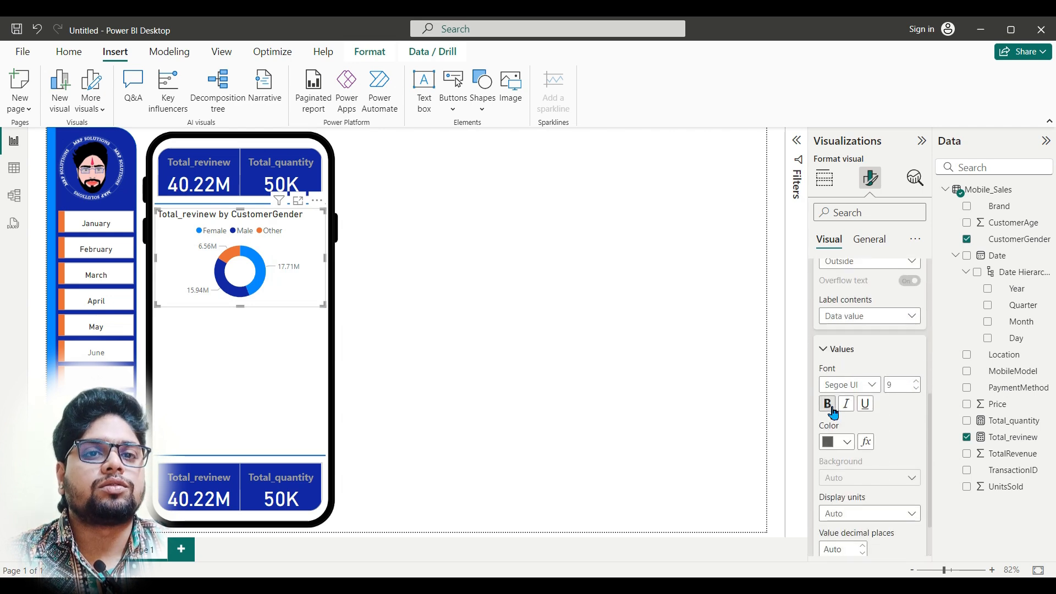
{"action": "left_click", "coordinate": [829, 404]}
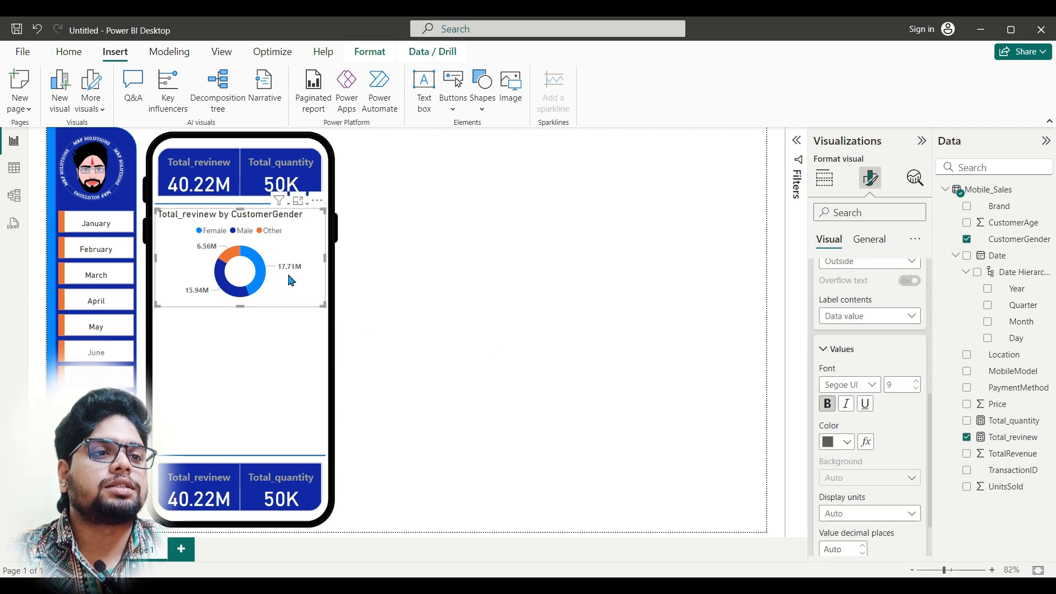
{"action": "left_click", "coordinate": [915, 382]}
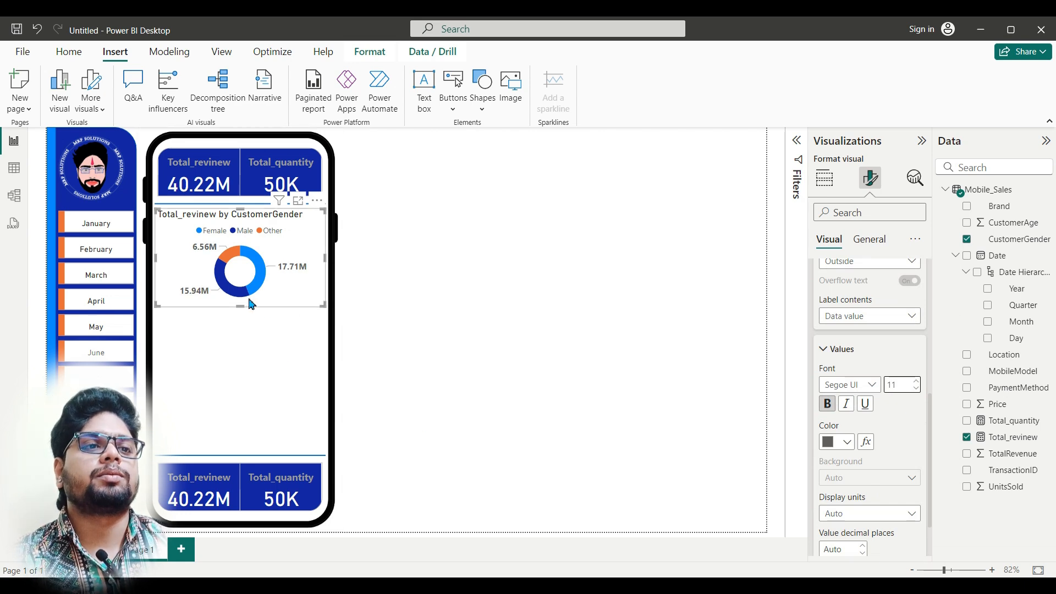
Step: Turn off the donut chart's background, center its title horizontally and deselect the chart
{"action": "scroll", "coordinate": [903, 390], "scroll_direction": "up", "scroll_amount": 5}
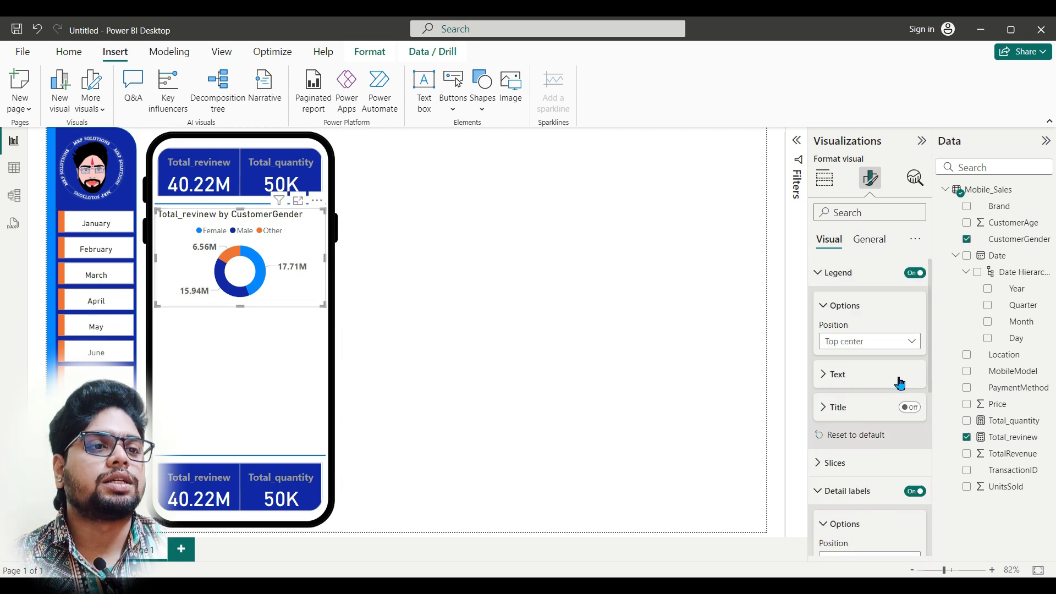
{"action": "left_click", "coordinate": [880, 249]}
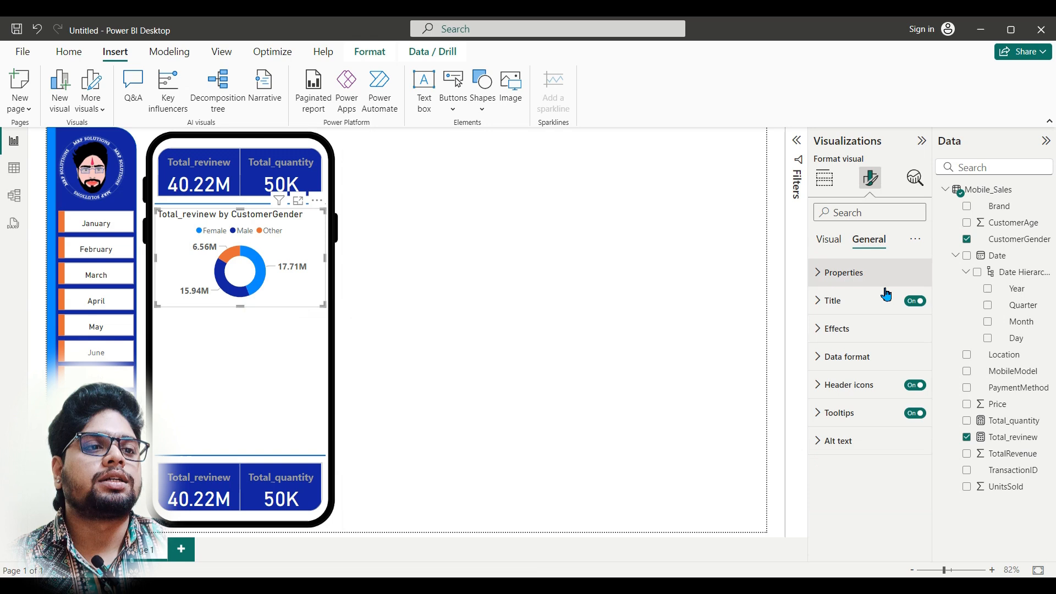
{"action": "left_click", "coordinate": [886, 330]}
{"action": "left_click", "coordinate": [919, 365]}
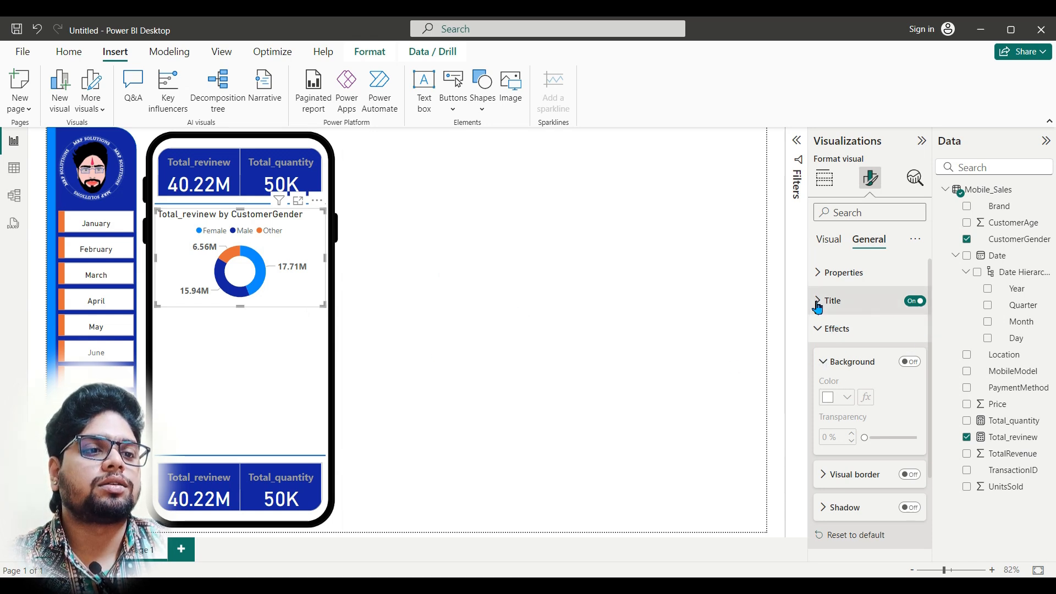
{"action": "left_click", "coordinate": [883, 302]}
{"action": "scroll", "coordinate": [869, 502], "scroll_direction": "down", "scroll_amount": 1}
{"action": "left_click", "coordinate": [846, 504]}
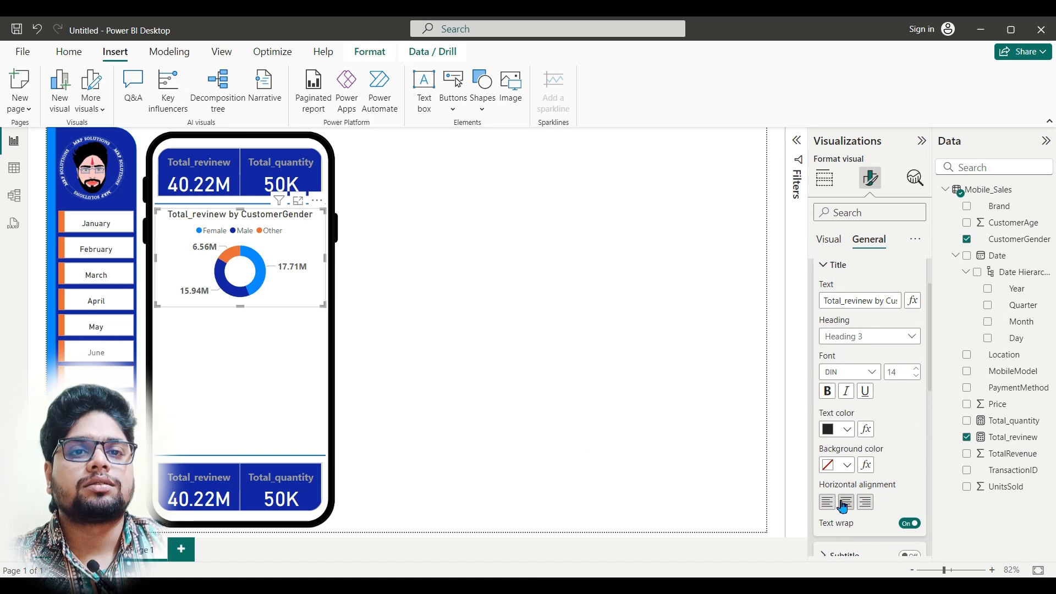
{"action": "left_click", "coordinate": [413, 329]}
Step: Duplicate the lower divider line and place the copy just below the donut chart in the phone frame
{"action": "left_click", "coordinate": [279, 456]}
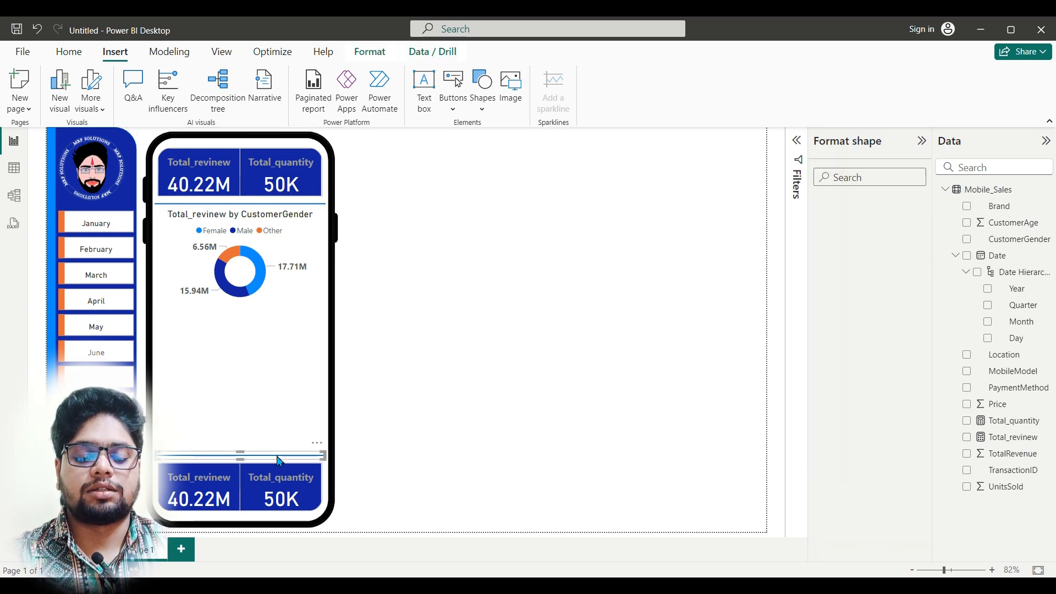
{"action": "left_click_drag", "start_coordinate": [279, 461], "coordinate": [276, 313]}
{"action": "left_click_drag", "start_coordinate": [284, 461], "coordinate": [281, 457]}
{"action": "left_click", "coordinate": [425, 417]}
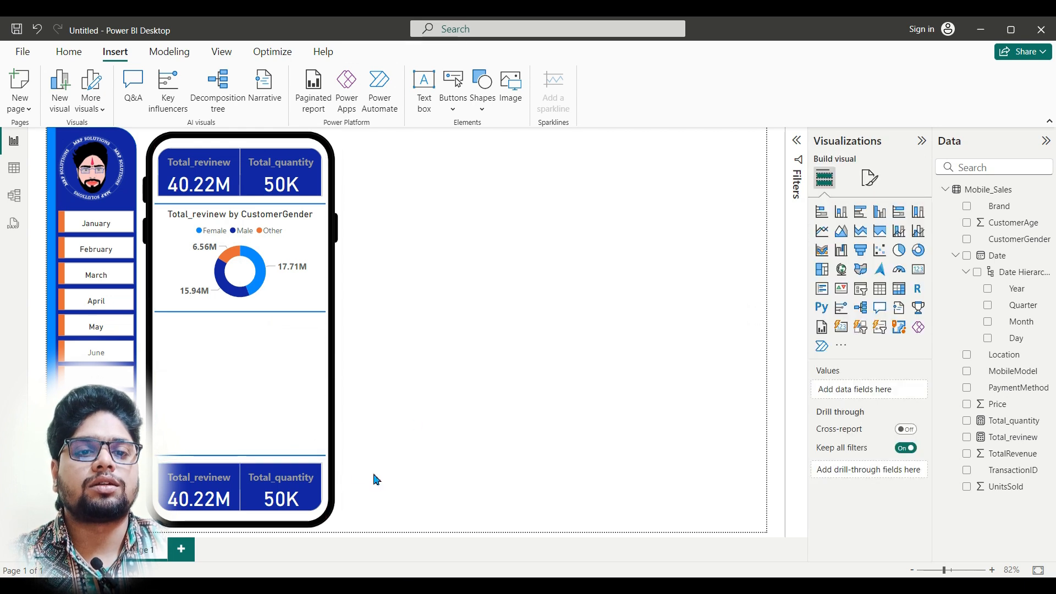
Step: Add an area chart with CustomerGender on the X-axis and Total_quantity on the Y-axis, following the finished Dashboard report
{"action": "mouse_move", "coordinate": [449, 586]}
{"action": "mouse_move", "coordinate": [410, 547]}
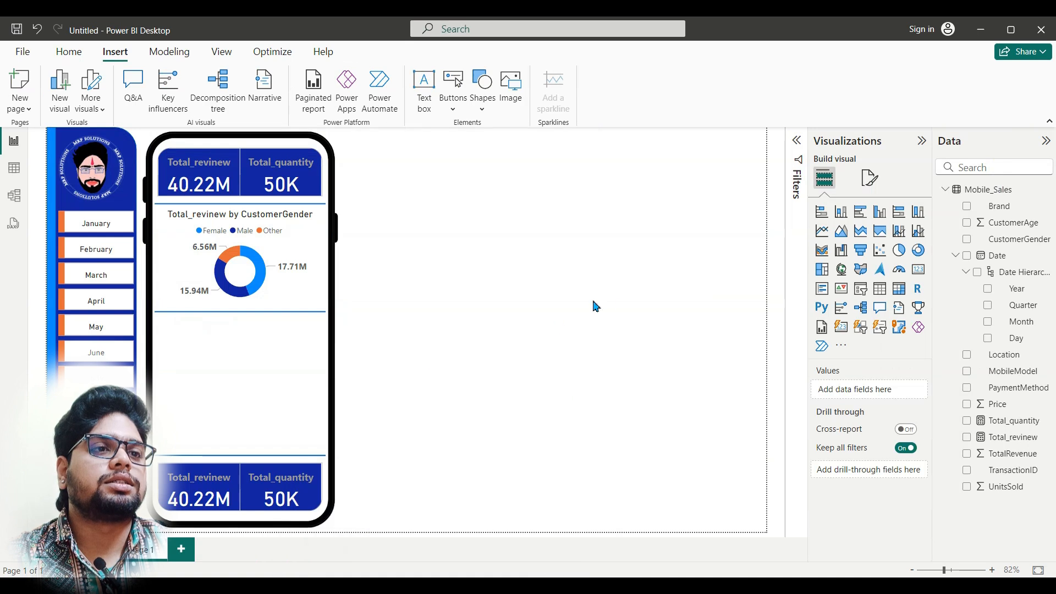
{"action": "left_click", "coordinate": [842, 231]}
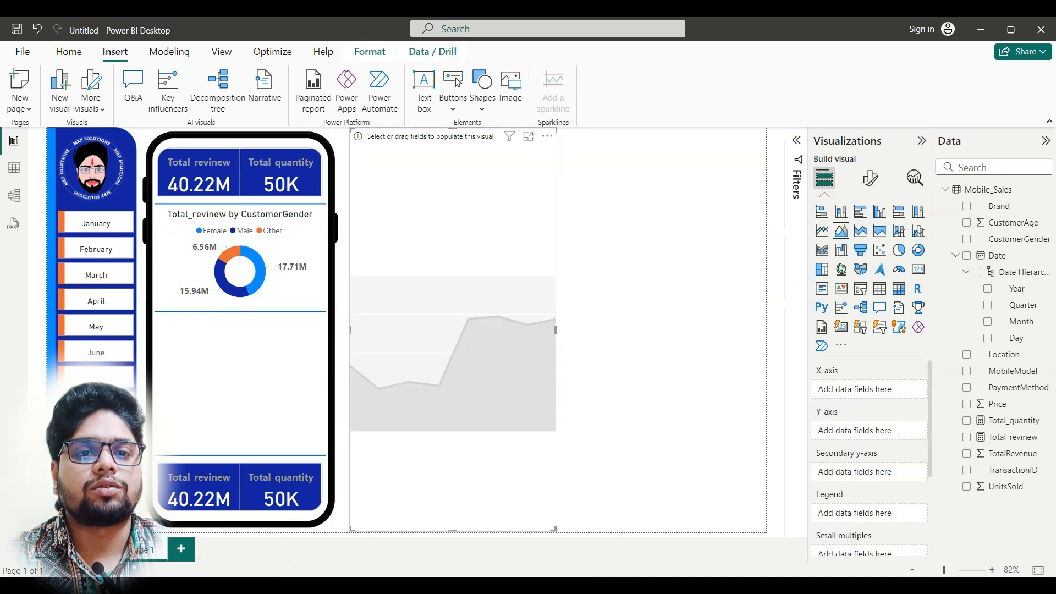
{"action": "mouse_move", "coordinate": [449, 584]}
{"action": "left_click", "coordinate": [404, 550]}
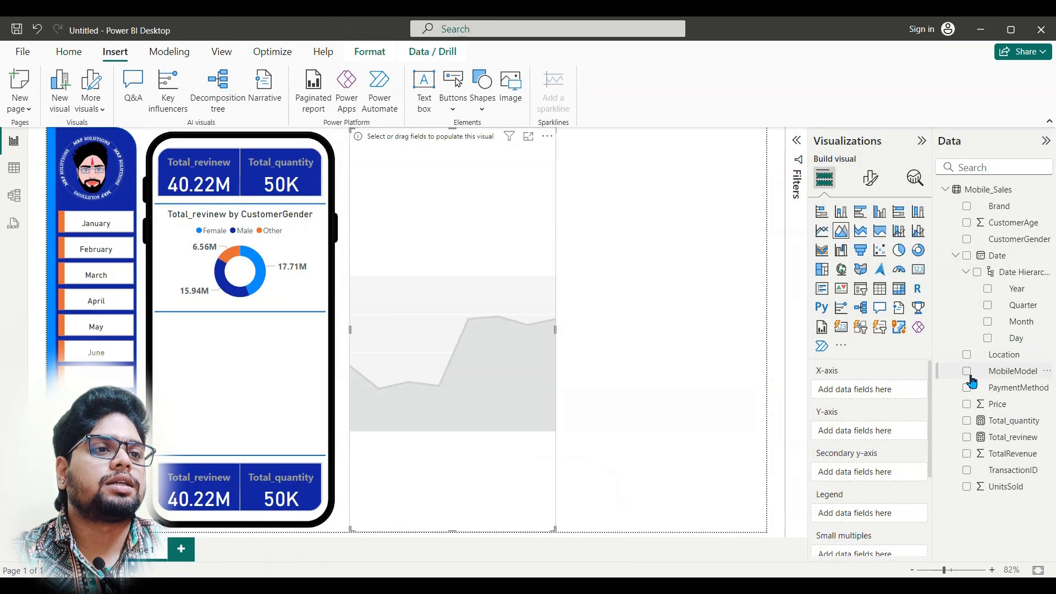
{"action": "left_click_drag", "start_coordinate": [1029, 240], "coordinate": [899, 394]}
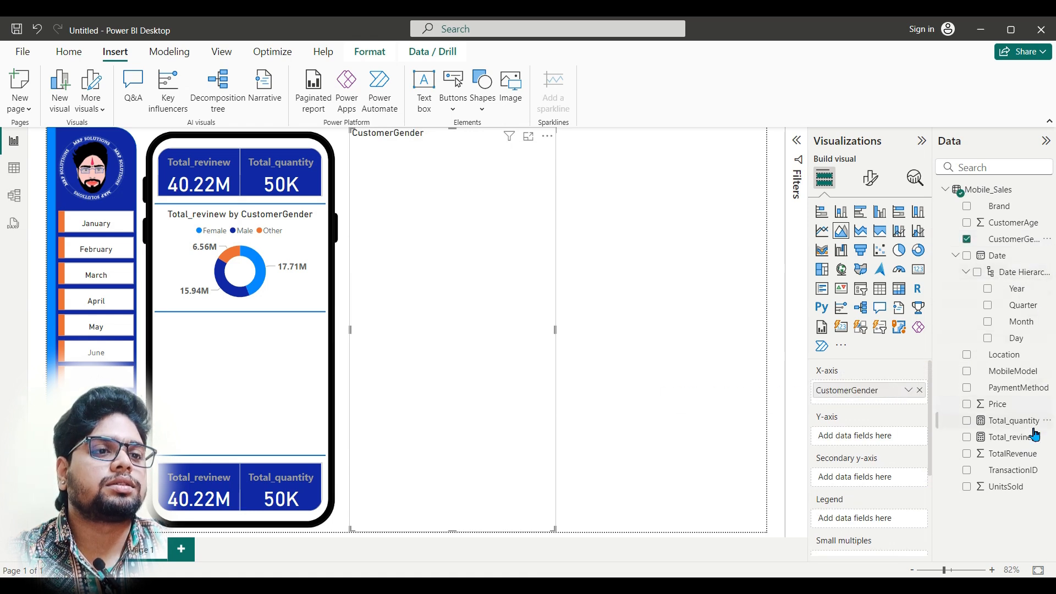
{"action": "left_click_drag", "start_coordinate": [1025, 429], "coordinate": [889, 443]}
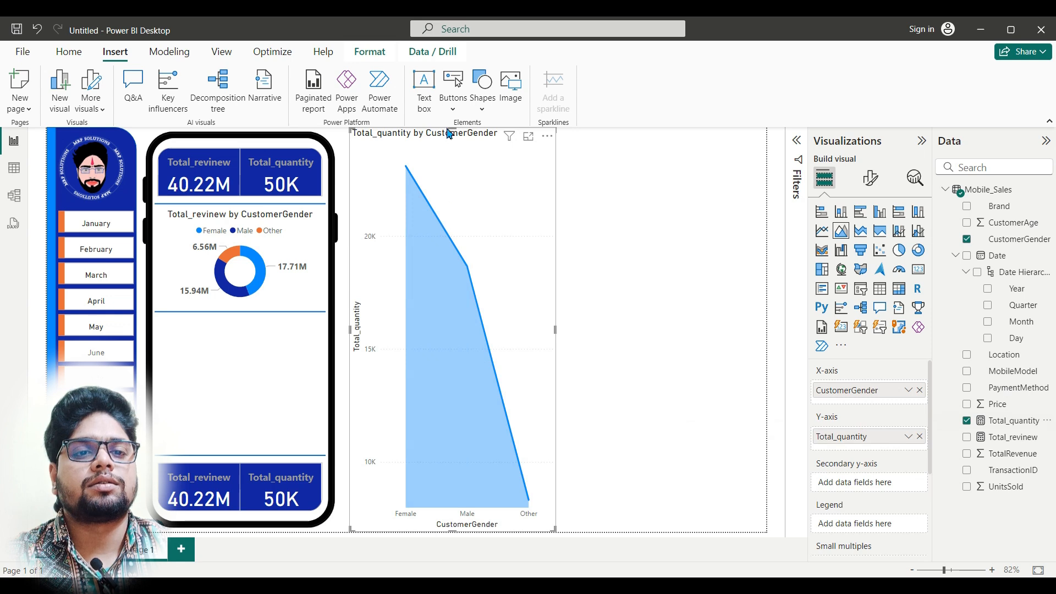
Step: Shrink the area chart and fit it across the phone screen between the middle and lower divider lines
{"action": "left_click_drag", "start_coordinate": [452, 131], "coordinate": [293, 371]}
{"action": "left_click_drag", "start_coordinate": [364, 377], "coordinate": [326, 381]}
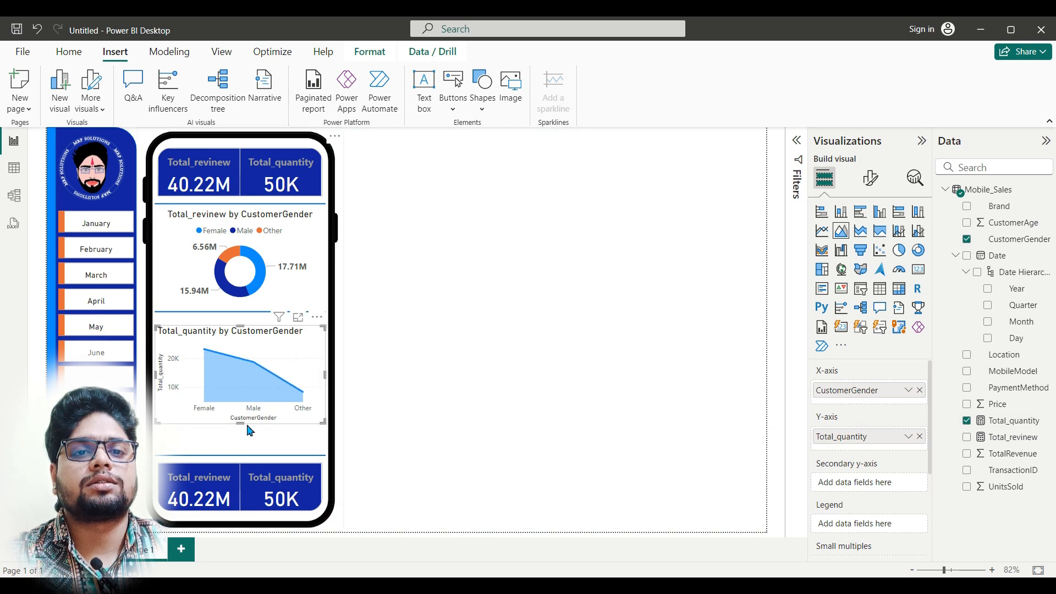
Step: Make the area chart slightly taller and shift it and the middle divider line down within the phone frame
{"action": "left_click_drag", "start_coordinate": [240, 425], "coordinate": [241, 433]}
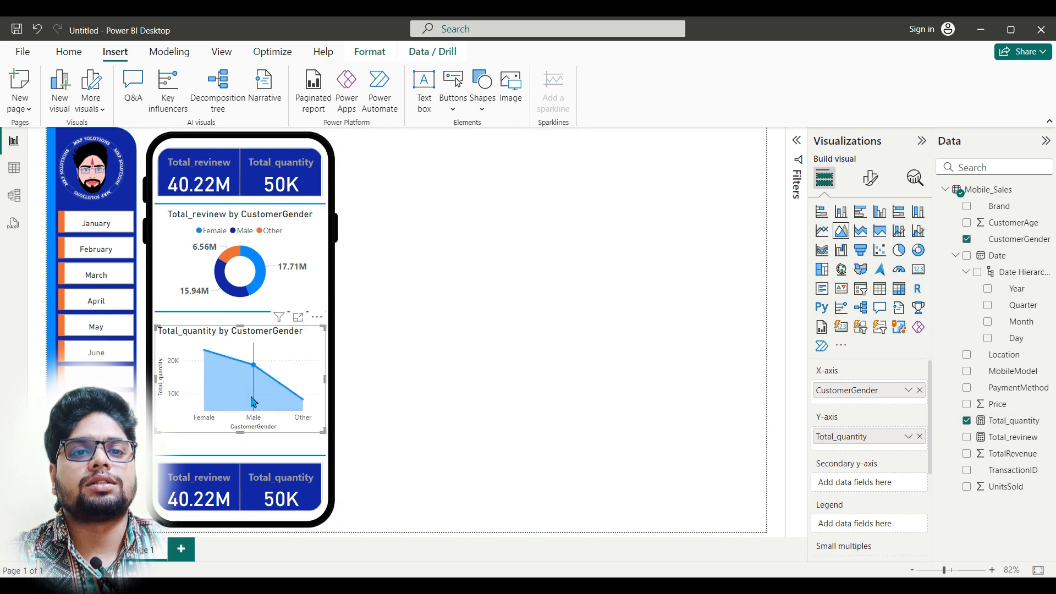
{"action": "left_click_drag", "start_coordinate": [253, 395], "coordinate": [254, 412]}
{"action": "left_click", "coordinate": [262, 312]}
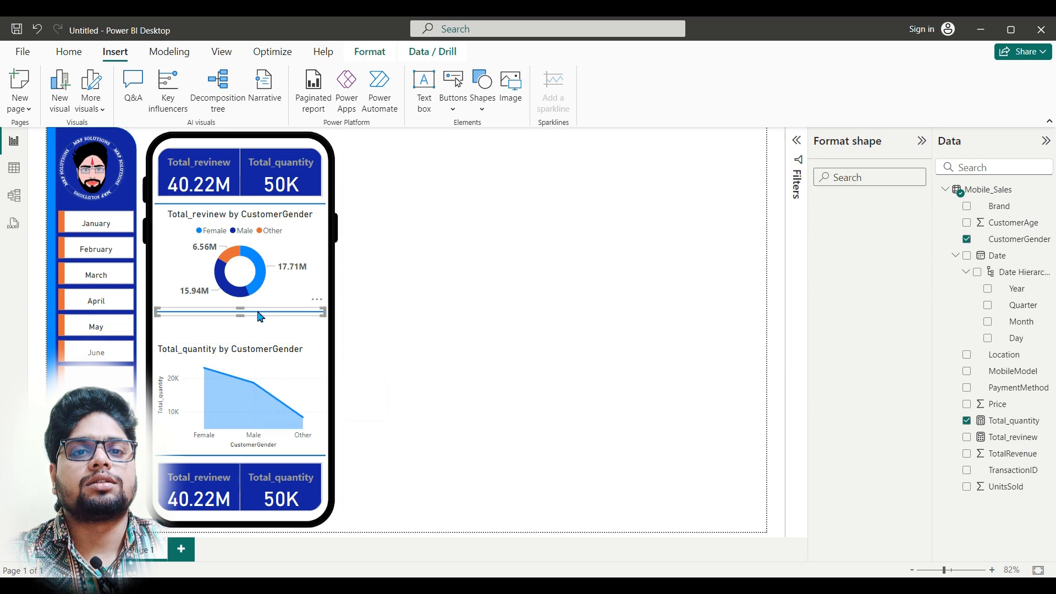
{"action": "mouse_move", "coordinate": [262, 318]}
{"action": "left_mouse_down"}
{"action": "mouse_move", "coordinate": [263, 329]}
{"action": "mouse_move", "coordinate": [243, 315]}
{"action": "left_mouse_up"}
Step: Extend the donut chart down to the middle divider and the area chart up to it, then deselect
{"action": "left_click", "coordinate": [268, 283]}
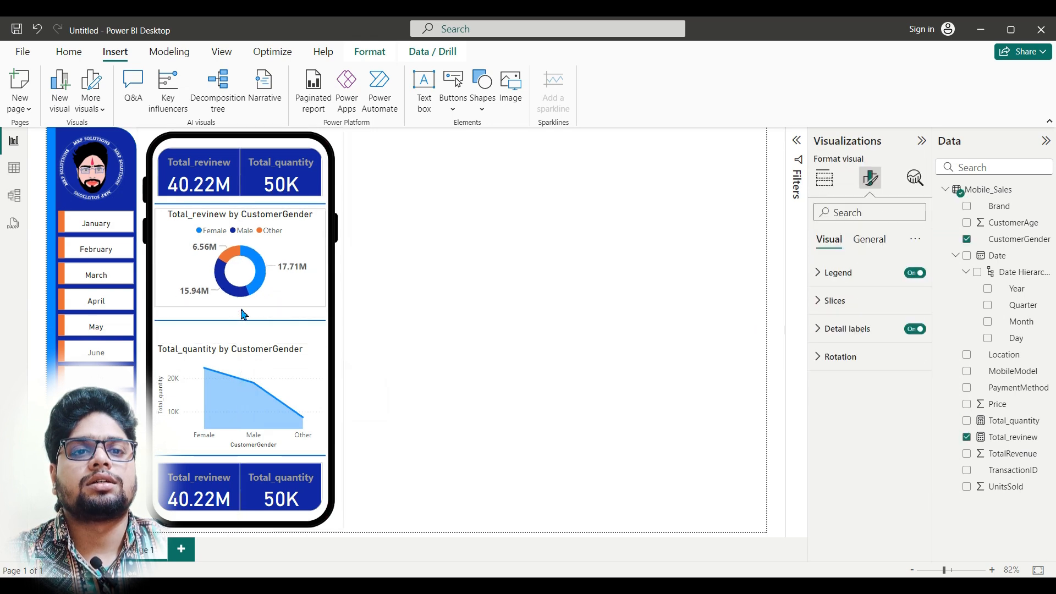
{"action": "left_click", "coordinate": [419, 303]}
{"action": "left_click", "coordinate": [241, 376]}
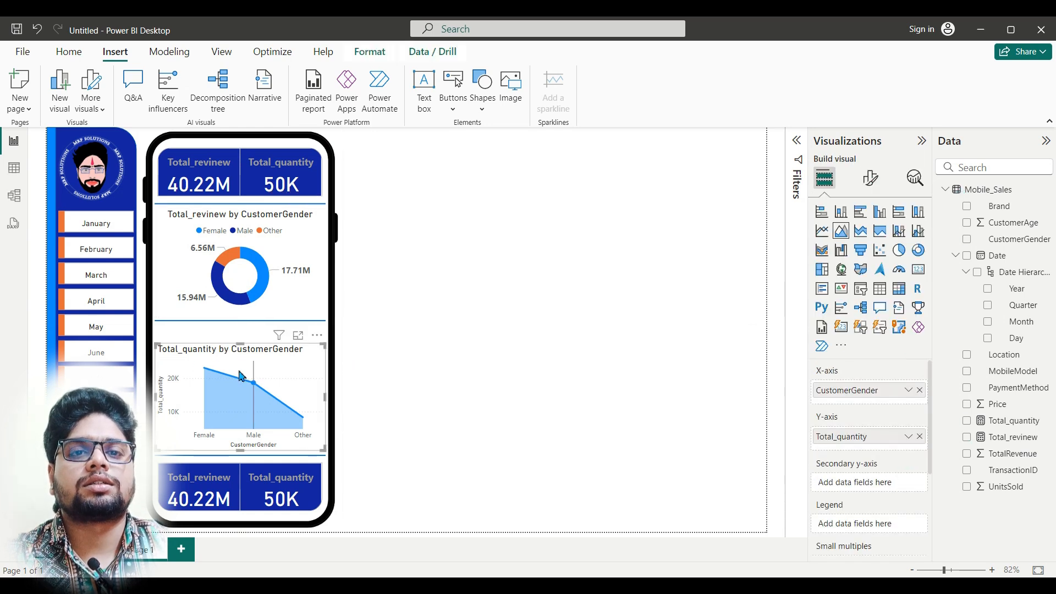
{"action": "left_click_drag", "start_coordinate": [243, 346], "coordinate": [243, 327]}
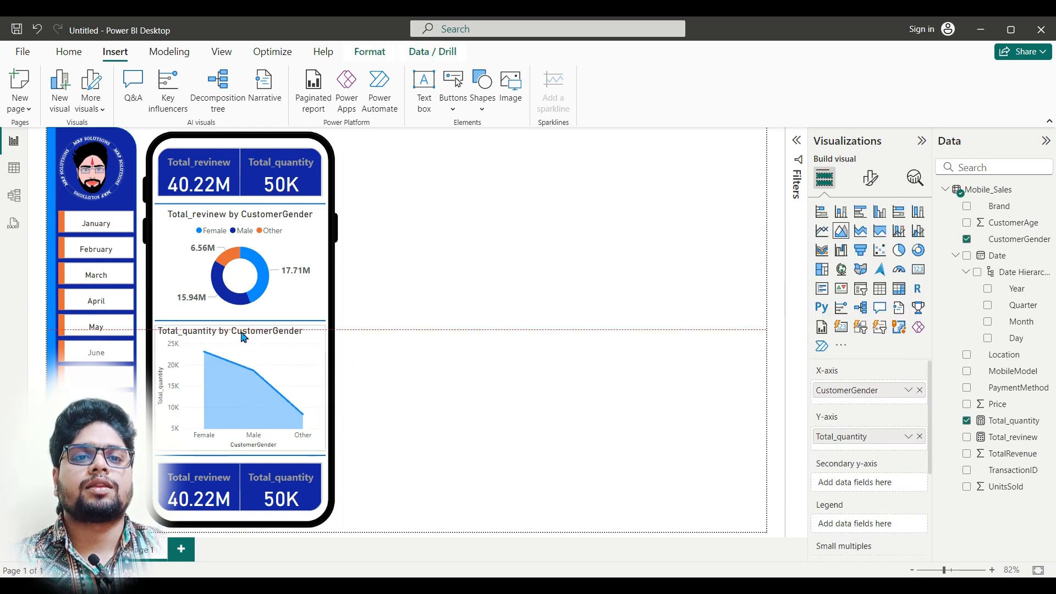
{"action": "left_click", "coordinate": [452, 385]}
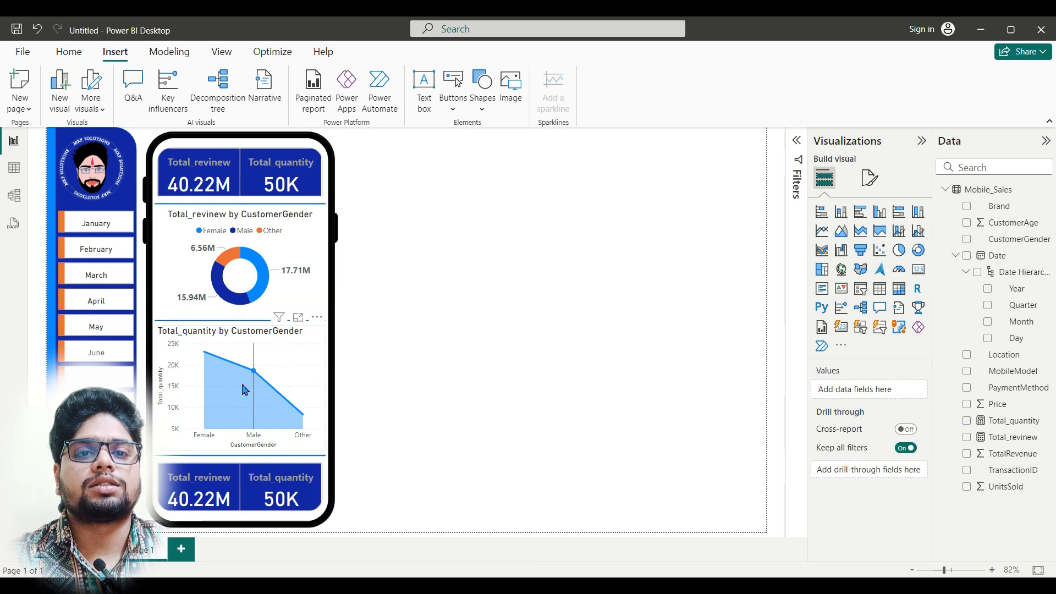
Step: Turn on markers for all categories on the area chart
{"action": "left_click", "coordinate": [305, 365]}
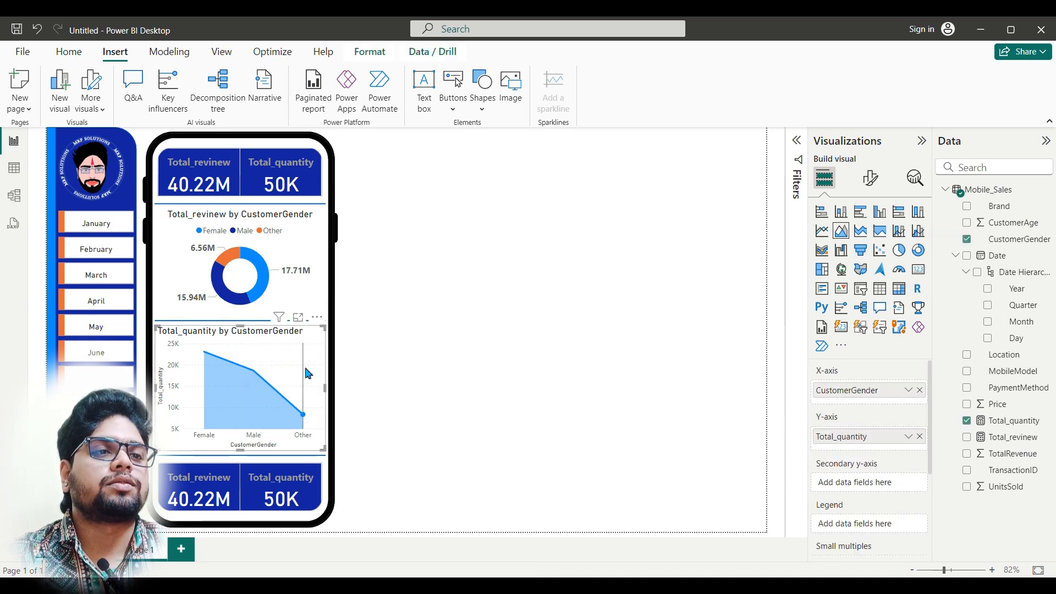
{"action": "left_click", "coordinate": [874, 189]}
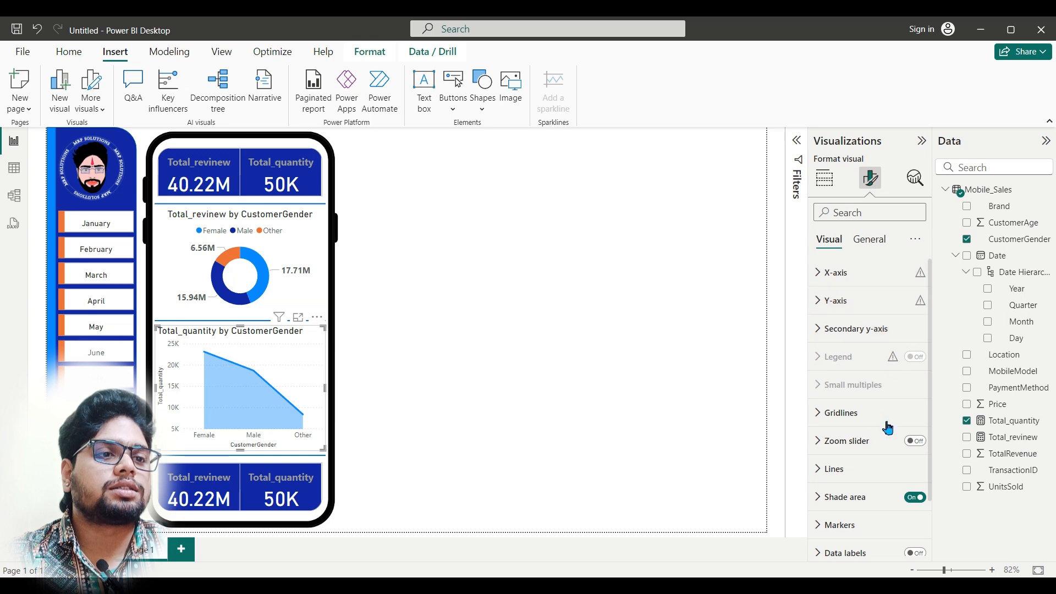
{"action": "scroll", "coordinate": [880, 479], "scroll_direction": "down", "scroll_amount": 2}
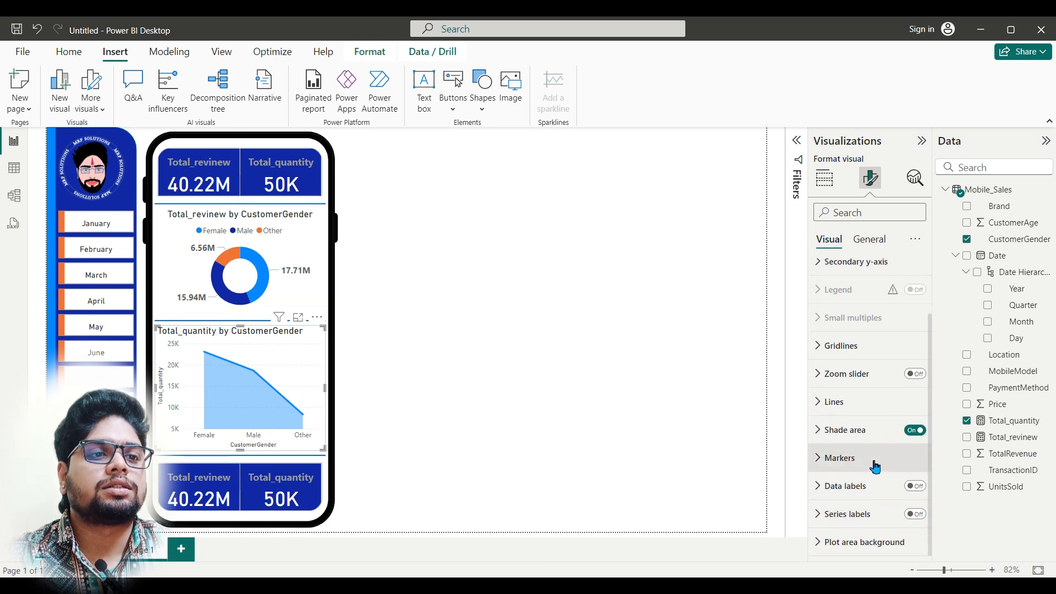
{"action": "left_click", "coordinate": [875, 467]}
{"action": "scroll", "coordinate": [855, 484], "scroll_direction": "down", "scroll_amount": 3}
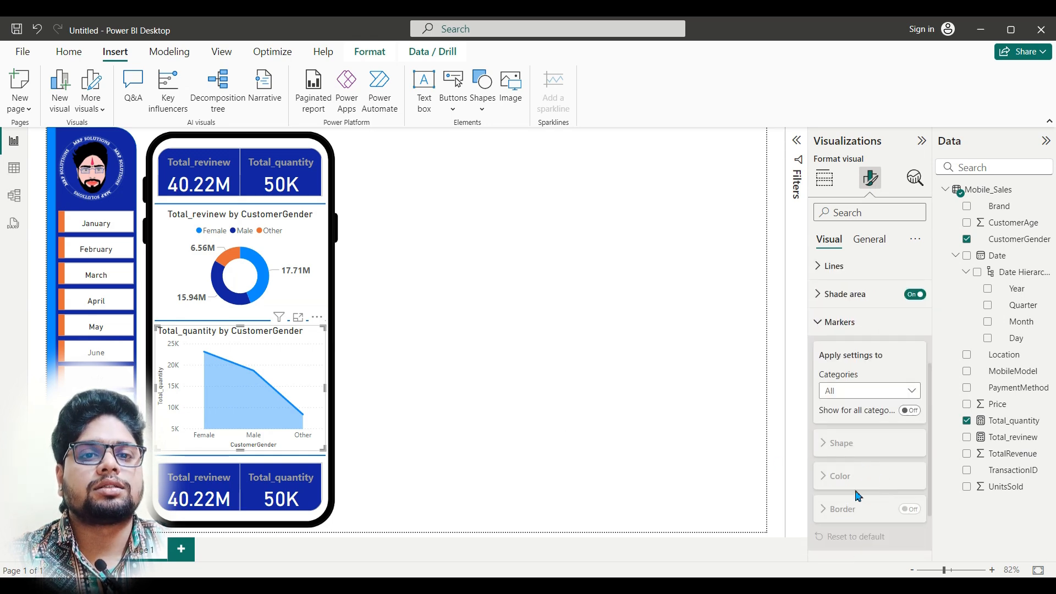
{"action": "left_click", "coordinate": [910, 410]}
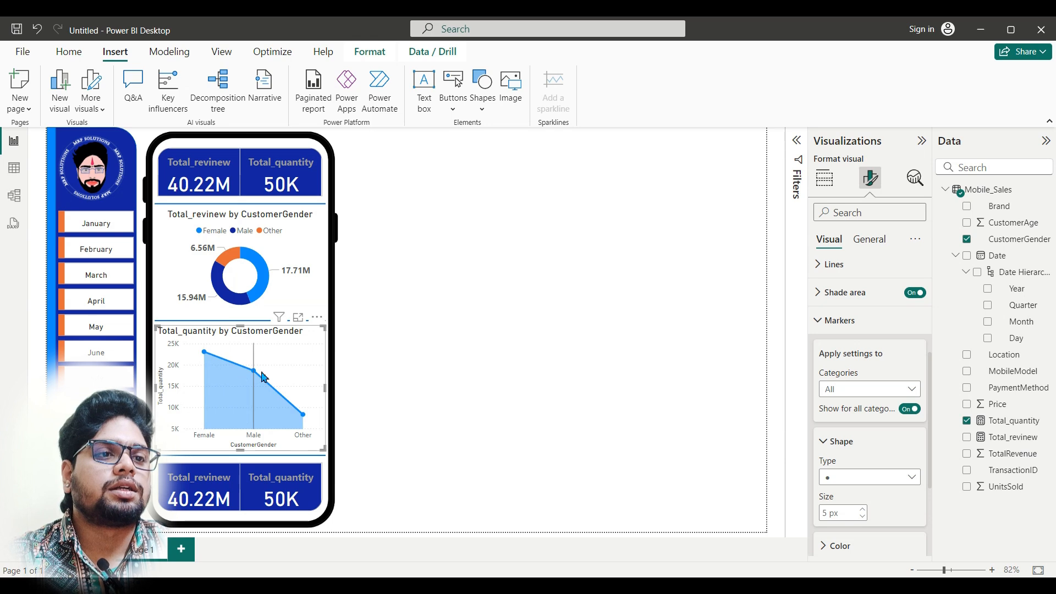
Step: Turn on data labels for the area chart and open the labels' value settings
{"action": "scroll", "coordinate": [872, 437], "scroll_direction": "down", "scroll_amount": 5}
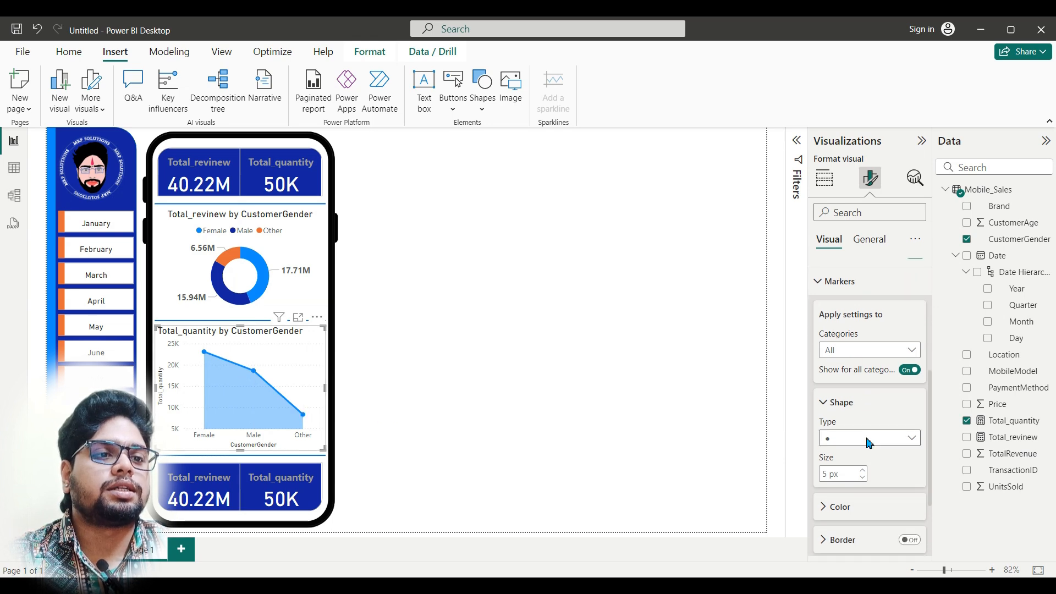
{"action": "left_click", "coordinate": [915, 485]}
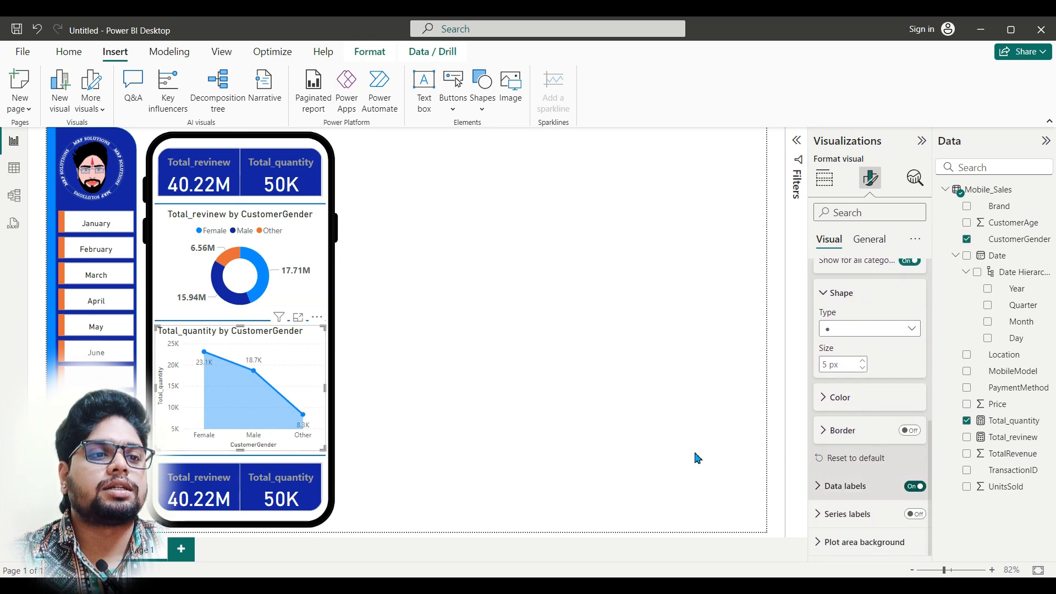
{"action": "left_click", "coordinate": [819, 486]}
{"action": "scroll", "coordinate": [880, 468], "scroll_direction": "down", "scroll_amount": 3}
{"action": "scroll", "coordinate": [899, 475], "scroll_direction": "down", "scroll_amount": 2}
{"action": "scroll", "coordinate": [877, 465], "scroll_direction": "down", "scroll_amount": 3}
{"action": "scroll", "coordinate": [860, 465], "scroll_direction": "down", "scroll_amount": 1}
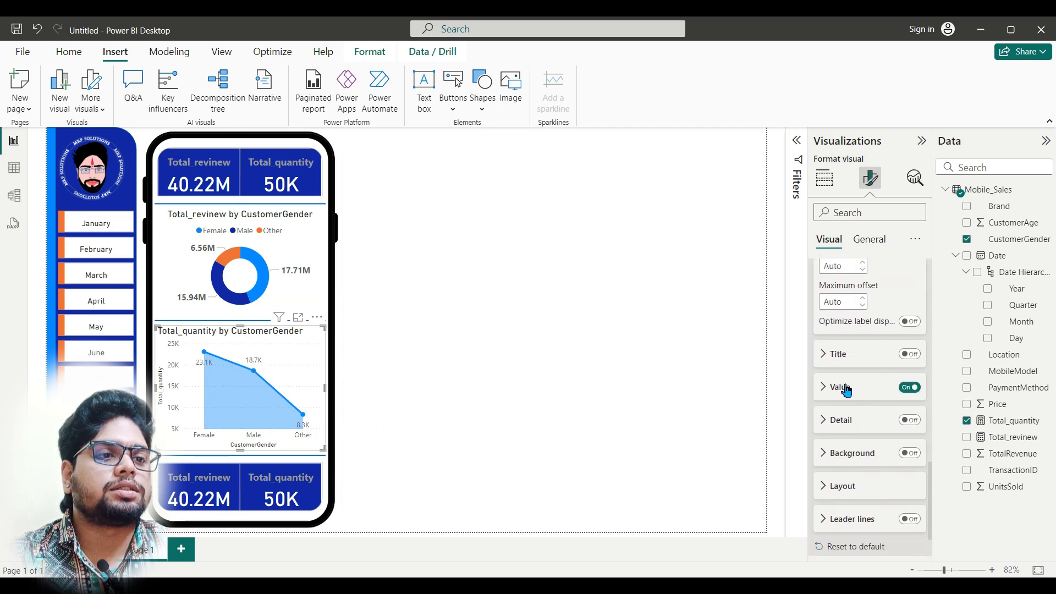
{"action": "left_click", "coordinate": [823, 387]}
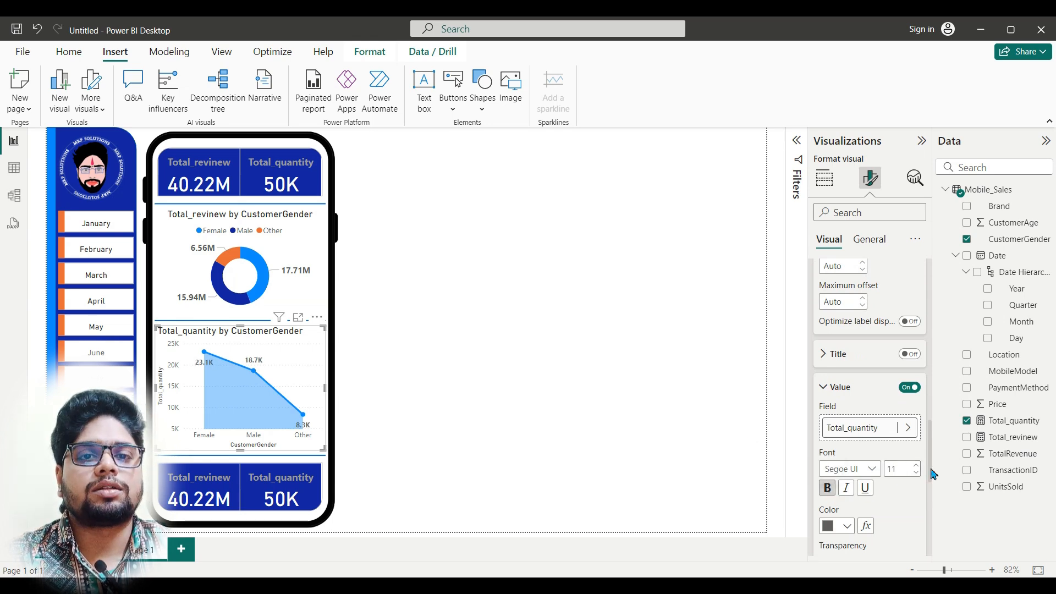
{"action": "scroll", "coordinate": [932, 472], "scroll_direction": "down", "scroll_amount": 2}
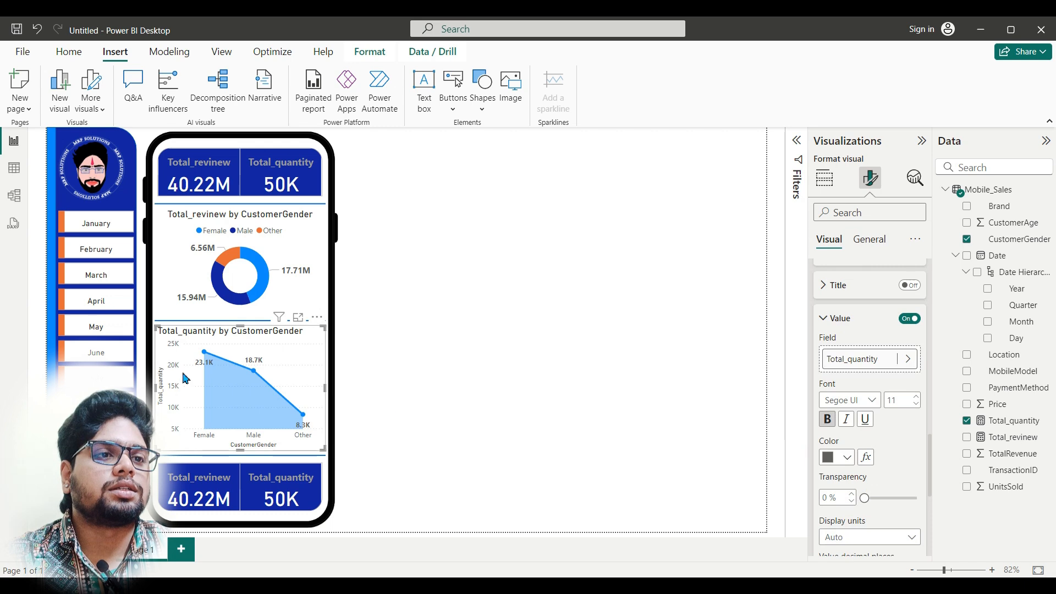
Step: Turn off the area chart's Y-axis values and title as well as its X-axis title
{"action": "scroll", "coordinate": [891, 402], "scroll_direction": "up", "scroll_amount": 10}
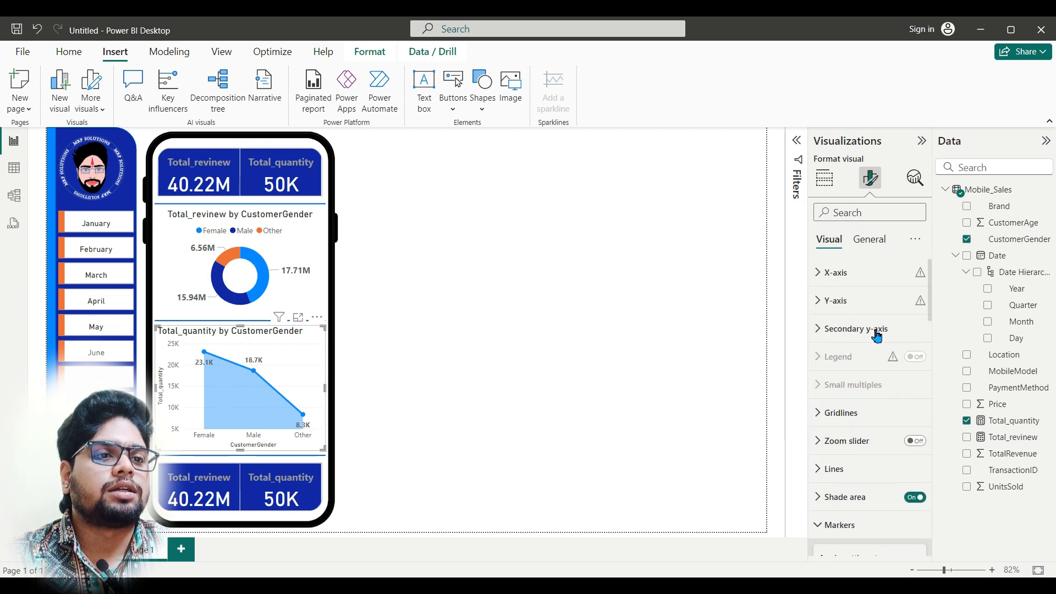
{"action": "left_click", "coordinate": [861, 301]}
{"action": "left_click", "coordinate": [911, 476]}
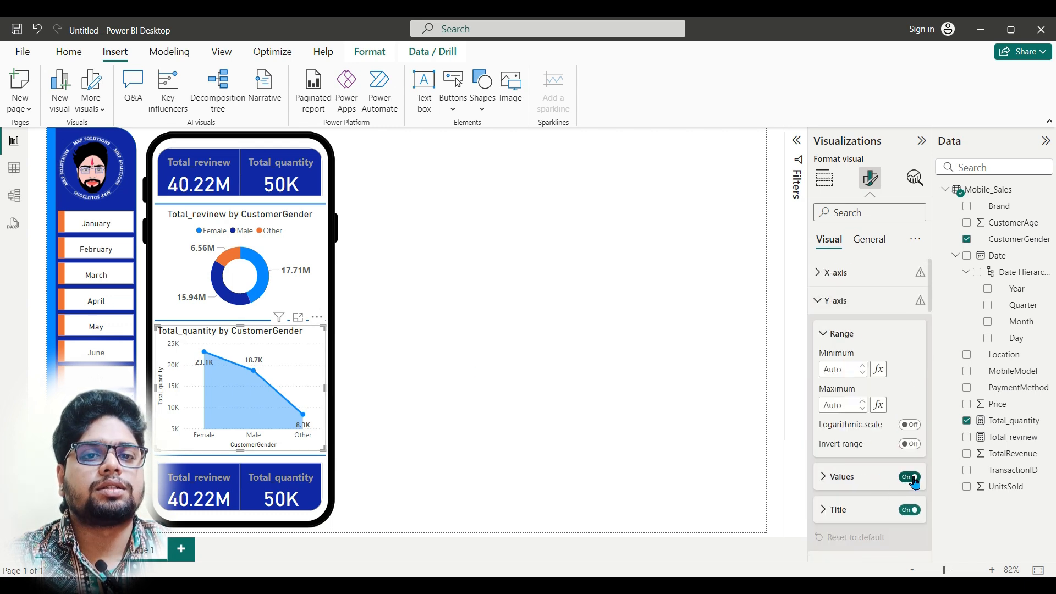
{"action": "left_click", "coordinate": [916, 479]}
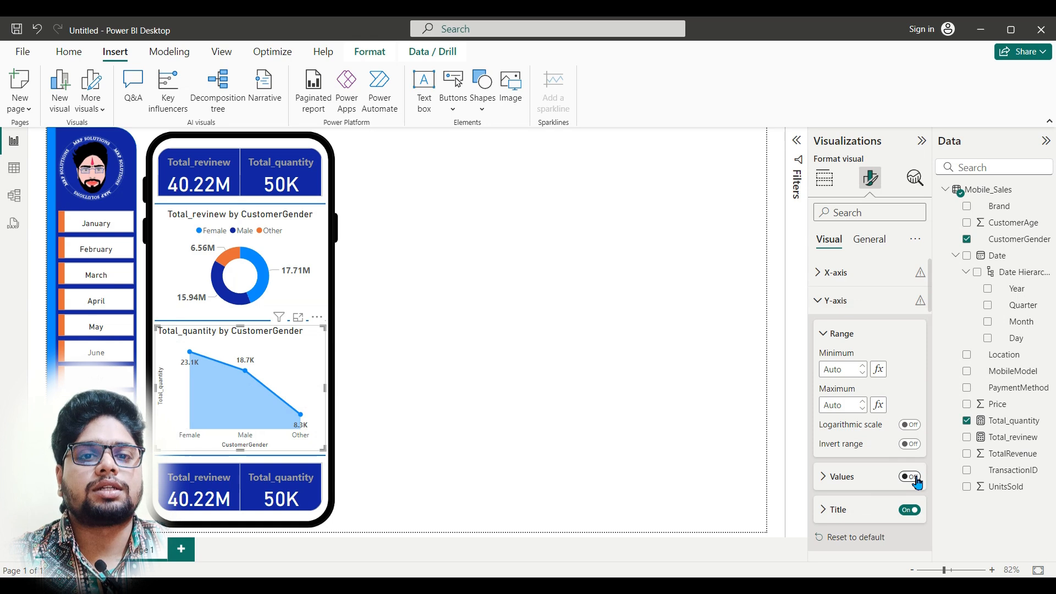
{"action": "left_click", "coordinate": [915, 511]}
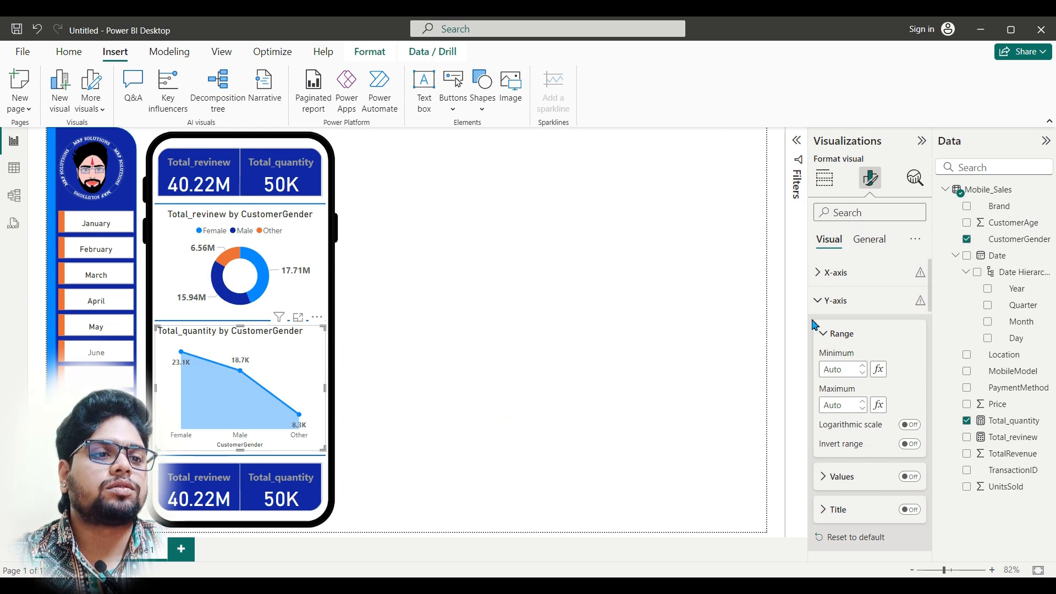
{"action": "left_click", "coordinate": [853, 273]}
{"action": "scroll", "coordinate": [896, 440], "scroll_direction": "down", "scroll_amount": 2}
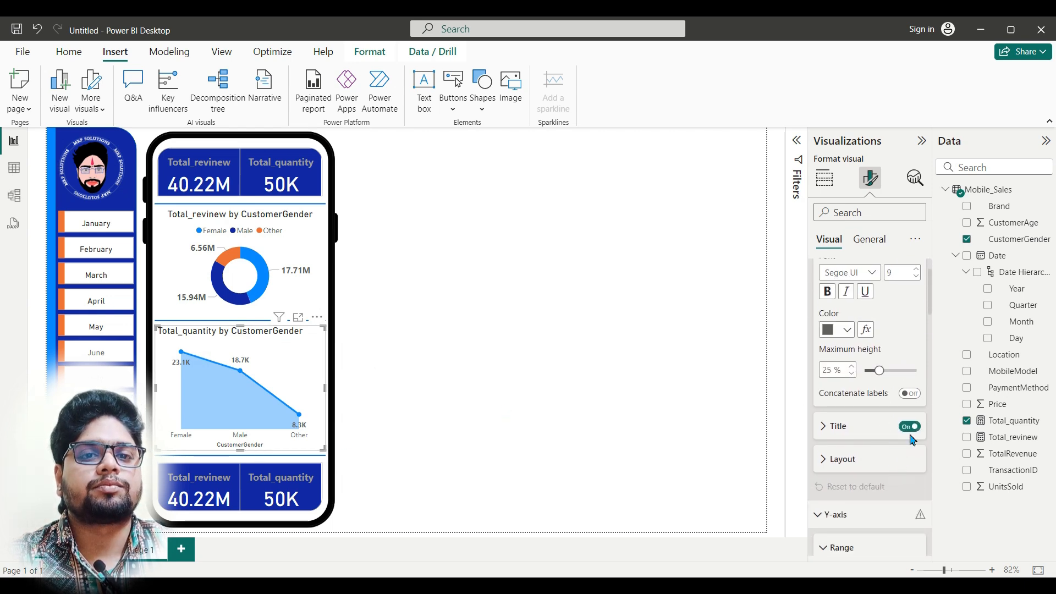
{"action": "left_click", "coordinate": [911, 427]}
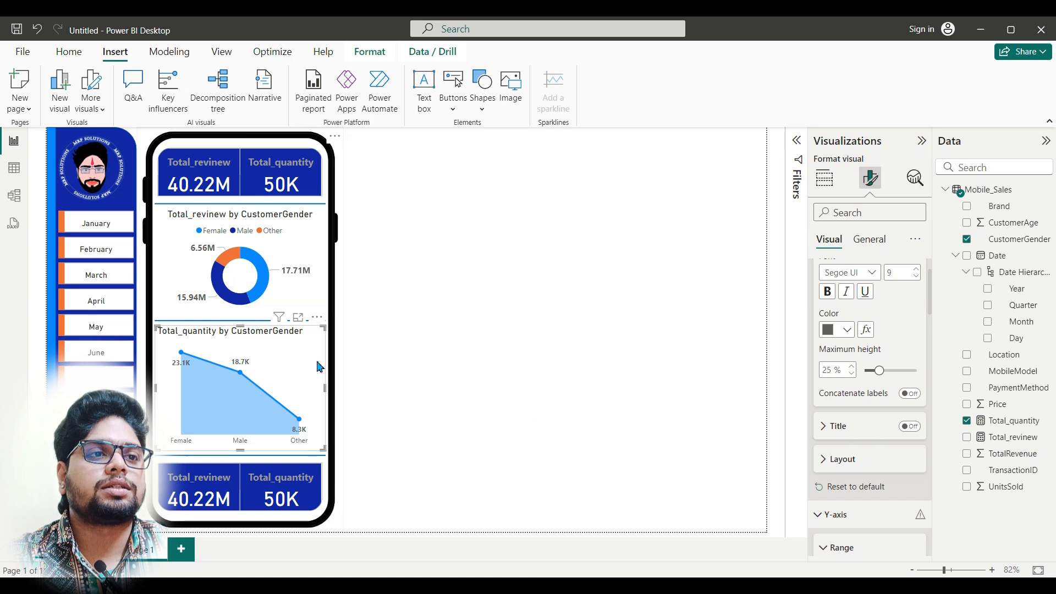
Step: Center the area chart's title horizontally and deselect the chart
{"action": "scroll", "coordinate": [858, 358], "scroll_direction": "up", "scroll_amount": 2}
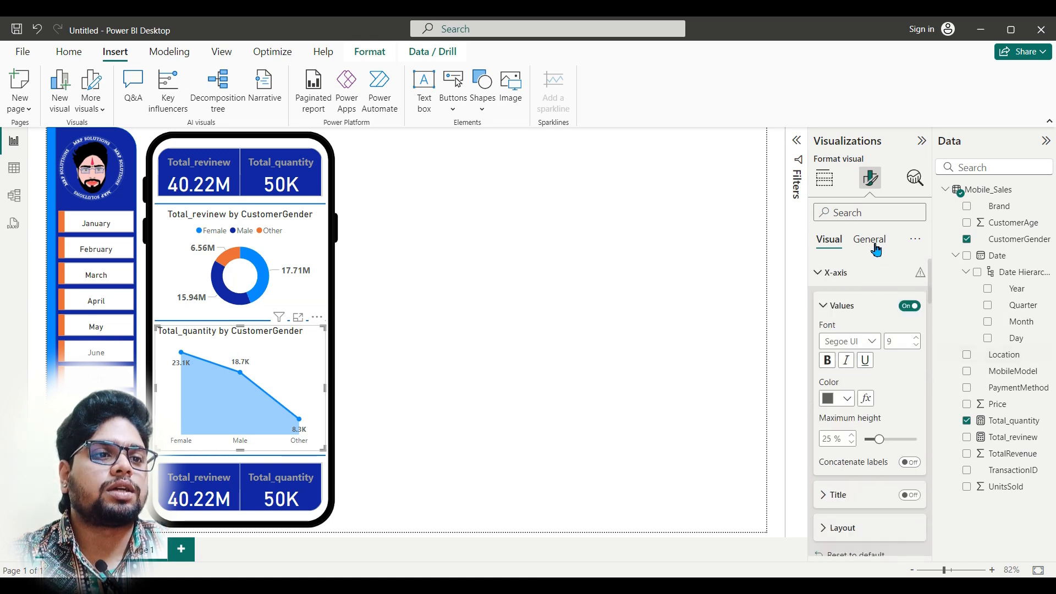
{"action": "left_click", "coordinate": [876, 250]}
{"action": "left_click", "coordinate": [859, 300]}
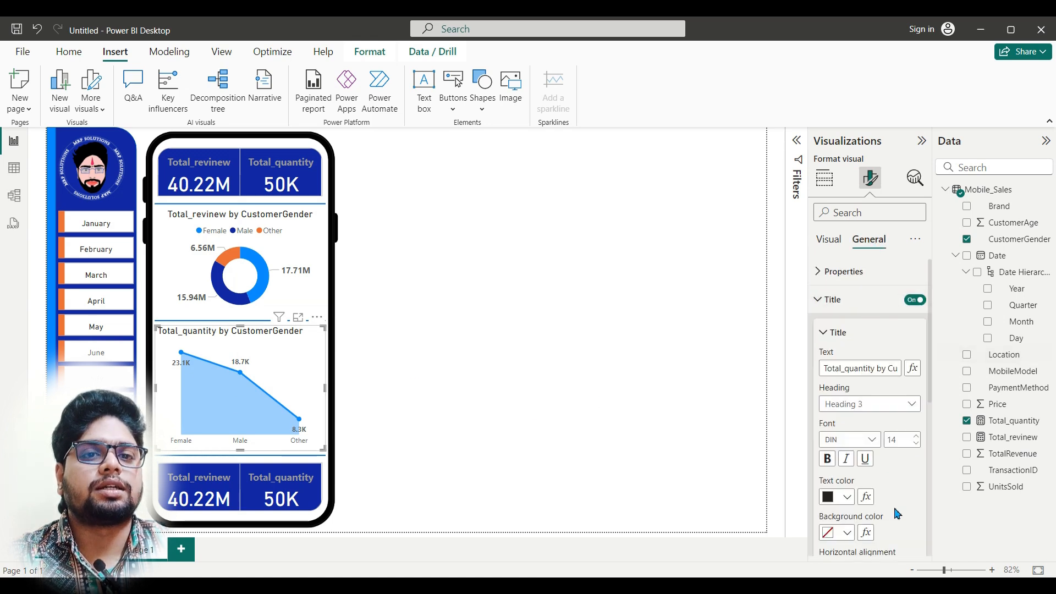
{"action": "scroll", "coordinate": [897, 514], "scroll_direction": "down", "scroll_amount": 2}
{"action": "left_click", "coordinate": [848, 506]}
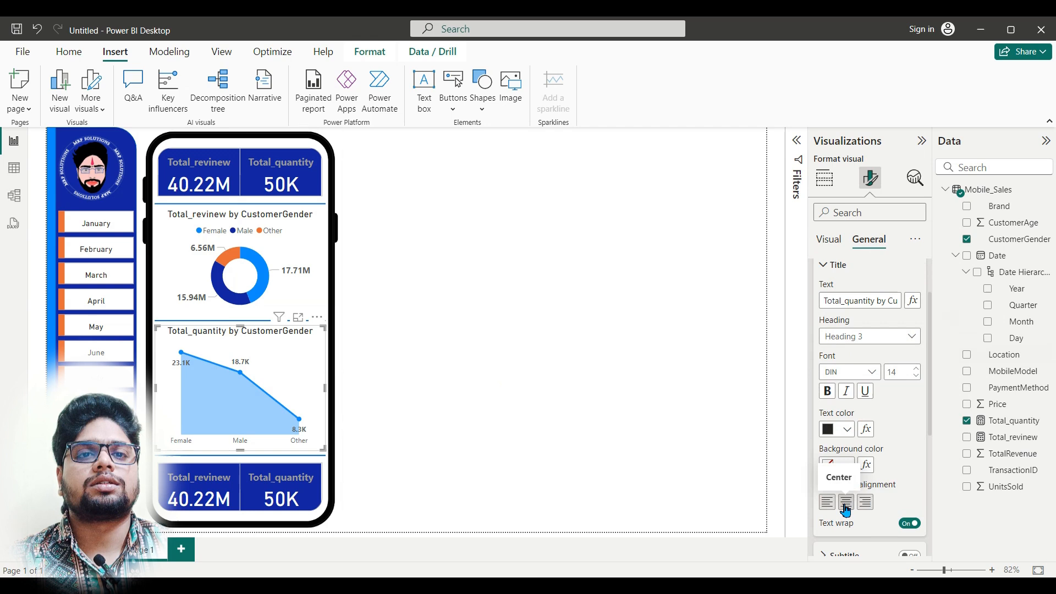
{"action": "left_click", "coordinate": [440, 373]}
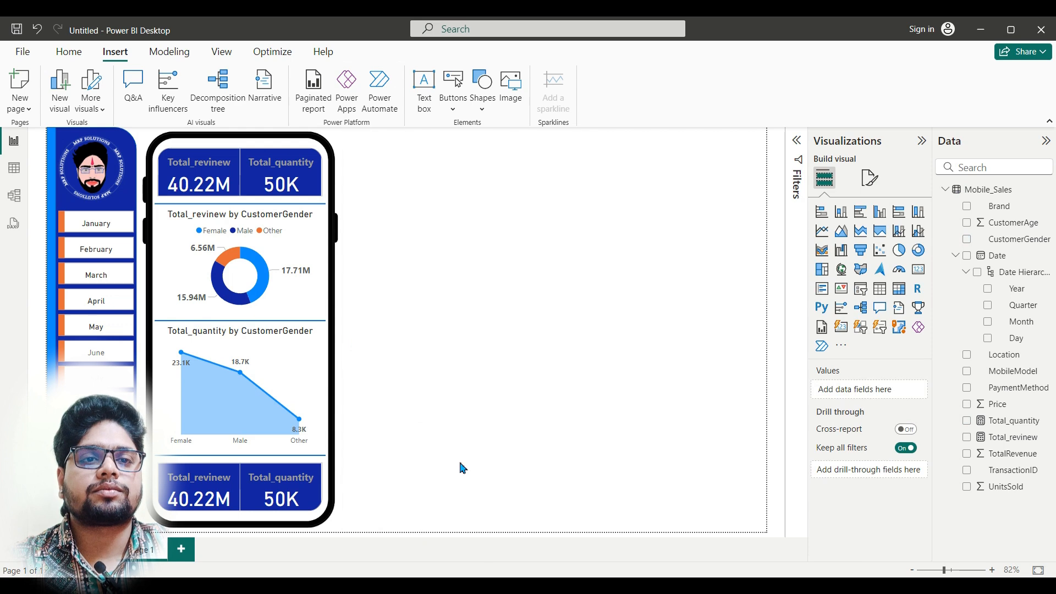
Step: Following the finished Dashboard report, add a line chart with Total_revinew on the Y-axis and the Date hierarchy on the X-axis
{"action": "left_click", "coordinate": [407, 539]}
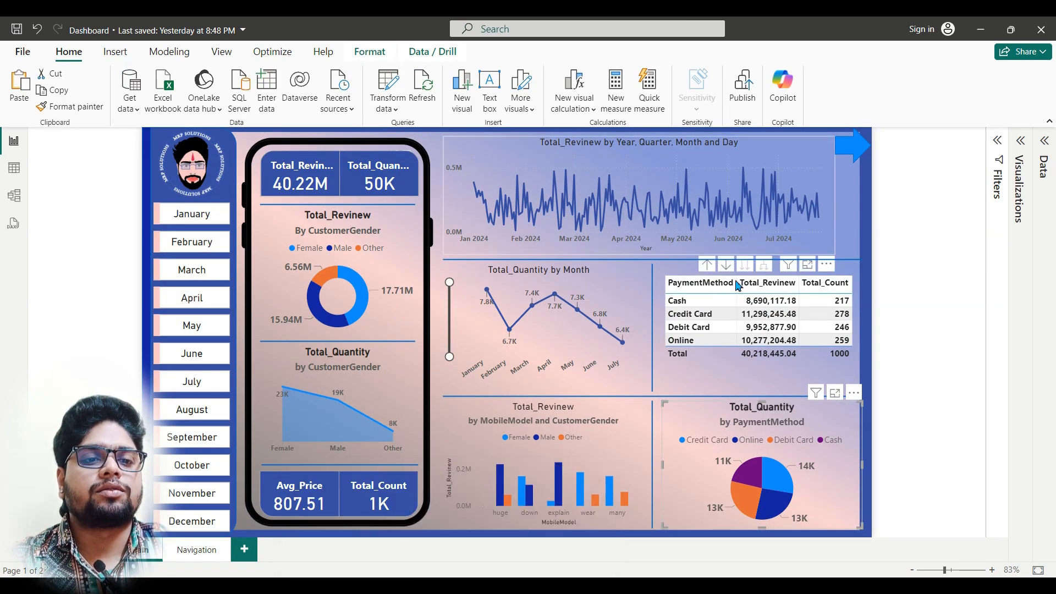
{"action": "mouse_move", "coordinate": [479, 585]}
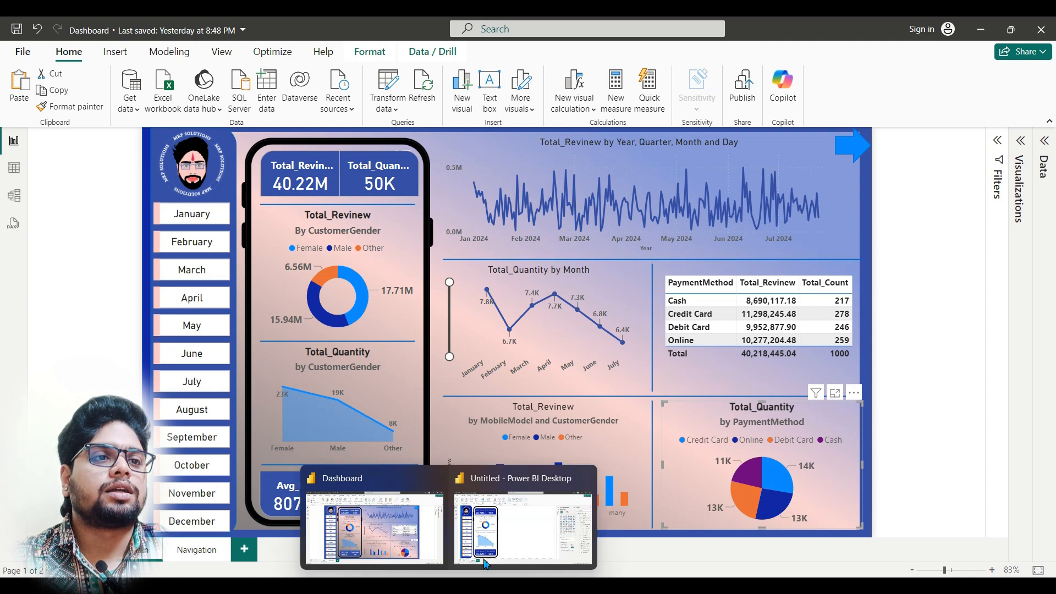
{"action": "left_click", "coordinate": [523, 528]}
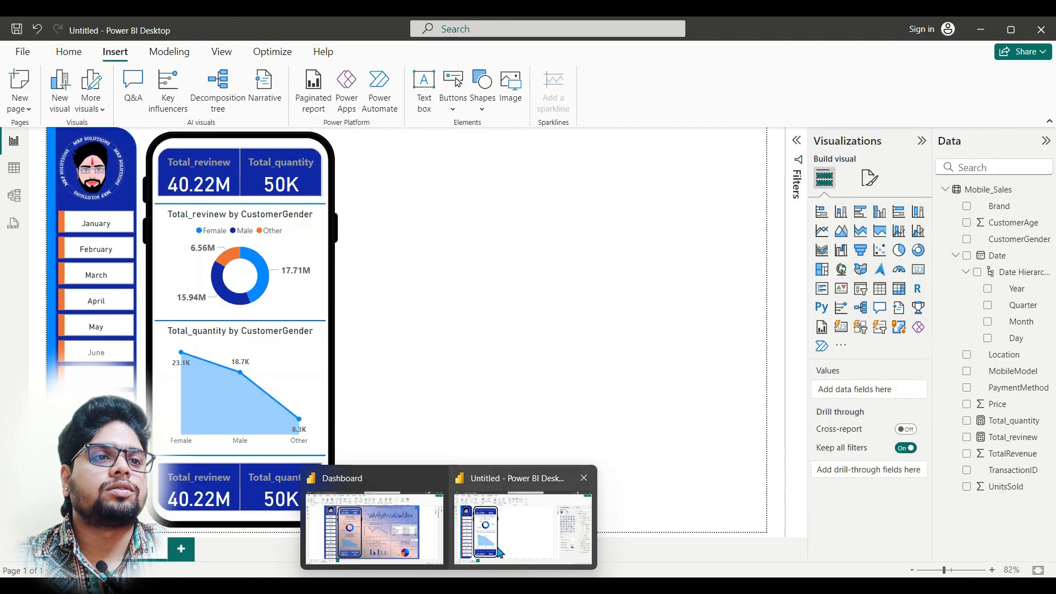
{"action": "left_click", "coordinate": [822, 232]}
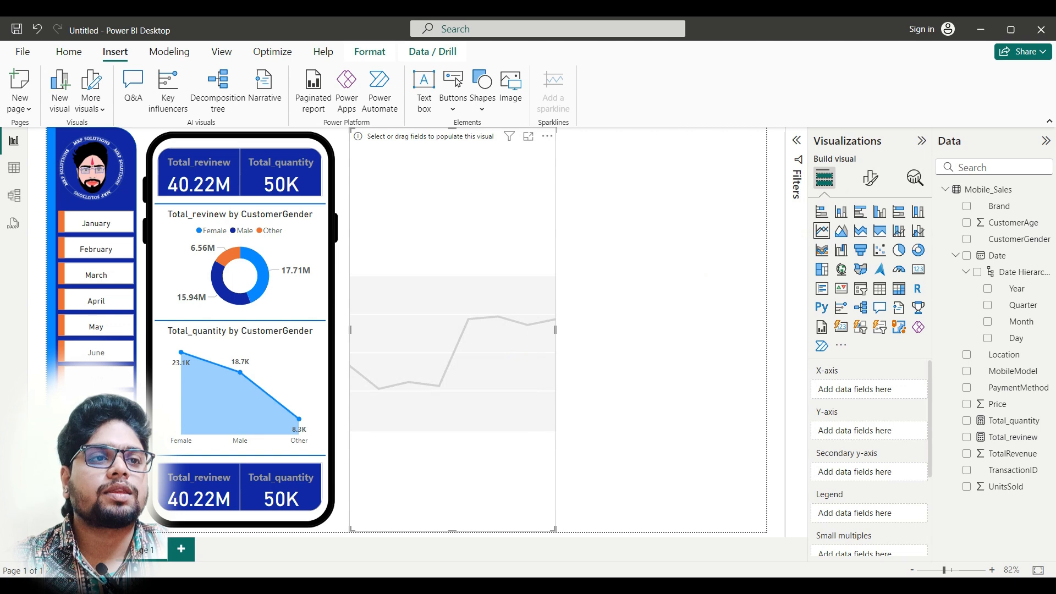
{"action": "mouse_move", "coordinate": [447, 586]}
{"action": "mouse_move", "coordinate": [425, 556]}
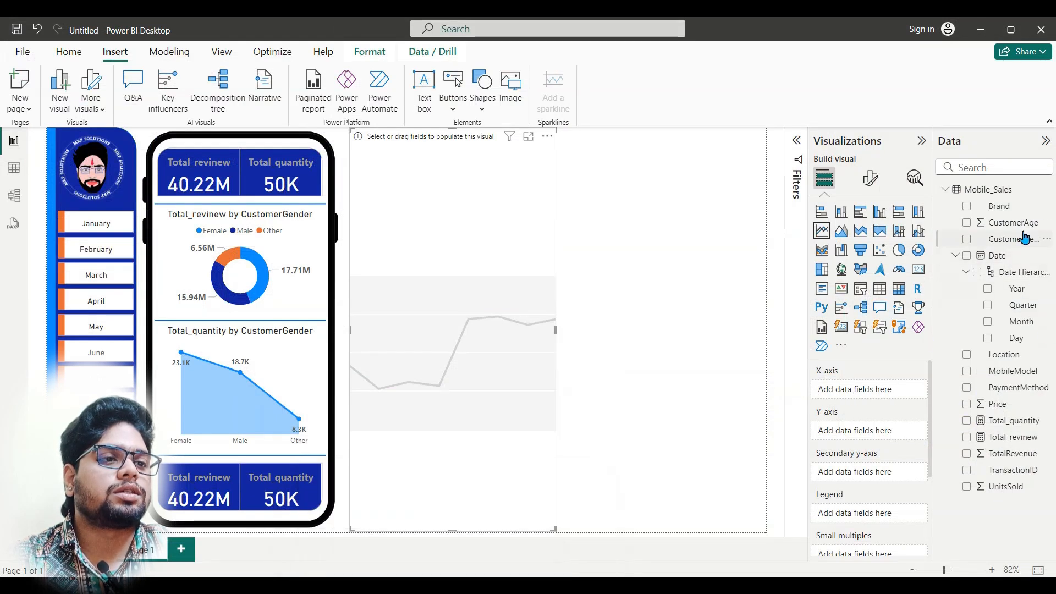
{"action": "left_click_drag", "start_coordinate": [993, 438], "coordinate": [885, 438]}
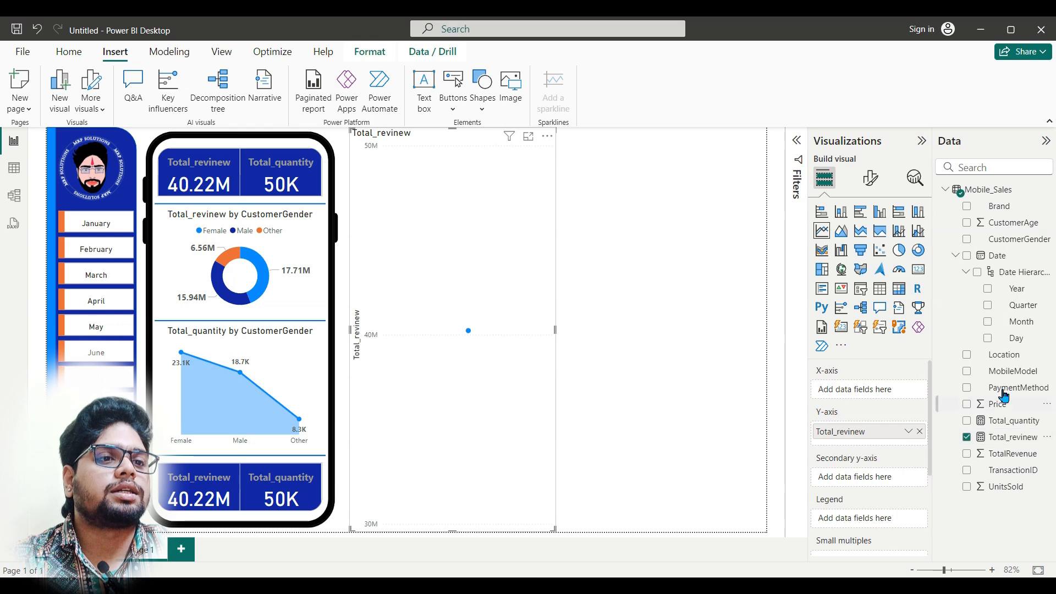
{"action": "left_click_drag", "start_coordinate": [1019, 279], "coordinate": [874, 394]}
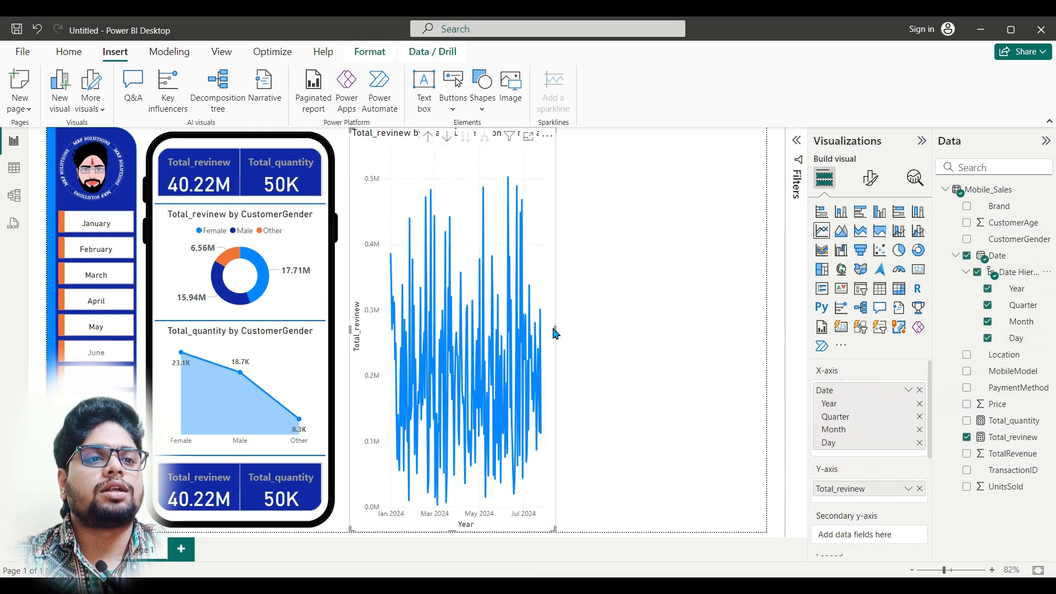
Step: Widen the line chart to the page's far edge and reduce its height to a strip along the top of the page
{"action": "left_click_drag", "start_coordinate": [558, 328], "coordinate": [766, 328]}
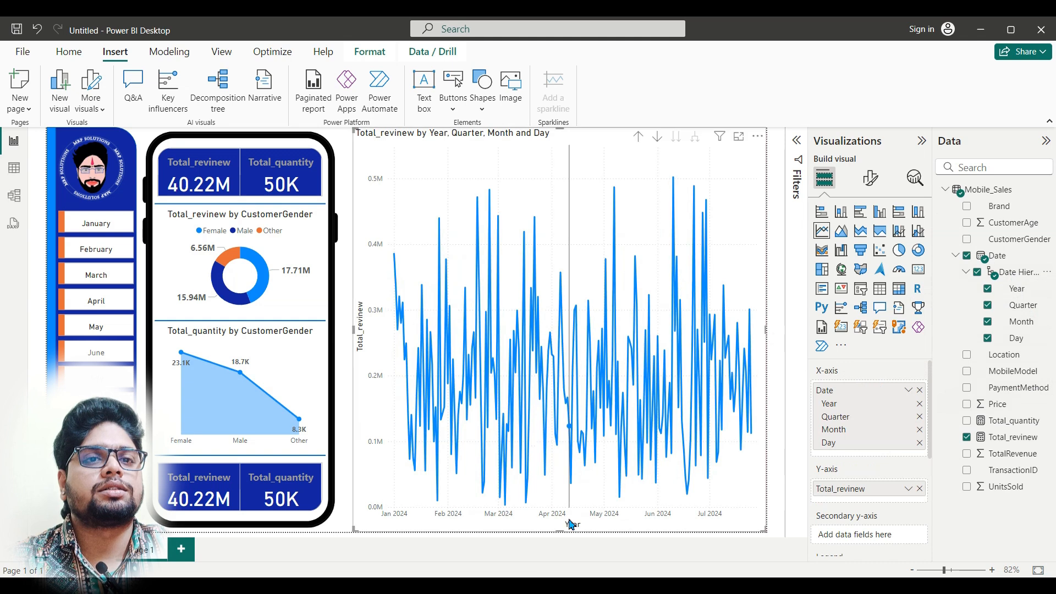
{"action": "left_click_drag", "start_coordinate": [562, 532], "coordinate": [566, 226]}
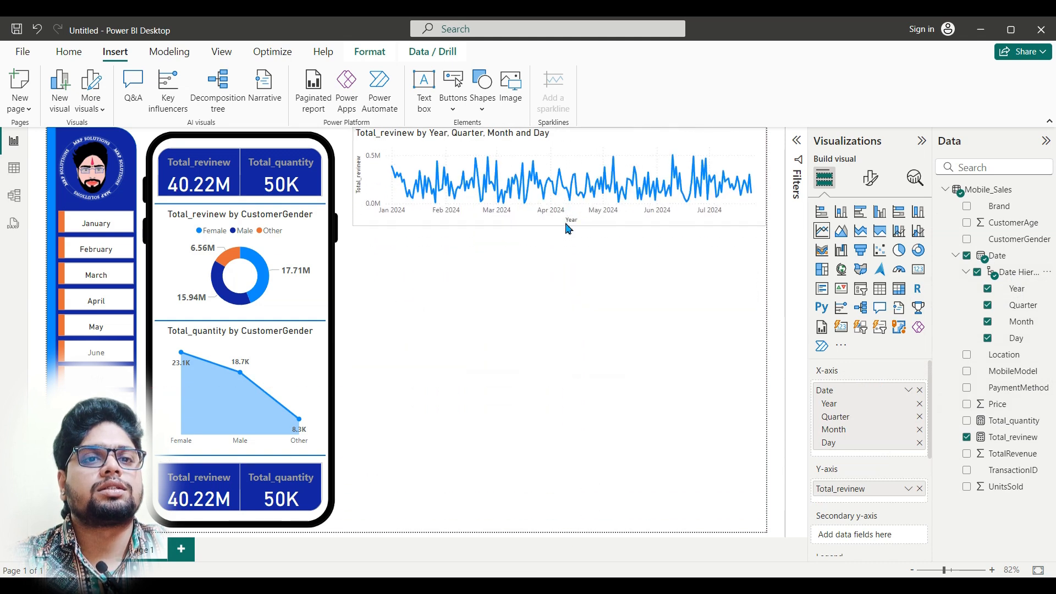
Step: Extend the revenue line chart sideways to meet the phone frame and trim its height slightly
{"action": "left_click_drag", "start_coordinate": [359, 173], "coordinate": [349, 180]}
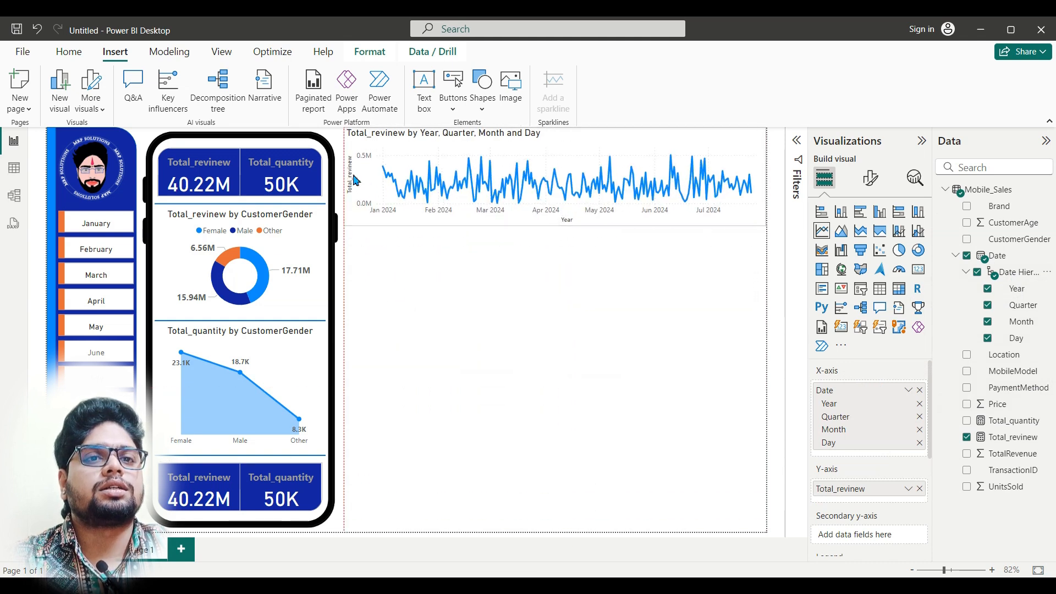
{"action": "left_click_drag", "start_coordinate": [566, 225], "coordinate": [561, 219]}
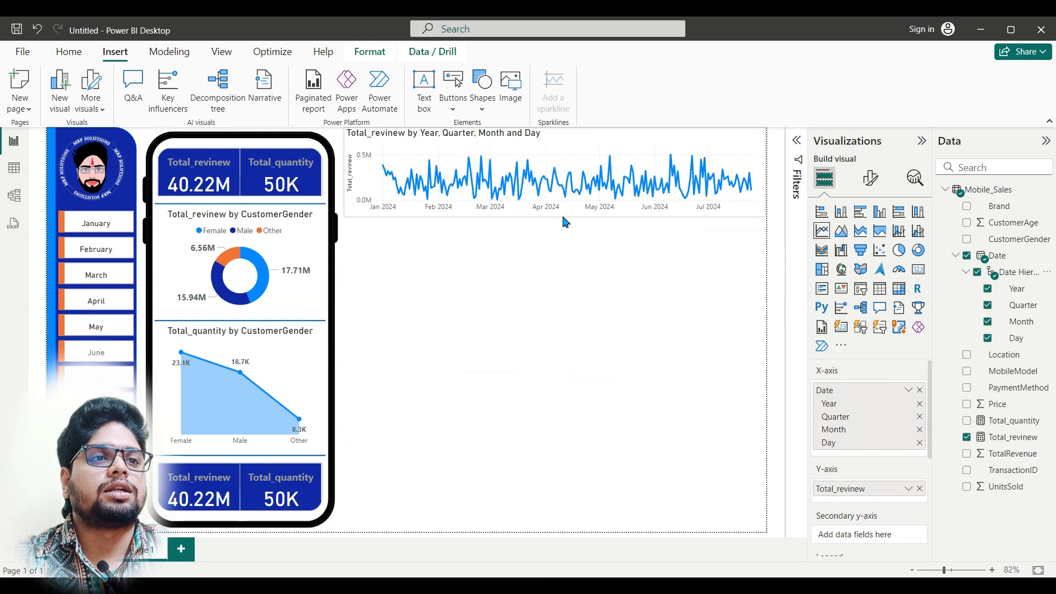
Step: Make the revenue line chart's title bold and center it horizontally
{"action": "left_click", "coordinate": [870, 181]}
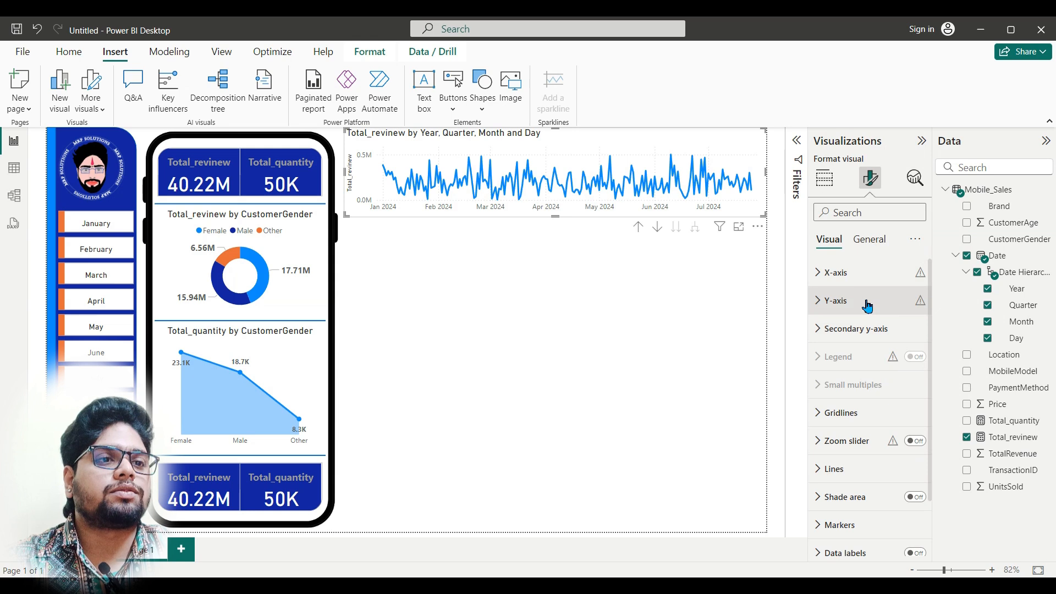
{"action": "left_click", "coordinate": [869, 240]}
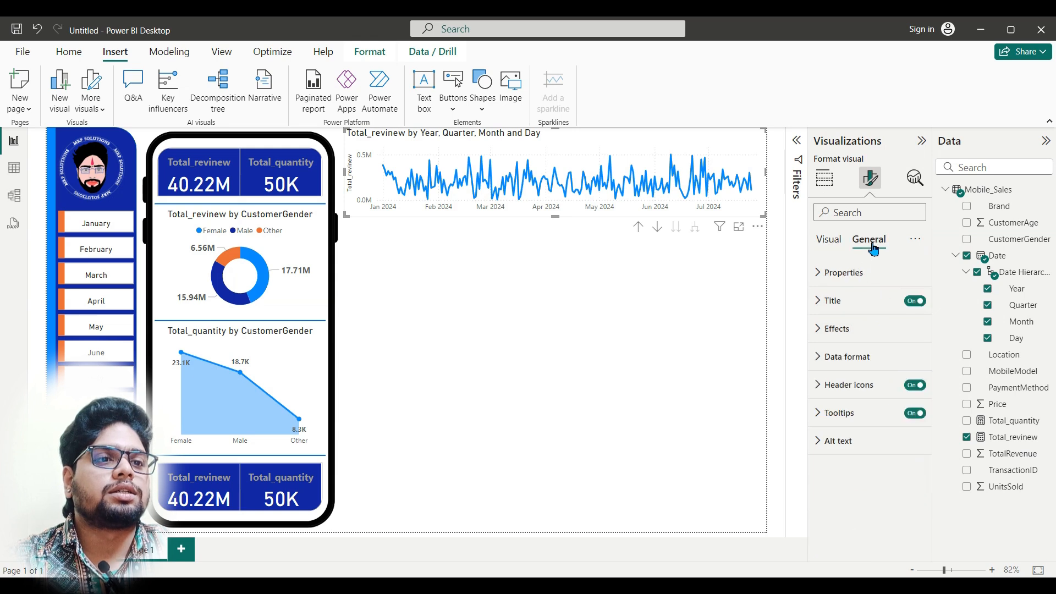
{"action": "left_click", "coordinate": [864, 328]}
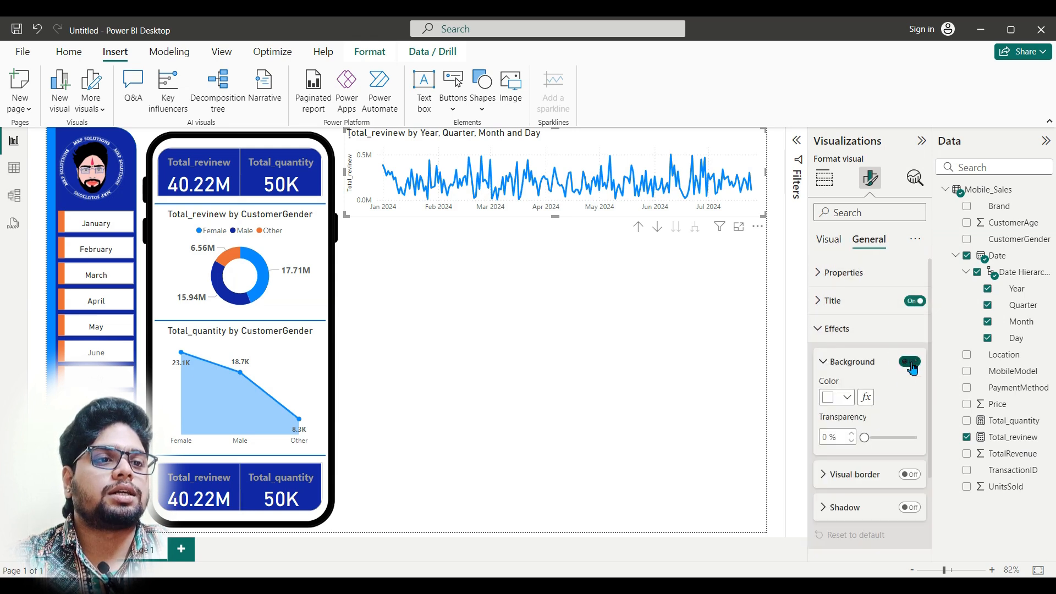
{"action": "left_click", "coordinate": [863, 302]}
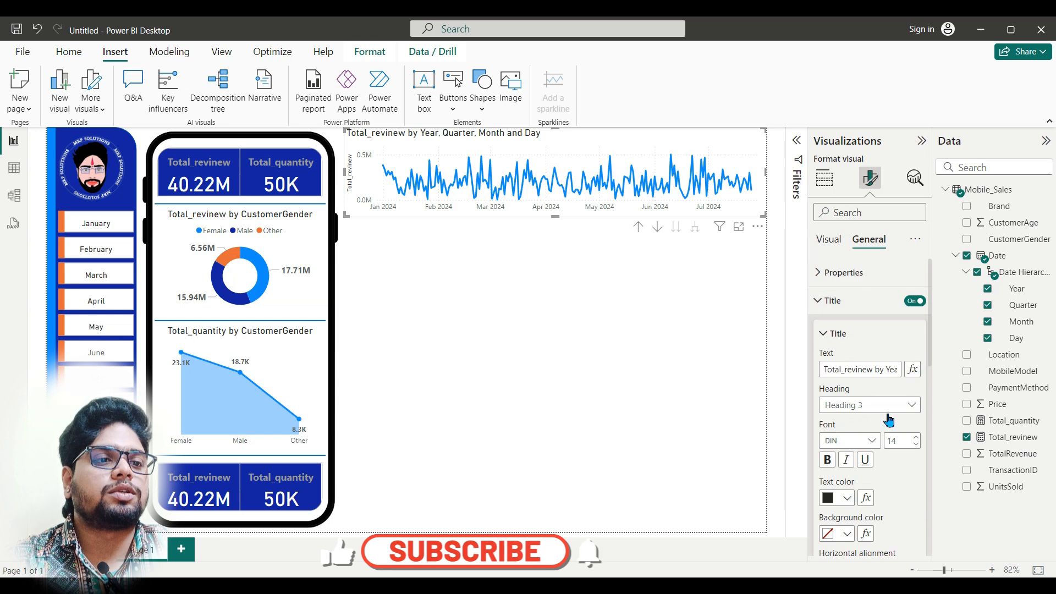
{"action": "left_click", "coordinate": [827, 459]}
{"action": "scroll", "coordinate": [858, 484], "scroll_direction": "down", "scroll_amount": 2}
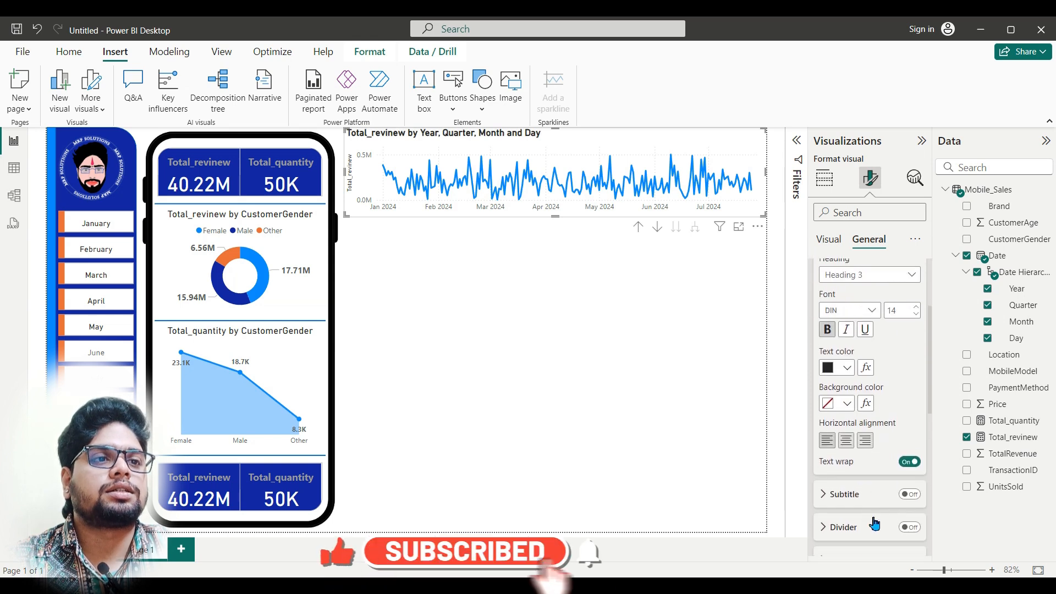
{"action": "left_click", "coordinate": [846, 440]}
{"action": "scroll", "coordinate": [853, 266], "scroll_direction": "up", "scroll_amount": 1}
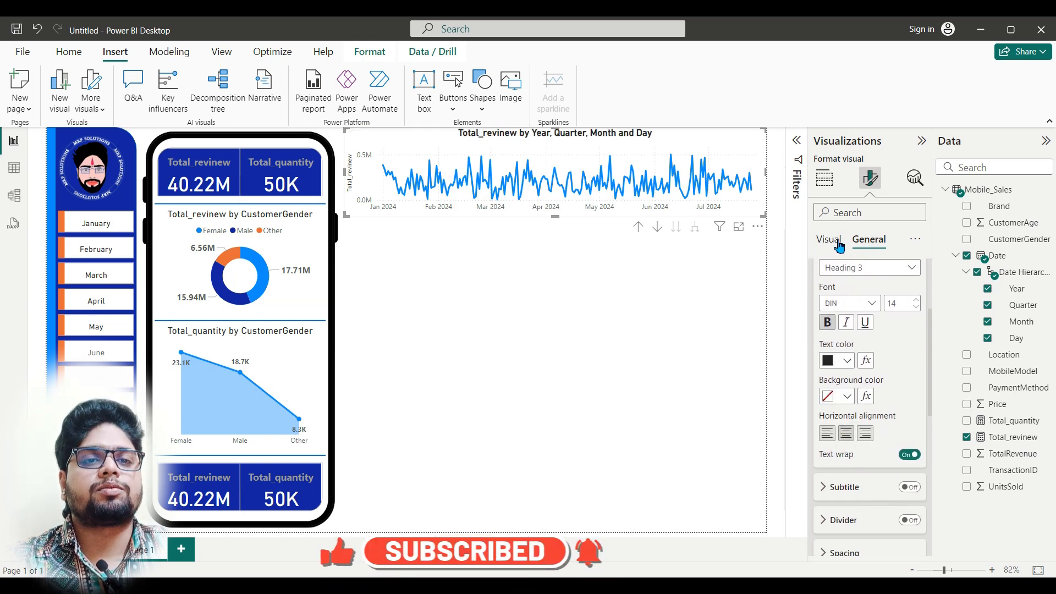
{"action": "left_click", "coordinate": [839, 246]}
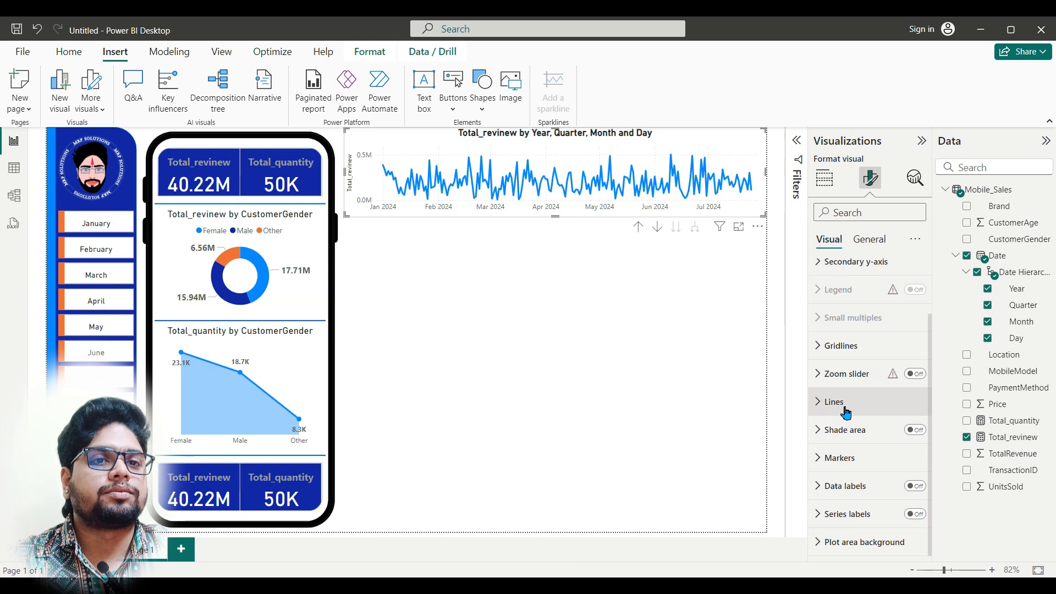
{"action": "scroll", "coordinate": [849, 415], "scroll_direction": "up", "scroll_amount": 1}
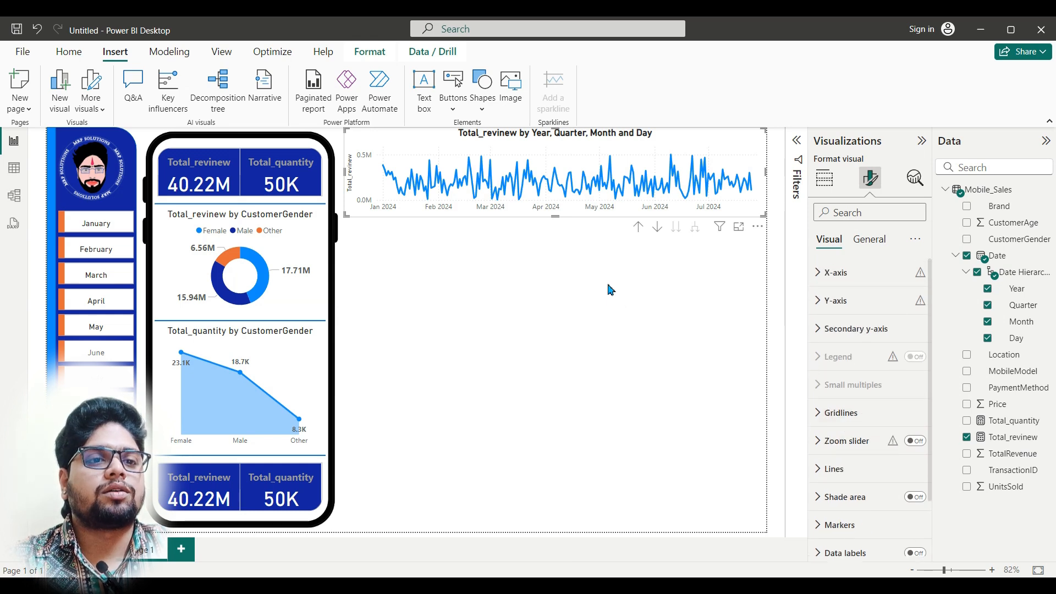
Step: Following the finished Dashboard report, add a second line chart below the revenue chart with Total_quantity on the Y-axis
{"action": "left_click", "coordinate": [620, 296]}
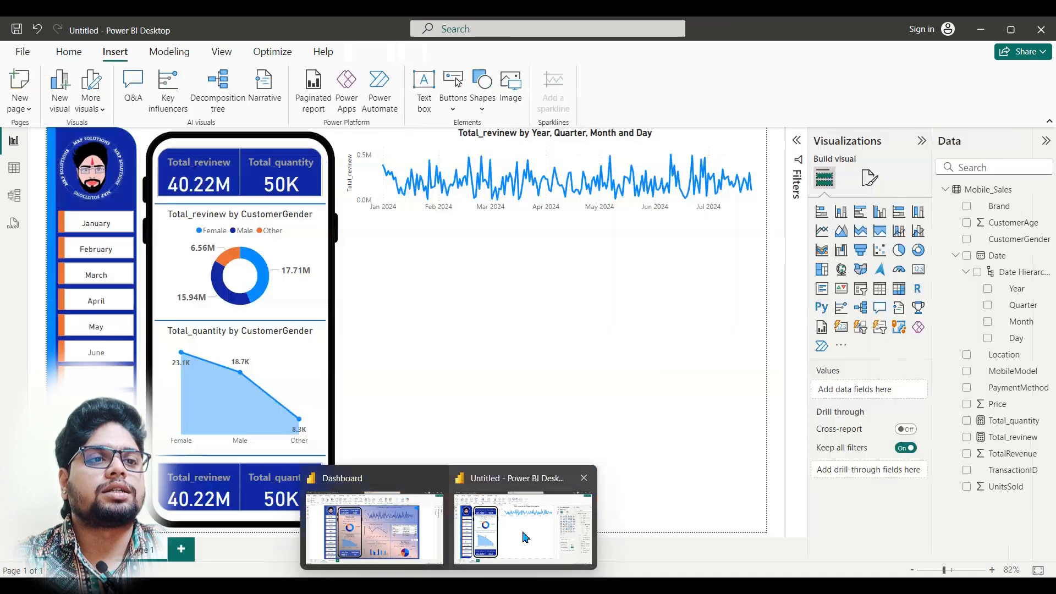
{"action": "left_click", "coordinate": [523, 532]}
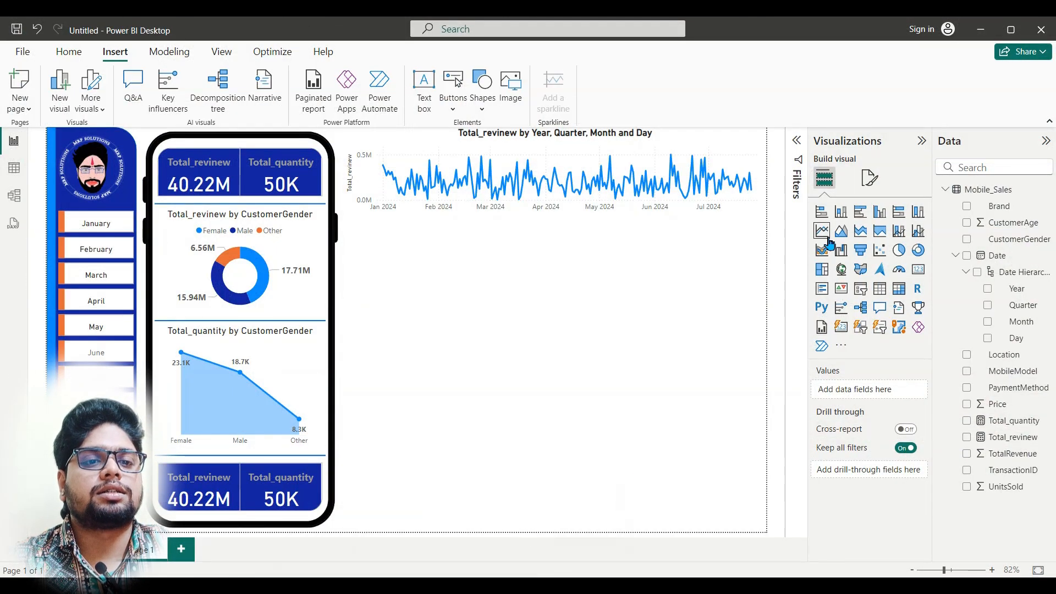
{"action": "left_click", "coordinate": [822, 231]}
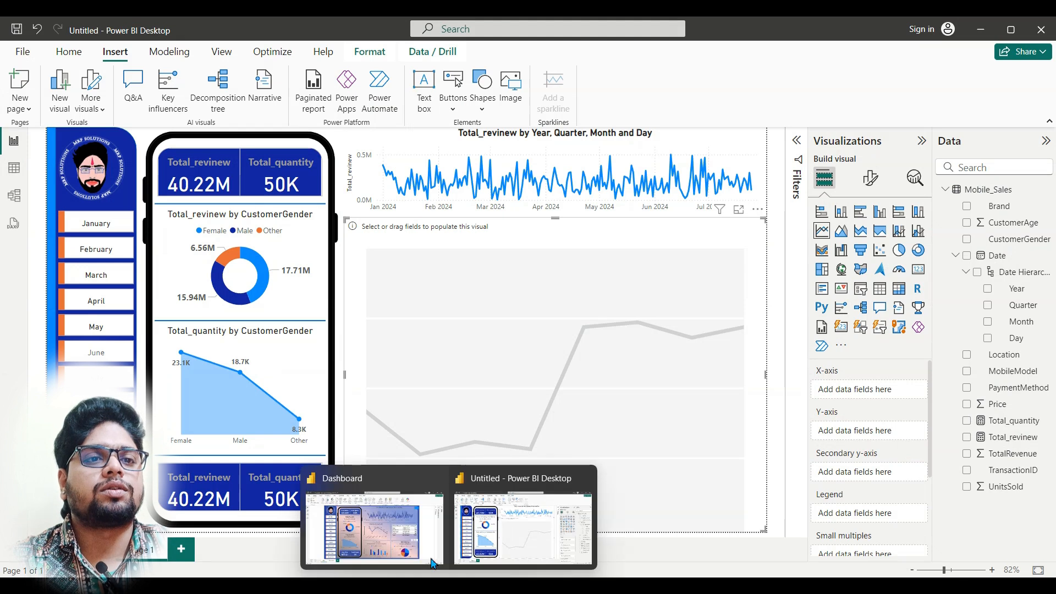
{"action": "mouse_move", "coordinate": [410, 543]}
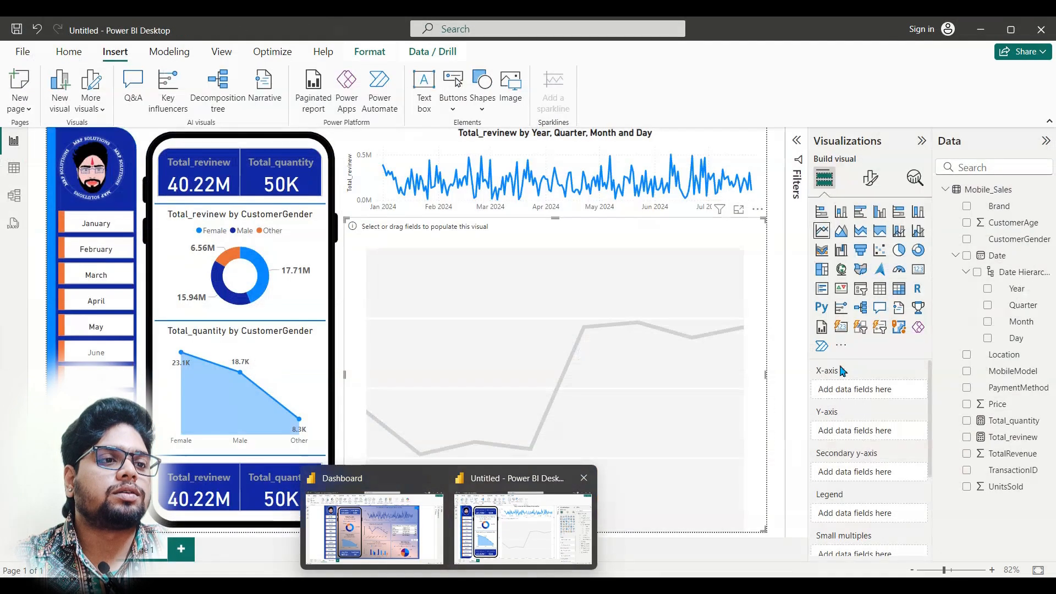
{"action": "left_click_drag", "start_coordinate": [1027, 424], "coordinate": [902, 415]}
{"action": "left_click_drag", "start_coordinate": [1027, 426], "coordinate": [898, 435]}
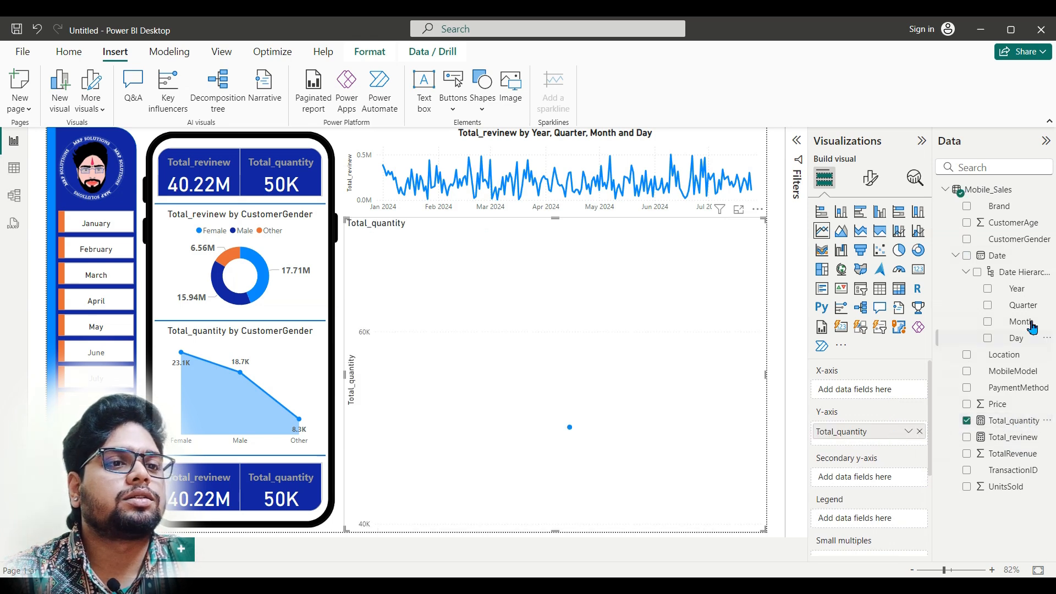
Step: Put the Date hierarchy on the new chart's X-axis and remove Year, Quarter and Day so only Month remains
{"action": "left_click_drag", "start_coordinate": [1009, 269], "coordinate": [877, 393]}
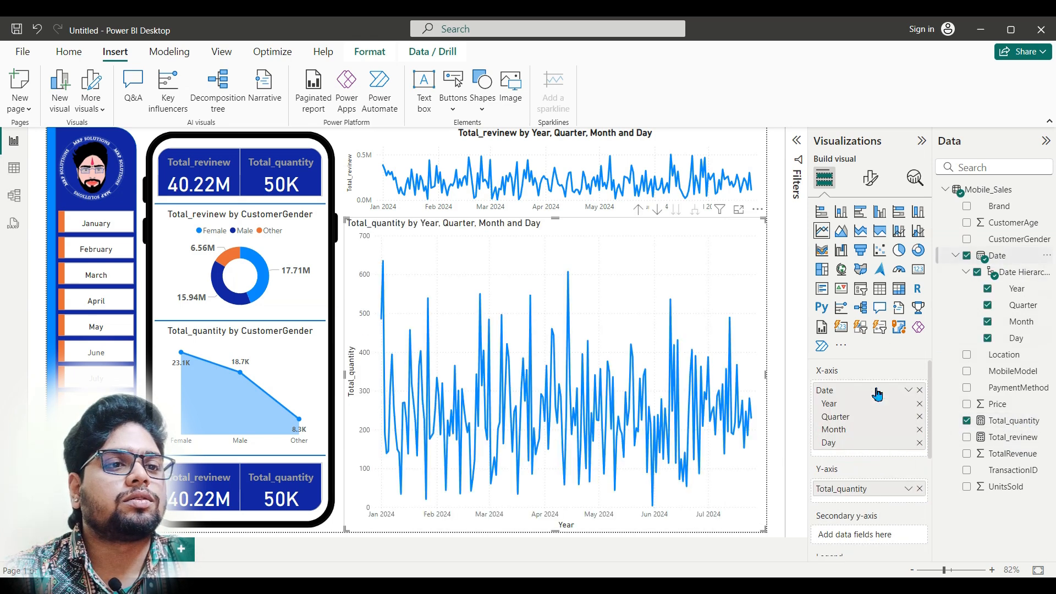
{"action": "left_click", "coordinate": [919, 406]}
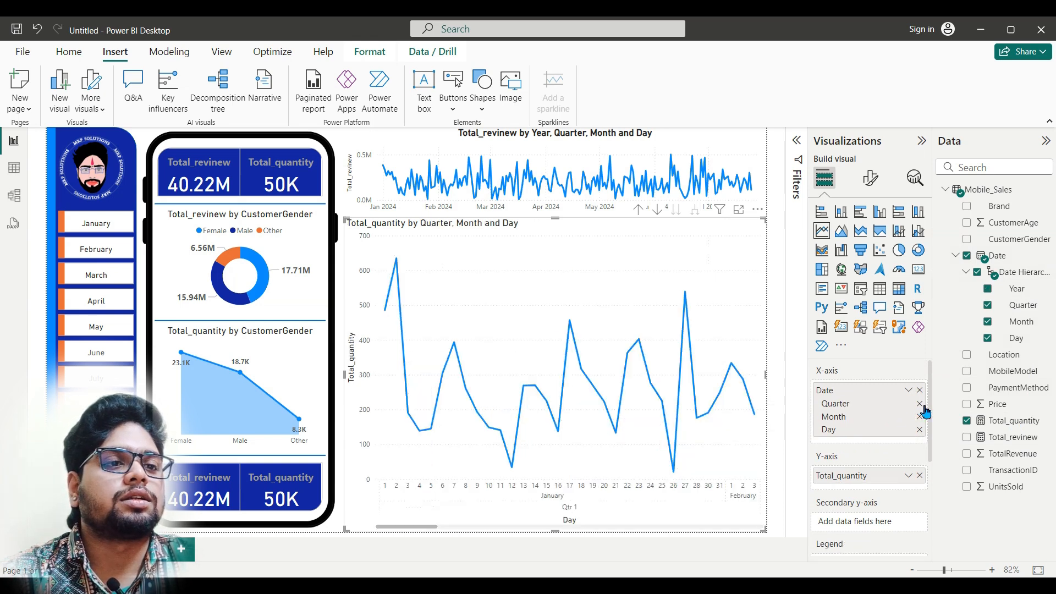
{"action": "left_click", "coordinate": [920, 405]}
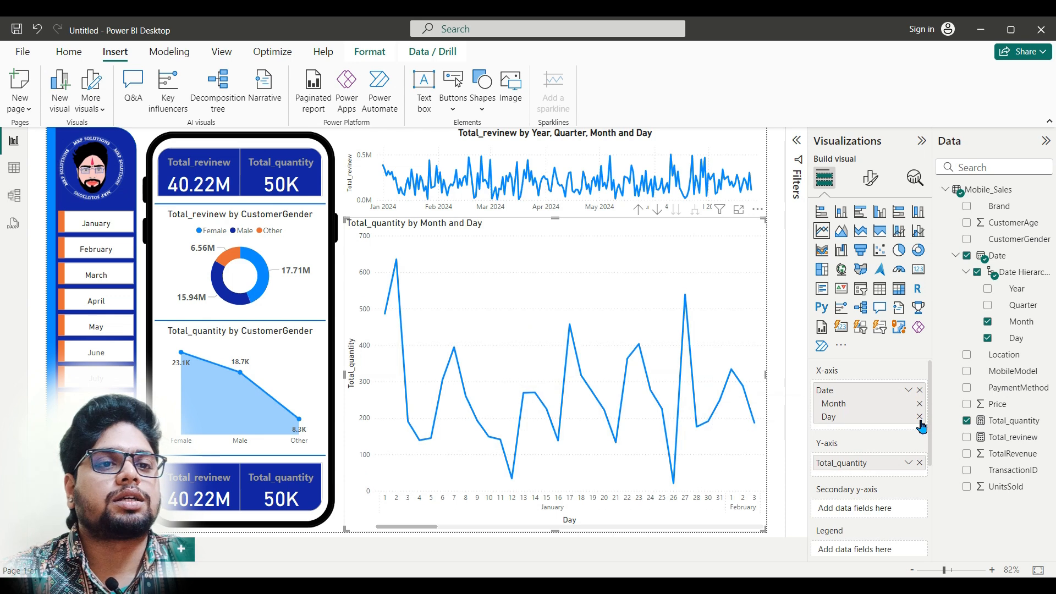
{"action": "left_click", "coordinate": [920, 416]}
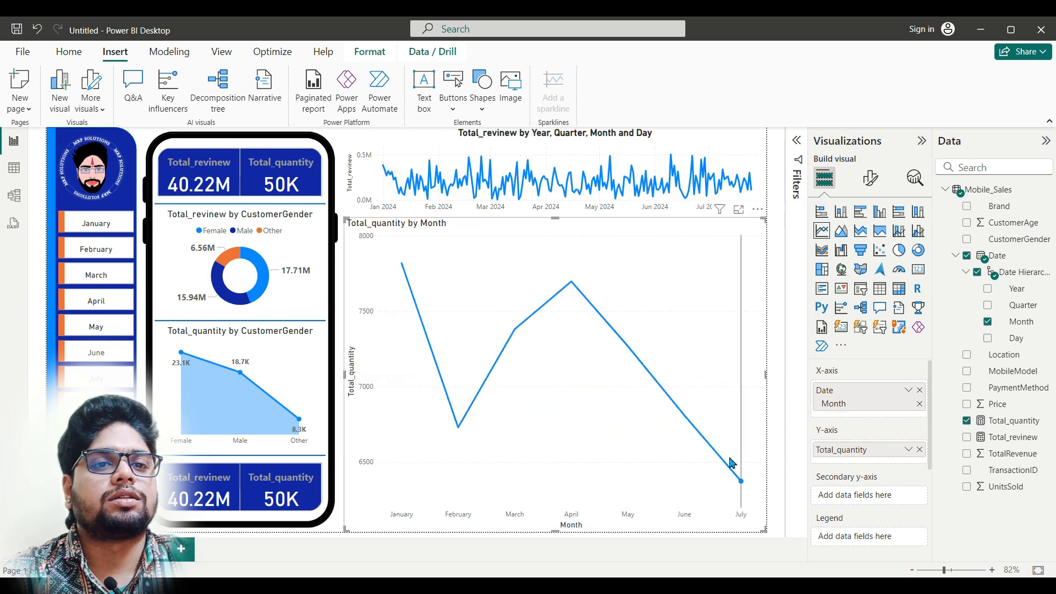
Step: Shrink the Total_quantity by Month chart to a small tile beside the phone frame, leaving a gap below the revenue chart
{"action": "left_click_drag", "start_coordinate": [766, 374], "coordinate": [507, 382]}
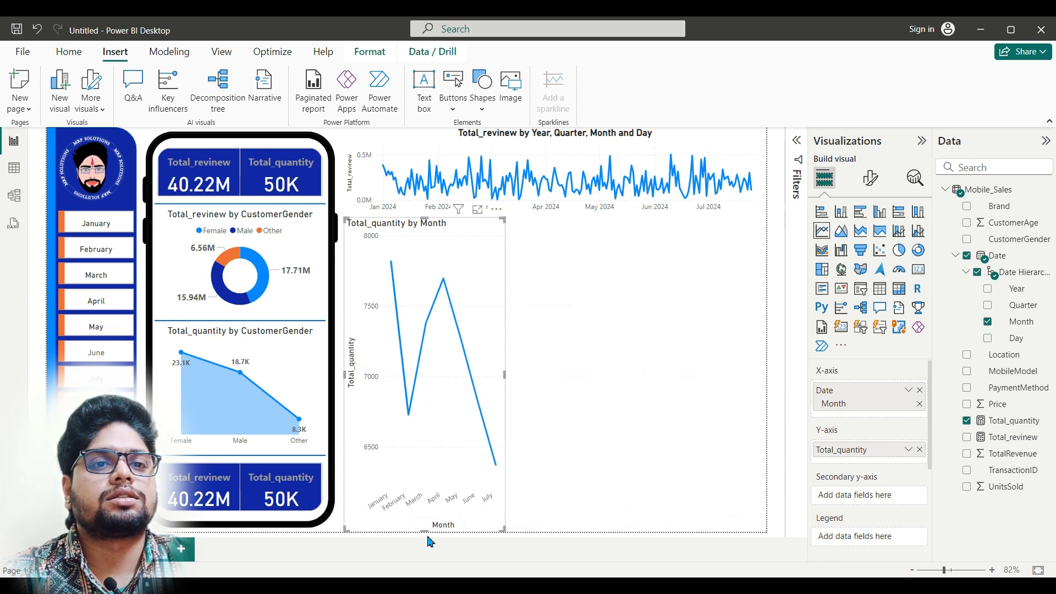
{"action": "left_click_drag", "start_coordinate": [421, 531], "coordinate": [434, 352]}
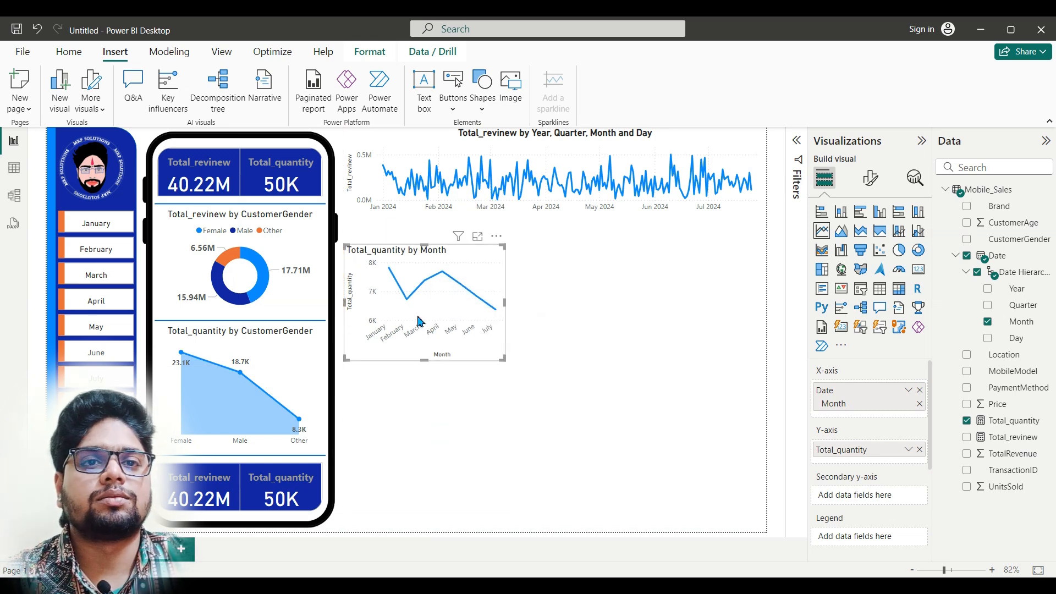
Step: Duplicate the phone's divider line, stretch it beneath the revenue line chart, and move the Total_quantity by Month chart up under it
{"action": "left_click", "coordinate": [283, 324]}
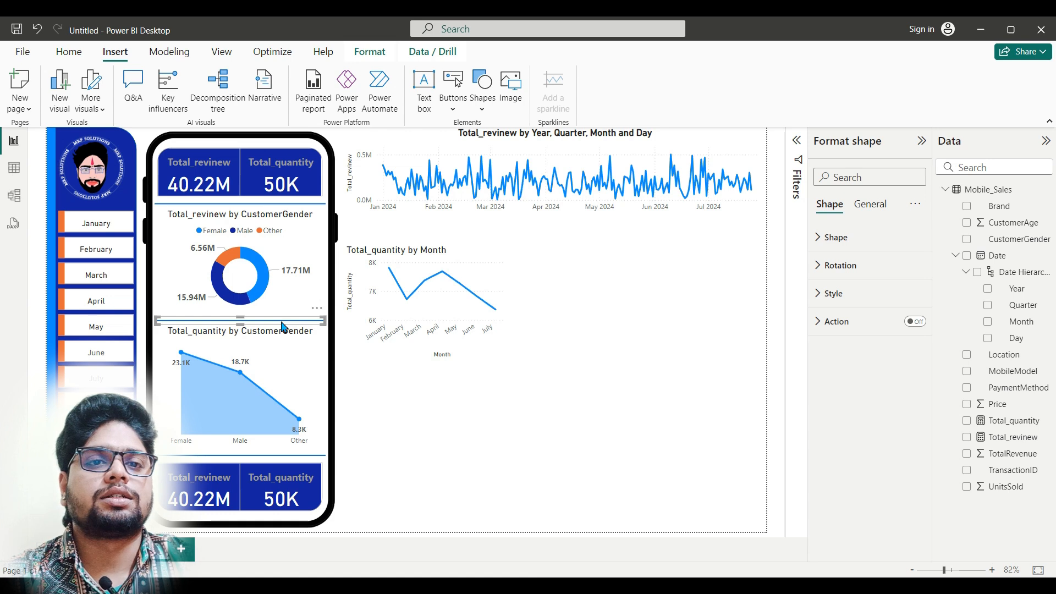
{"action": "key", "text": "ctrl+v"}
{"action": "left_click_drag", "start_coordinate": [377, 287], "coordinate": [748, 226]}
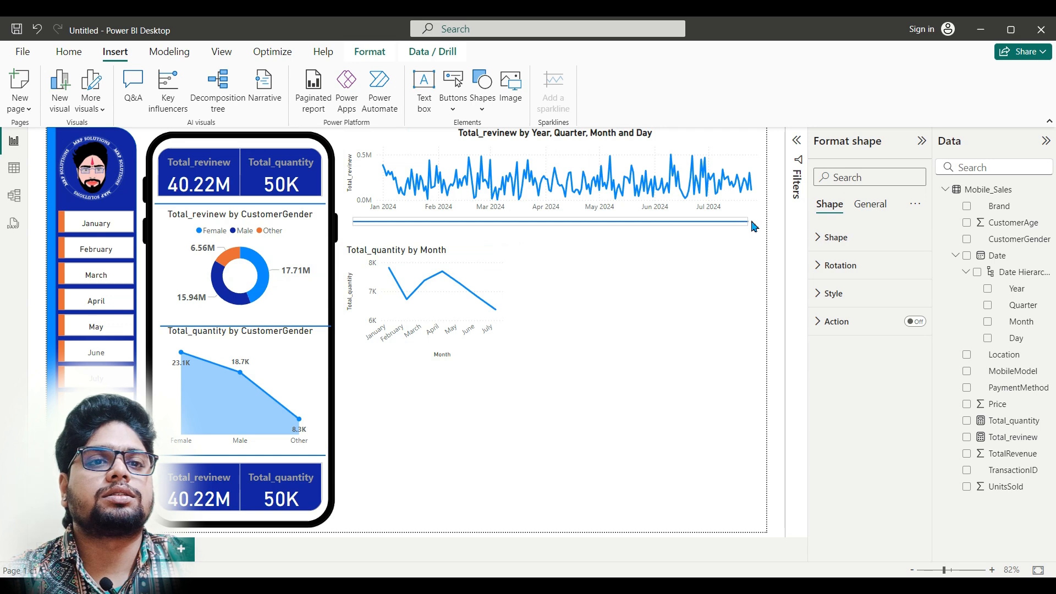
{"action": "left_click", "coordinate": [480, 303]}
{"action": "left_click_drag", "start_coordinate": [479, 303], "coordinate": [494, 268]}
{"action": "left_click_drag", "start_coordinate": [372, 226], "coordinate": [379, 227]}
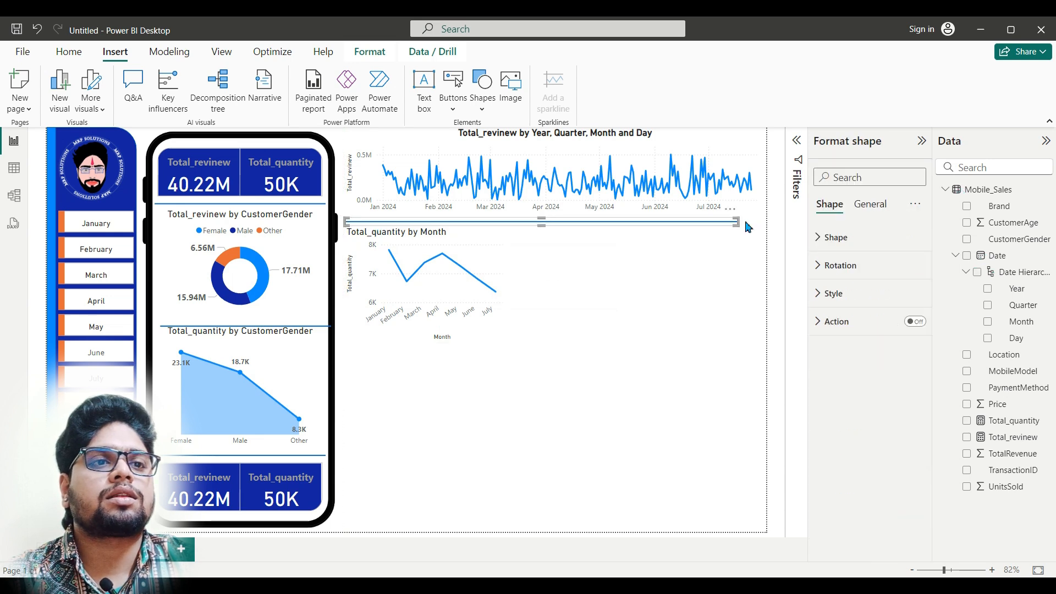
{"action": "left_click_drag", "start_coordinate": [739, 222], "coordinate": [748, 227]}
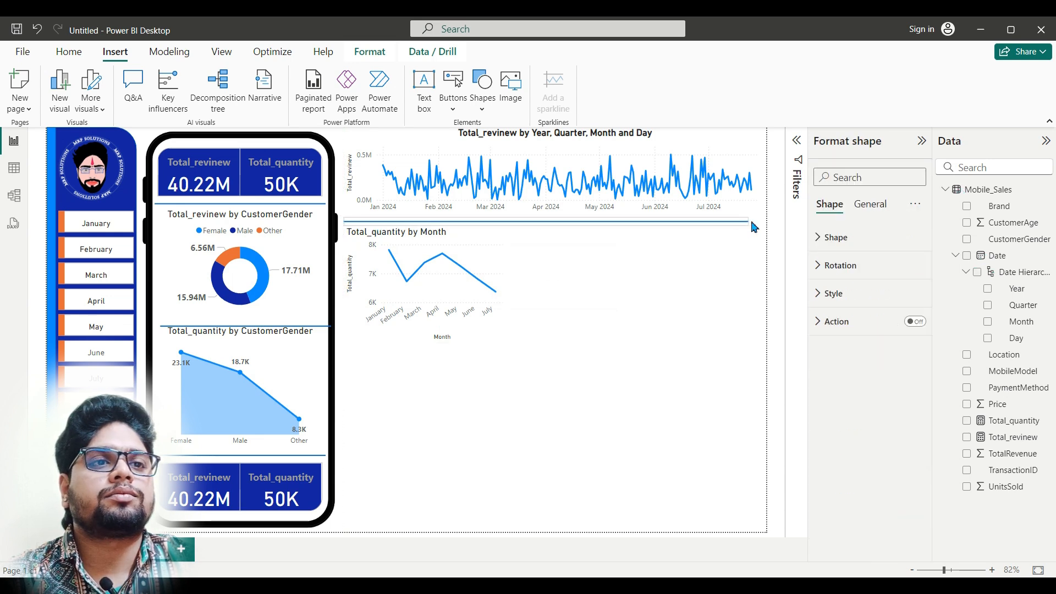
Step: Narrow the revenue line chart so its outer edge aligns with the end of the divider line
{"action": "left_click", "coordinate": [764, 179]}
{"action": "left_click_drag", "start_coordinate": [763, 179], "coordinate": [748, 179]}
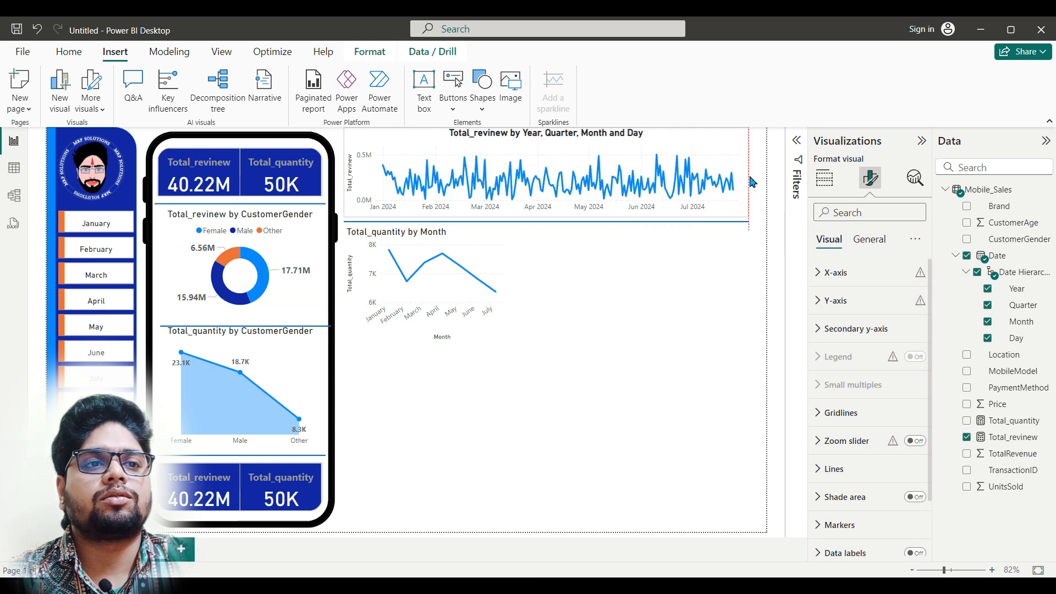
{"action": "left_click", "coordinate": [620, 306]}
Step: Place a copy of the wide divider below the Total_quantity by Month chart and extend the chart's height down to it
{"action": "left_click", "coordinate": [487, 295]}
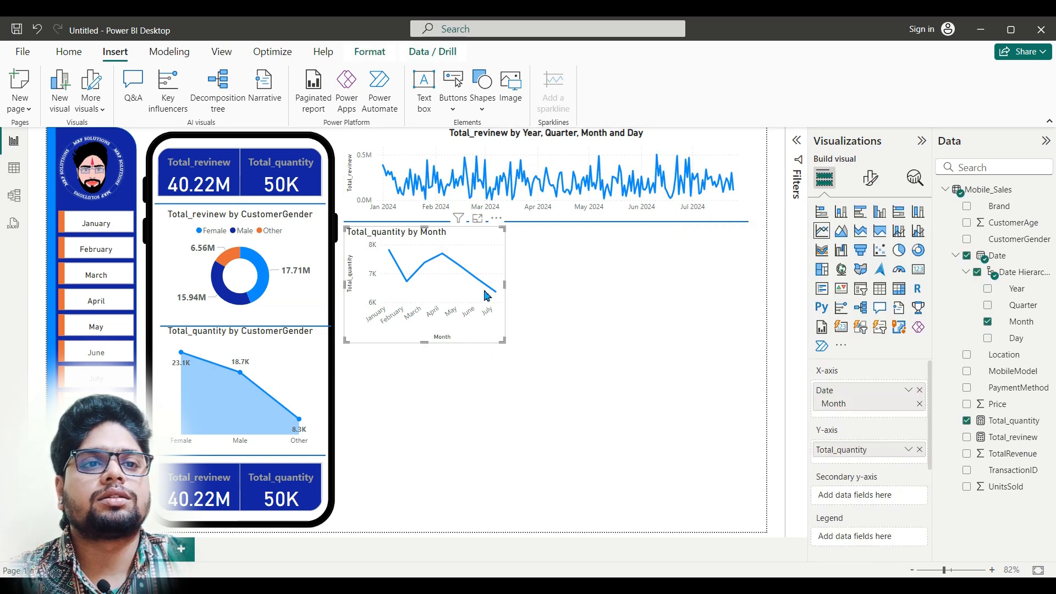
{"action": "left_click", "coordinate": [577, 222]}
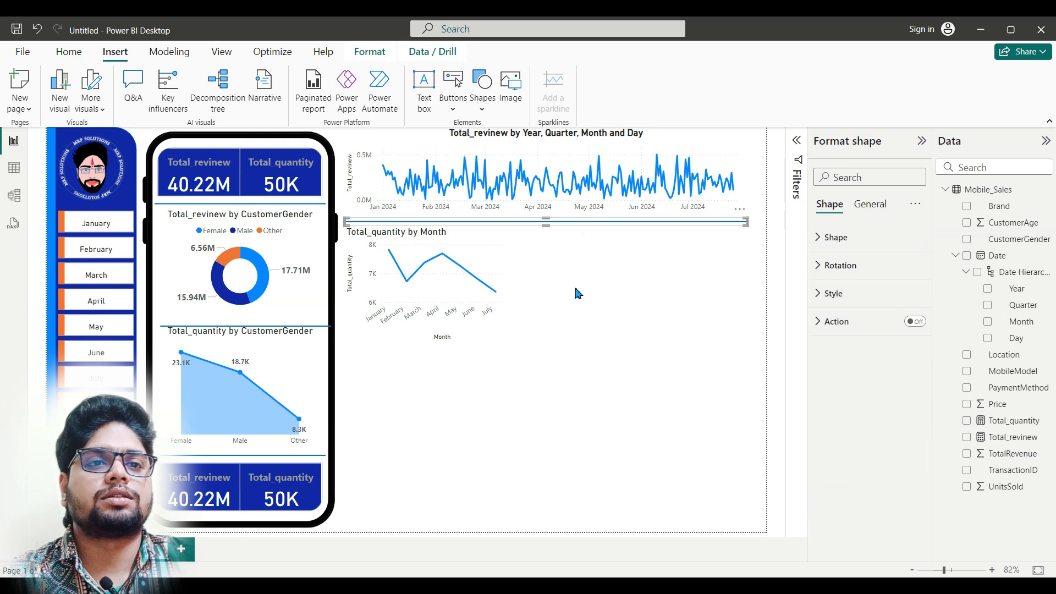
{"action": "left_click_drag", "start_coordinate": [581, 223], "coordinate": [580, 368]}
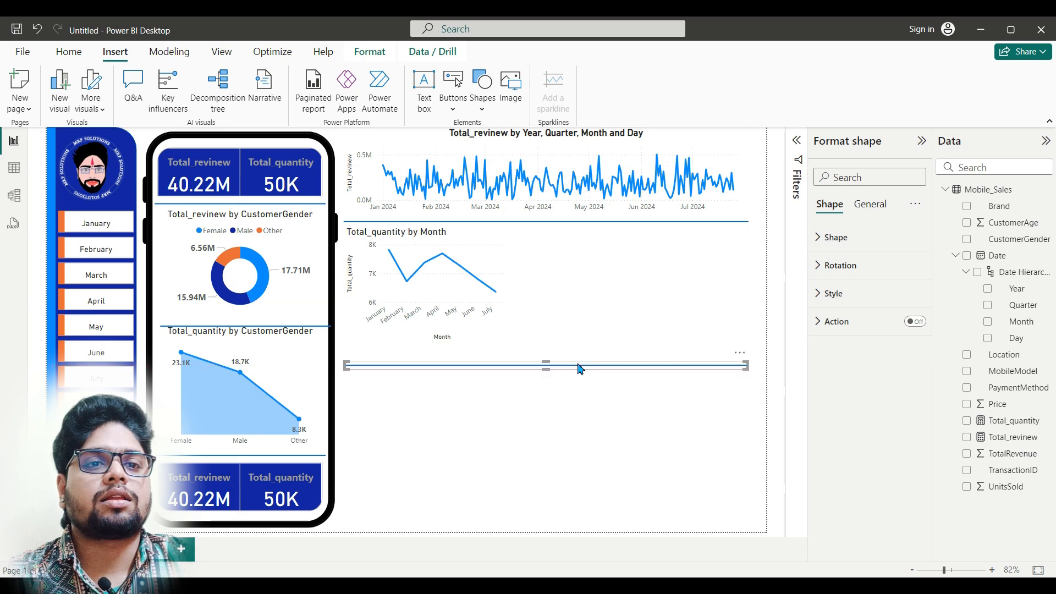
{"action": "left_click", "coordinate": [482, 311]}
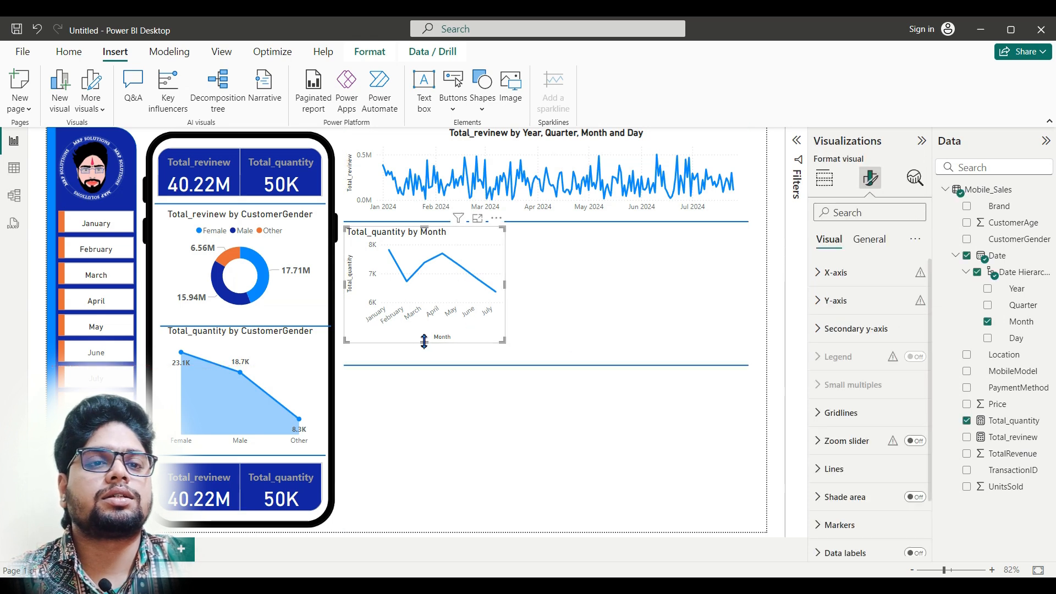
{"action": "left_click_drag", "start_coordinate": [426, 360], "coordinate": [425, 364]}
{"action": "left_click", "coordinate": [552, 401]}
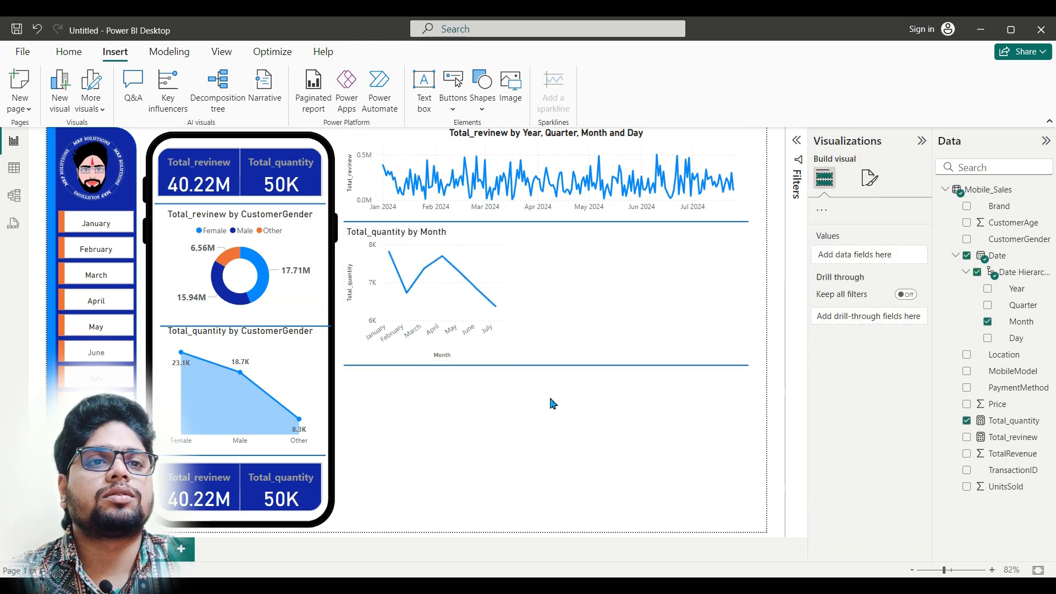
Step: Insert a line shape in the empty area below the Total_quantity by Month chart and set its shape rotation to 90°
{"action": "left_click", "coordinate": [483, 108]}
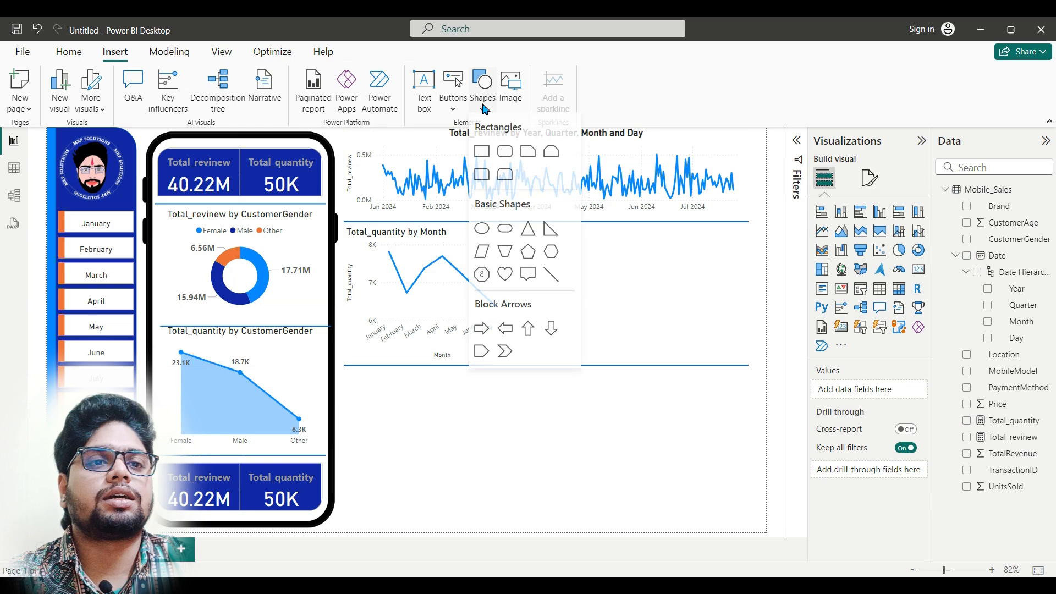
{"action": "left_click", "coordinate": [551, 279]}
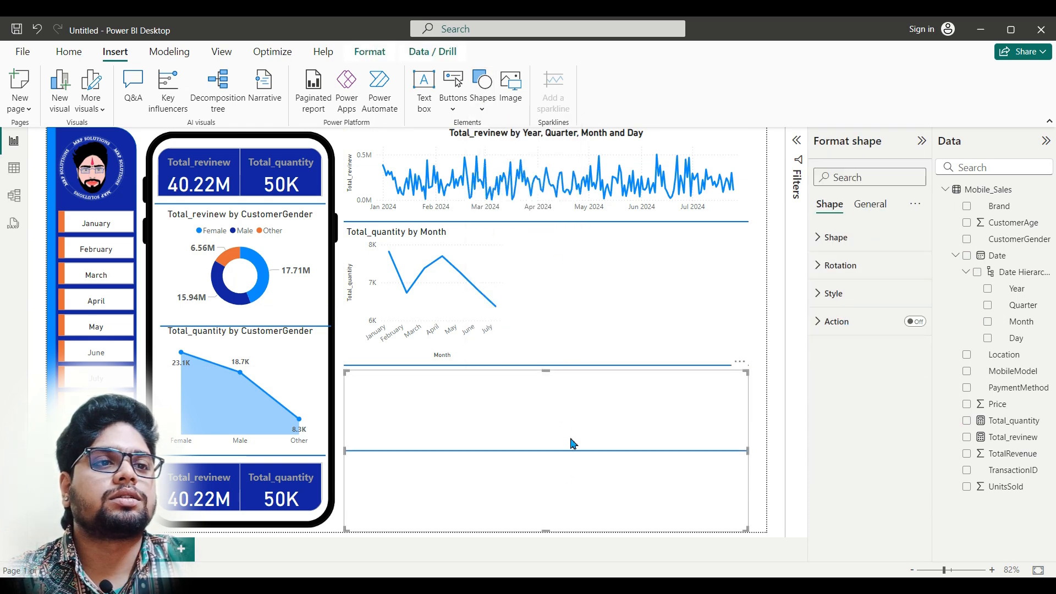
{"action": "left_click", "coordinate": [858, 241]}
{"action": "left_click", "coordinate": [858, 245]}
{"action": "left_click", "coordinate": [860, 267]}
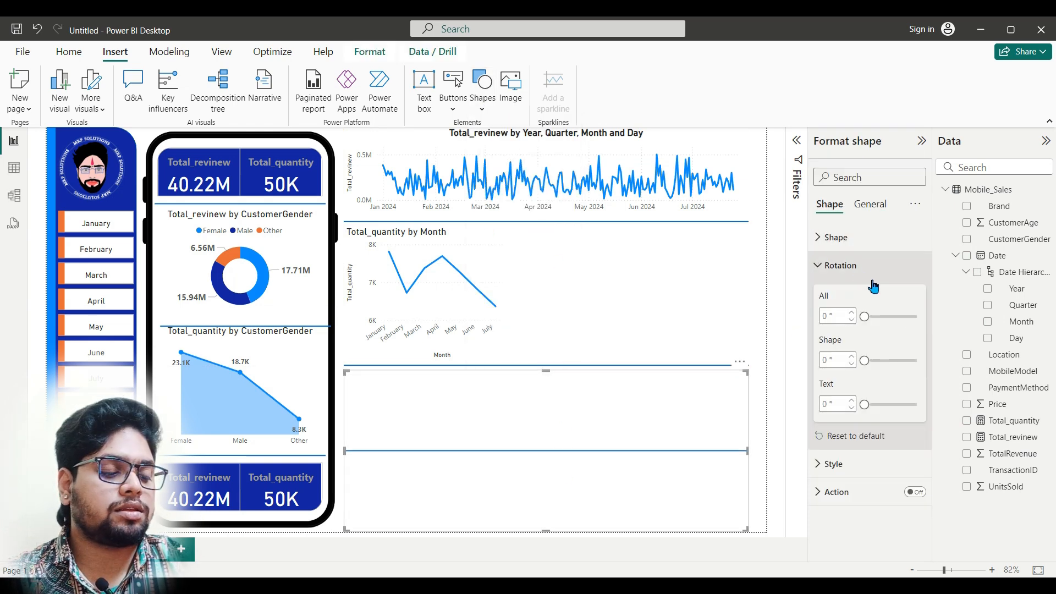
{"action": "left_click", "coordinate": [840, 360]}
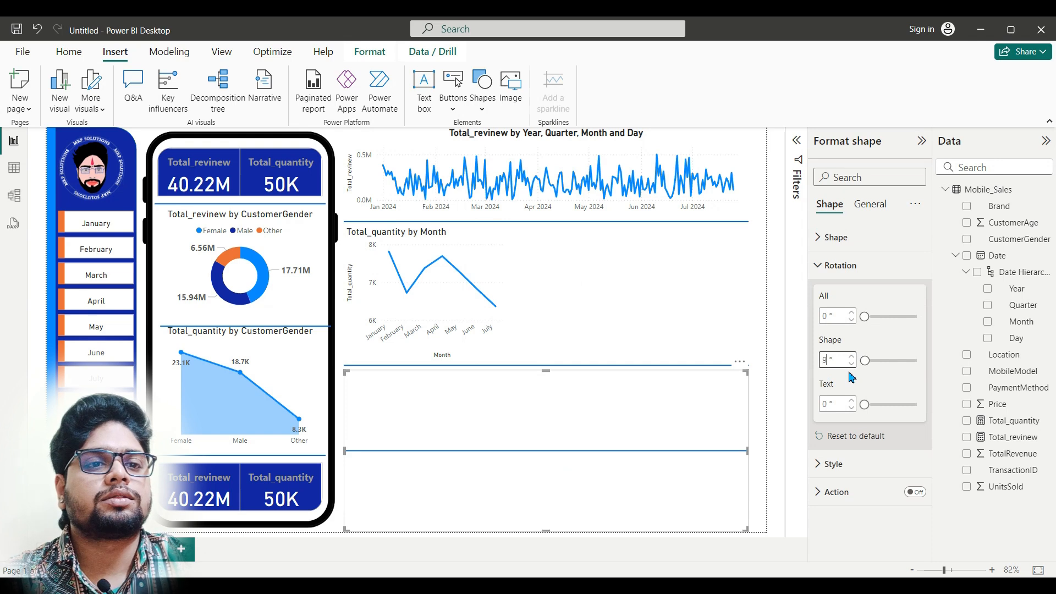
{"action": "key", "text": "Return"}
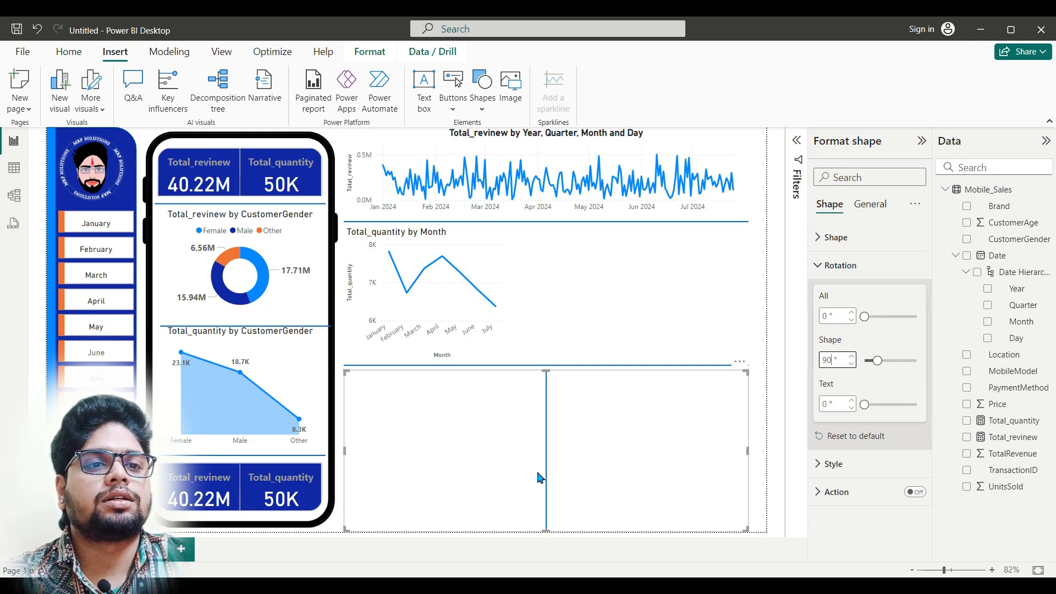
Step: Narrow the vertical line, place it beside the Total_quantity by Month chart, and put a copy directly beneath it in the row below
{"action": "left_click_drag", "start_coordinate": [750, 455], "coordinate": [564, 314]}
{"action": "left_click_drag", "start_coordinate": [570, 385], "coordinate": [567, 491]}
{"action": "key", "text": "ctrl+c"}
{"action": "key", "text": "ctrl+v"}
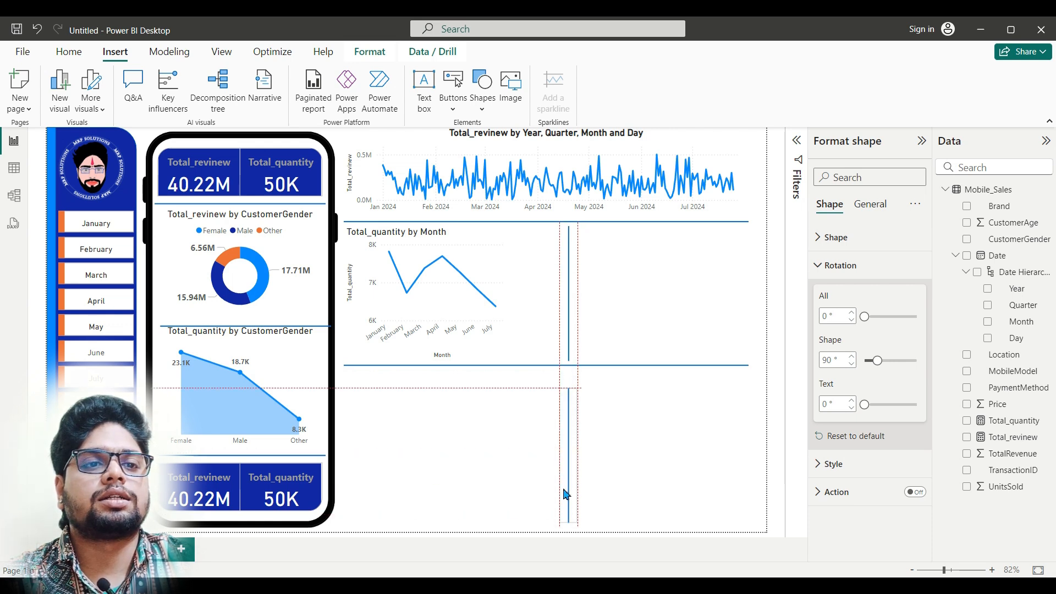
Step: Lower the horizontal divider beneath the Total_quantity by Month chart and extend the upper vertical divider to span the taller row
{"action": "left_click", "coordinate": [601, 367]}
{"action": "left_click_drag", "start_coordinate": [602, 370], "coordinate": [602, 388]}
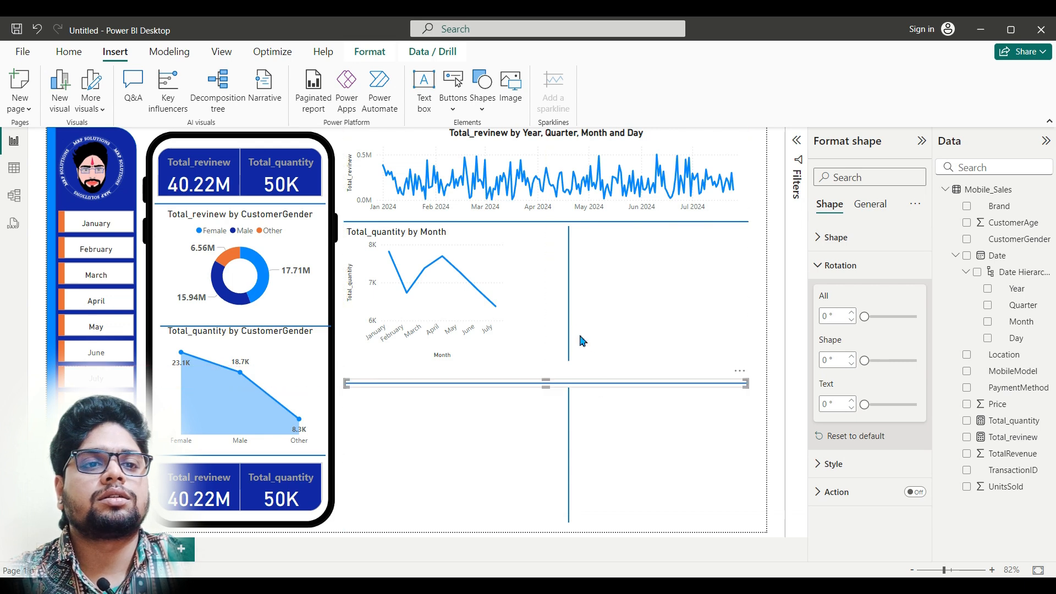
{"action": "left_click", "coordinate": [569, 330]}
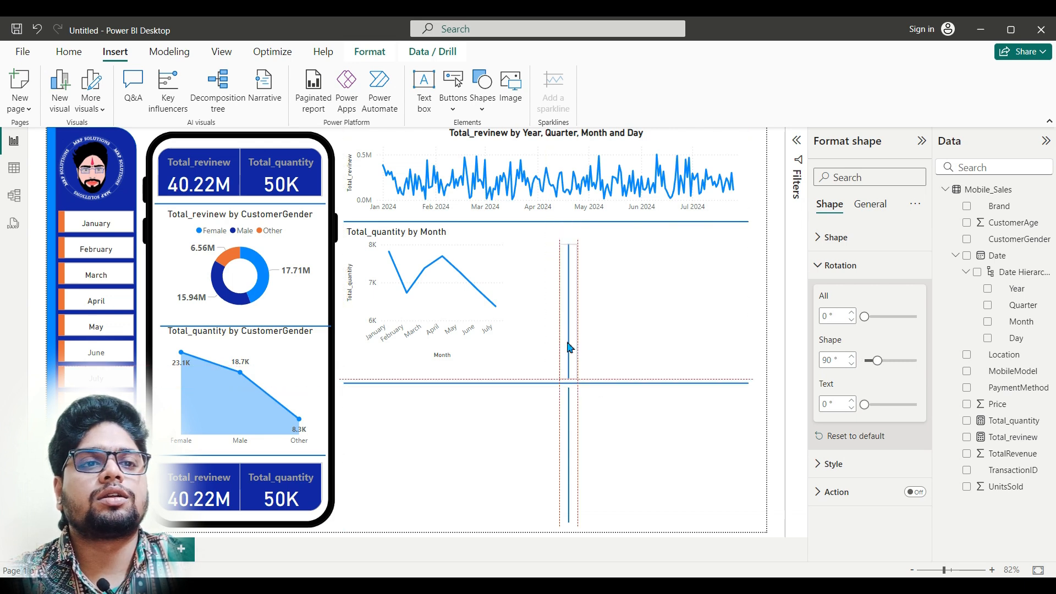
{"action": "left_click_drag", "start_coordinate": [570, 259], "coordinate": [570, 235]}
Step: Enlarge the Total_quantity by Month chart to fill the space up to the vertical and horizontal dividers
{"action": "left_click", "coordinate": [502, 356]}
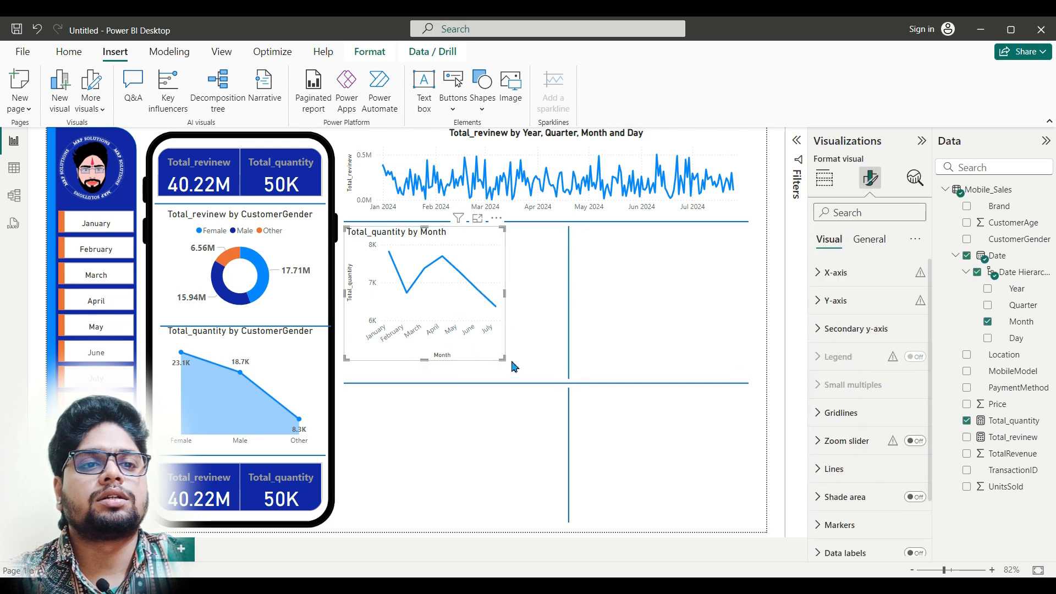
{"action": "left_click_drag", "start_coordinate": [503, 359], "coordinate": [559, 378]}
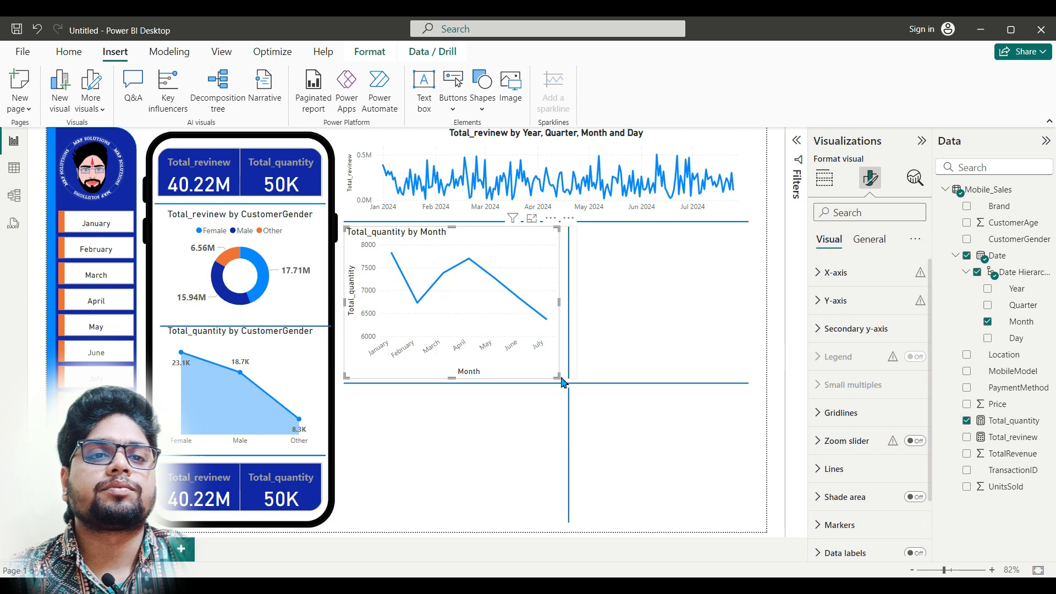
{"action": "left_click", "coordinate": [475, 444]}
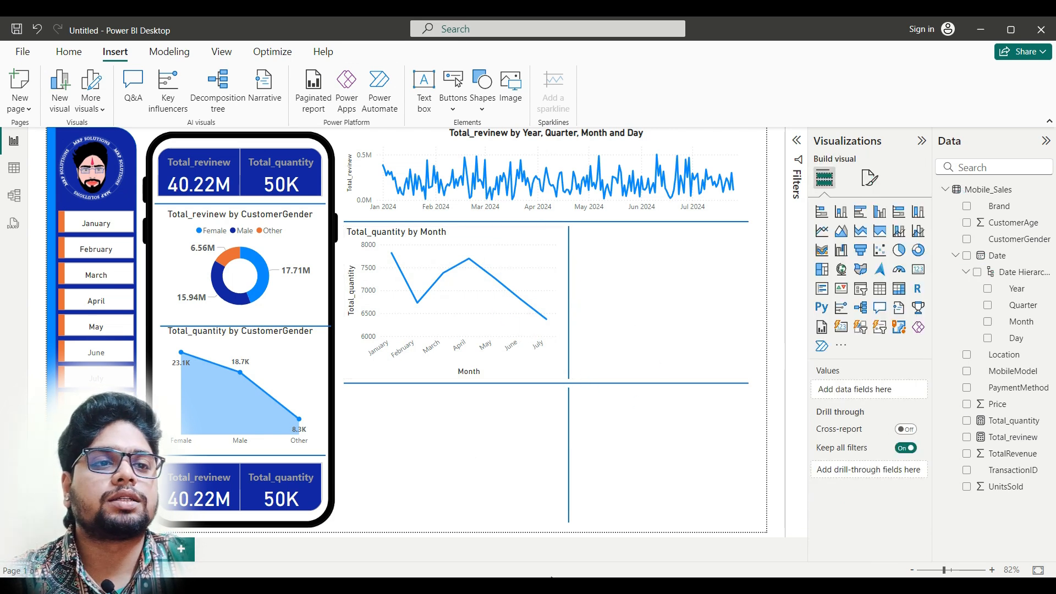
Step: Check the finished Dashboard report, then insert a table visual across the vertical divider from the Total_quantity by Month chart
{"action": "left_click", "coordinate": [372, 520]}
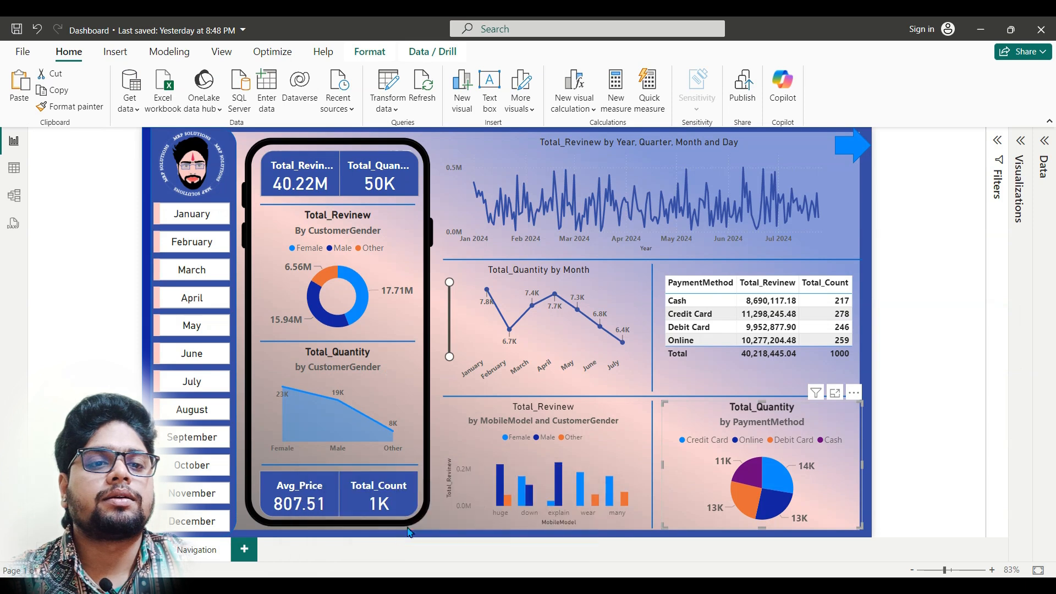
{"action": "left_click", "coordinate": [523, 537]}
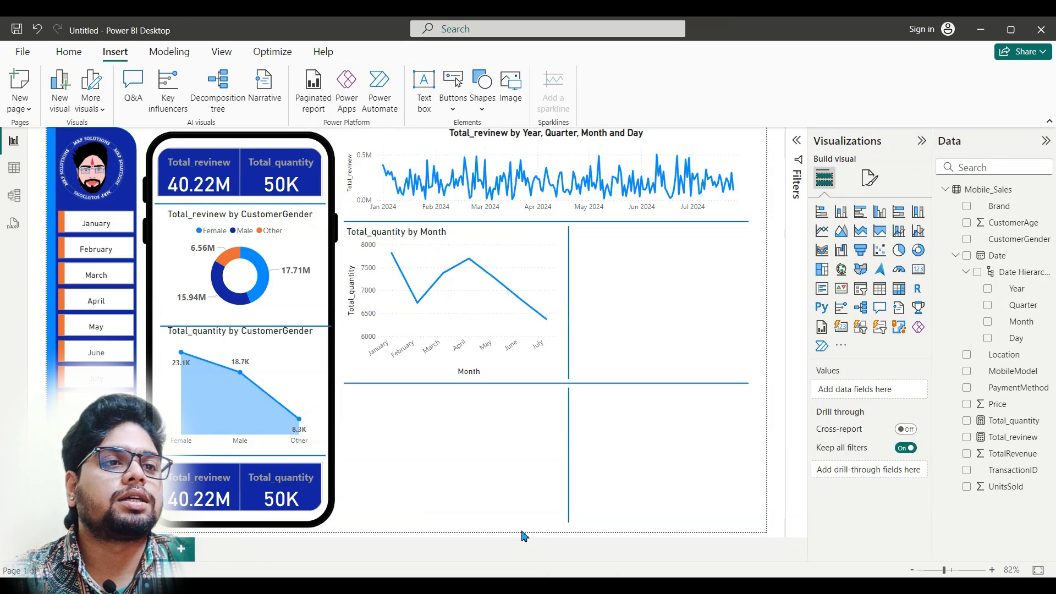
{"action": "left_click", "coordinate": [882, 294]}
{"action": "left_click_drag", "start_coordinate": [674, 424], "coordinate": [663, 304]}
Step: Add PaymentMethod and Total_revinew as columns of the new table, following the Dashboard report
{"action": "mouse_move", "coordinate": [465, 570]}
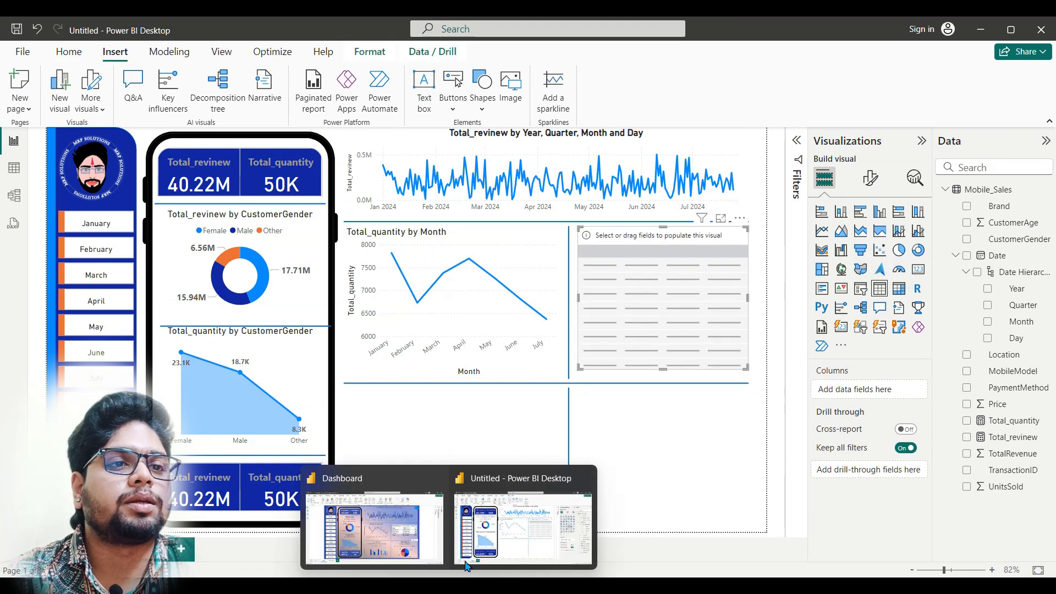
{"action": "mouse_move", "coordinate": [400, 541]}
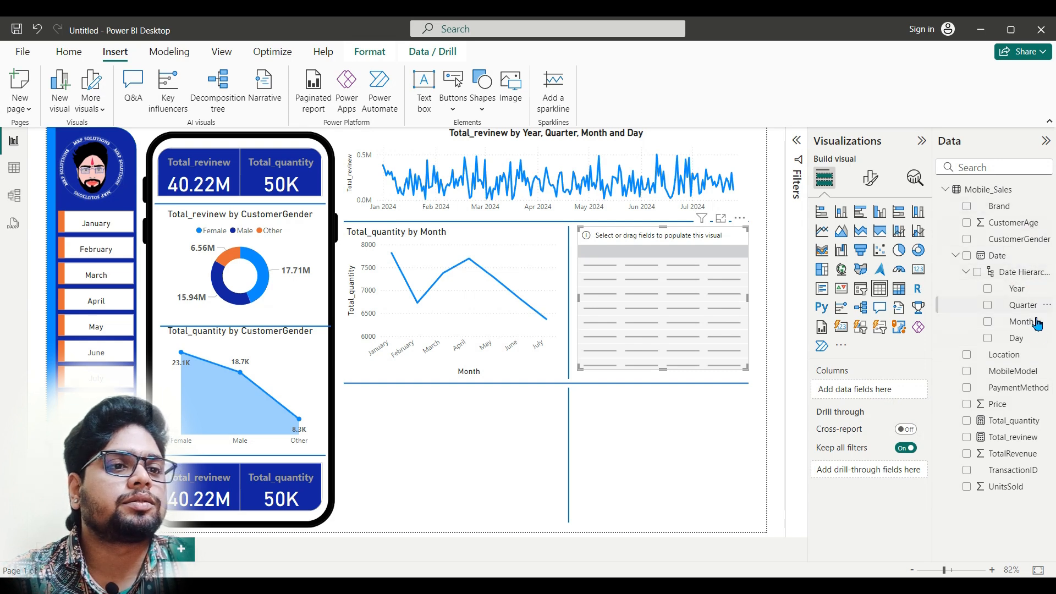
{"action": "left_click_drag", "start_coordinate": [1027, 393], "coordinate": [869, 390]}
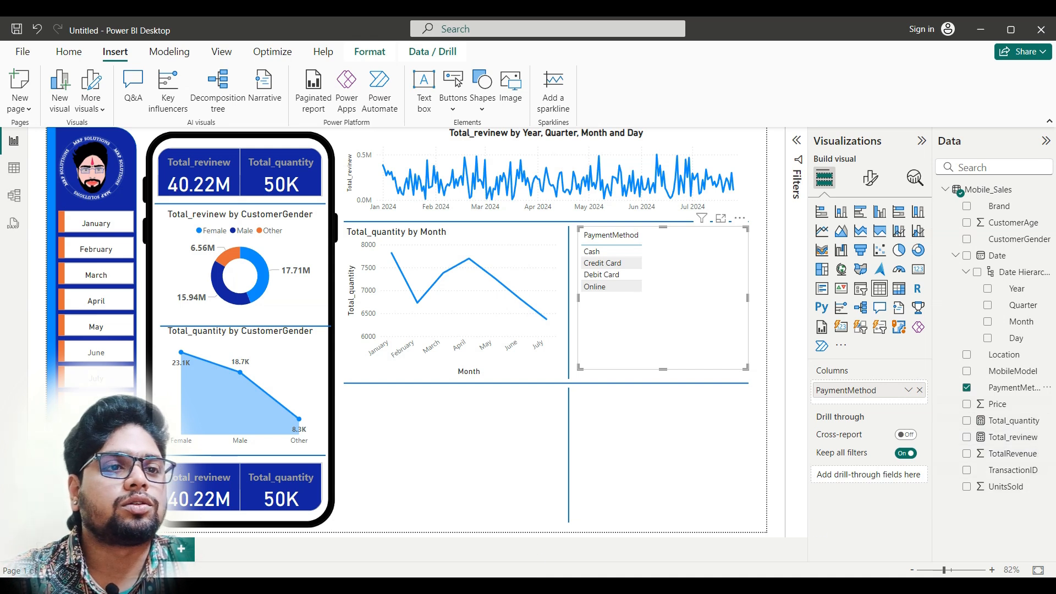
{"action": "left_click", "coordinate": [408, 549]}
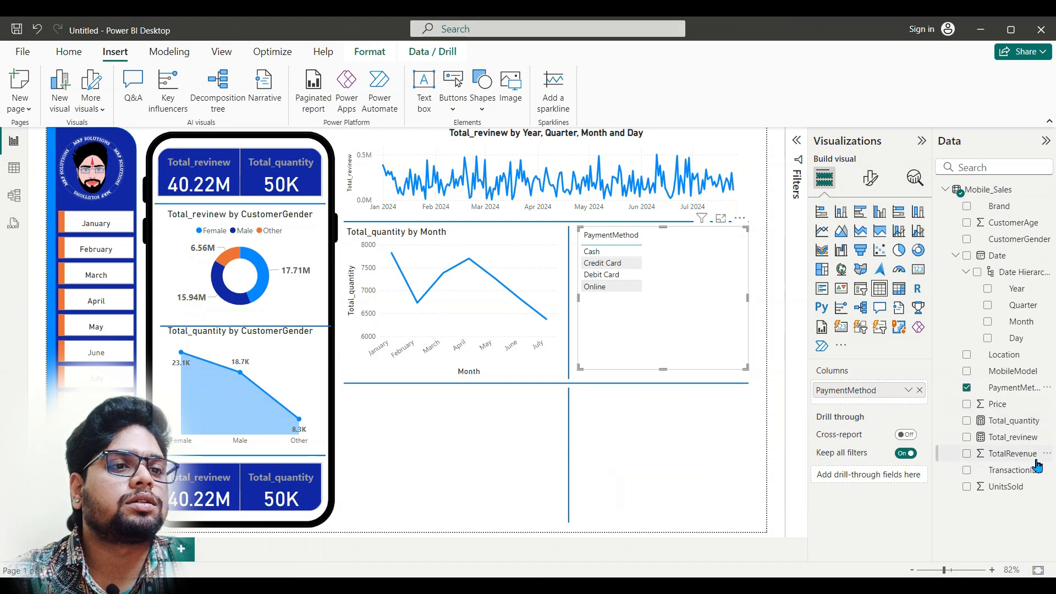
{"action": "left_click_drag", "start_coordinate": [1028, 438], "coordinate": [902, 407]}
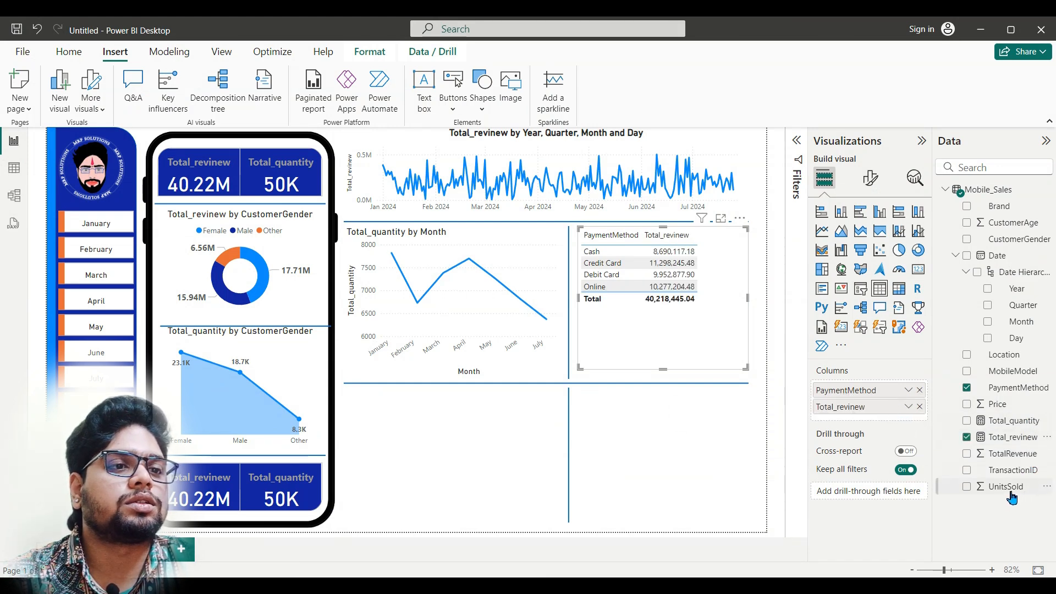
Step: Add UnitsSold to the payment table as a Count (Distinct) column and widen the table to the page edge
{"action": "left_click_drag", "start_coordinate": [1011, 490], "coordinate": [905, 434]}
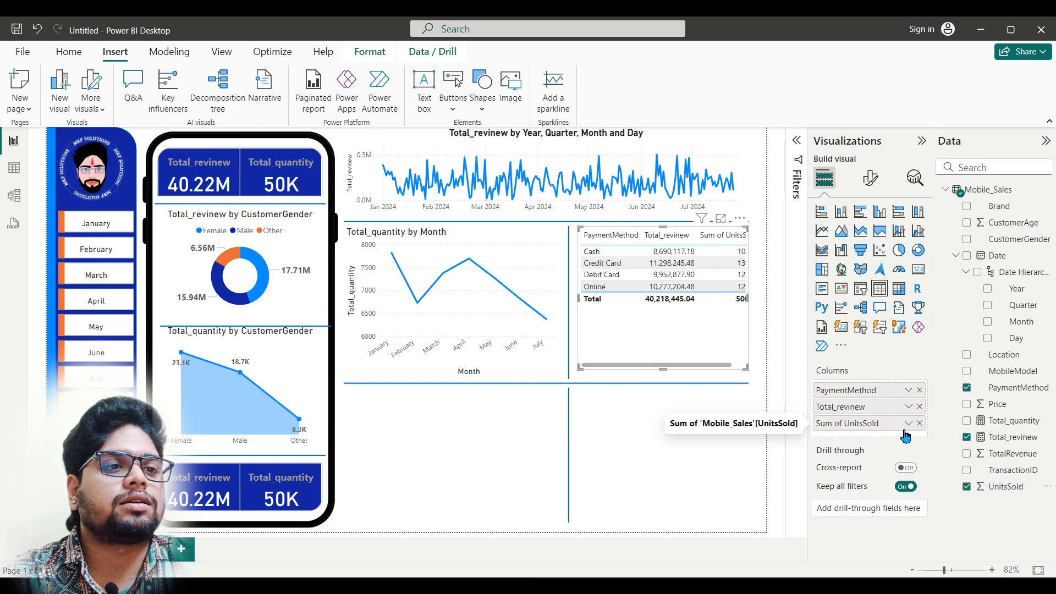
{"action": "left_click", "coordinate": [908, 423]}
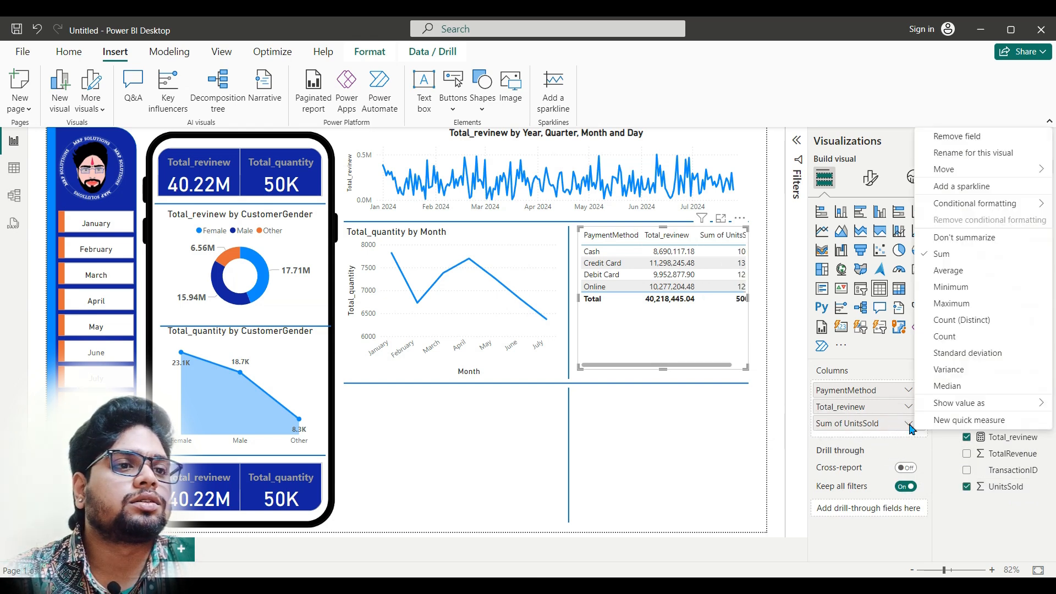
{"action": "left_click", "coordinate": [983, 320]}
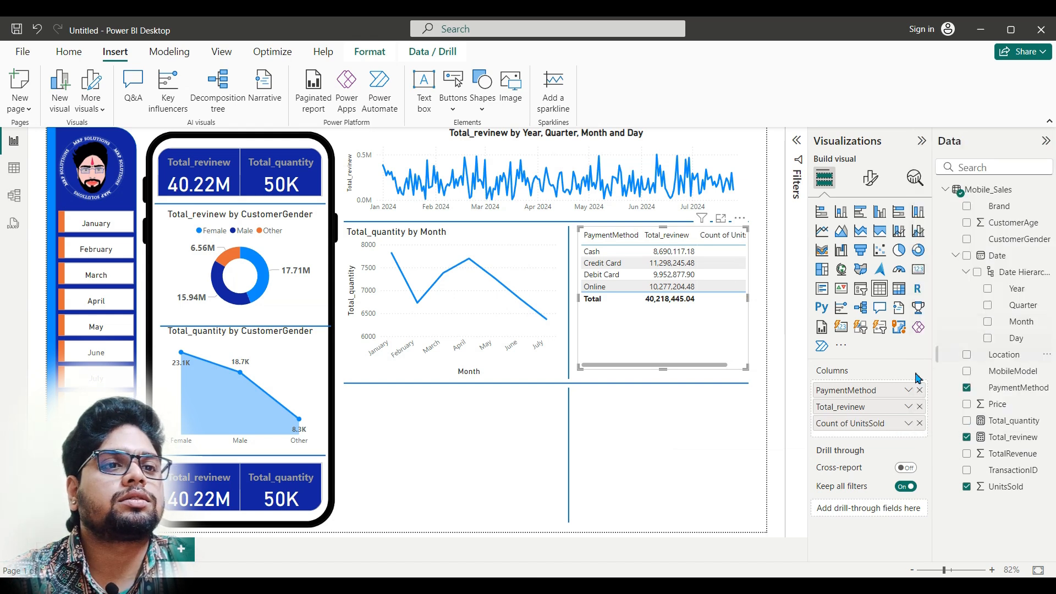
{"action": "left_click_drag", "start_coordinate": [749, 296], "coordinate": [762, 299]}
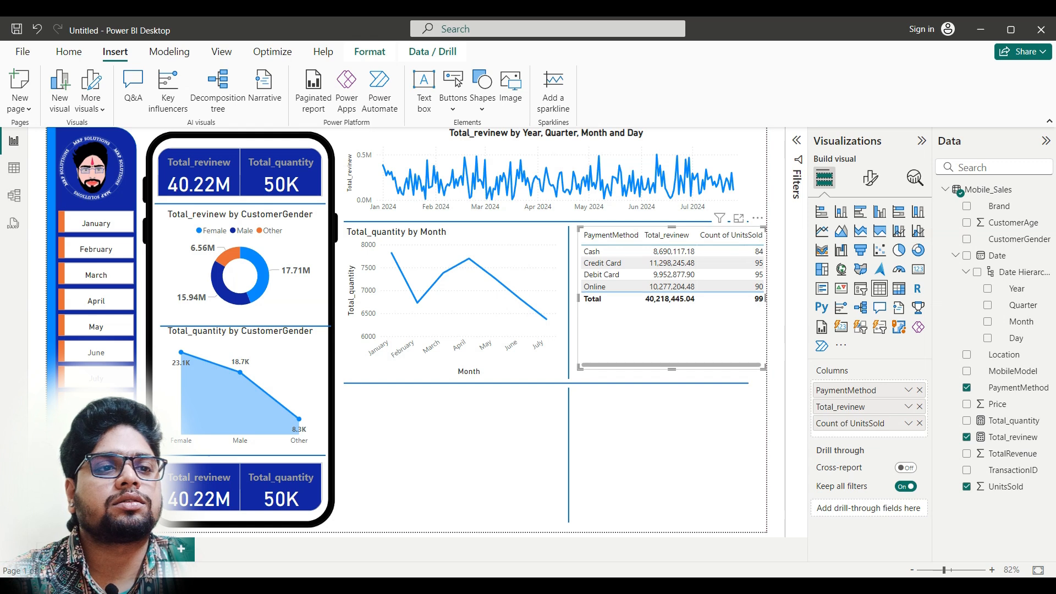
Step: Replace the payment table's UnitsSold column with TransactionID summarized as Count (Distinct)
{"action": "mouse_move", "coordinate": [449, 587]}
{"action": "mouse_move", "coordinate": [421, 538]}
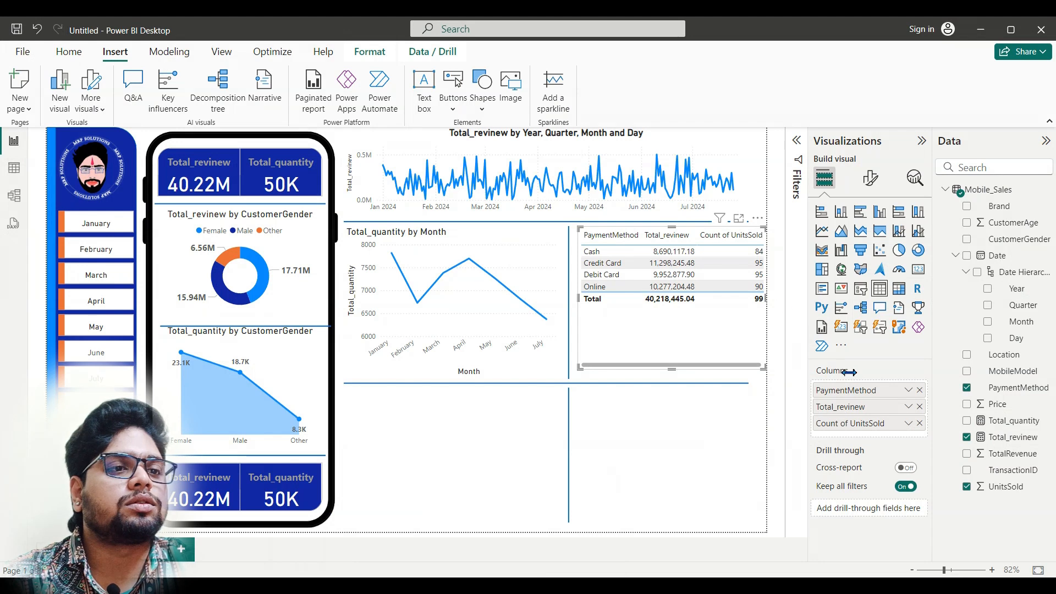
{"action": "left_click", "coordinate": [920, 423]}
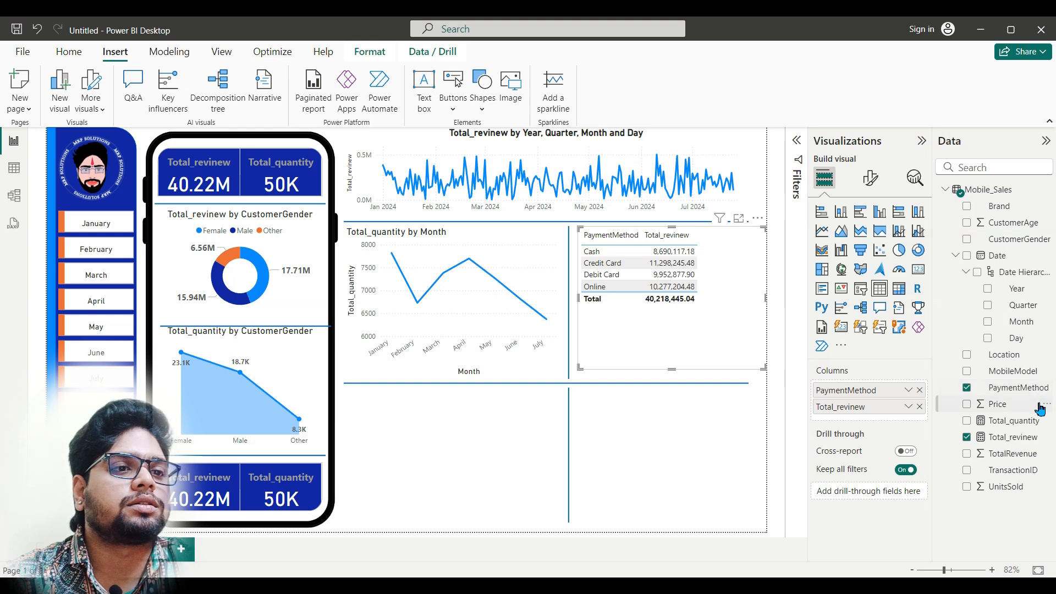
{"action": "left_click_drag", "start_coordinate": [1024, 477], "coordinate": [869, 423]}
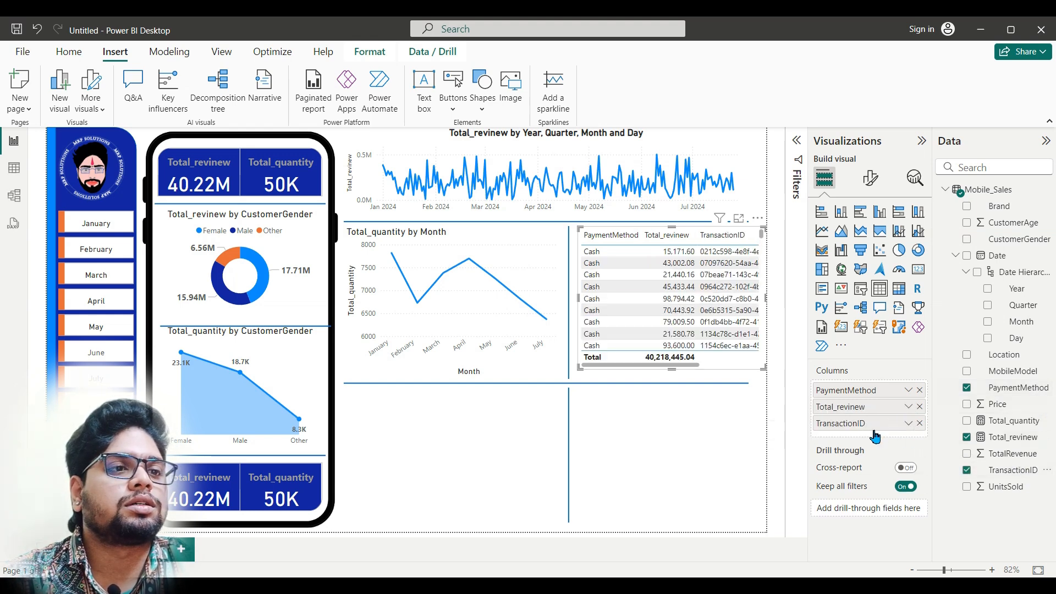
{"action": "left_click", "coordinate": [909, 424]}
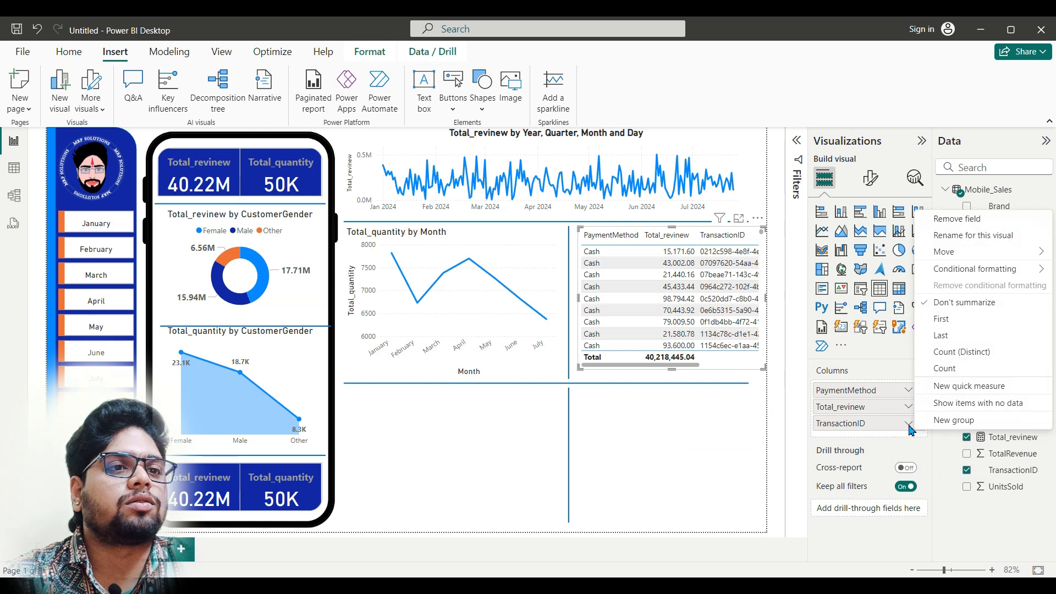
{"action": "left_click", "coordinate": [972, 353]}
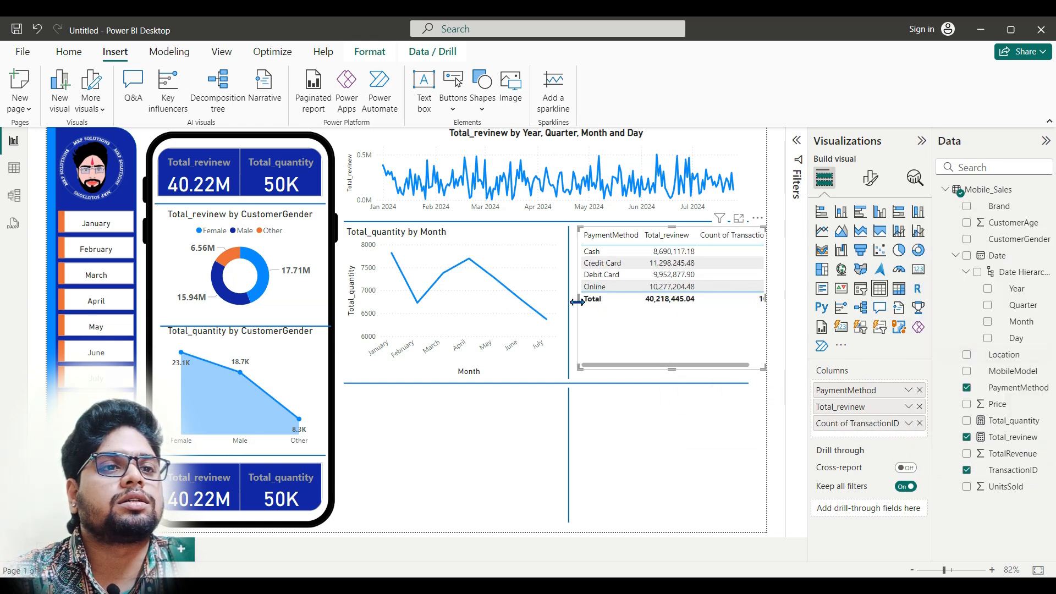
Step: Narrow the Total_quantity by Month chart and shift the upper vertical divider toward it so the payment table can be widened
{"action": "left_click_drag", "start_coordinate": [725, 293], "coordinate": [768, 304]}
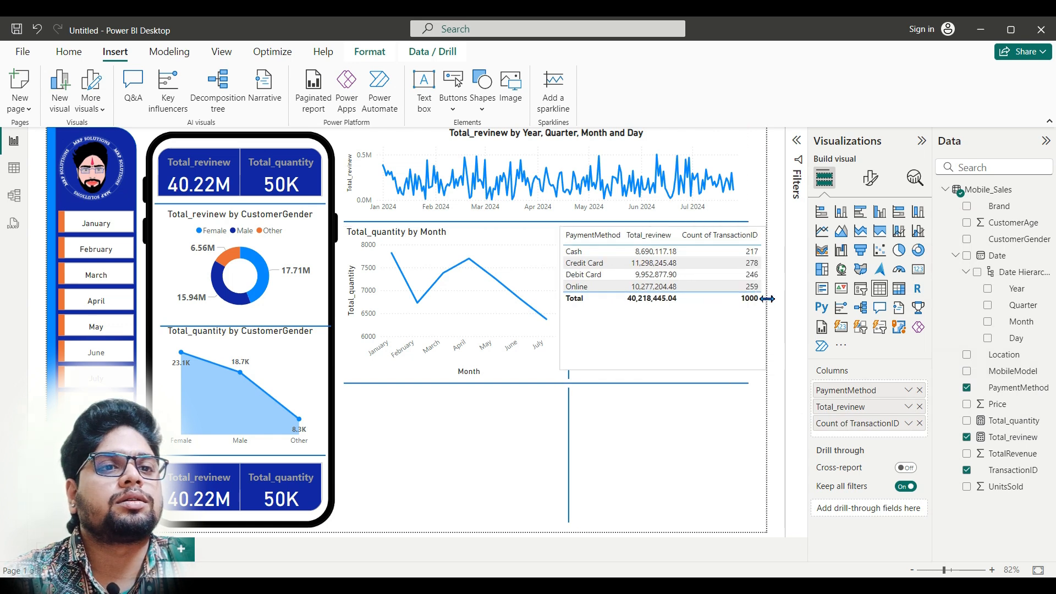
{"action": "left_click_drag", "start_coordinate": [560, 297], "coordinate": [583, 302]}
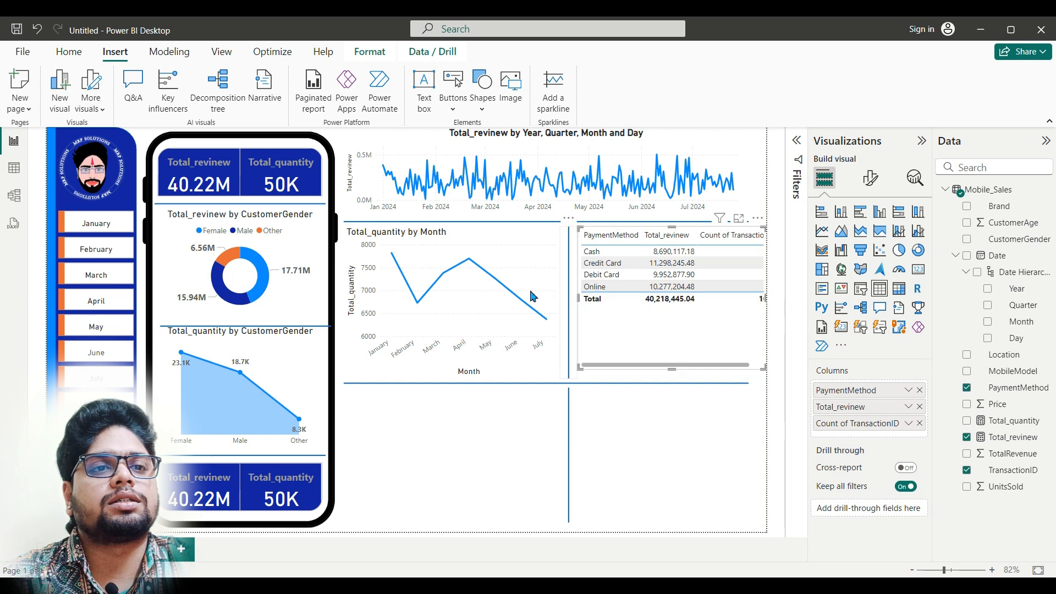
{"action": "left_click", "coordinate": [562, 301]}
{"action": "mouse_move", "coordinate": [554, 306]}
{"action": "left_mouse_down"}
{"action": "mouse_move", "coordinate": [542, 302]}
{"action": "mouse_move", "coordinate": [560, 303]}
{"action": "left_mouse_up"}
{"action": "left_click", "coordinate": [577, 297]}
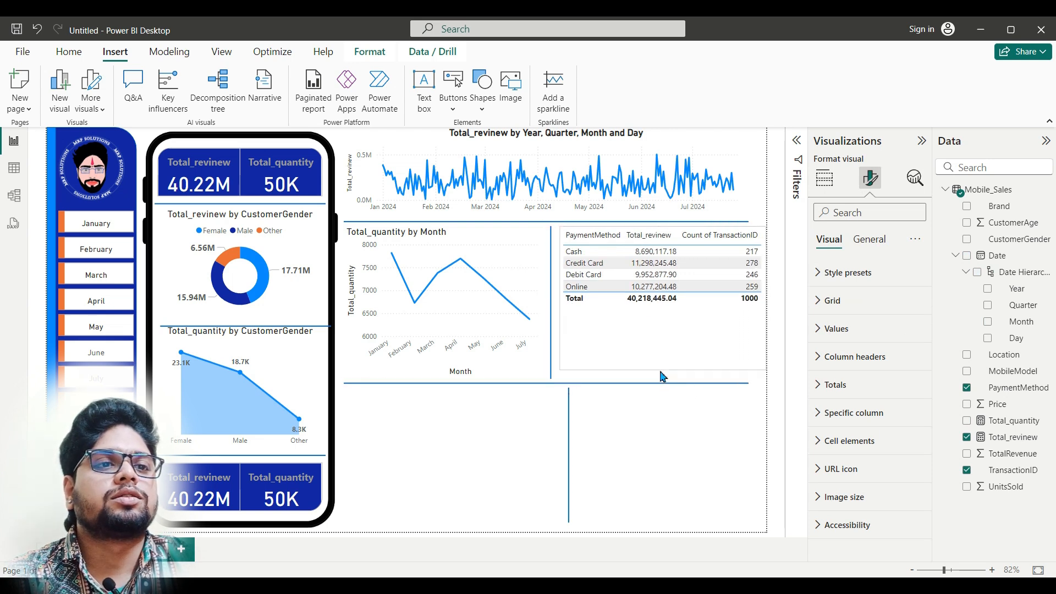
{"action": "left_click", "coordinate": [681, 420]}
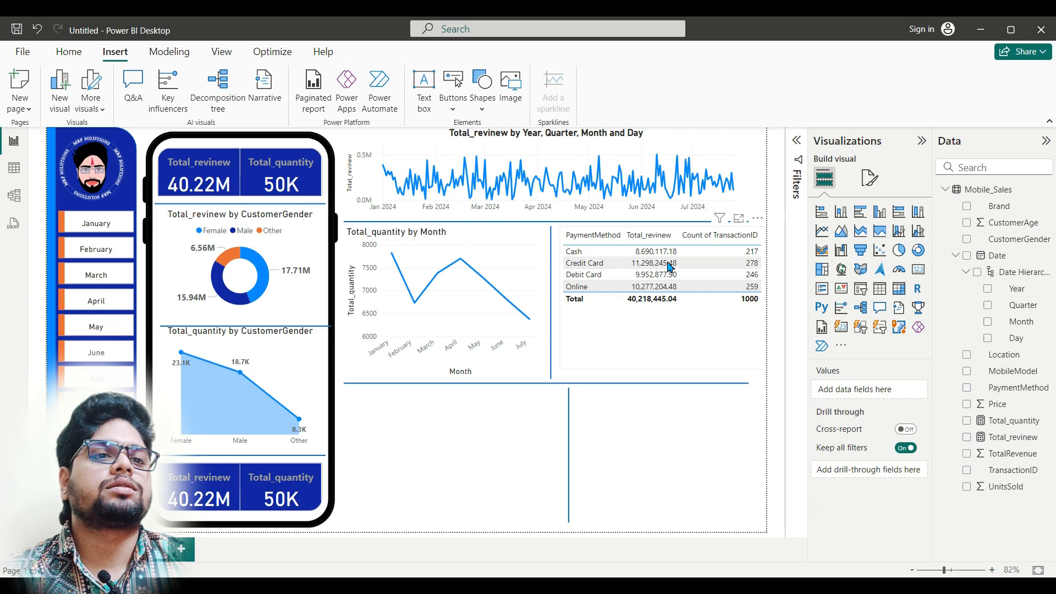
Step: Format the payment table's values with font size 11 and bold text
{"action": "left_click", "coordinate": [663, 334]}
{"action": "left_click", "coordinate": [870, 177]}
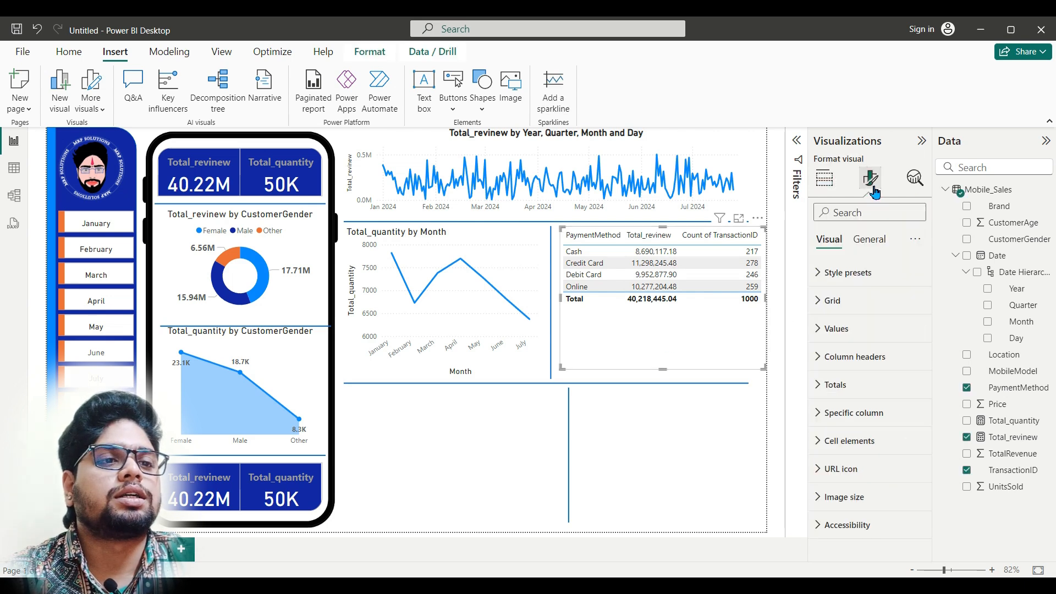
{"action": "left_click", "coordinate": [879, 329]}
{"action": "left_click", "coordinate": [917, 393]}
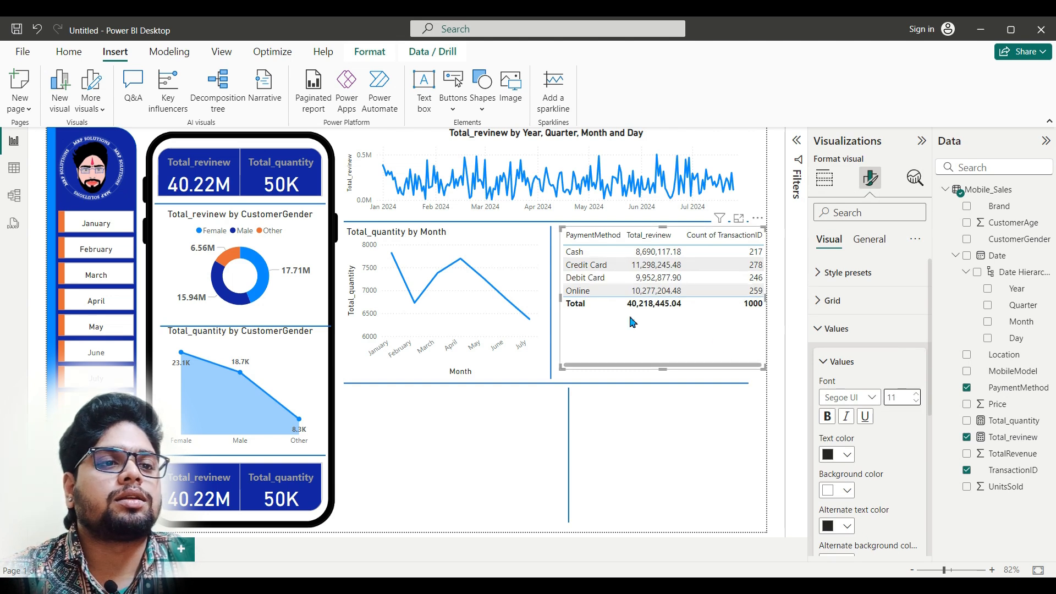
{"action": "left_click", "coordinate": [828, 418]}
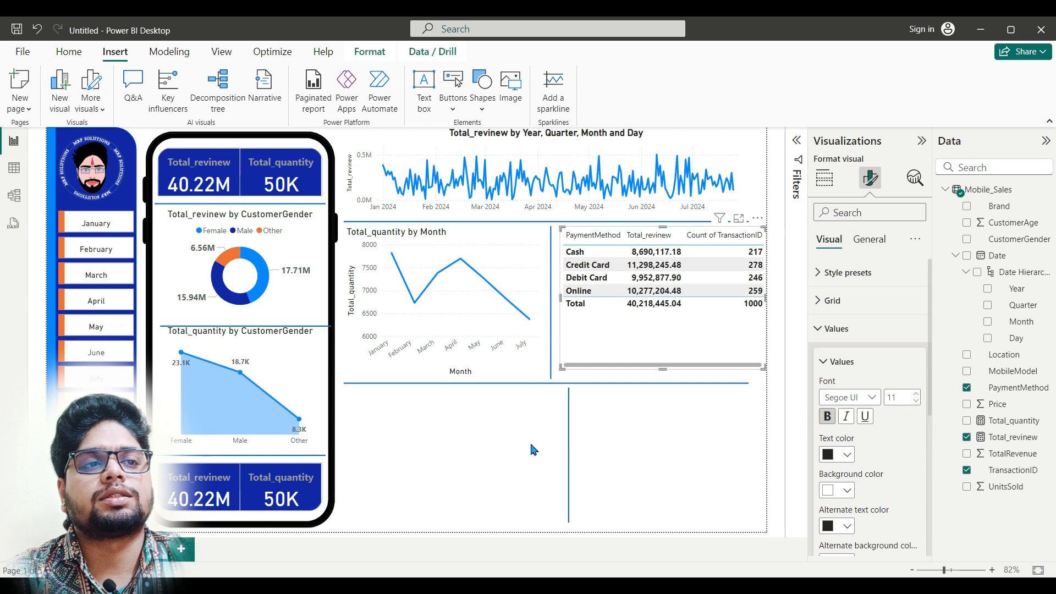
{"action": "left_click", "coordinate": [620, 447]}
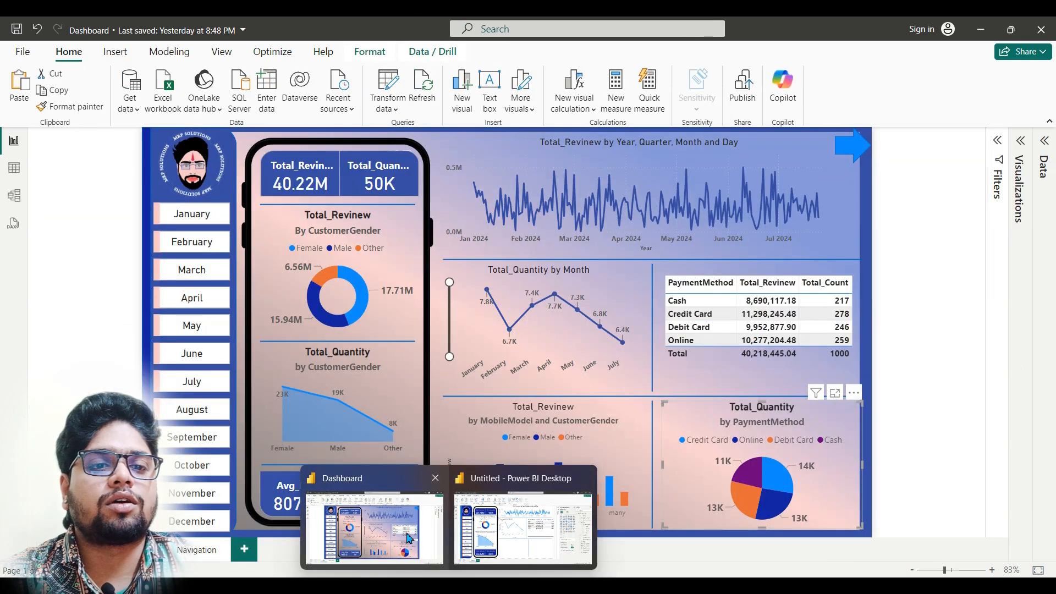
Step: Add a clustered column chart below the Total_quantity by Month chart and align the lower vertical divider with the upper one
{"action": "left_click", "coordinate": [415, 539]}
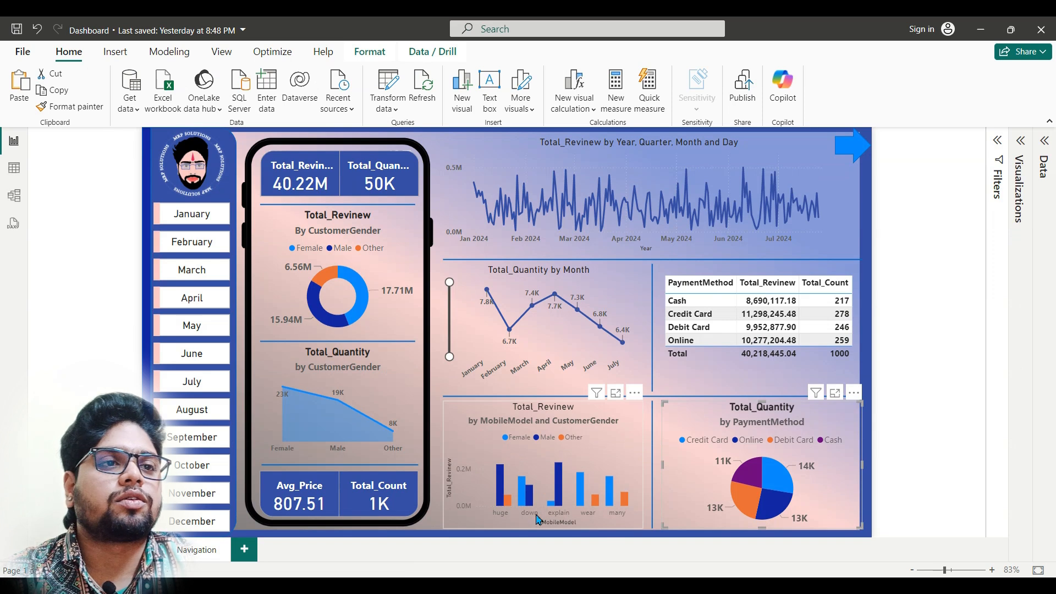
{"action": "left_click", "coordinate": [521, 525]}
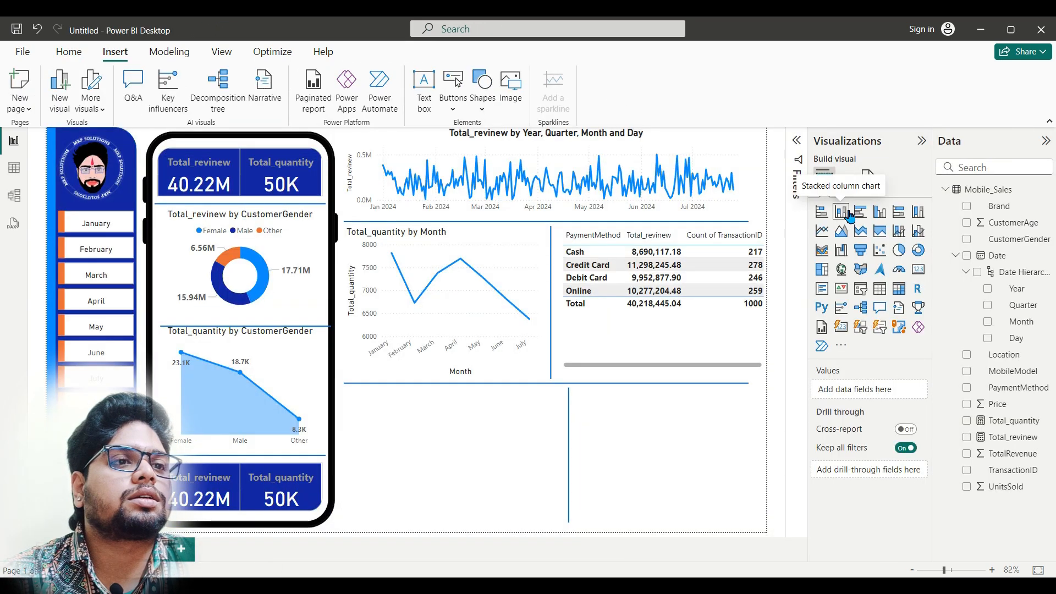
{"action": "left_click", "coordinate": [882, 220]}
{"action": "left_click_drag", "start_coordinate": [684, 487], "coordinate": [456, 486]}
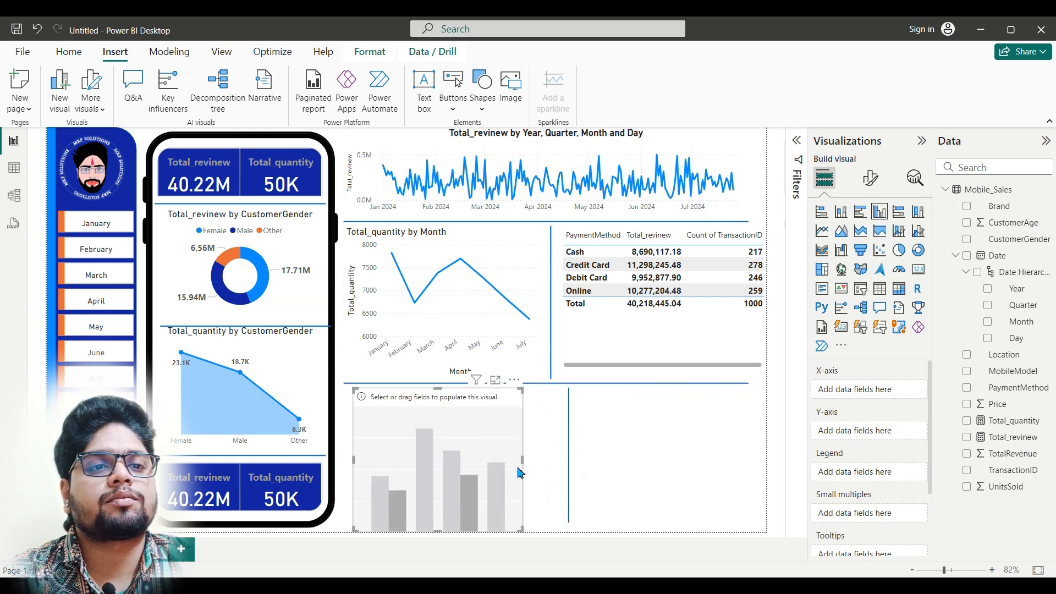
{"action": "left_click_drag", "start_coordinate": [570, 470], "coordinate": [553, 472]}
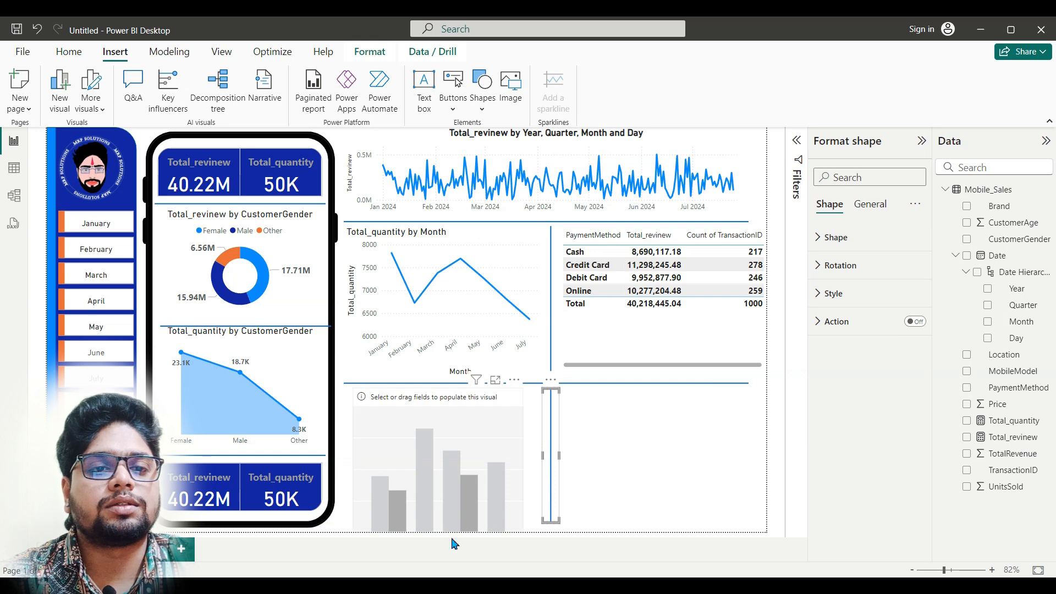
Step: Assign Total_revinew to the new column chart's Y-axis, following the finished Dashboard report
{"action": "mouse_move", "coordinate": [421, 569]}
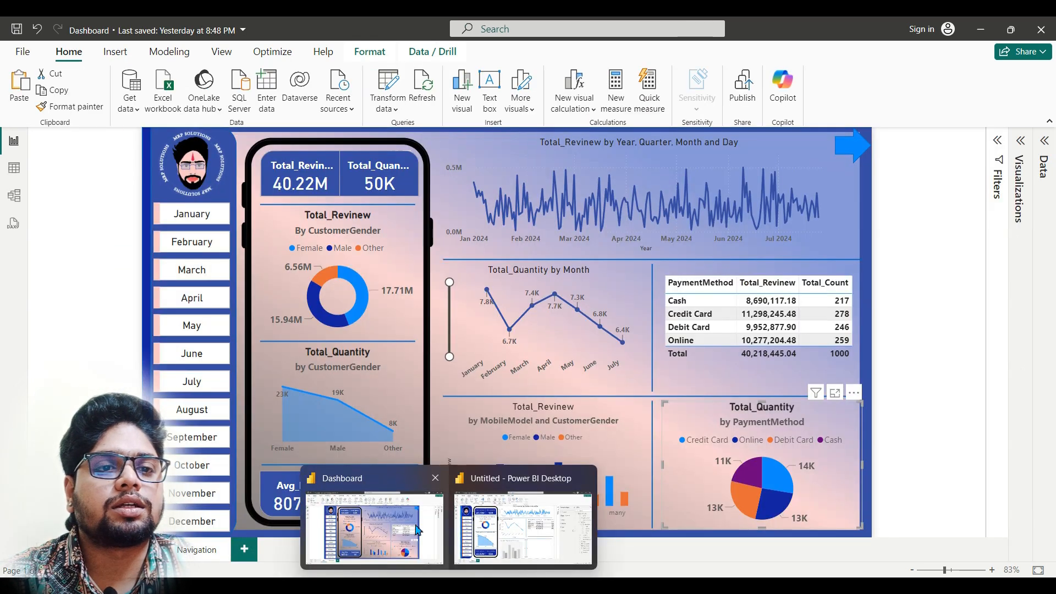
{"action": "left_click", "coordinate": [418, 530]}
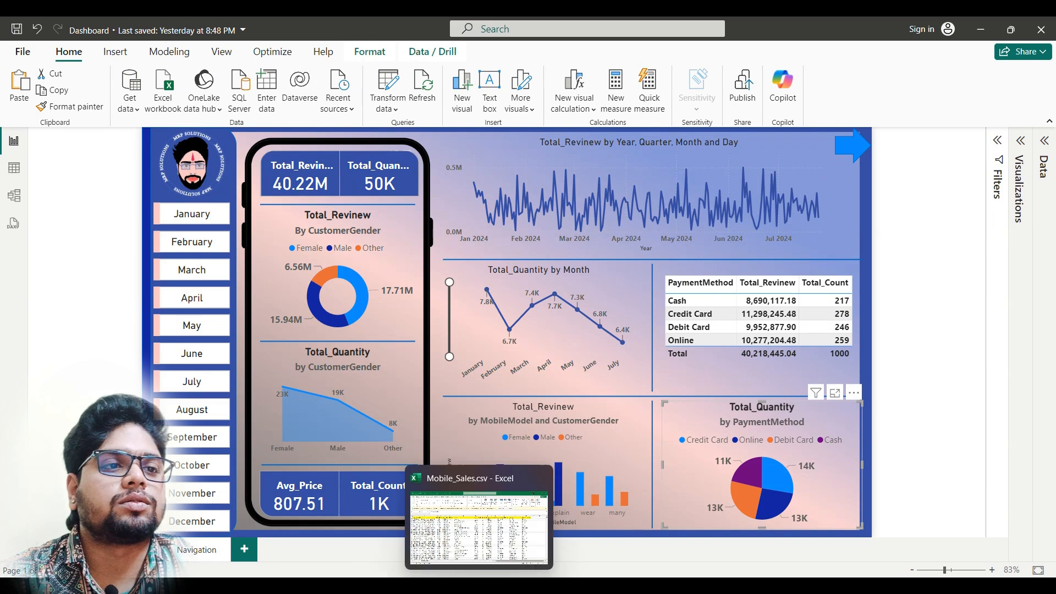
{"action": "left_click", "coordinate": [525, 550]}
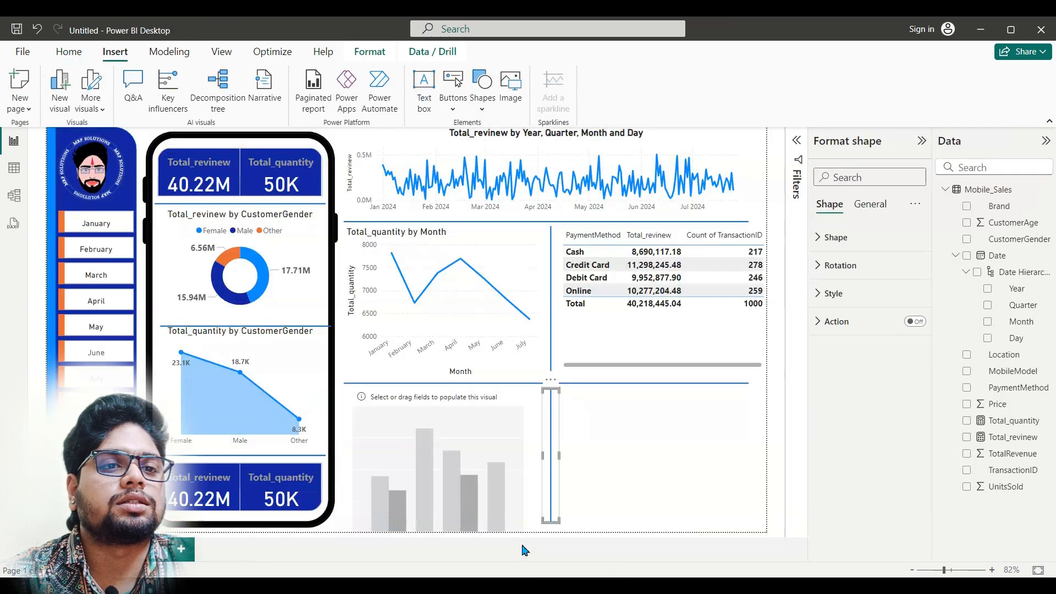
{"action": "left_click", "coordinate": [487, 464]}
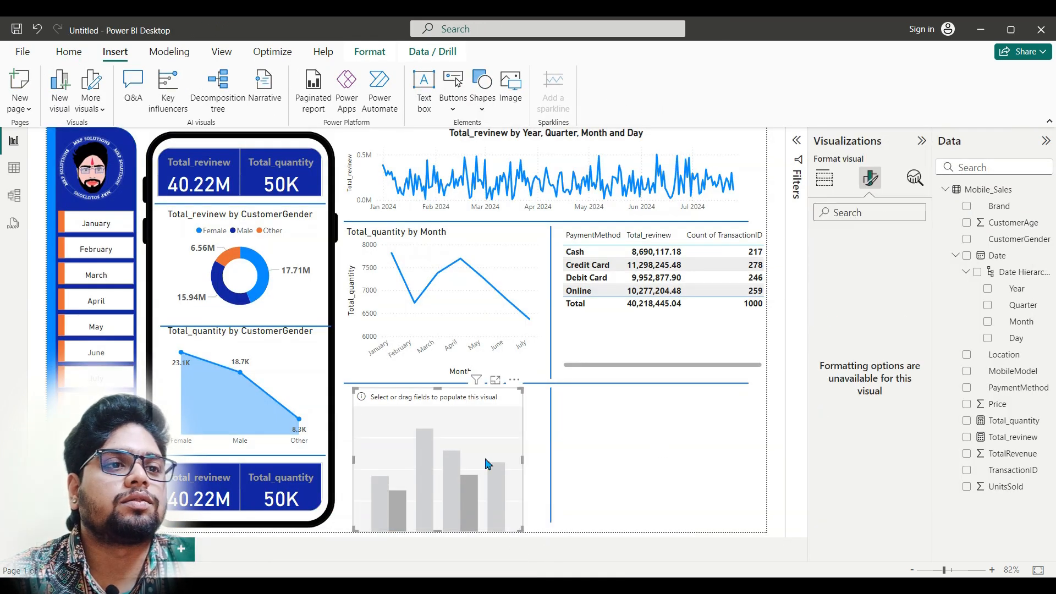
{"action": "left_click", "coordinate": [824, 180]}
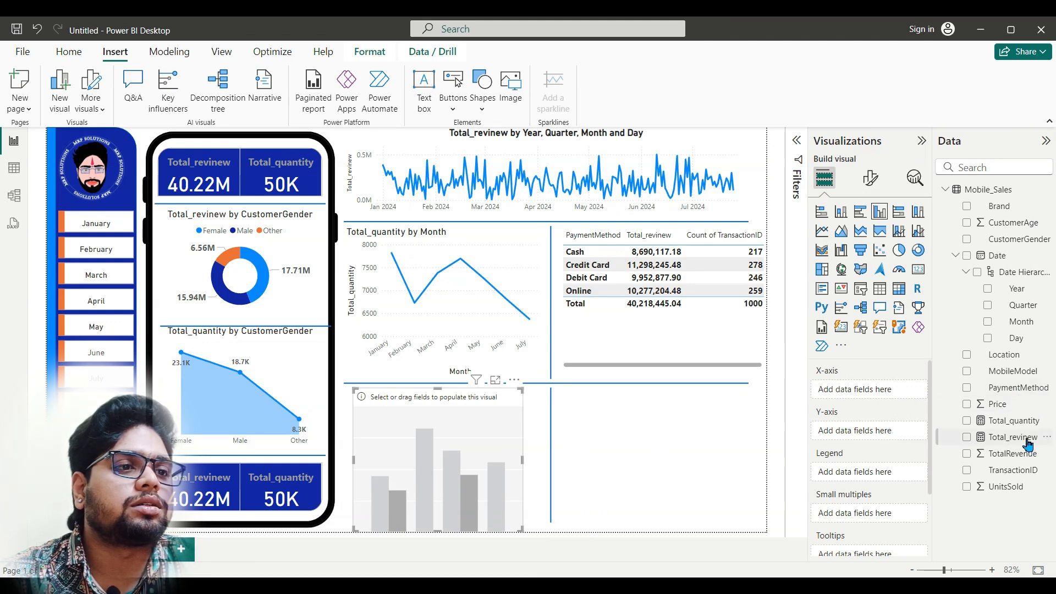
{"action": "left_click_drag", "start_coordinate": [1019, 439], "coordinate": [890, 434]}
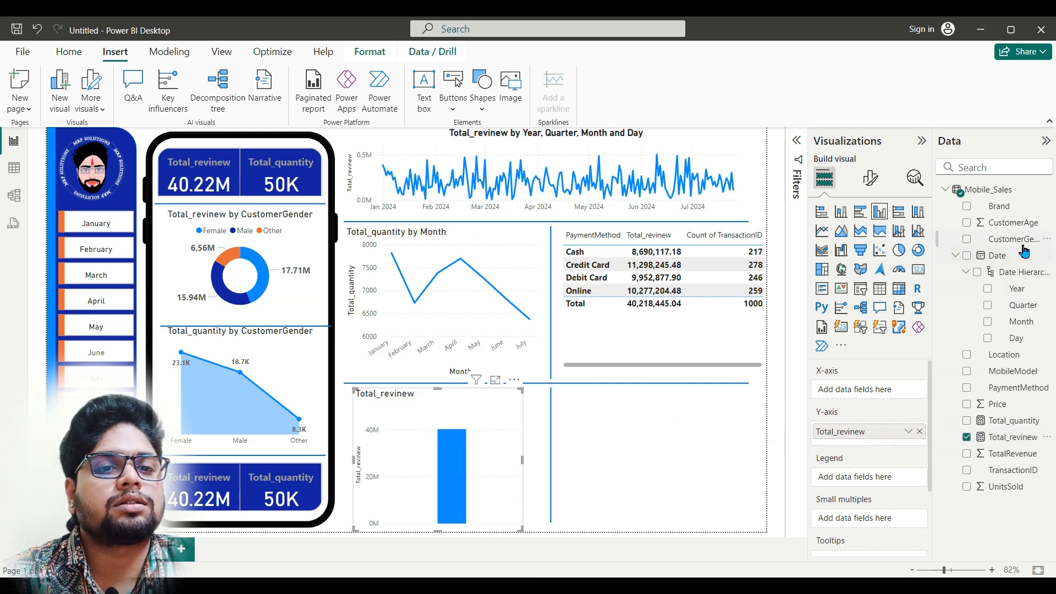
Step: Put CustomerGender on the column chart's X-axis and MobileModel in its legend
{"action": "mouse_move", "coordinate": [449, 586]}
{"action": "mouse_move", "coordinate": [421, 544]}
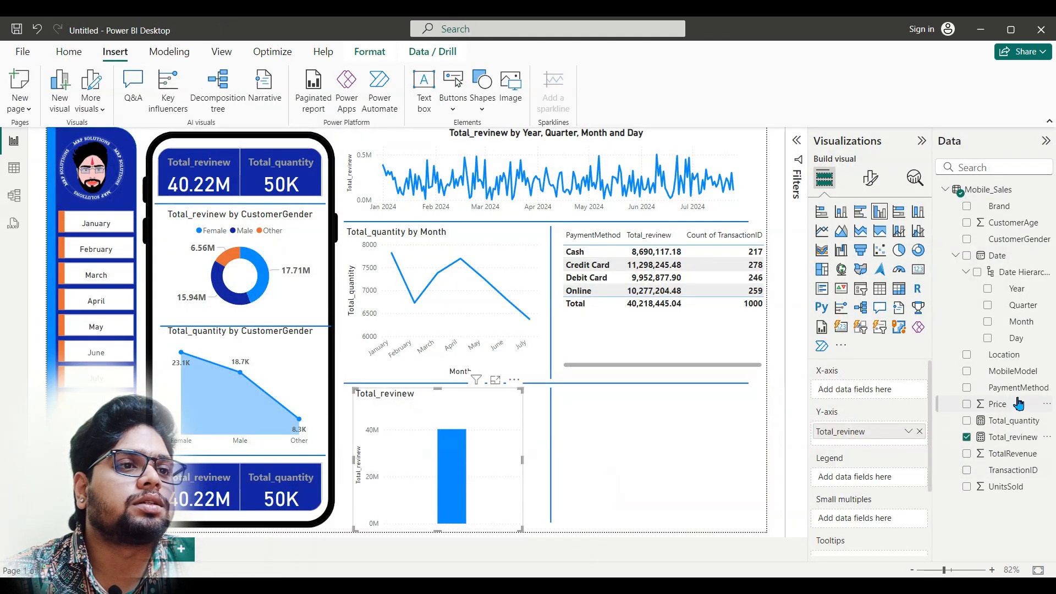
{"action": "left_click_drag", "start_coordinate": [1030, 240], "coordinate": [898, 396]}
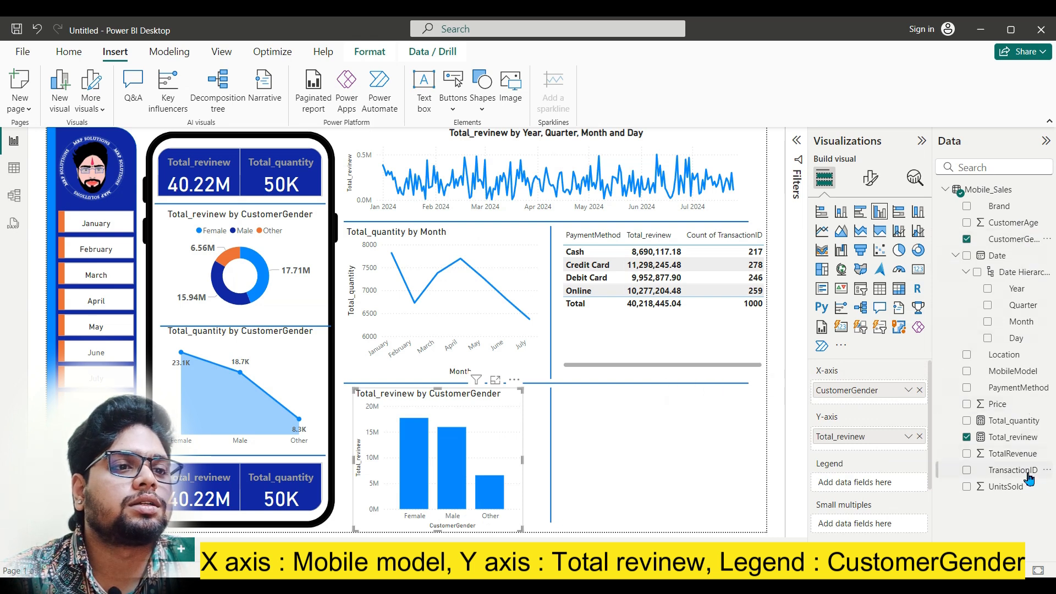
{"action": "left_click_drag", "start_coordinate": [1029, 375], "coordinate": [864, 499]}
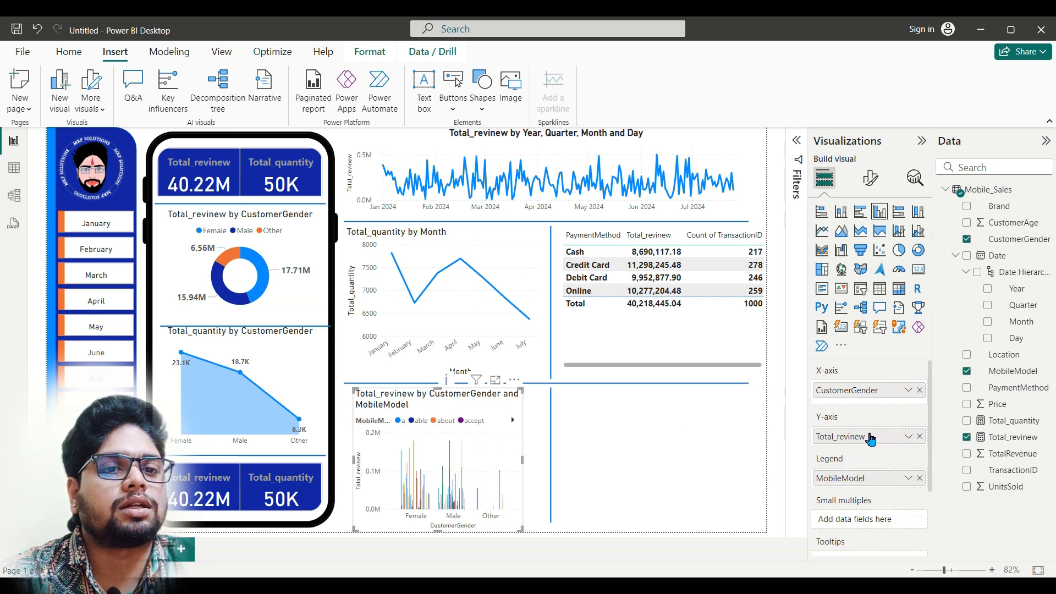
{"action": "scroll", "coordinate": [872, 473], "scroll_direction": "down", "scroll_amount": 2}
{"action": "scroll", "coordinate": [872, 485], "scroll_direction": "up", "scroll_amount": 2}
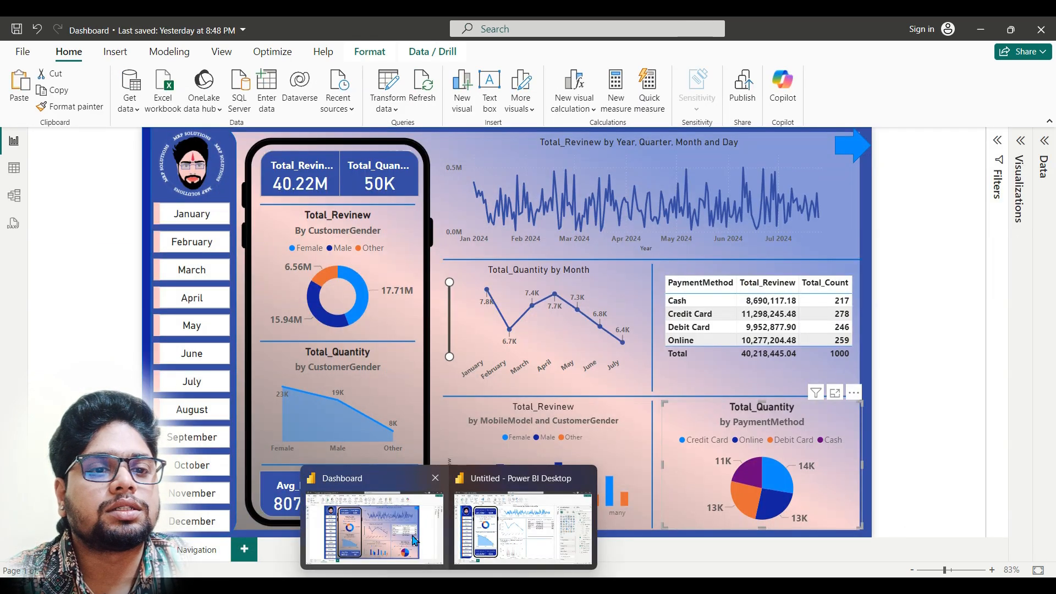
Step: Try to limit the column chart's MobileModel field to the Top 5 by Total_revinew with a Top N filter
{"action": "left_click", "coordinate": [415, 541]}
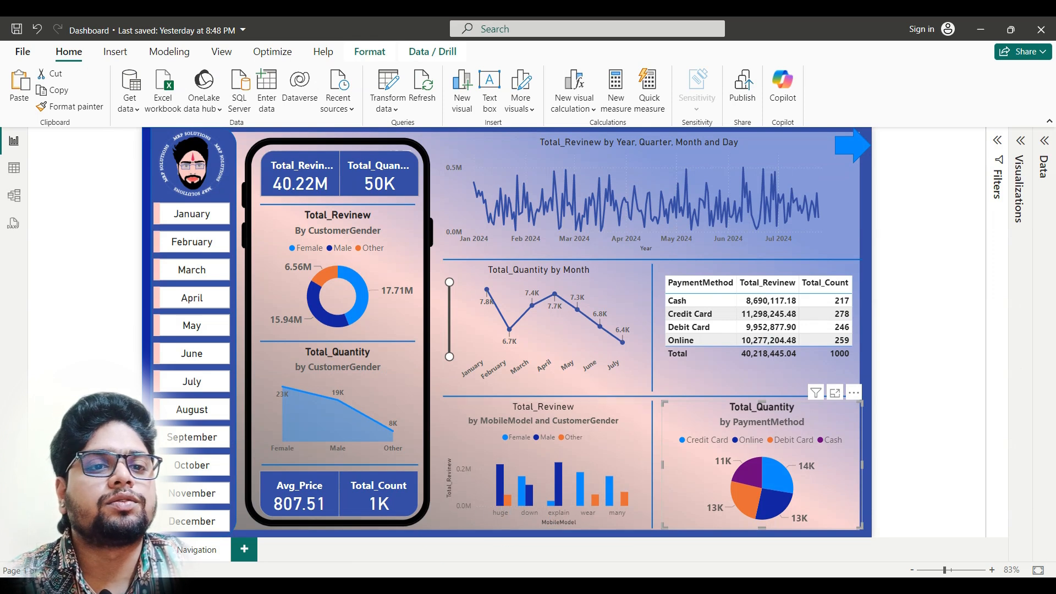
{"action": "left_click", "coordinate": [507, 544]}
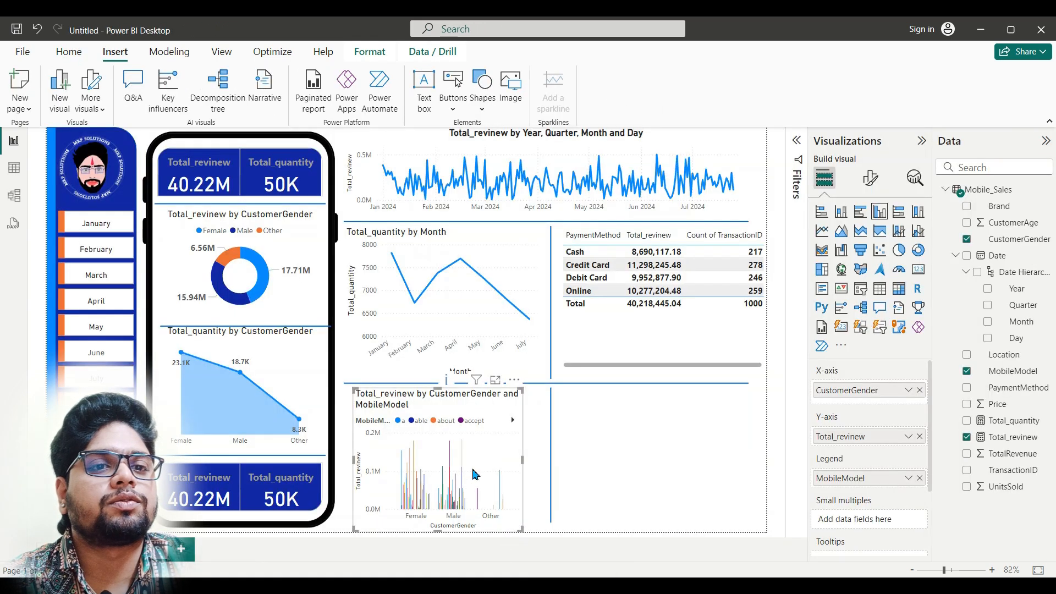
{"action": "left_click", "coordinate": [799, 142]}
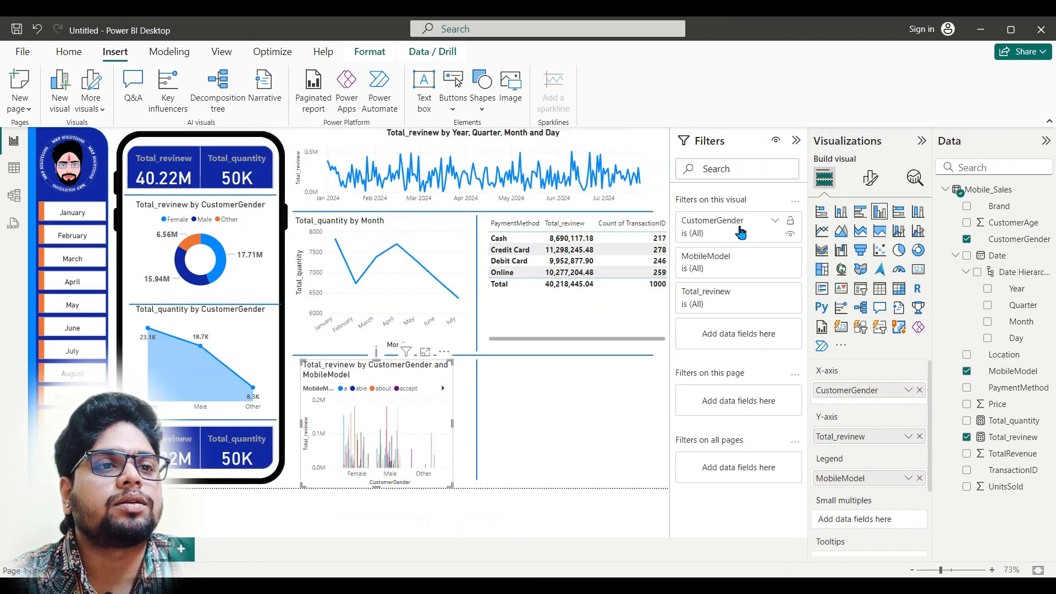
{"action": "left_click", "coordinate": [730, 268]}
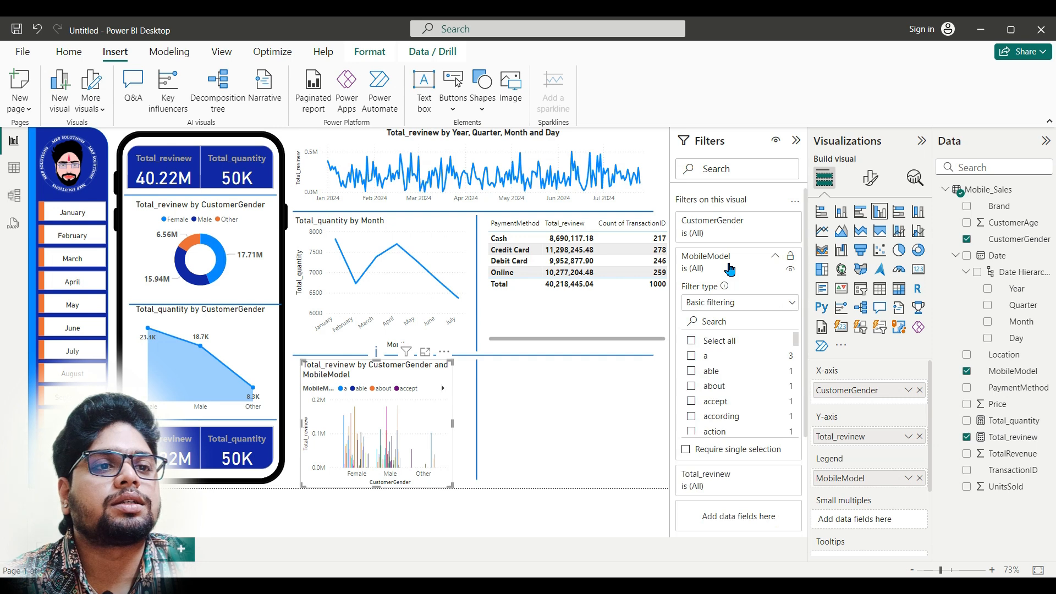
{"action": "left_click", "coordinate": [781, 306]}
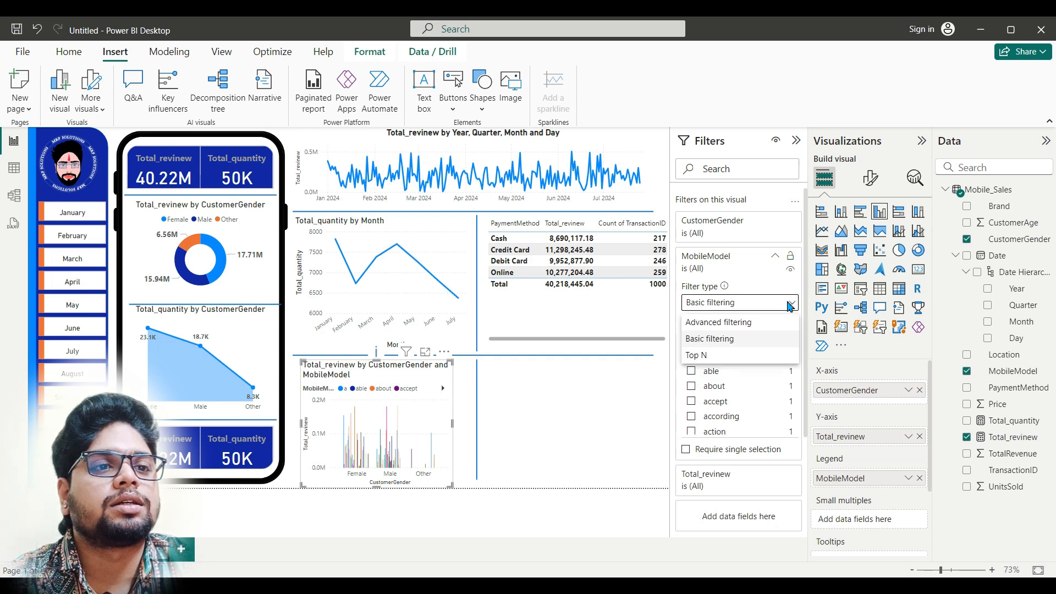
{"action": "left_click", "coordinate": [731, 360]}
{"action": "left_click", "coordinate": [761, 341]}
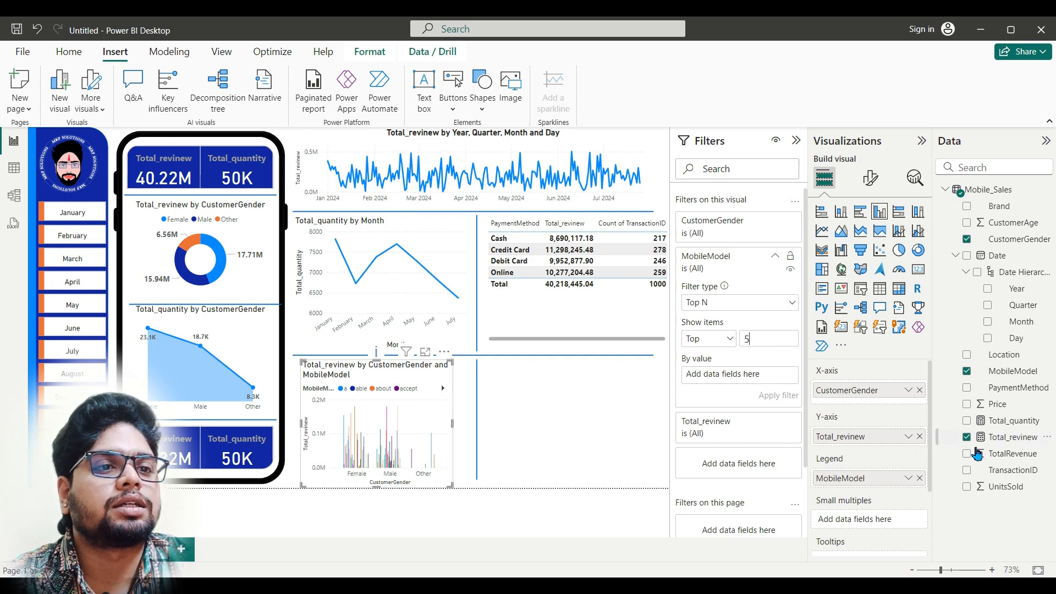
{"action": "left_click_drag", "start_coordinate": [1012, 437], "coordinate": [757, 379]}
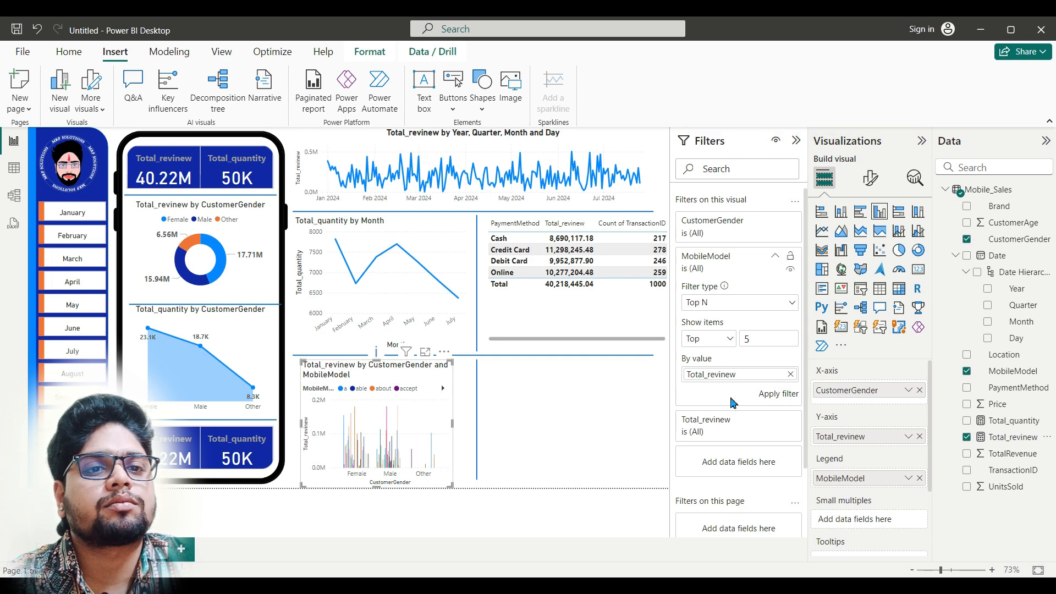
{"action": "left_click", "coordinate": [624, 408]}
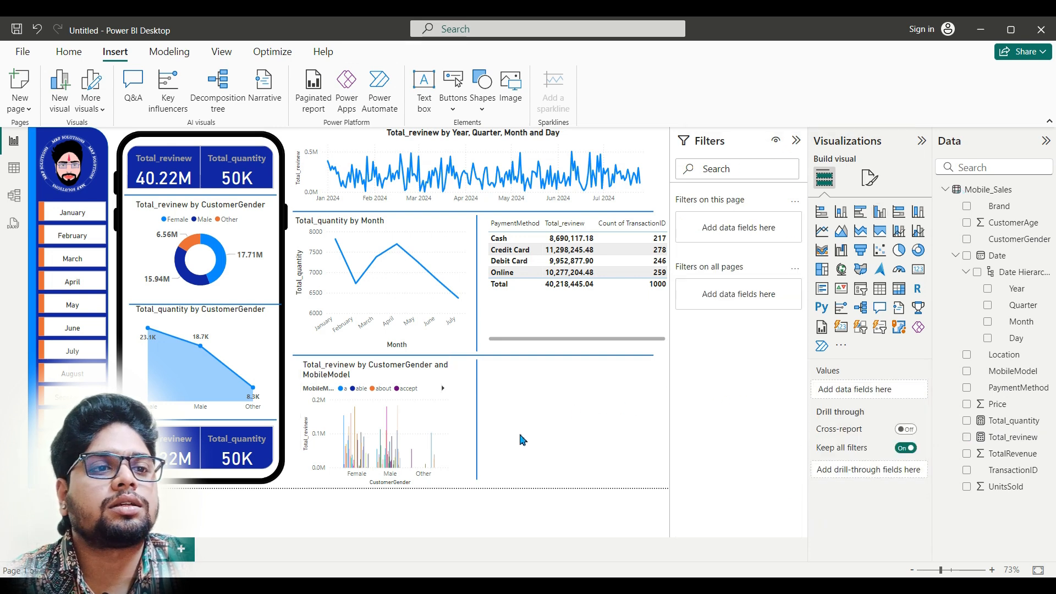
{"action": "left_click", "coordinate": [436, 448]}
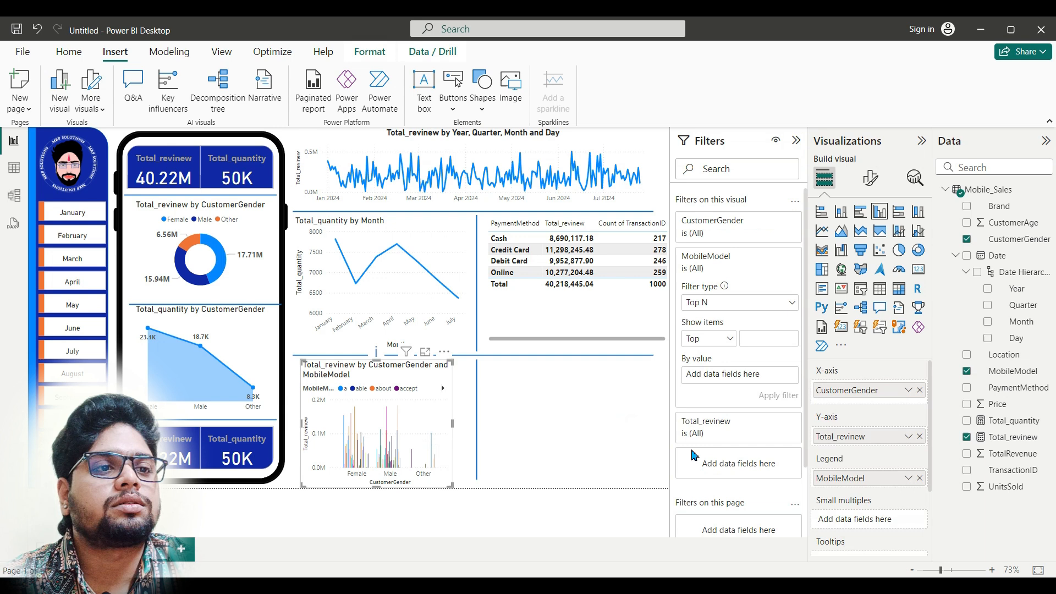
{"action": "left_click", "coordinate": [575, 440]}
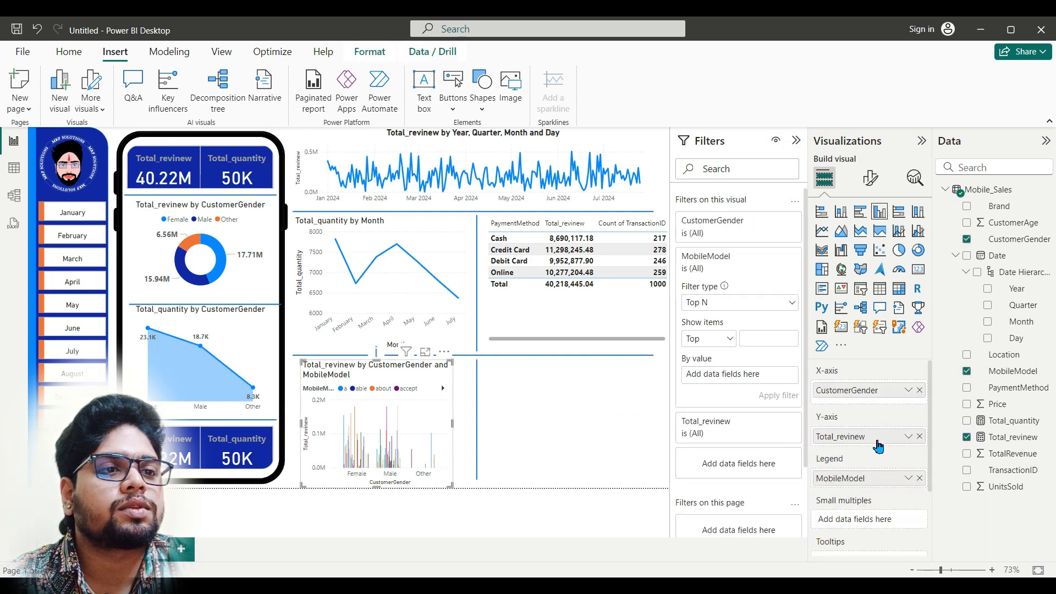
Step: Rearrange the column chart's fields so MobileModel is on the X-axis and CustomerGender is the legend
{"action": "left_click_drag", "start_coordinate": [879, 476], "coordinate": [876, 406]}
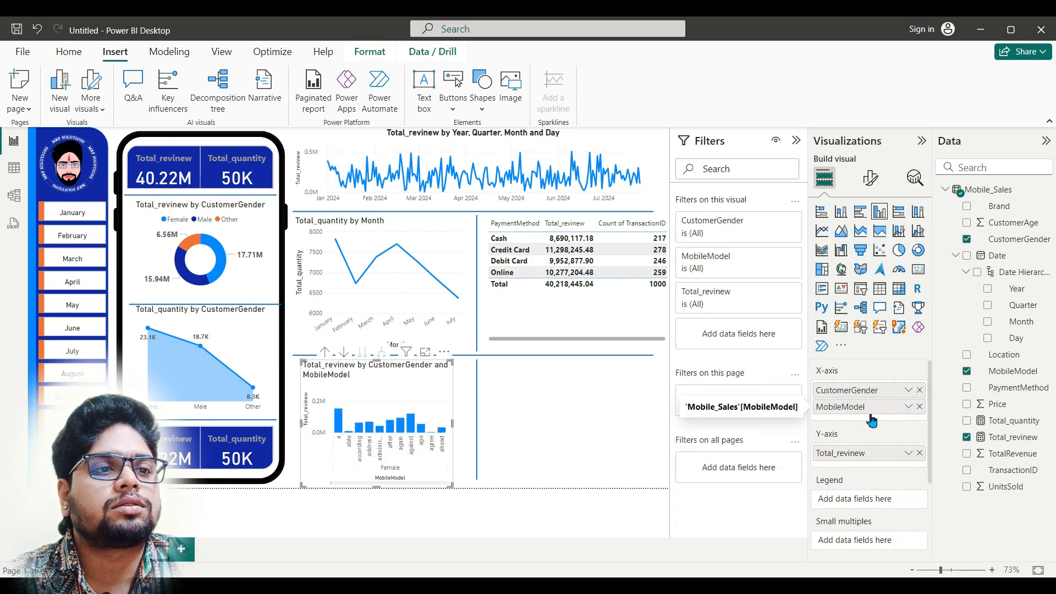
{"action": "left_click_drag", "start_coordinate": [873, 393], "coordinate": [872, 451]}
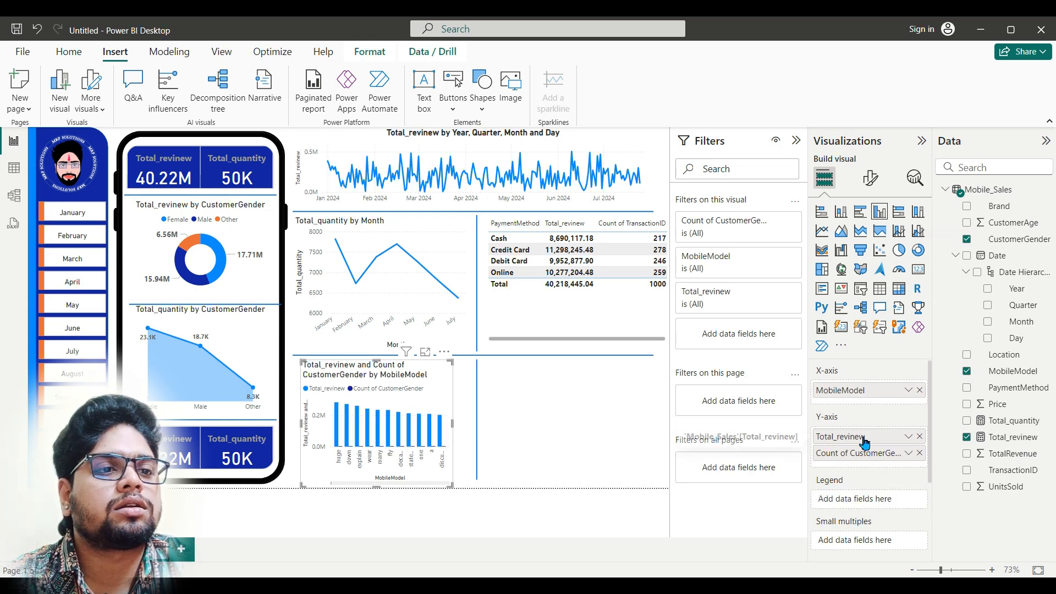
{"action": "left_click_drag", "start_coordinate": [863, 476], "coordinate": [860, 502]}
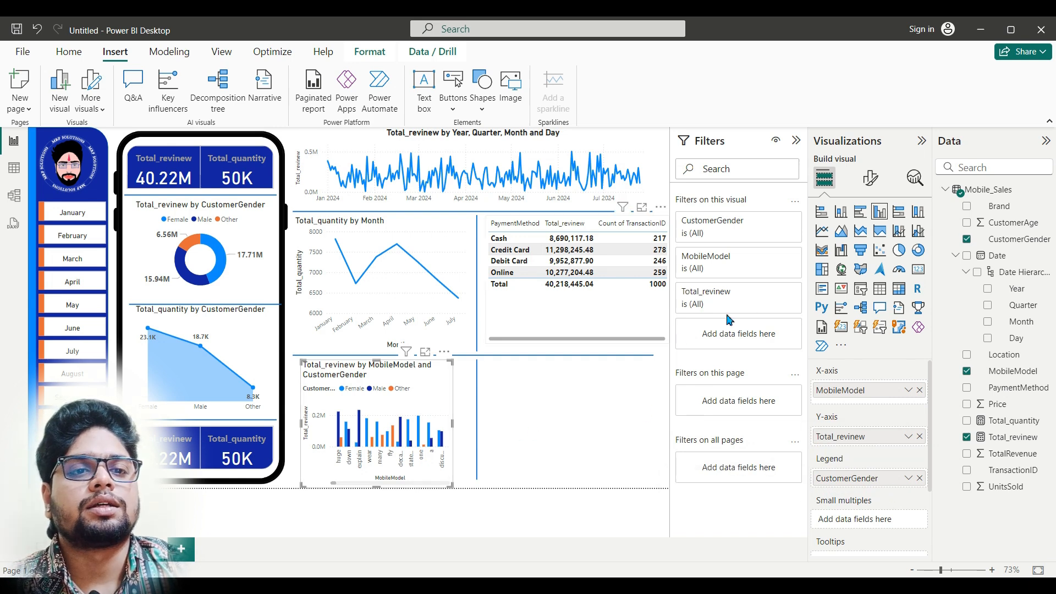
Step: Widen the MobileModel column chart on both sides to fill the space between the phone frame and the lower vertical divider
{"action": "left_click", "coordinate": [462, 430]}
{"action": "left_click", "coordinate": [449, 429]}
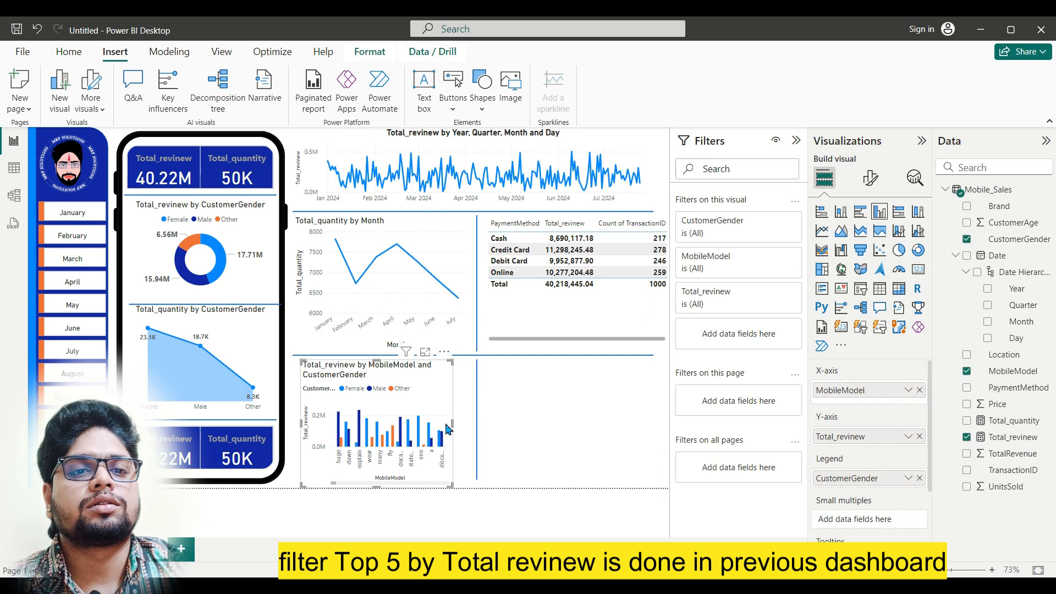
{"action": "left_click_drag", "start_coordinate": [453, 424], "coordinate": [468, 423]}
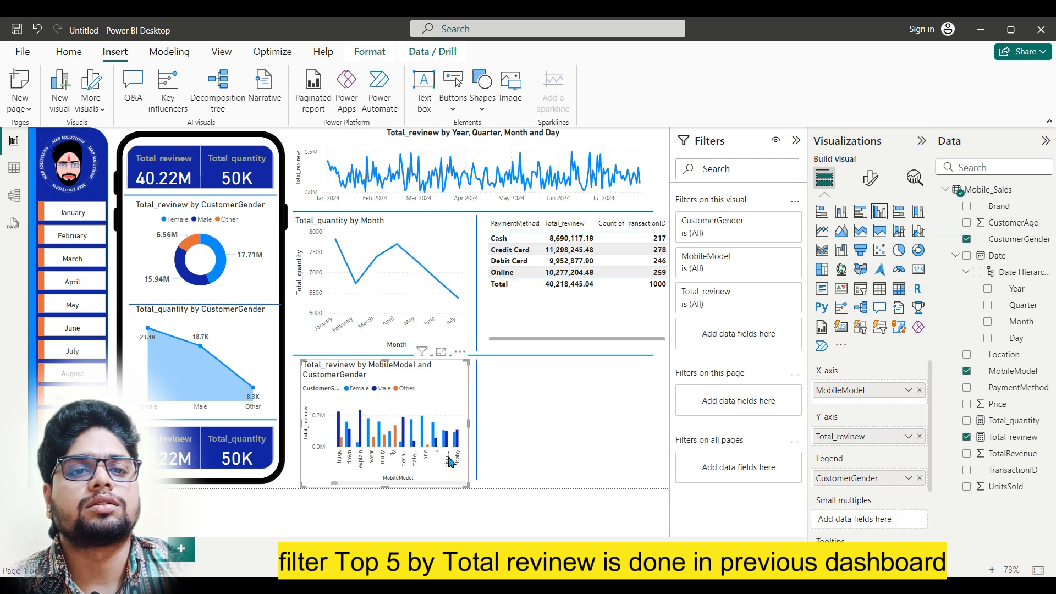
{"action": "left_click_drag", "start_coordinate": [301, 423], "coordinate": [293, 423]}
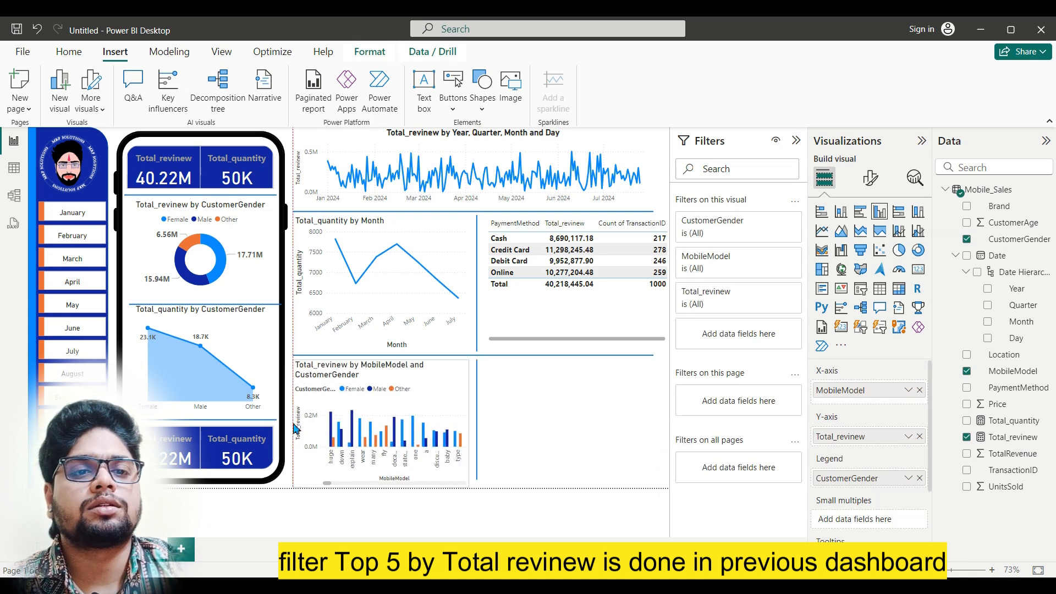
Step: Check the finished Dashboard report for the design of the MobileModel chart and the visual beside it
{"action": "mouse_move", "coordinate": [478, 585]}
{"action": "left_click", "coordinate": [380, 511]}
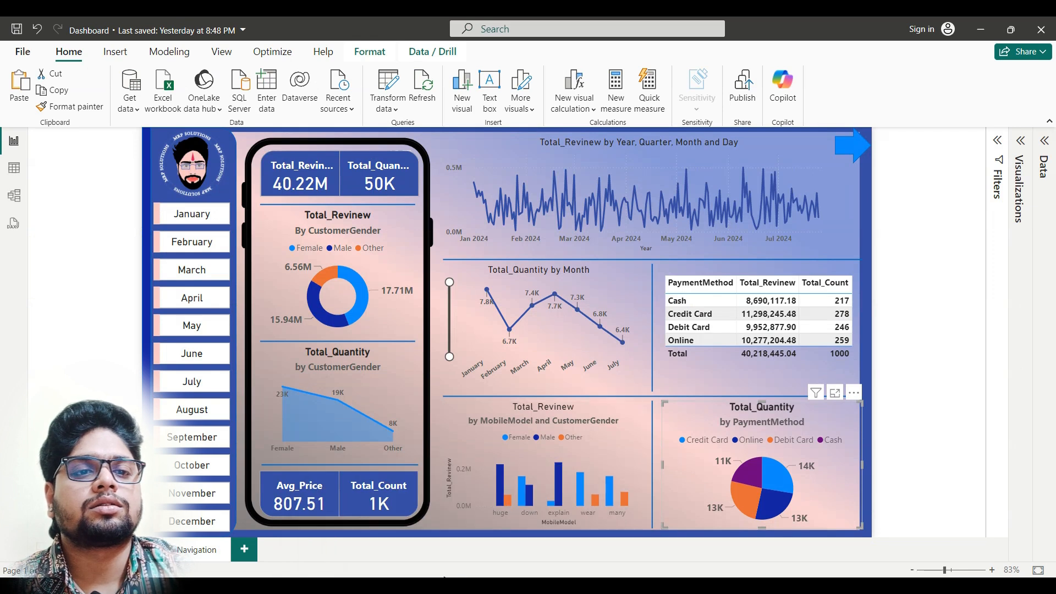
{"action": "mouse_move", "coordinate": [454, 586]}
{"action": "left_click", "coordinate": [522, 529]}
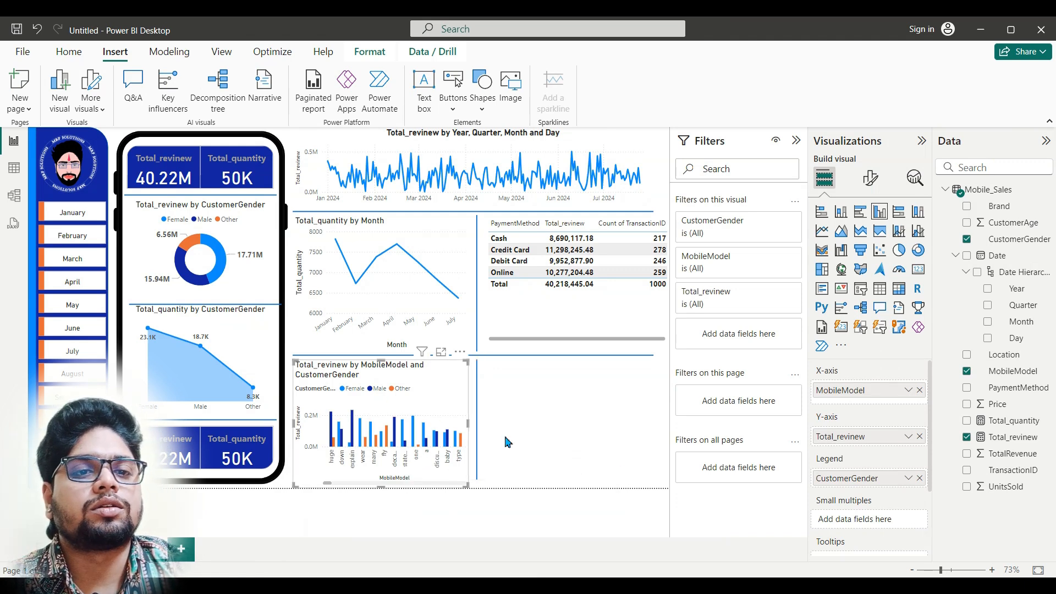
{"action": "left_click", "coordinate": [544, 424]}
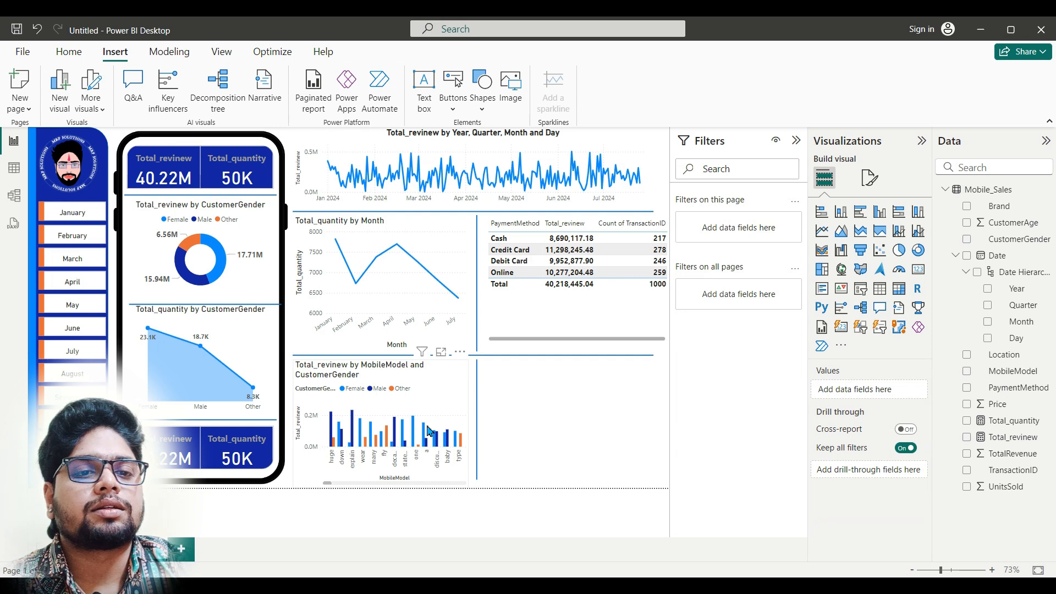
{"action": "mouse_move", "coordinate": [454, 585]}
{"action": "left_click", "coordinate": [413, 531]}
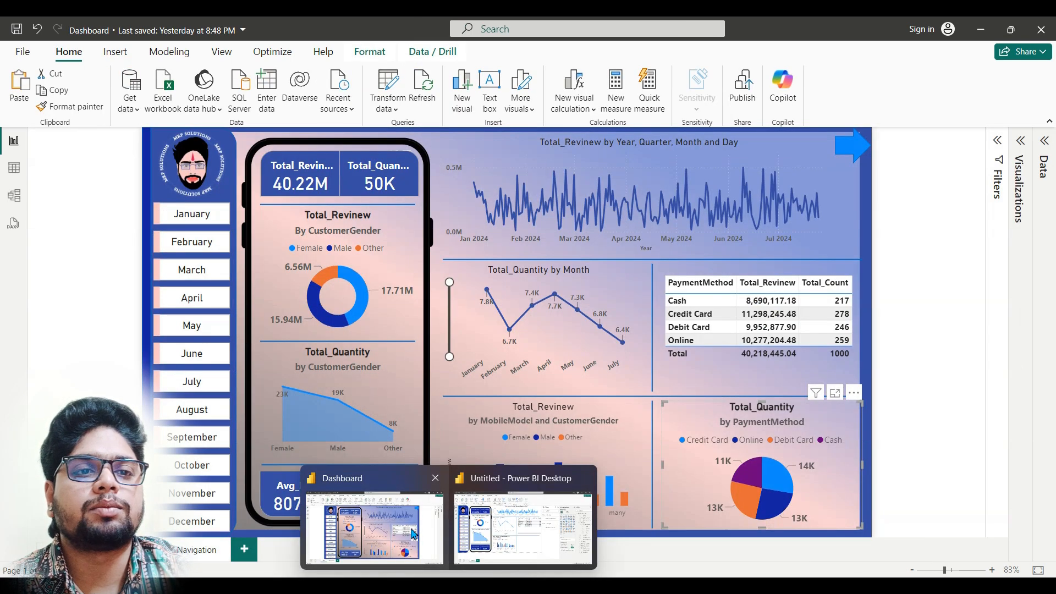
{"action": "left_click", "coordinate": [523, 529]}
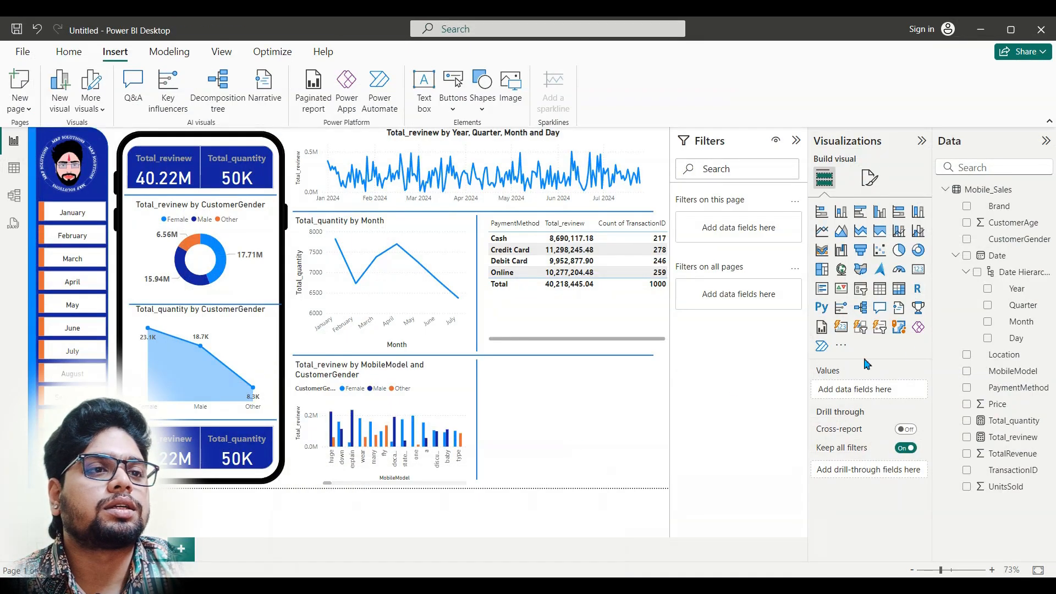
Step: Insert a pie chart in the empty area beside the MobileModel column chart and add Total_quantity as its values
{"action": "left_click", "coordinate": [900, 252]}
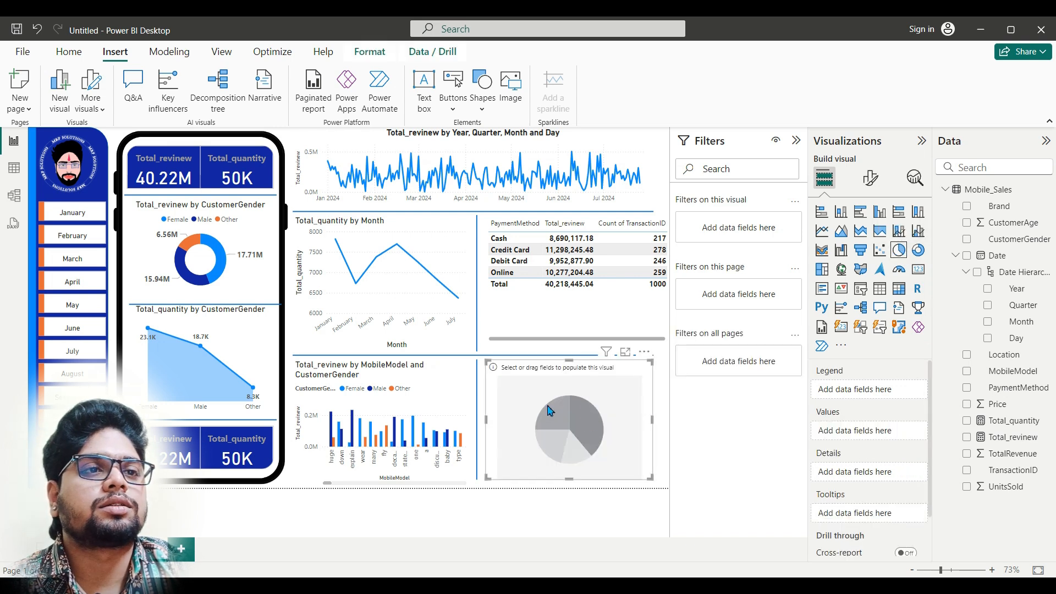
{"action": "left_click", "coordinate": [796, 140]}
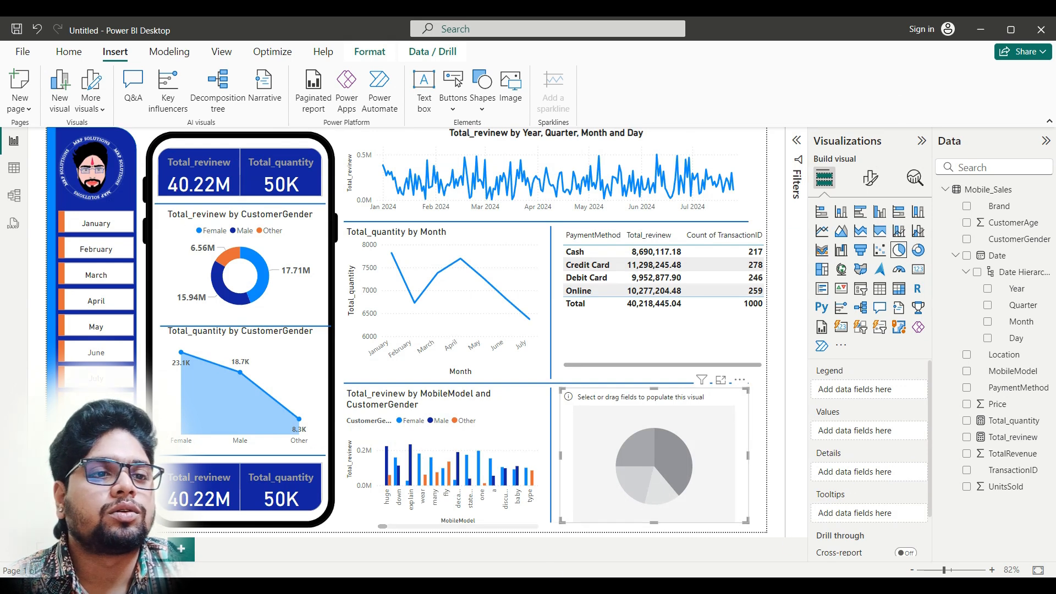
{"action": "mouse_move", "coordinate": [449, 585]}
{"action": "mouse_move", "coordinate": [425, 545]}
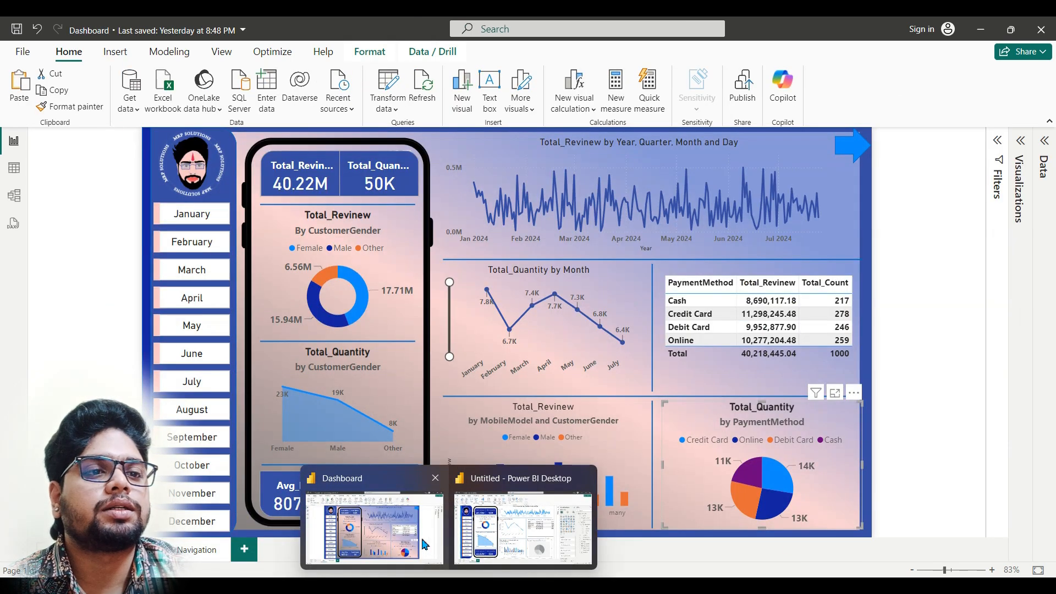
{"action": "left_click", "coordinate": [502, 544]}
{"action": "left_click_drag", "start_coordinate": [1031, 425], "coordinate": [894, 432]}
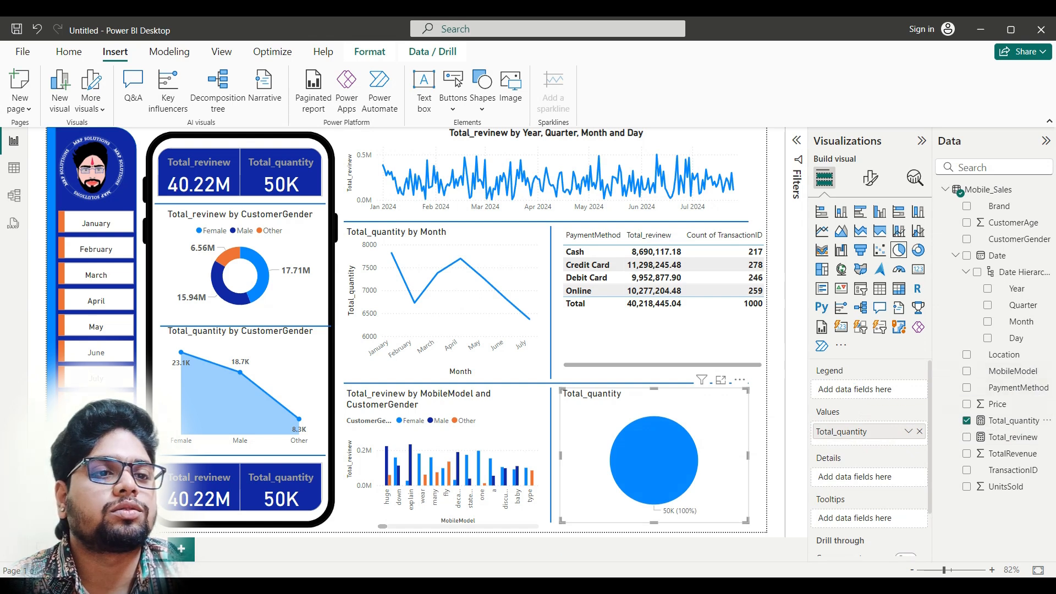
Step: Check the pie chart in the finished Dashboard report and add PaymentMethod as the new pie chart's legend
{"action": "left_click", "coordinate": [416, 546]}
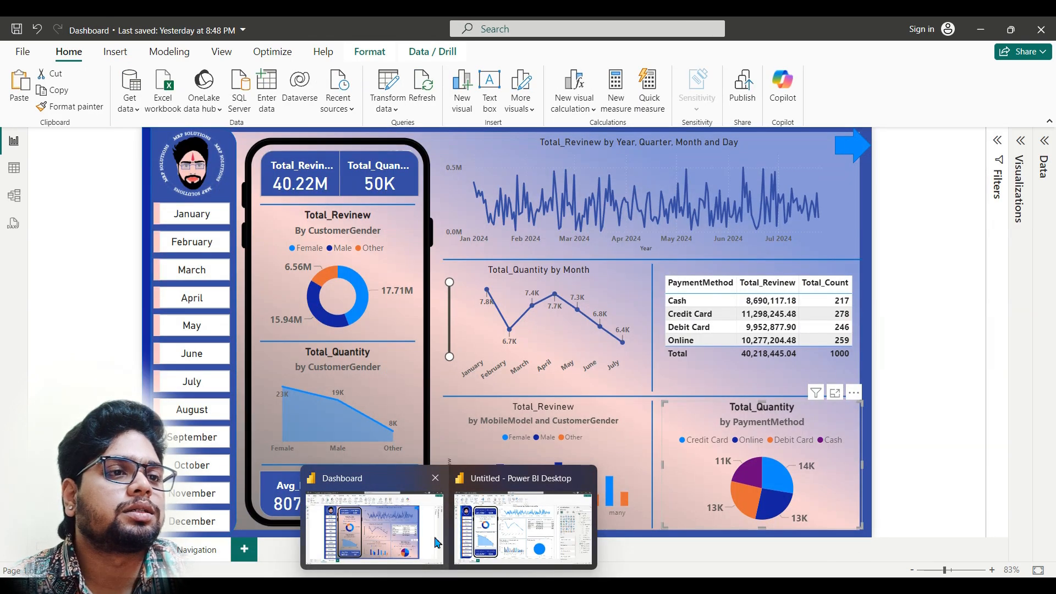
{"action": "left_click", "coordinate": [498, 542]}
{"action": "left_click_drag", "start_coordinate": [1039, 395], "coordinate": [880, 390]}
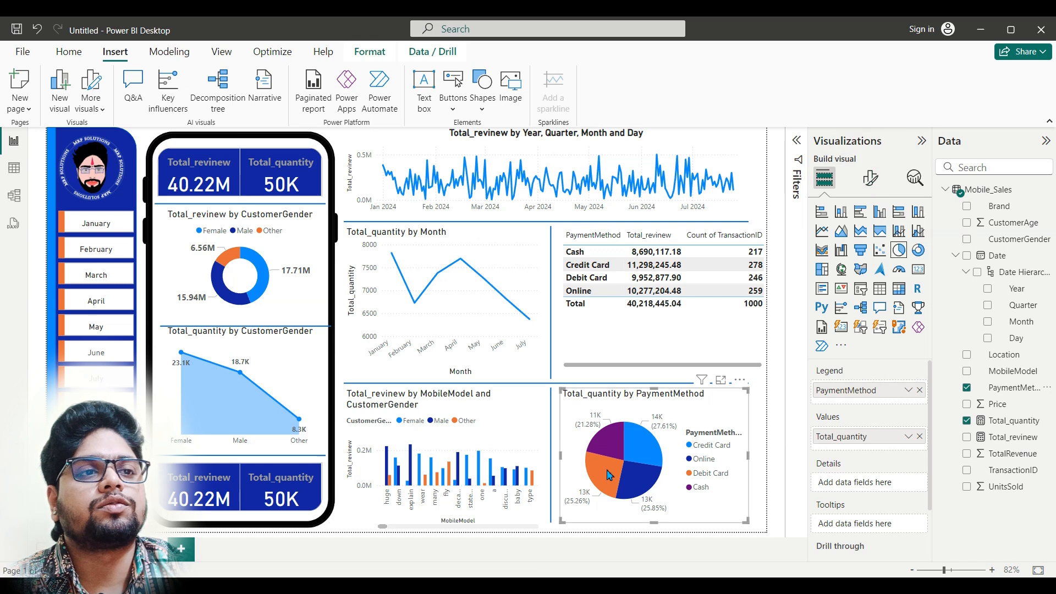
Step: Copy the CustomerGender donut chart's formatting onto the PaymentMethod pie chart with Format painter and clear the resulting slice selection
{"action": "left_click", "coordinate": [870, 177]}
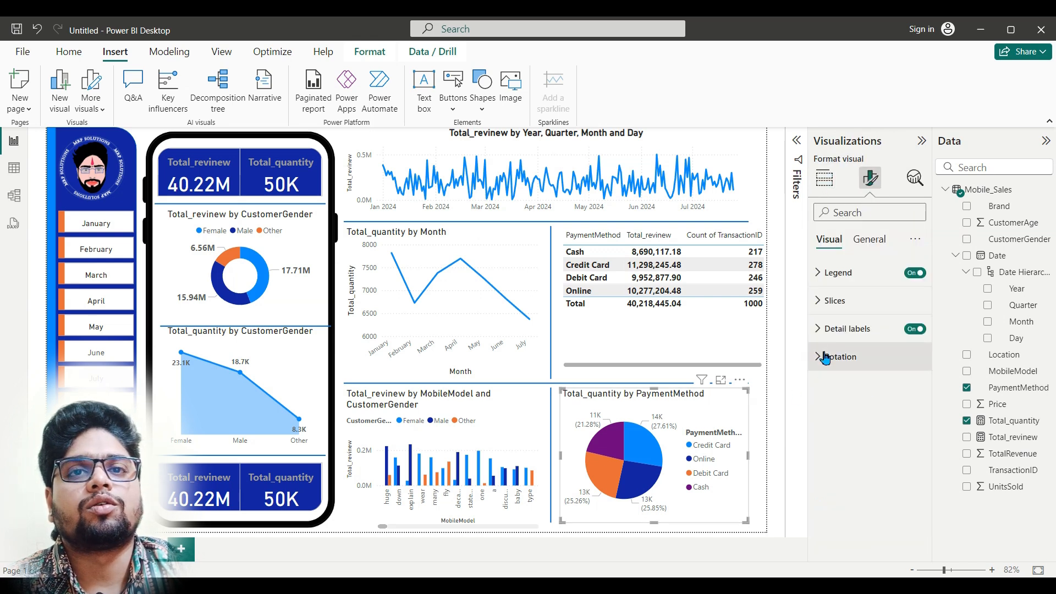
{"action": "left_click", "coordinate": [71, 55]}
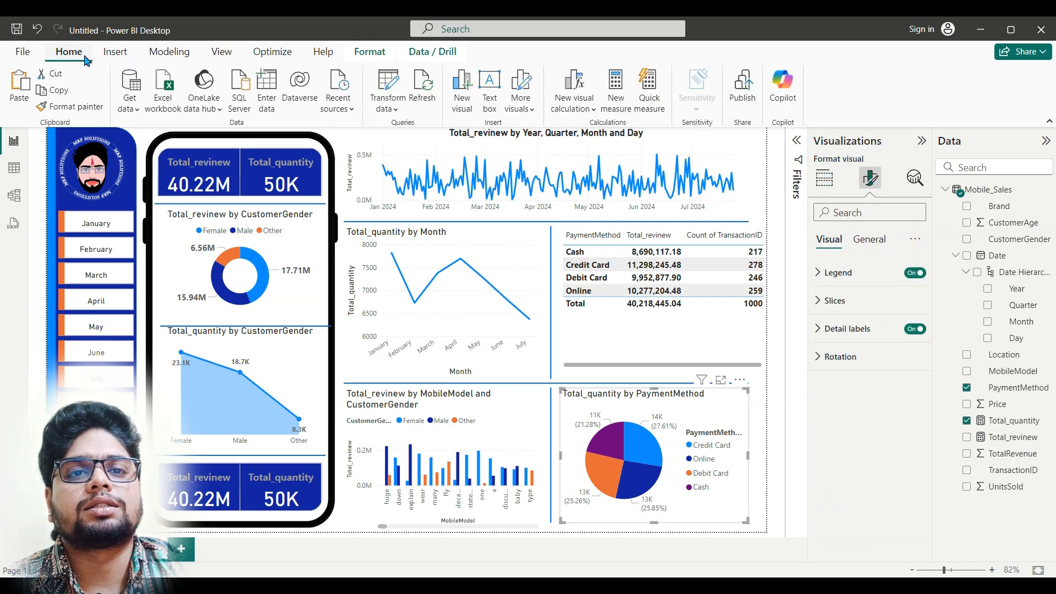
{"action": "left_click", "coordinate": [242, 247]}
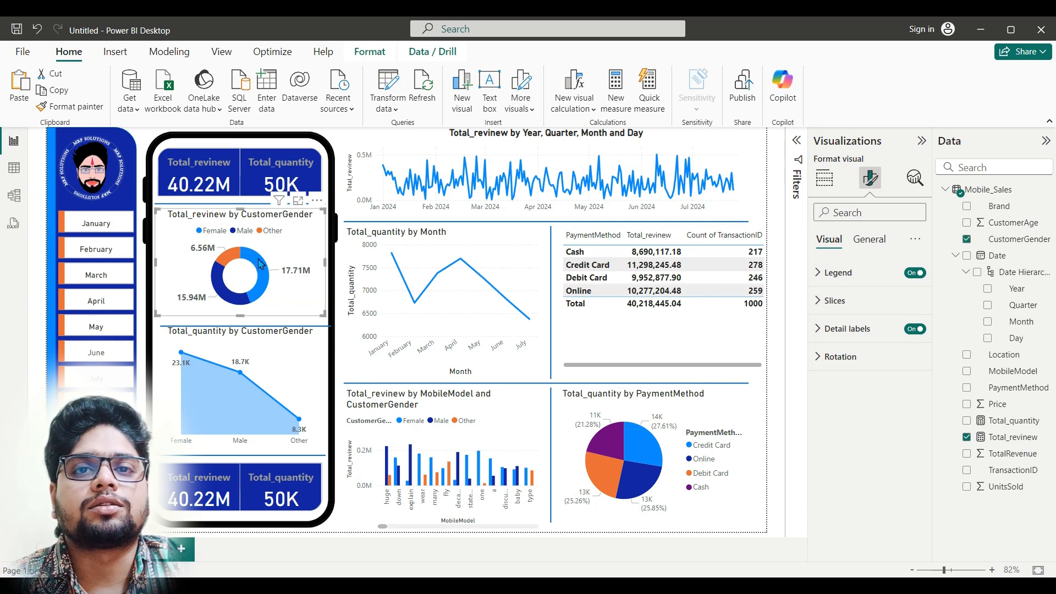
{"action": "left_click", "coordinate": [77, 106]}
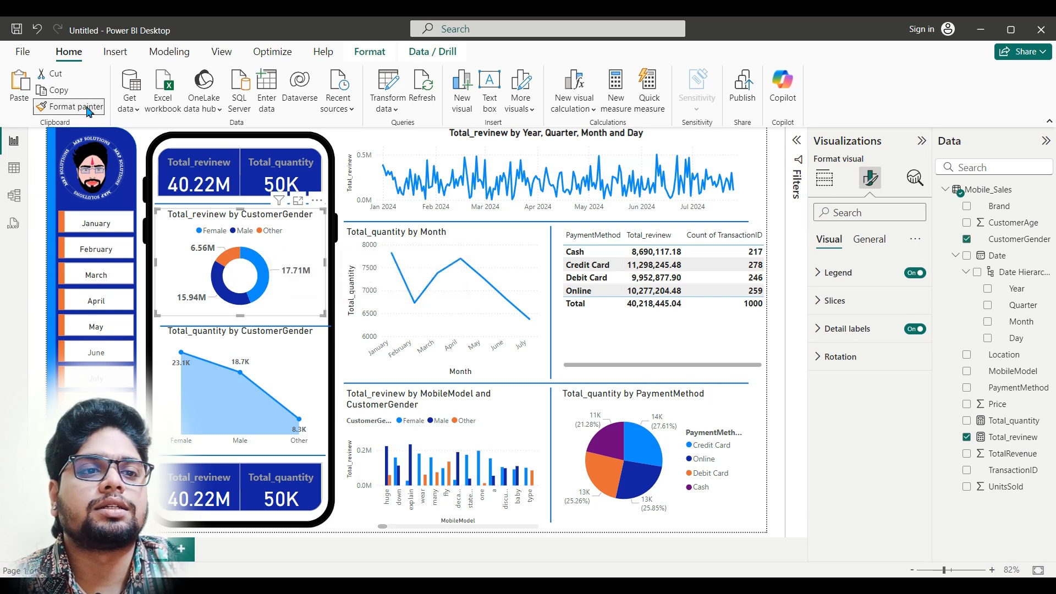
{"action": "left_click", "coordinate": [664, 456]}
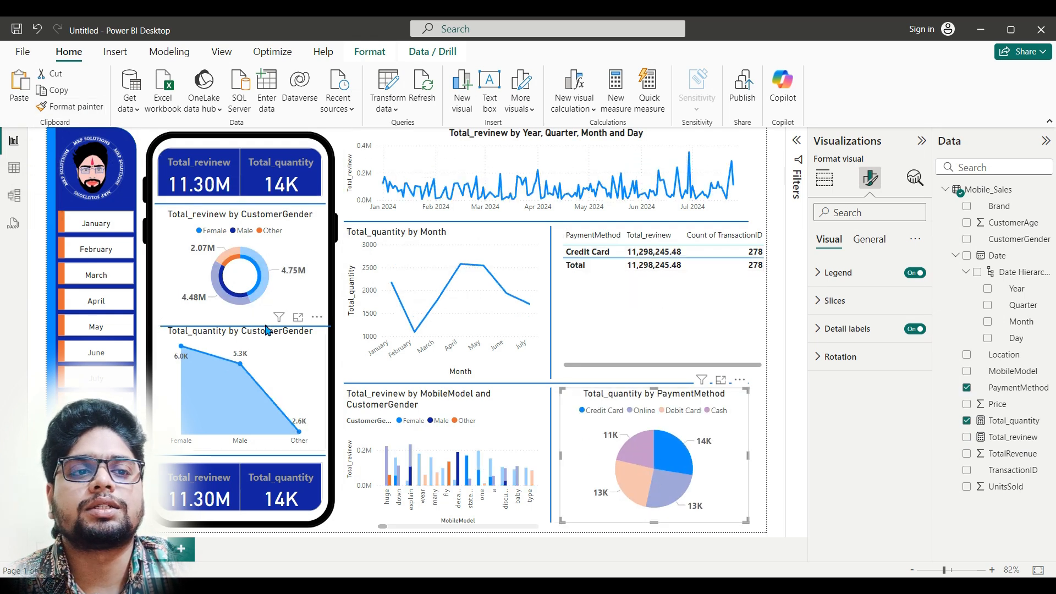
{"action": "left_click", "coordinate": [687, 492]}
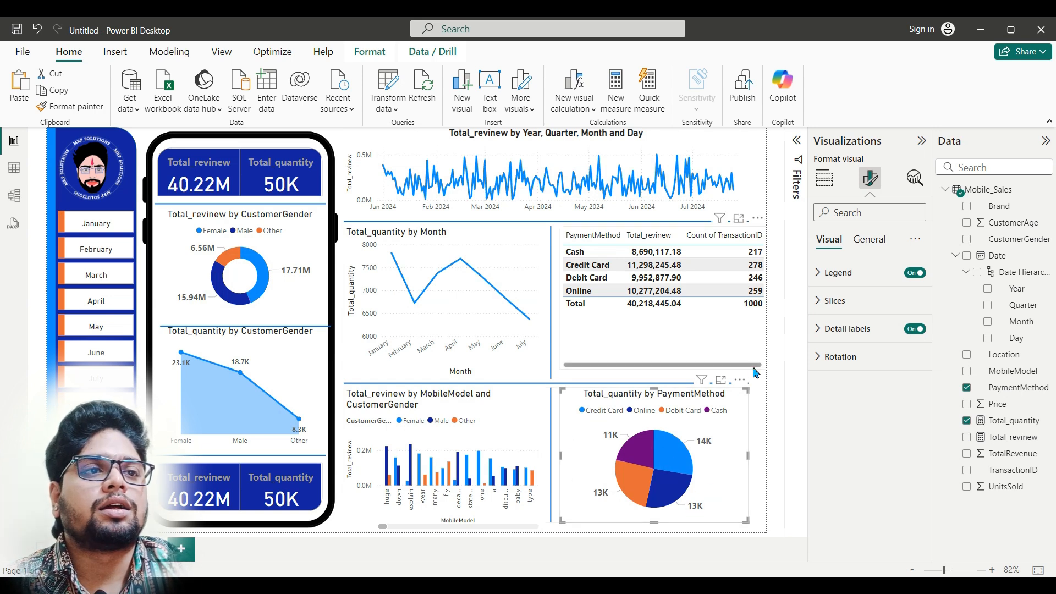
{"action": "left_click", "coordinate": [918, 143]}
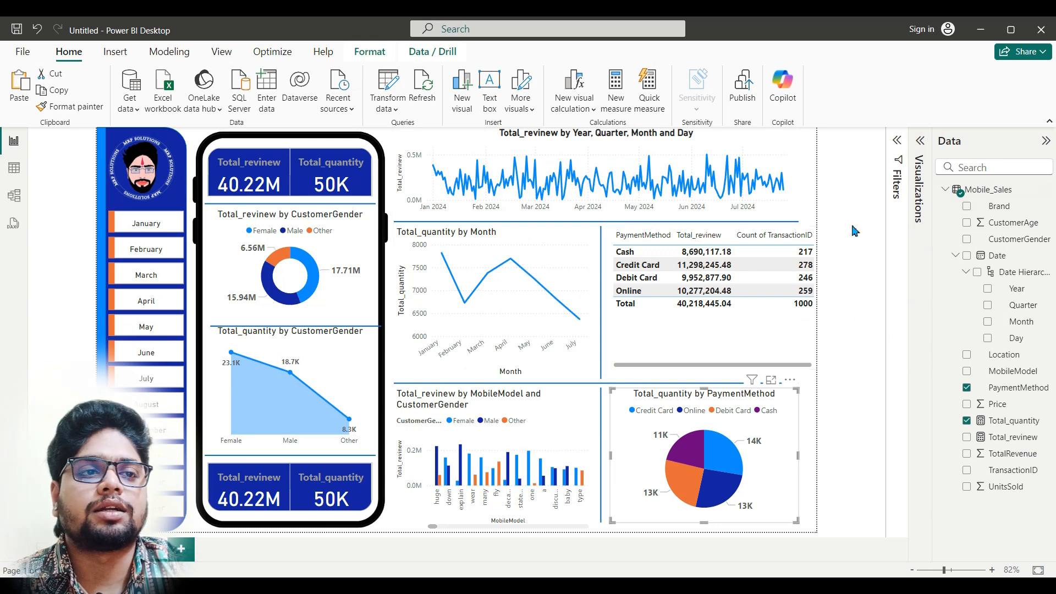
{"action": "left_click", "coordinate": [922, 144]}
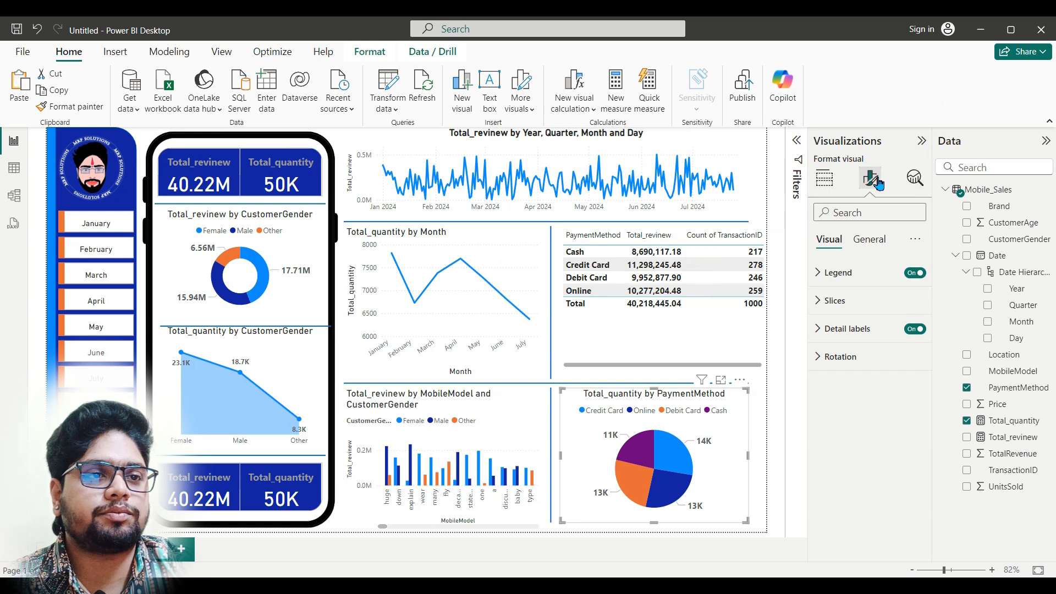
Step: Set an image from the Pictures > Screenshots folder as the canvas background with 0% transparency
{"action": "left_click", "coordinate": [780, 340]}
{"action": "left_click", "coordinate": [871, 184]}
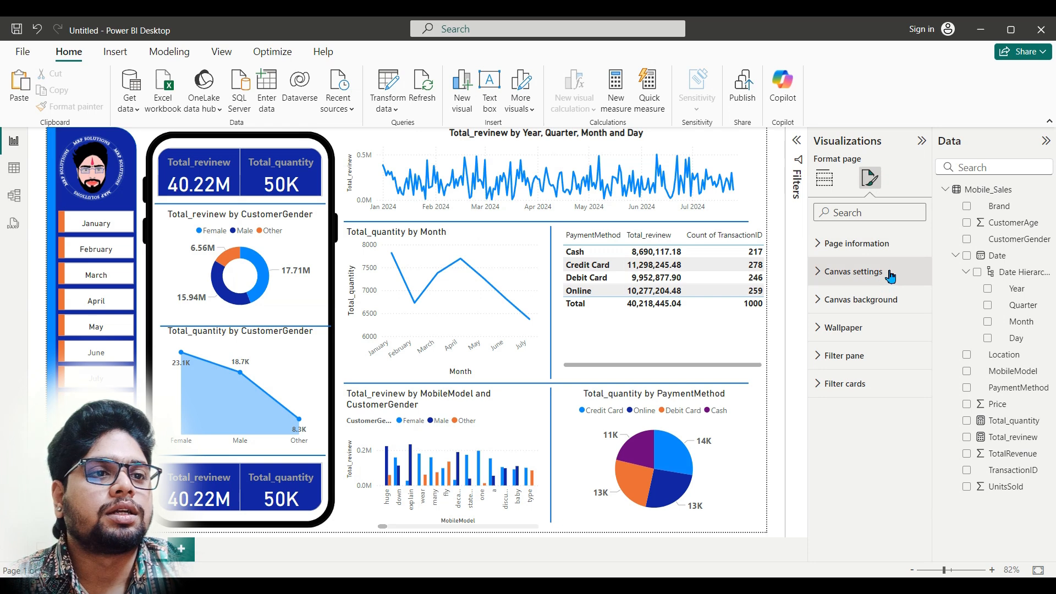
{"action": "left_click", "coordinate": [894, 304]}
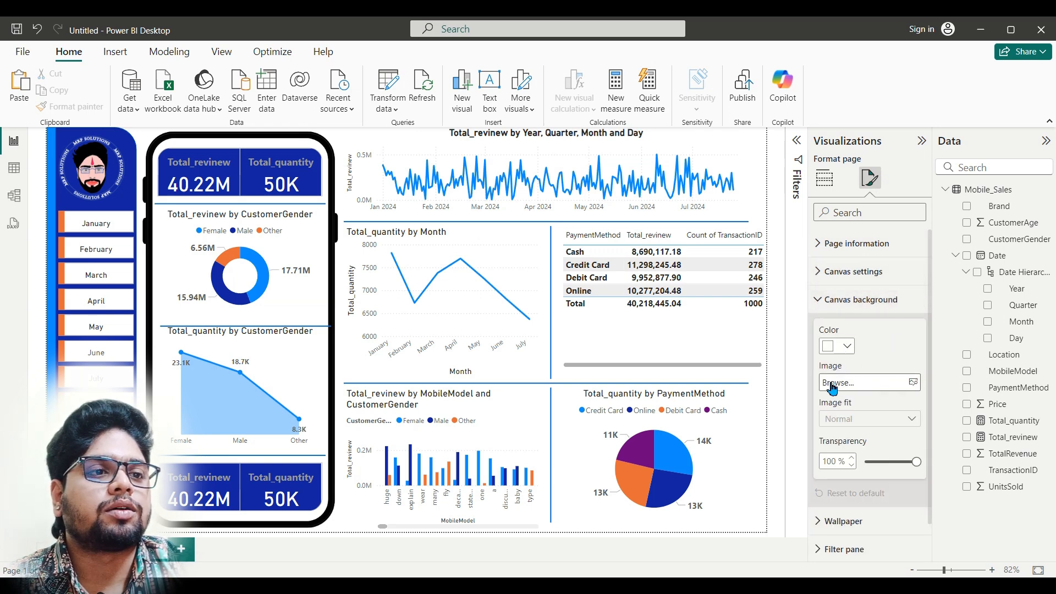
{"action": "left_click", "coordinate": [911, 387]}
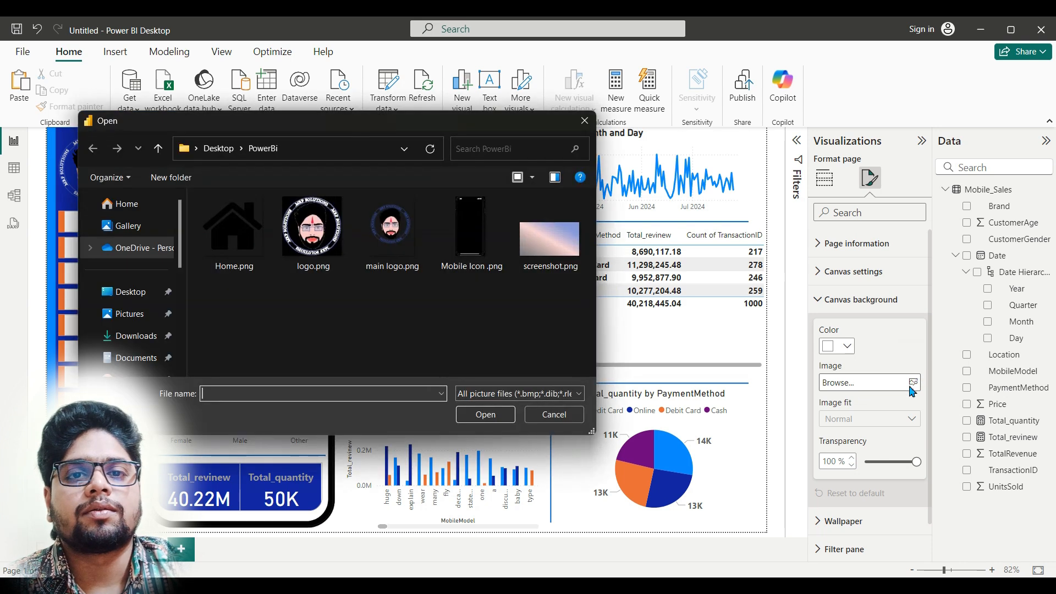
{"action": "left_click", "coordinate": [138, 318]}
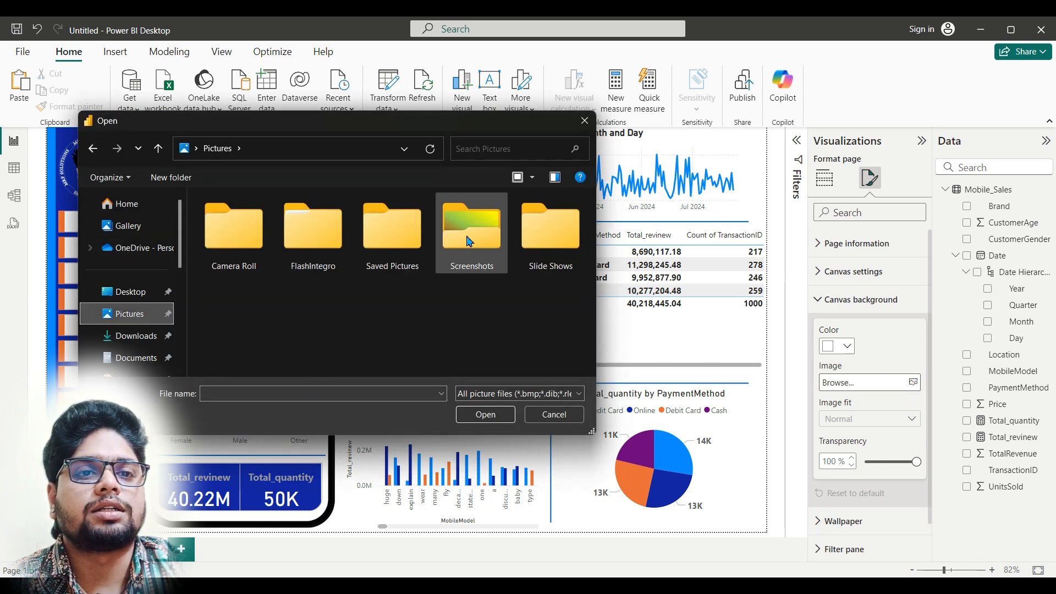
{"action": "double_click", "coordinate": [470, 234]}
{"action": "double_click", "coordinate": [471, 337]}
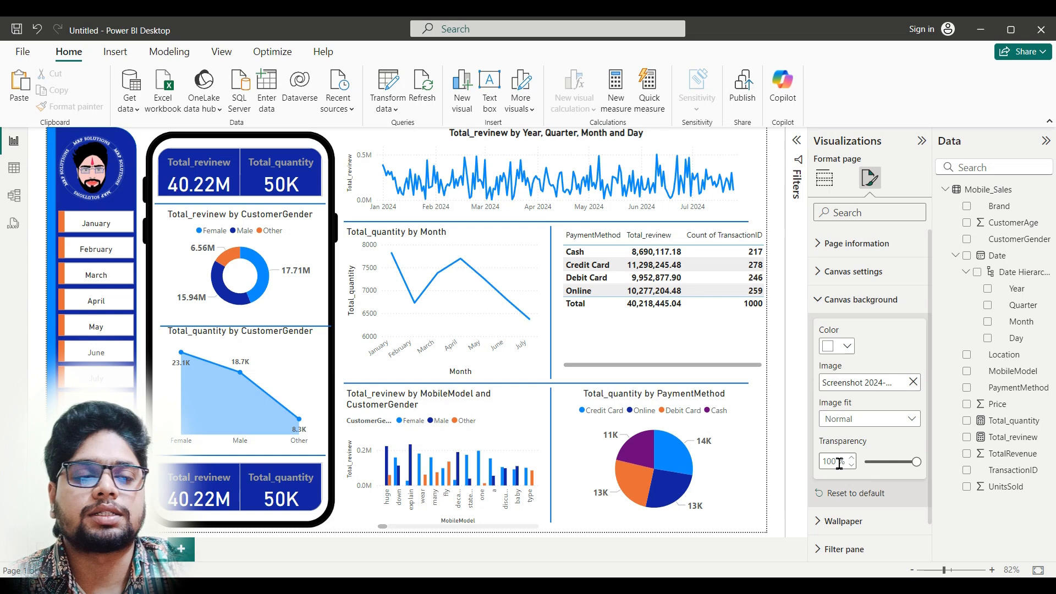
{"action": "left_click_drag", "start_coordinate": [919, 462], "coordinate": [861, 463]}
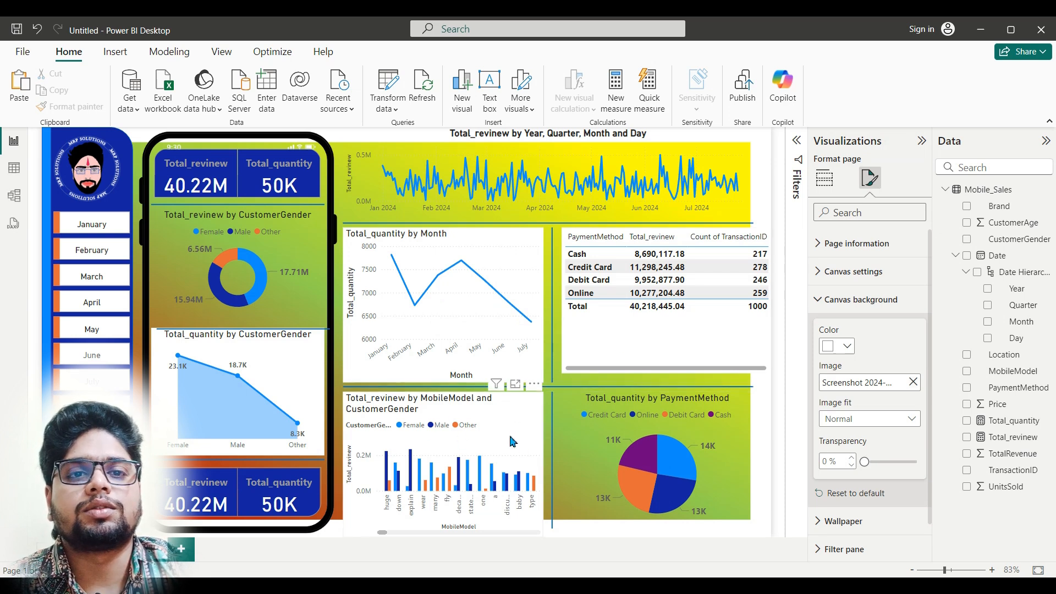
Step: Turn off the background of the Total_quantity by CustomerGender area chart and the Total_quantity by Month line chart
{"action": "left_click", "coordinate": [297, 377]}
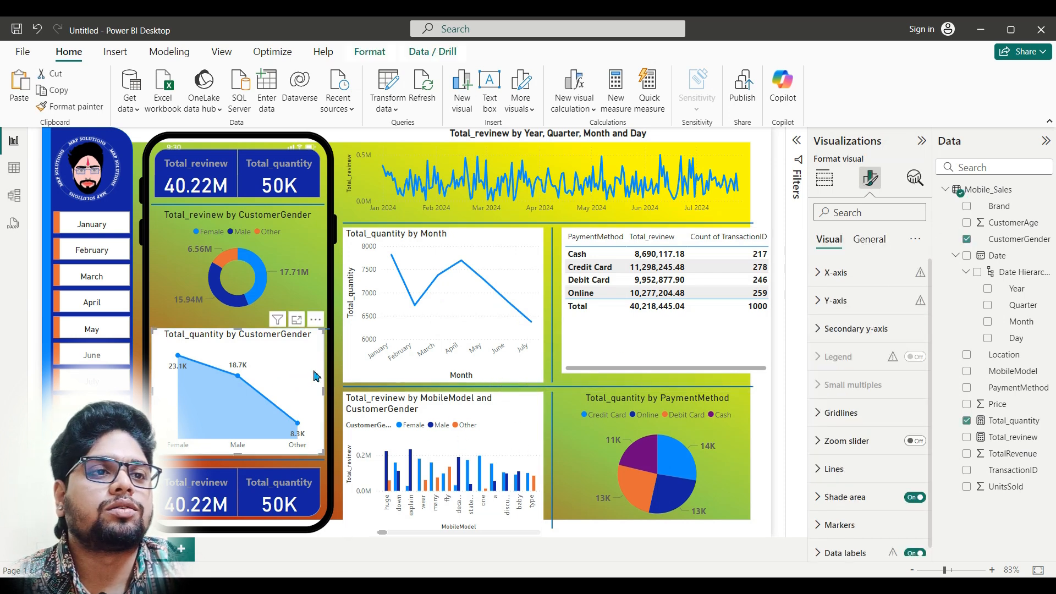
{"action": "left_click", "coordinate": [874, 240]}
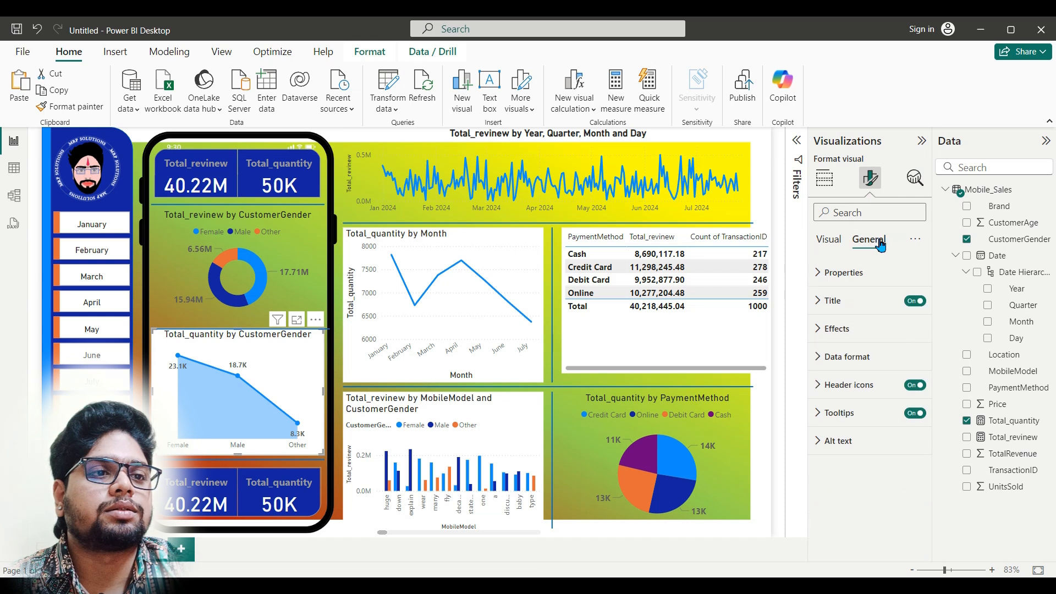
{"action": "left_click", "coordinate": [886, 329]}
{"action": "left_click", "coordinate": [910, 362]}
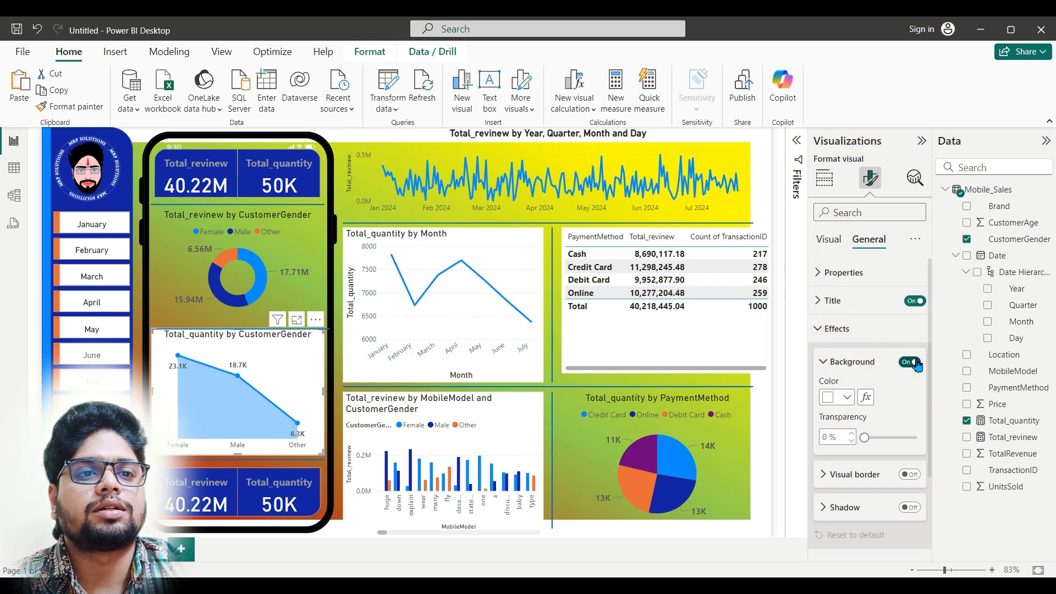
{"action": "left_click", "coordinate": [515, 288]}
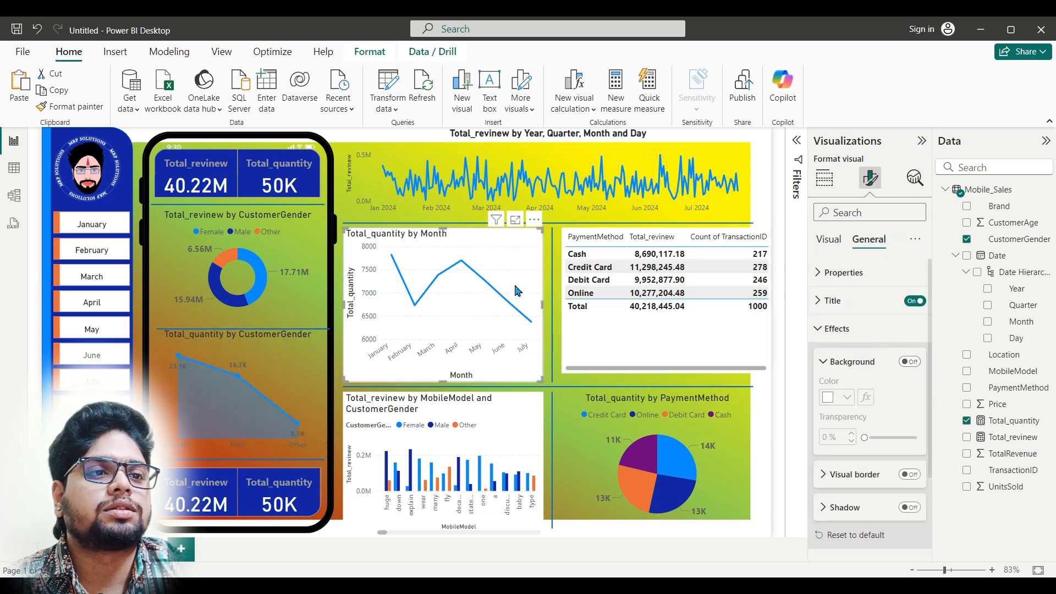
{"action": "left_click", "coordinate": [912, 362]}
Step: Turn off the background of the PaymentMethod table and the MobileModel column chart
{"action": "left_click", "coordinate": [688, 341]}
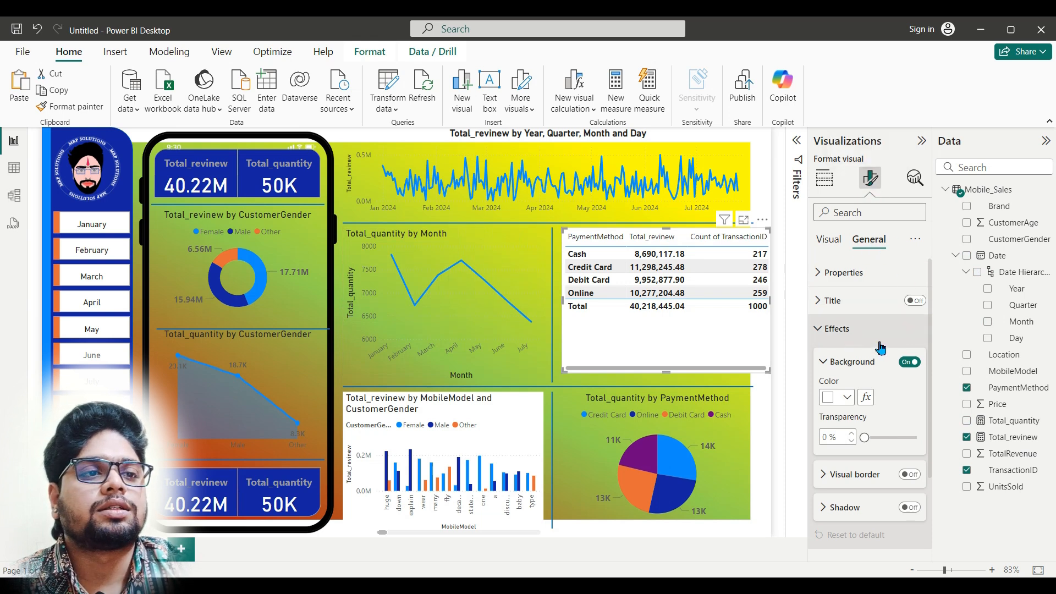
{"action": "left_click", "coordinate": [915, 364]}
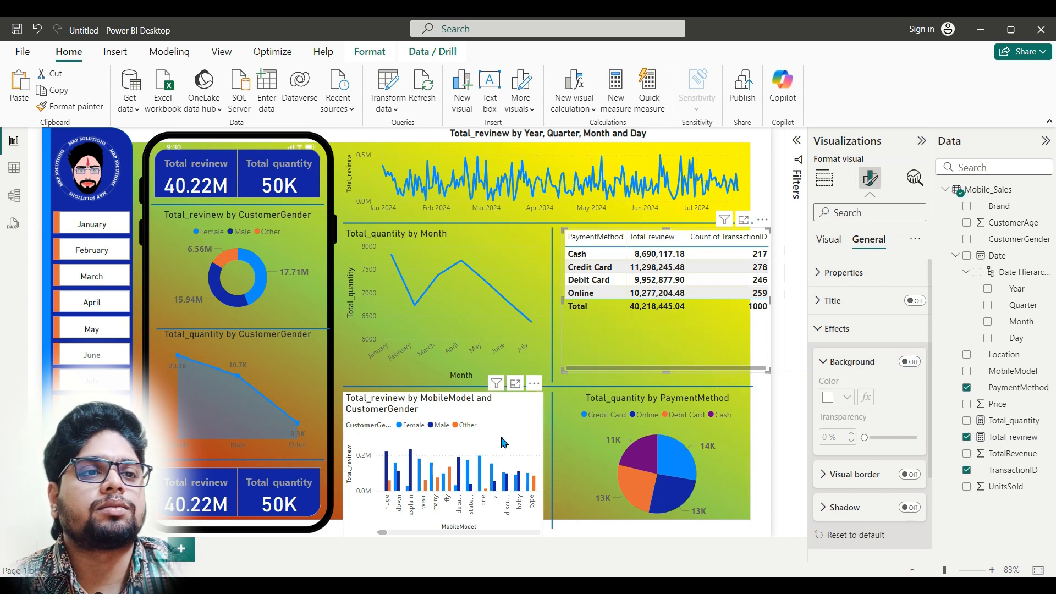
{"action": "left_click", "coordinate": [502, 442]}
{"action": "left_click", "coordinate": [909, 362]}
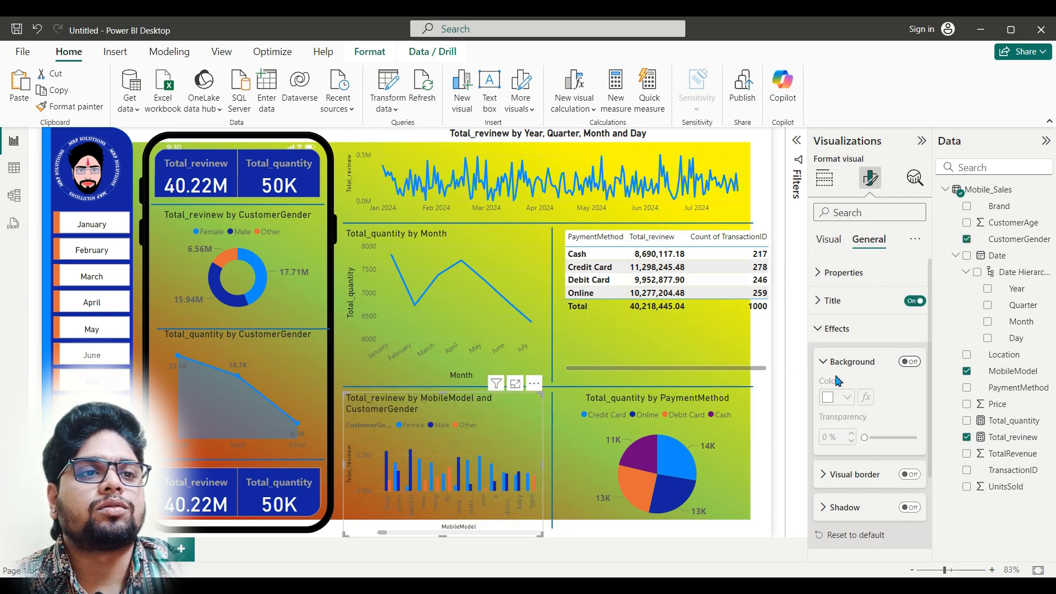
Step: Narrow the PaymentMethod table from its right edge so it ends level with the background image
{"action": "left_click", "coordinate": [748, 286]}
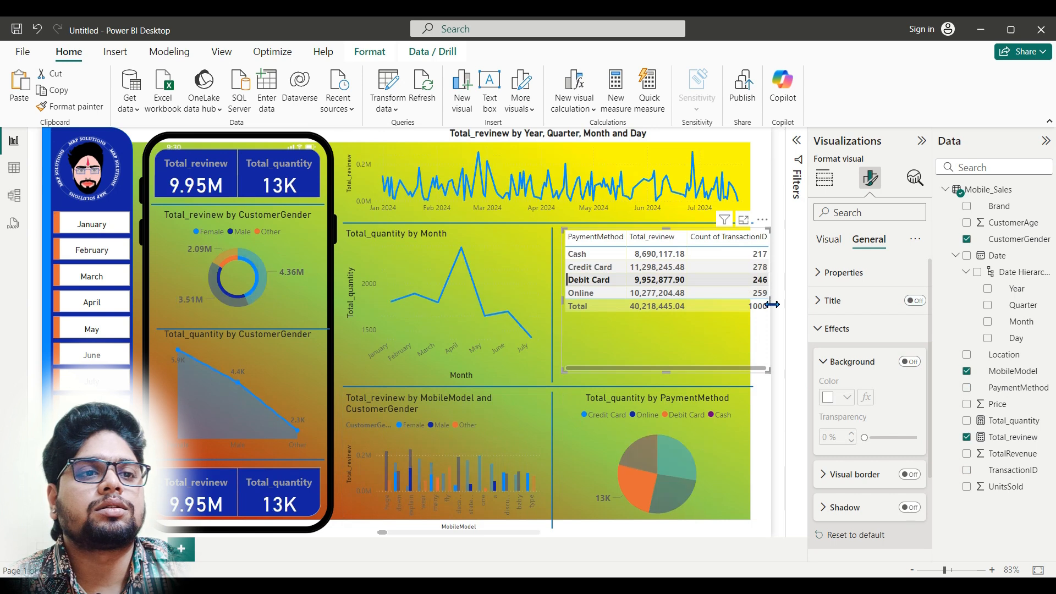
{"action": "left_click_drag", "start_coordinate": [771, 302], "coordinate": [757, 310]}
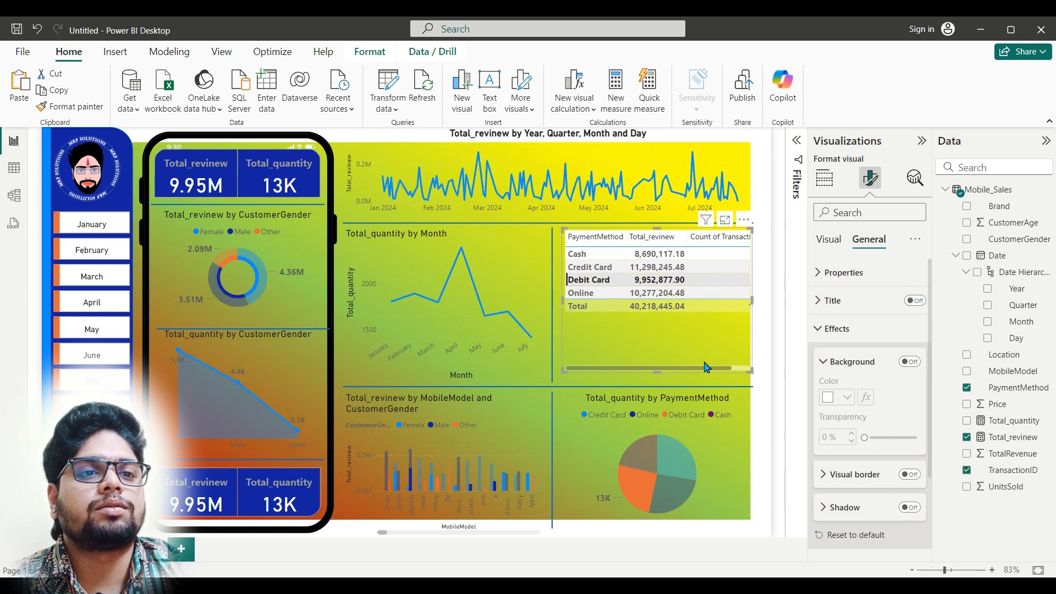
{"action": "mouse_move", "coordinate": [701, 370]}
{"action": "left_mouse_down"}
{"action": "mouse_move", "coordinate": [730, 370]}
{"action": "mouse_move", "coordinate": [688, 374]}
{"action": "mouse_move", "coordinate": [743, 379]}
{"action": "mouse_move", "coordinate": [702, 383]}
{"action": "left_mouse_up"}
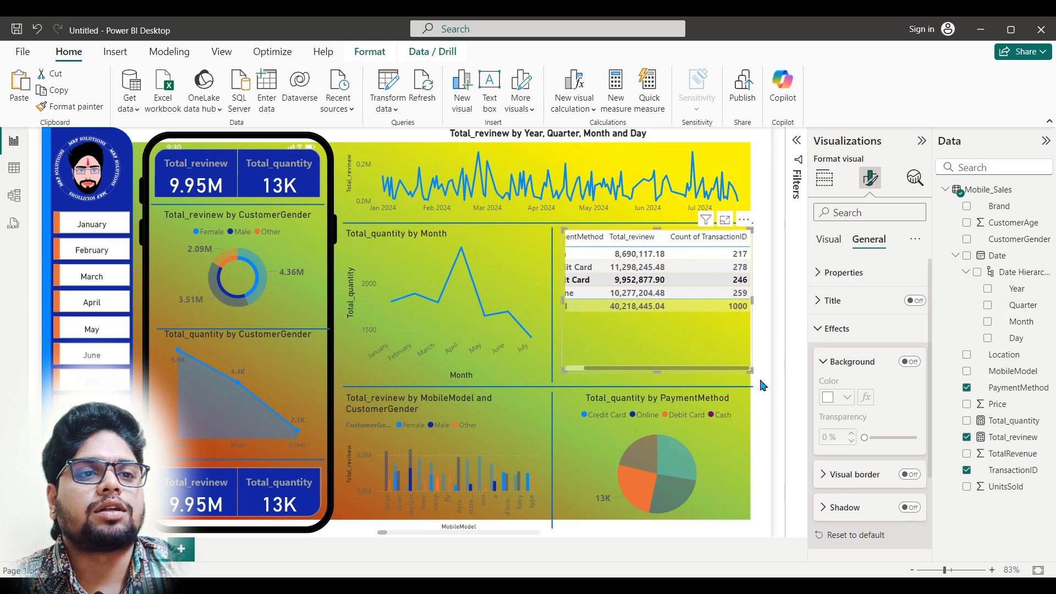
{"action": "left_click", "coordinate": [766, 354]}
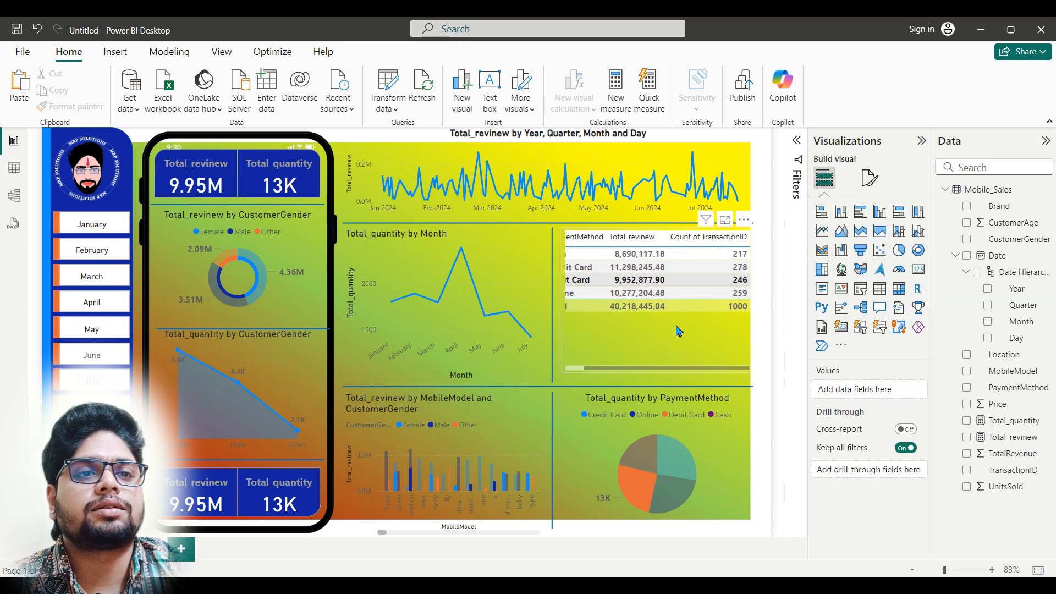
Step: Clear the month selection, narrow the Total_quantity by Month line chart and shift the vertical divider left beside it
{"action": "left_click", "coordinate": [511, 314]}
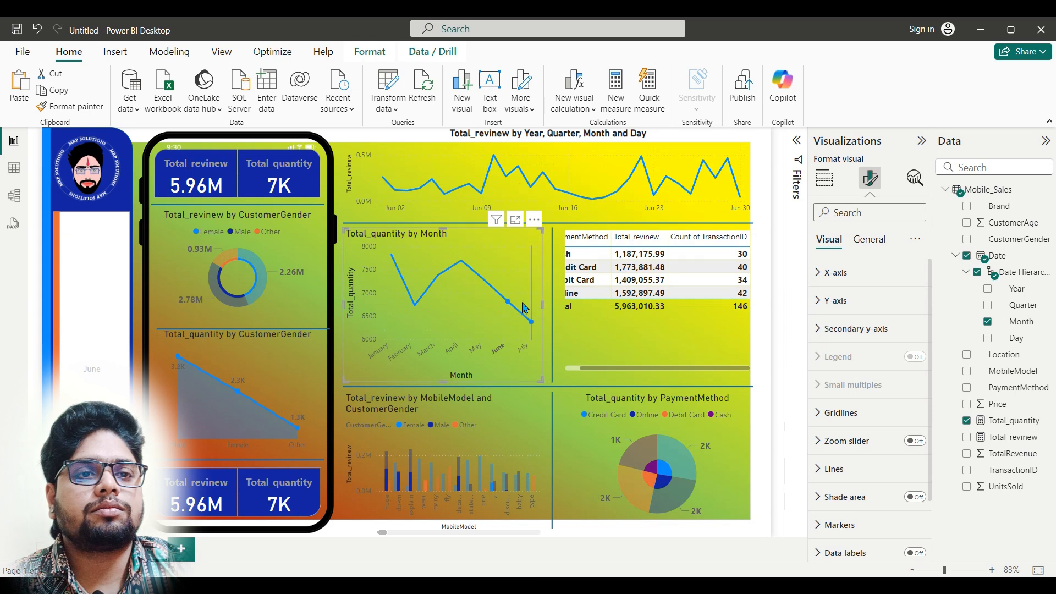
{"action": "left_click", "coordinate": [530, 319]}
{"action": "mouse_move", "coordinate": [544, 307]}
{"action": "left_mouse_down"}
{"action": "mouse_move", "coordinate": [506, 306]}
{"action": "mouse_move", "coordinate": [516, 320]}
{"action": "mouse_move", "coordinate": [528, 308]}
{"action": "left_mouse_up"}
{"action": "left_click", "coordinate": [557, 309]}
Step: Reduce the height of the PaymentMethod table, the Total_quantity by Month line chart and the vertical divider between them
{"action": "left_click_drag", "start_coordinate": [640, 372], "coordinate": [645, 345]}
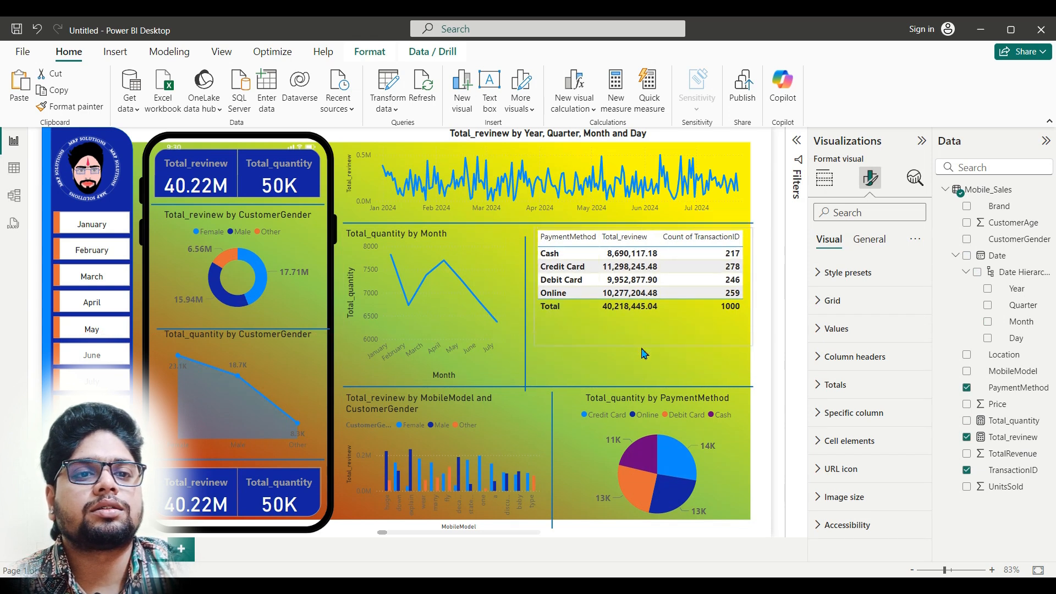
{"action": "left_click", "coordinate": [449, 382]}
{"action": "left_click_drag", "start_coordinate": [428, 384], "coordinate": [434, 345]}
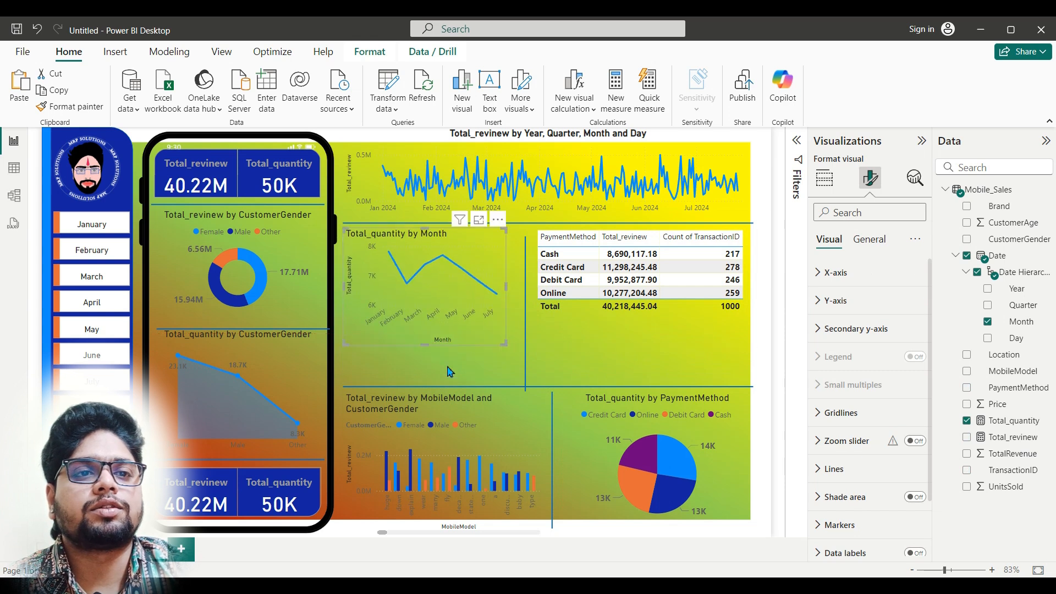
{"action": "left_click", "coordinate": [527, 370]}
{"action": "left_click_drag", "start_coordinate": [526, 390], "coordinate": [526, 353]}
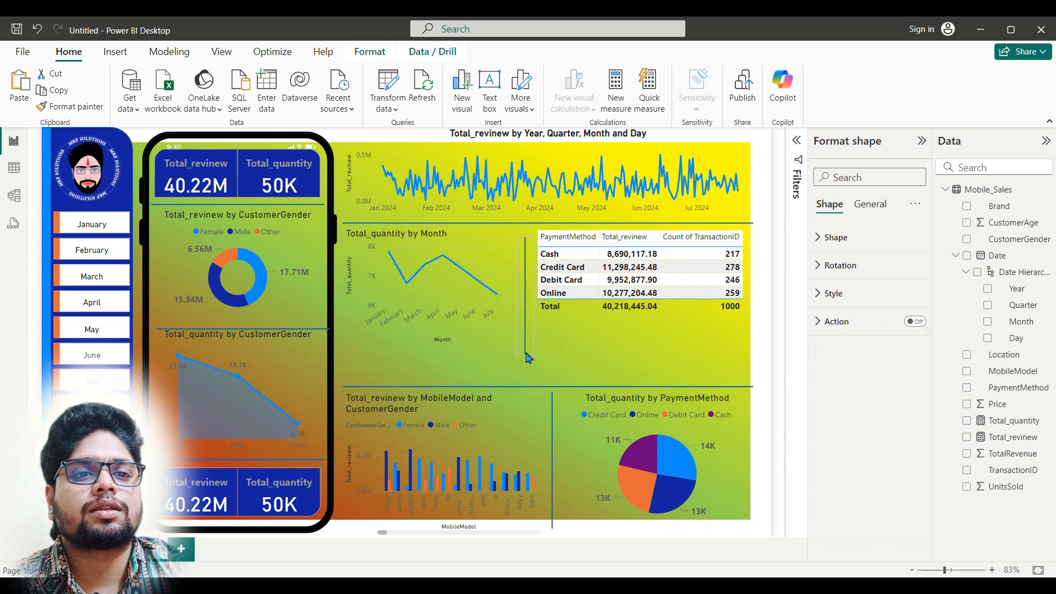
Step: Shift the lower horizontal divider up and raise the PaymentMethod pie chart and the MobileModel column chart to sit just beneath it
{"action": "left_click_drag", "start_coordinate": [496, 386], "coordinate": [495, 365]}
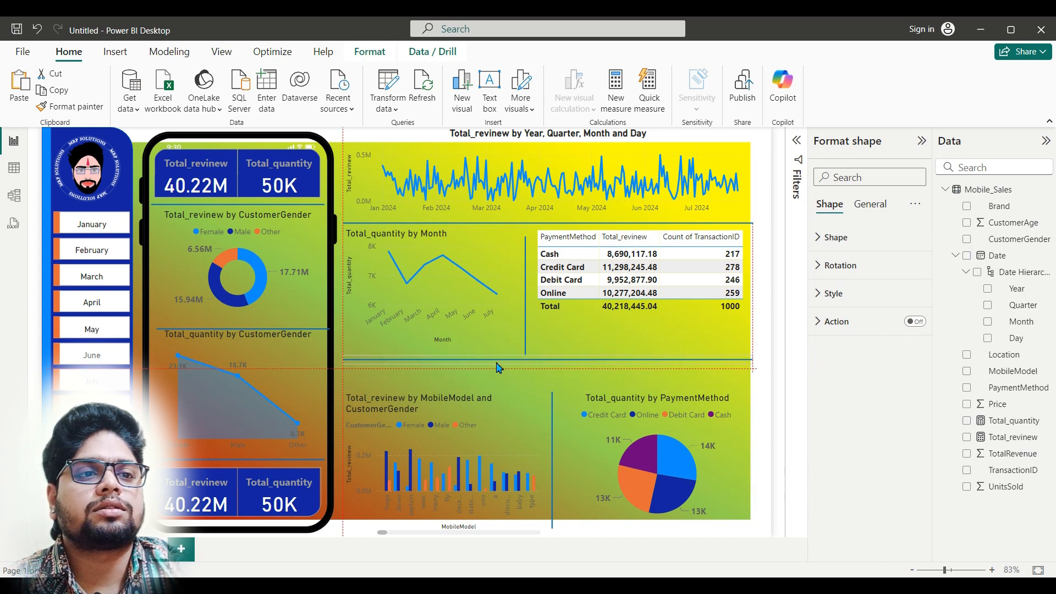
{"action": "left_click_drag", "start_coordinate": [754, 361], "coordinate": [752, 364]}
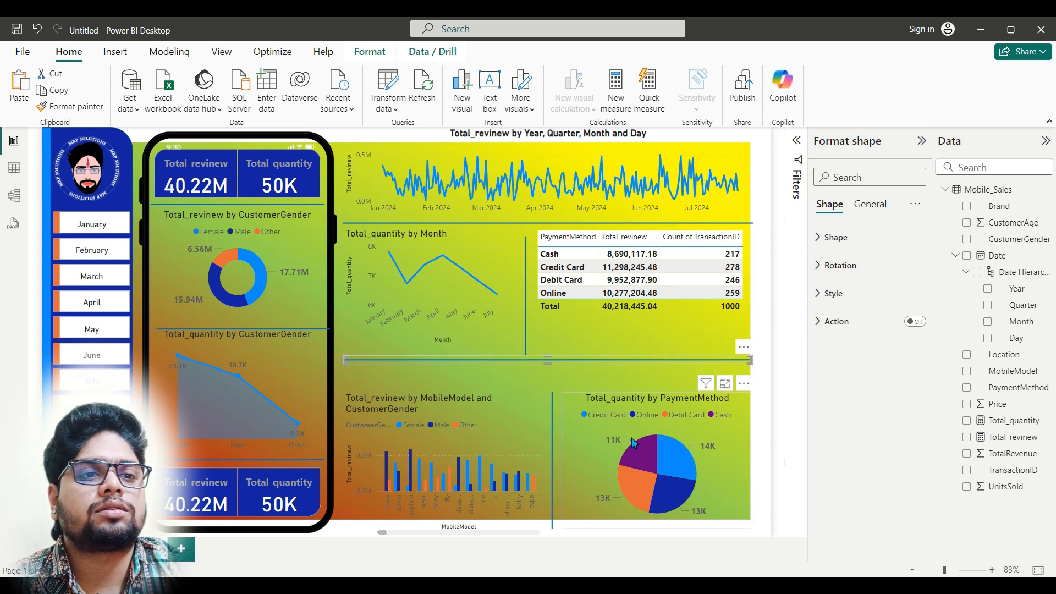
{"action": "left_click", "coordinate": [668, 458]}
{"action": "left_click_drag", "start_coordinate": [666, 395], "coordinate": [665, 377]}
{"action": "left_click", "coordinate": [462, 428]}
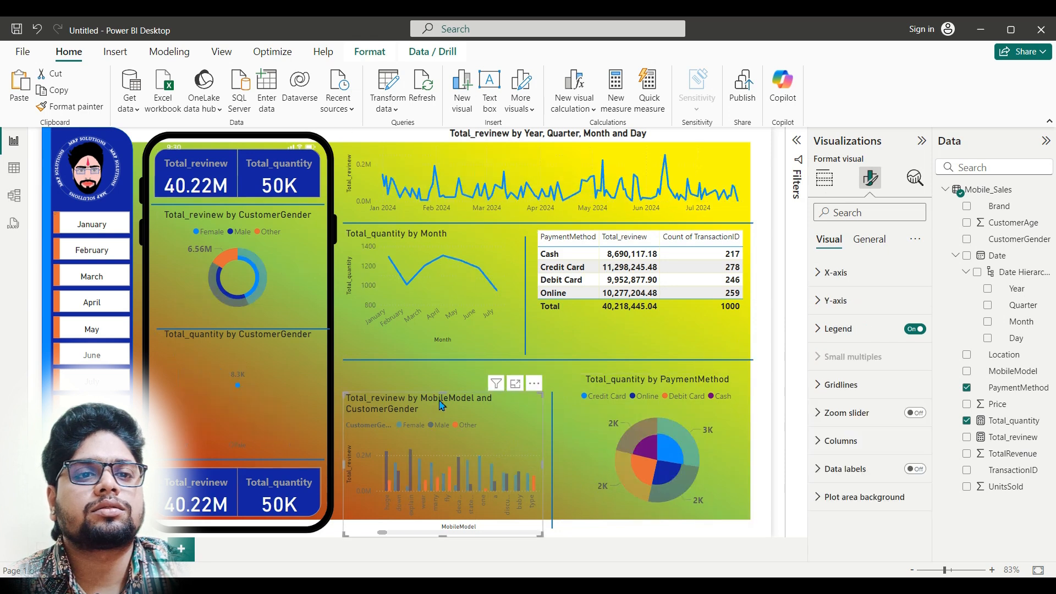
{"action": "left_click_drag", "start_coordinate": [442, 406], "coordinate": [449, 381]}
{"action": "left_click", "coordinate": [661, 455]}
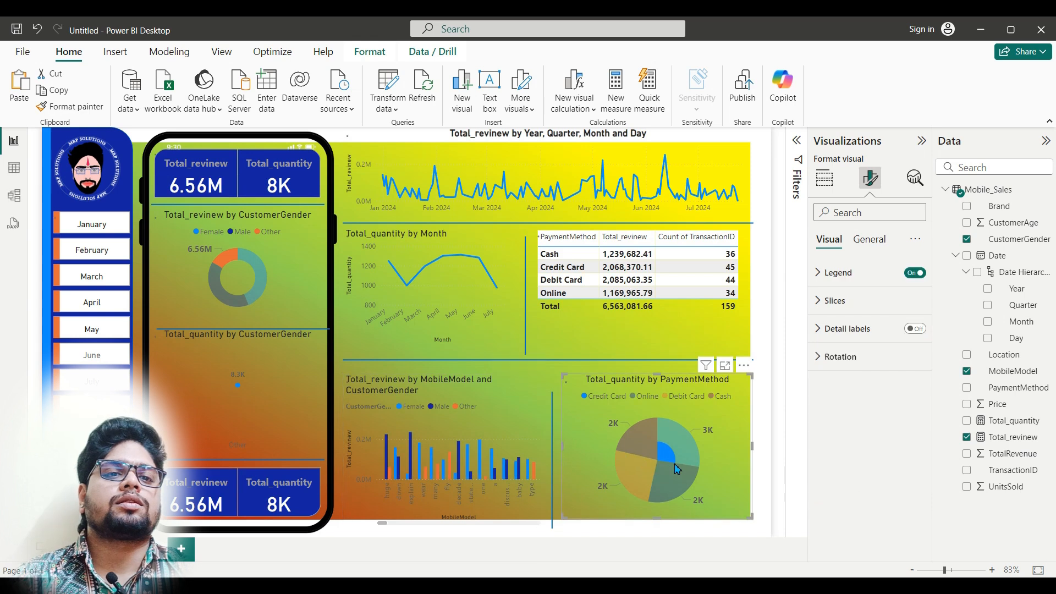
{"action": "left_click", "coordinate": [737, 498]}
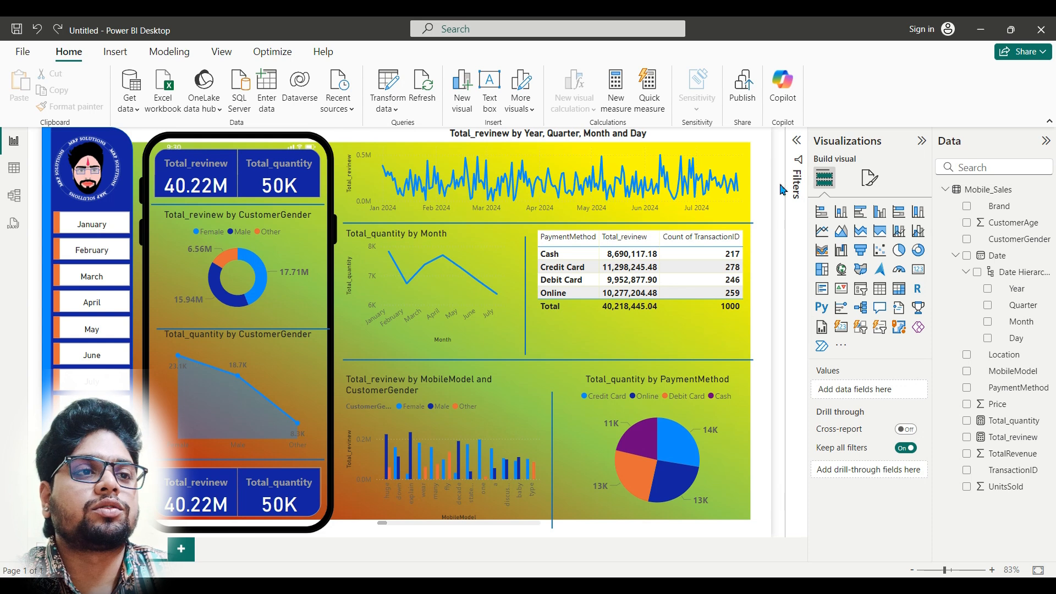
Step: Set the image fit of the report page's canvas background to Fit
{"action": "left_click", "coordinate": [868, 178]}
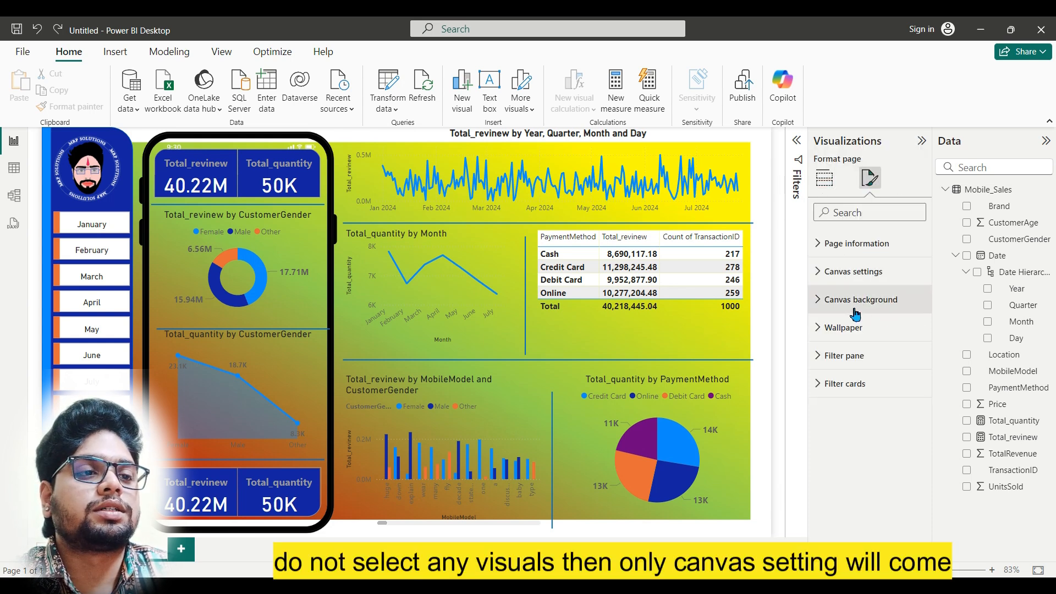
{"action": "left_click", "coordinate": [905, 308]}
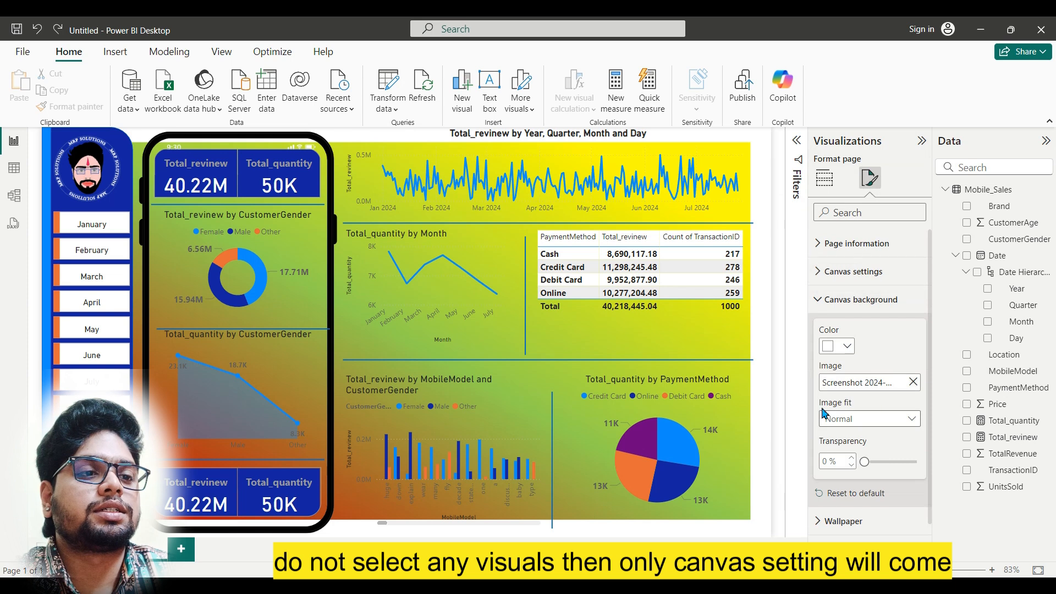
{"action": "left_click", "coordinate": [909, 423]}
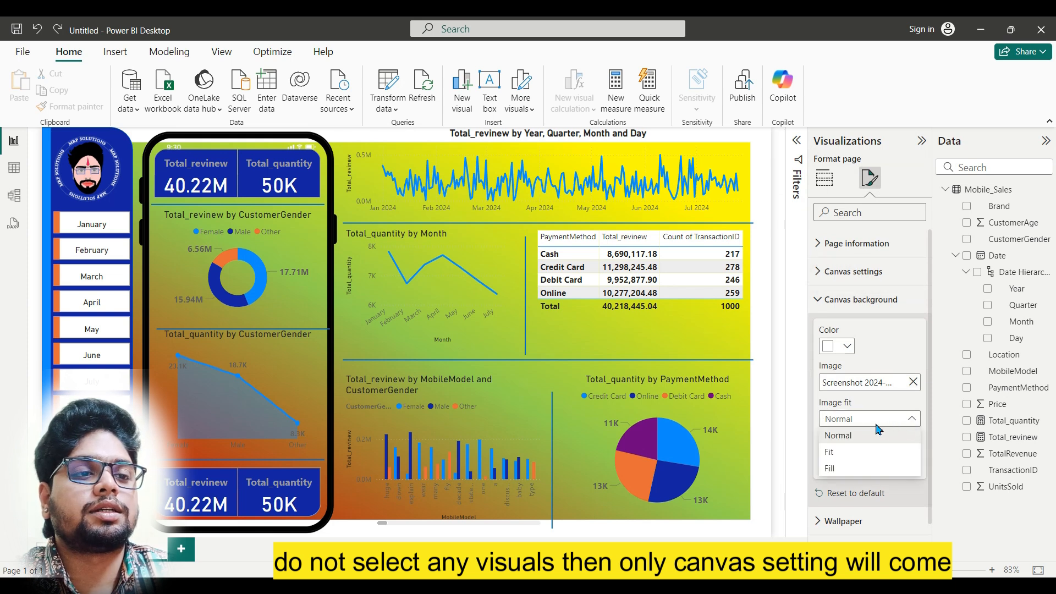
{"action": "left_click", "coordinate": [851, 456]}
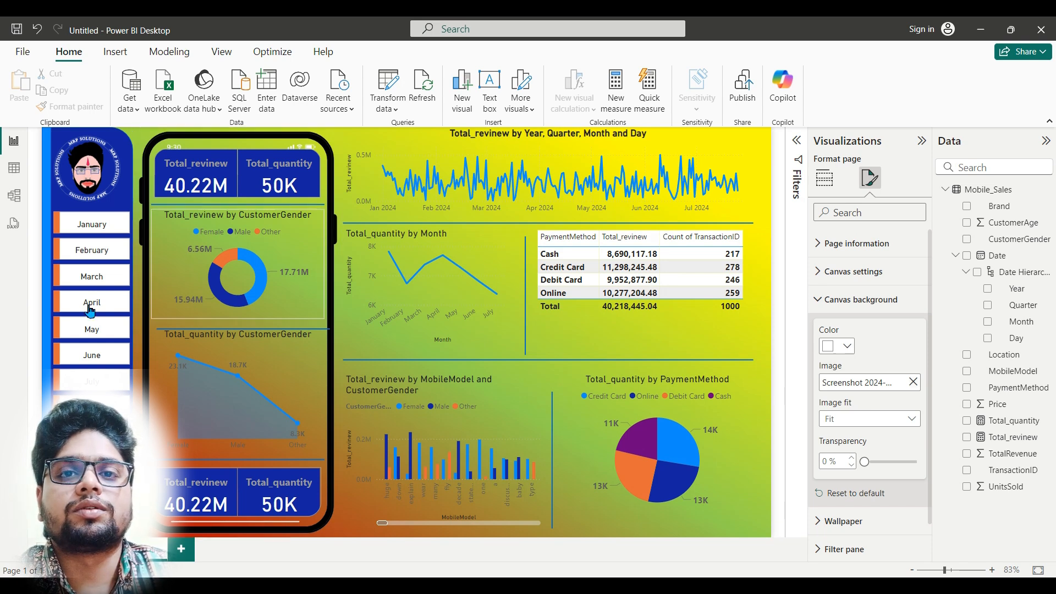
Step: Fill the narrow vertical strip beside the month slicer with #DC195F, the hex code noted on the PowerPoint colour-pick slide
{"action": "left_click", "coordinate": [45, 285]}
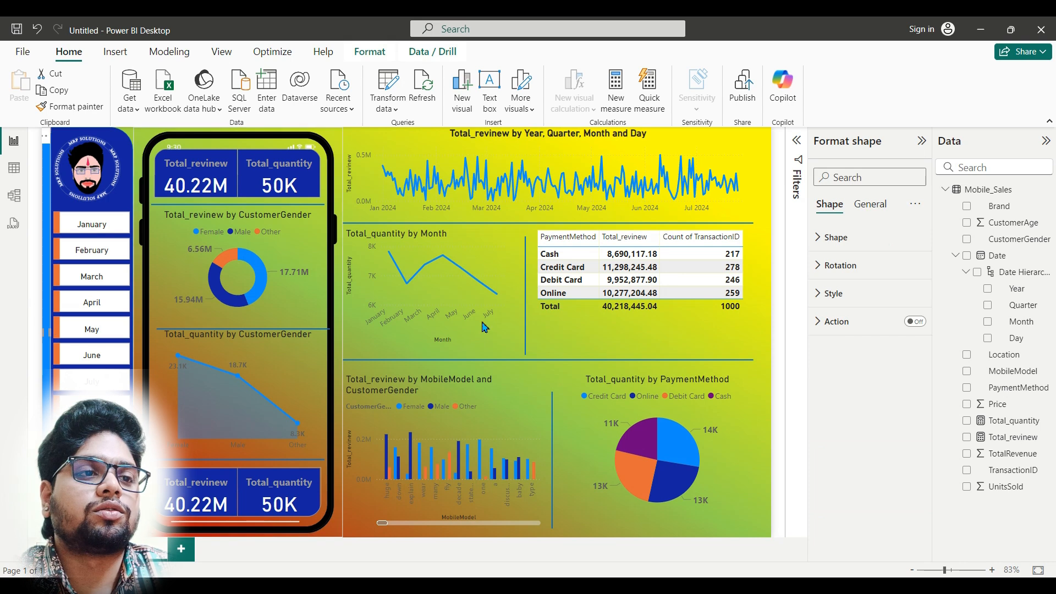
{"action": "left_click", "coordinate": [849, 296]}
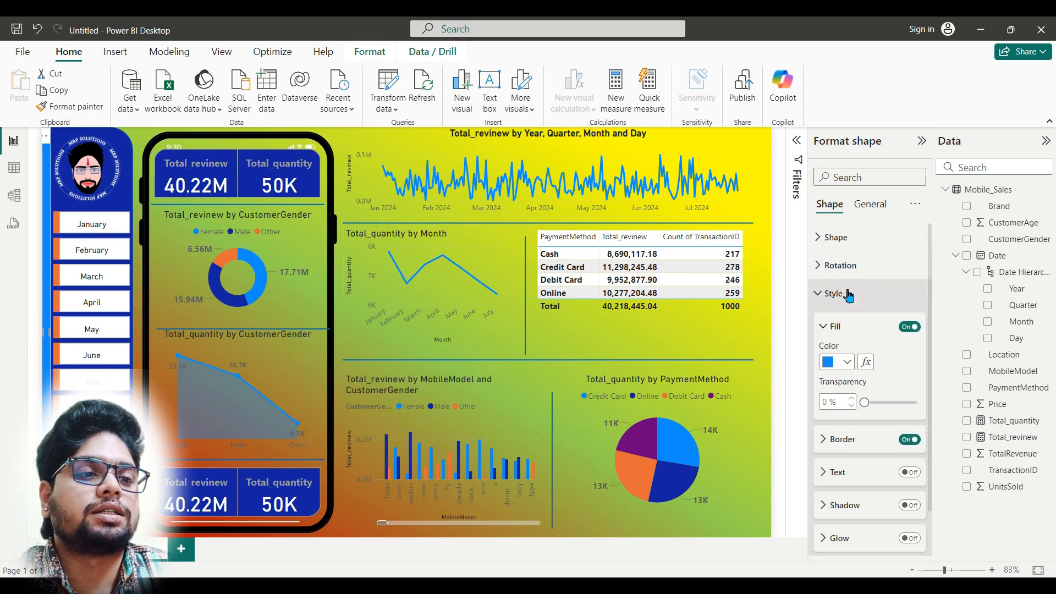
{"action": "left_click", "coordinate": [849, 366]}
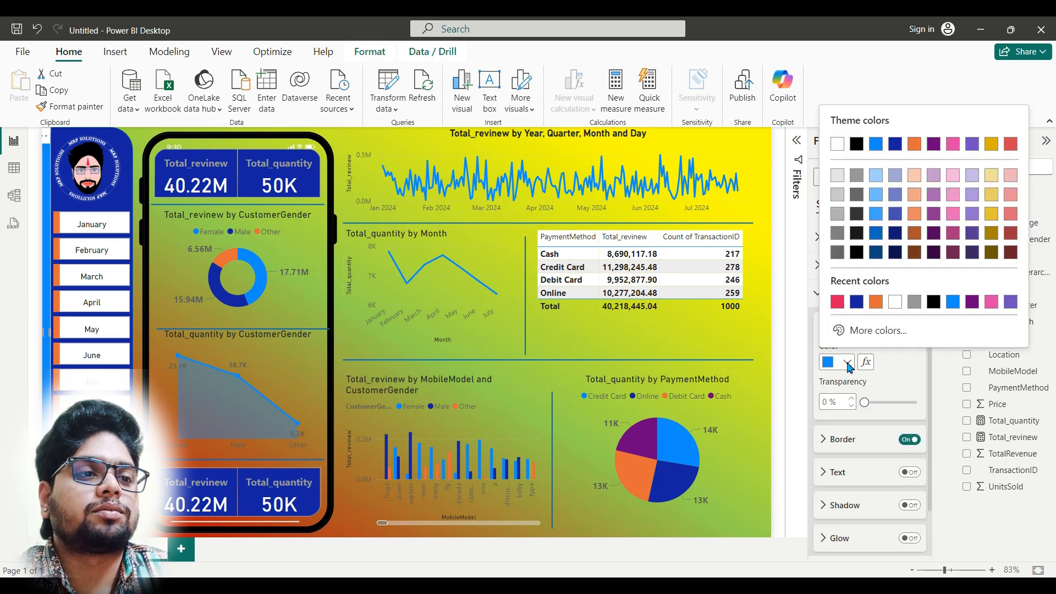
{"action": "left_click", "coordinate": [872, 331]}
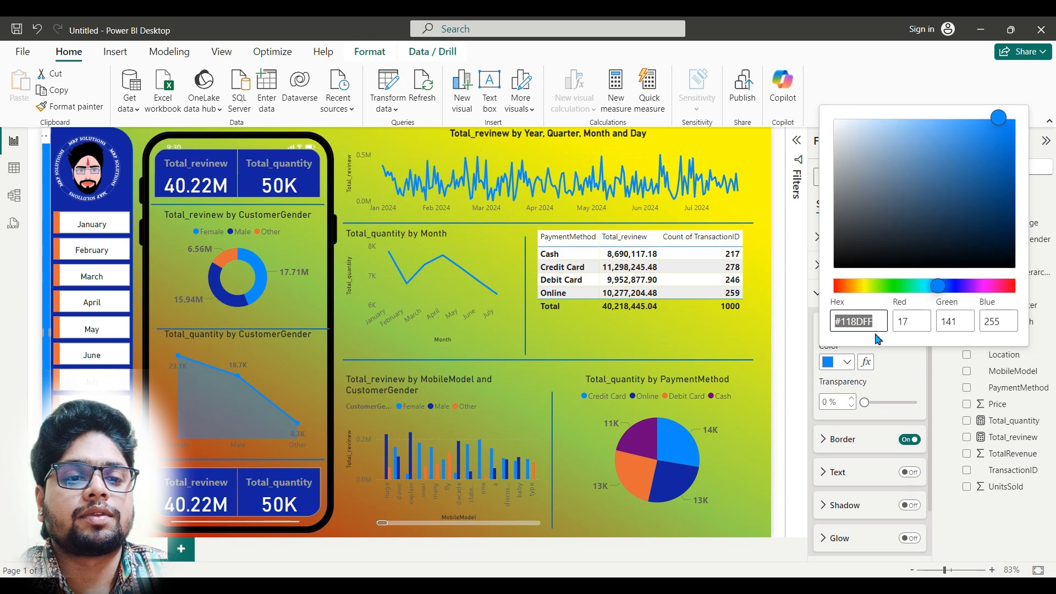
{"action": "key", "text": "alt+Tab"}
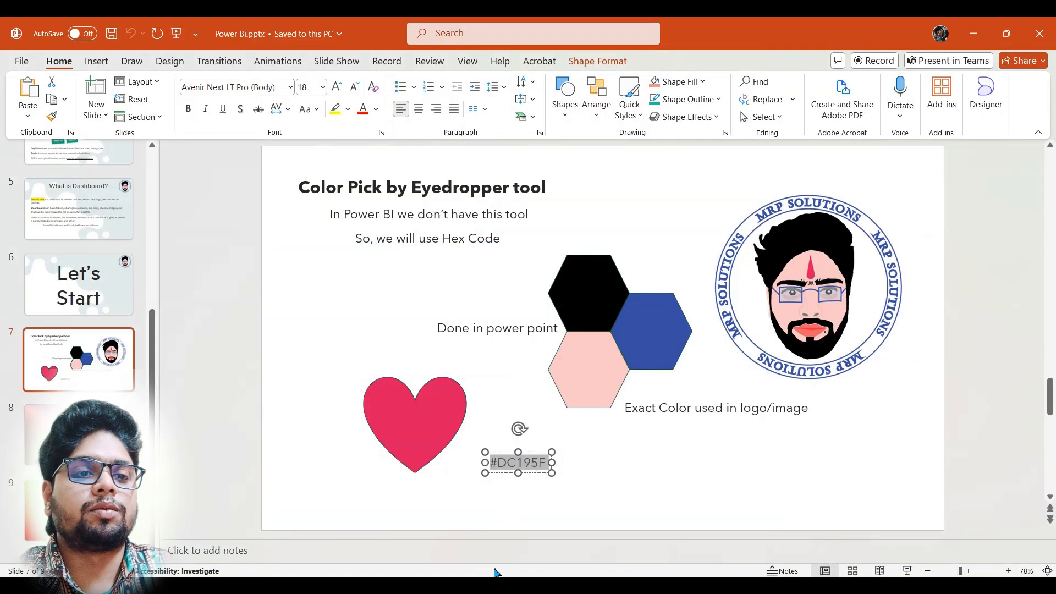
{"action": "left_click", "coordinate": [506, 543]}
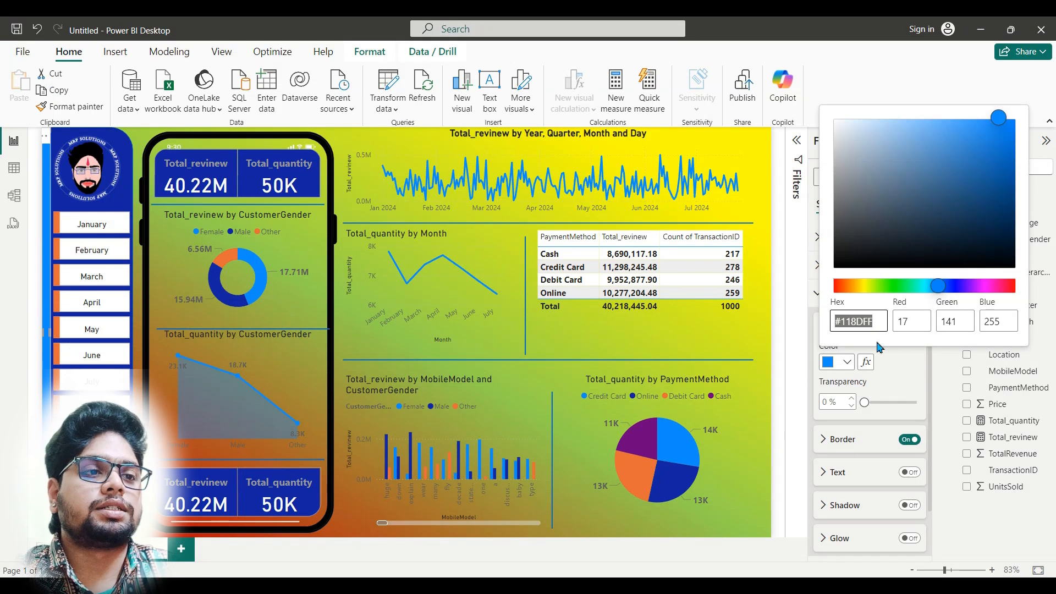
{"action": "type", "text": "#DC195F"}
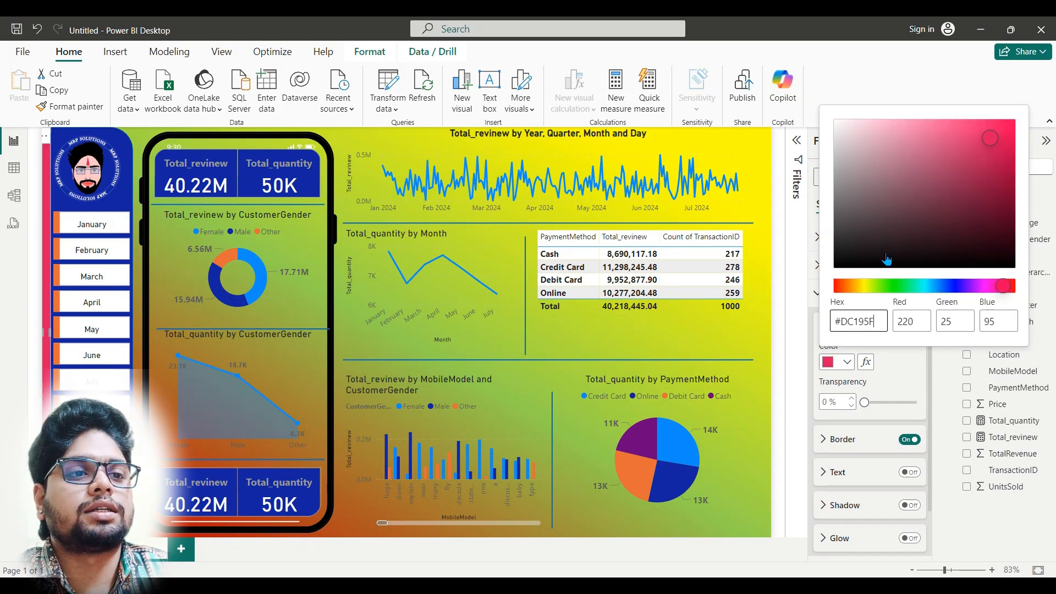
{"action": "left_click", "coordinate": [780, 327]}
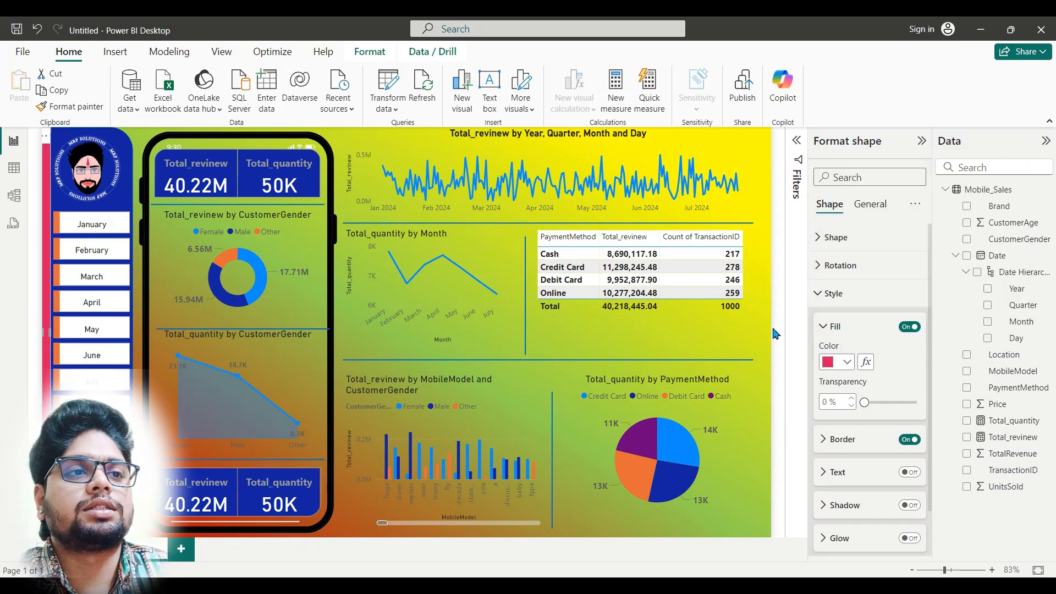
Step: Collapse the Format shape and Data panes and deselect the strip to show the dashboard with more room
{"action": "left_click", "coordinate": [922, 141]}
{"action": "left_click", "coordinate": [1046, 141]}
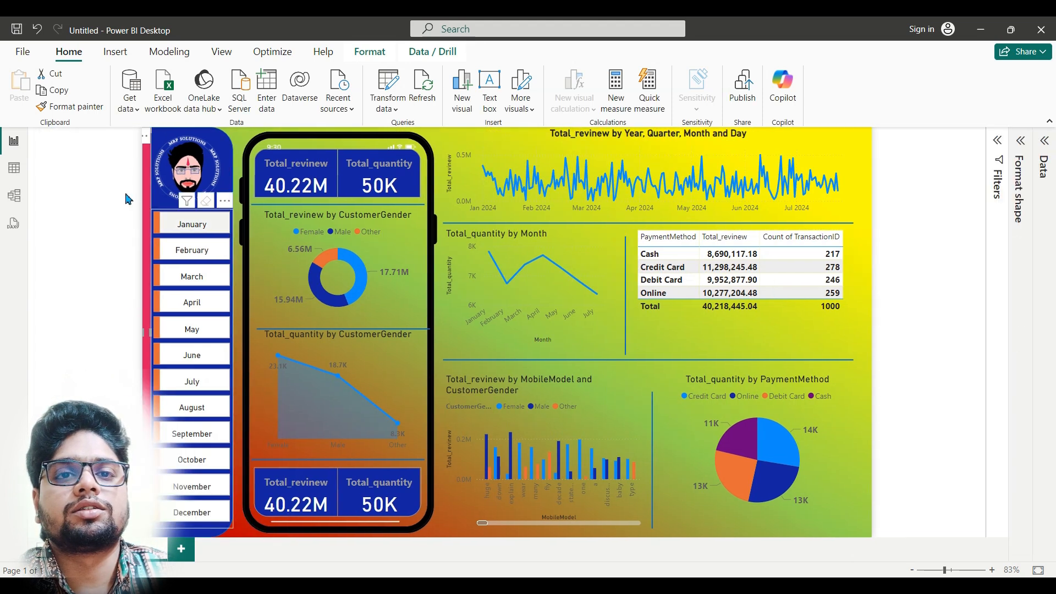
{"action": "left_click", "coordinate": [101, 229]}
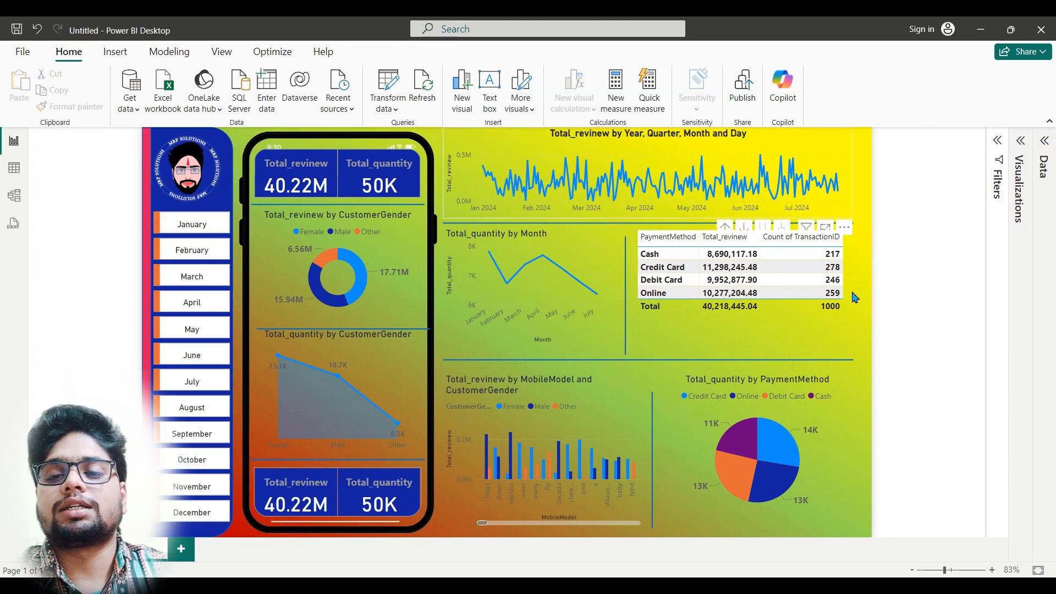